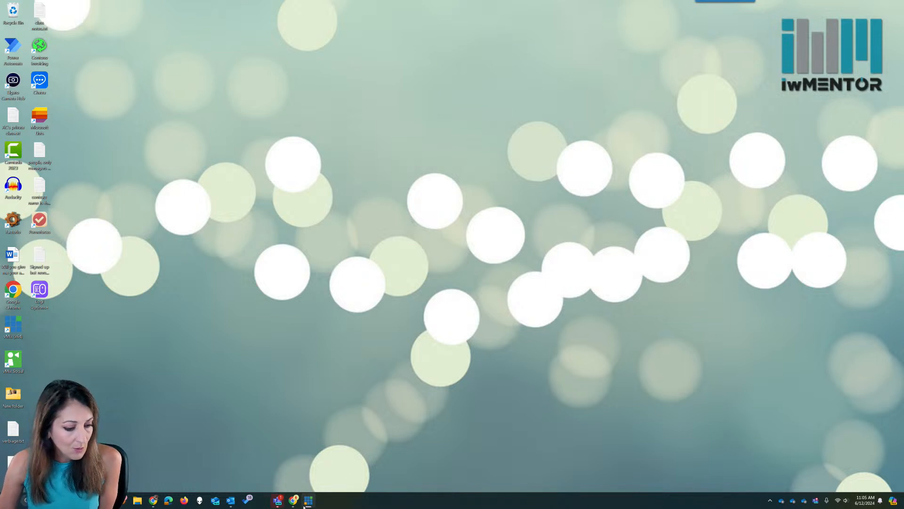
- In Teams' Power Hour General channel, read the Notes, then show the 6/12 tab with its conversation
left_click(278, 500)
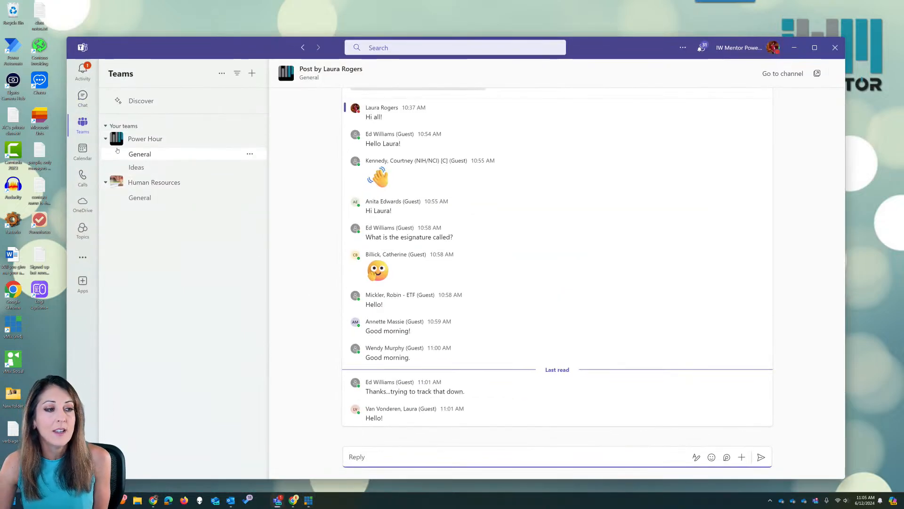
left_click(180, 154)
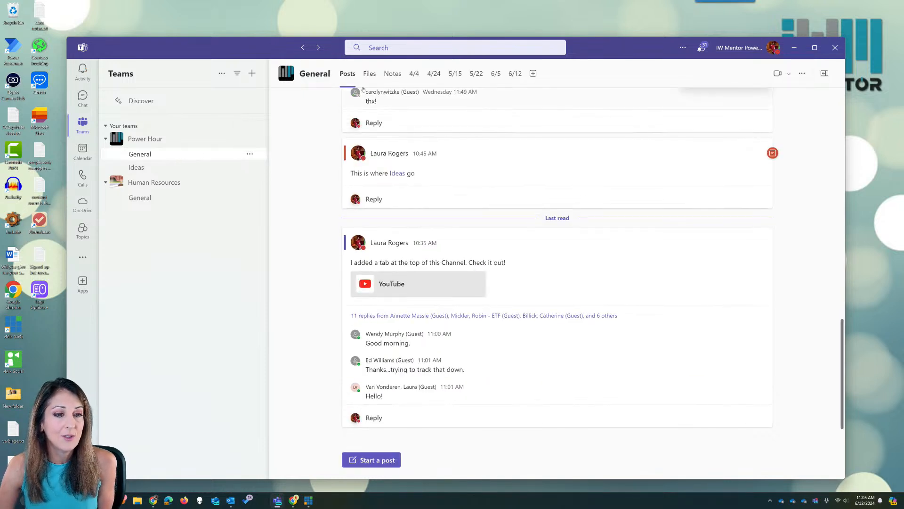
left_click(394, 74)
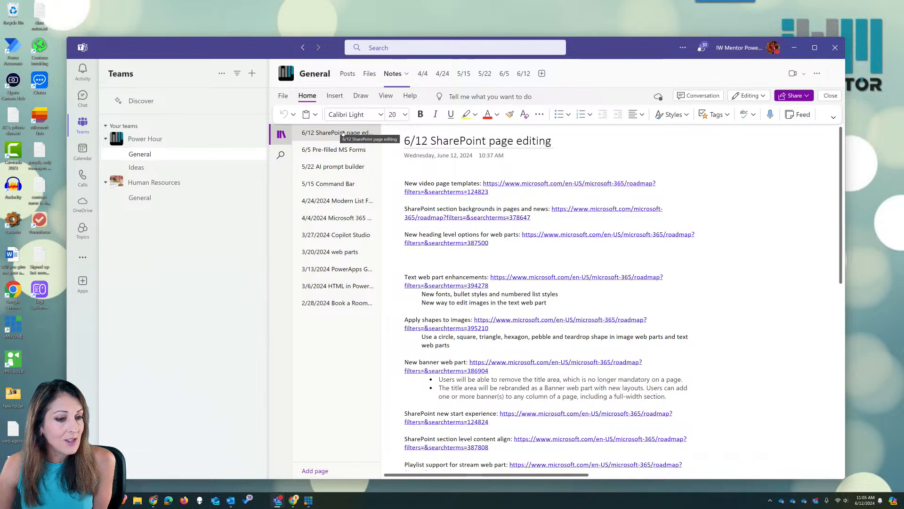
scroll(601, 215, "down", 3)
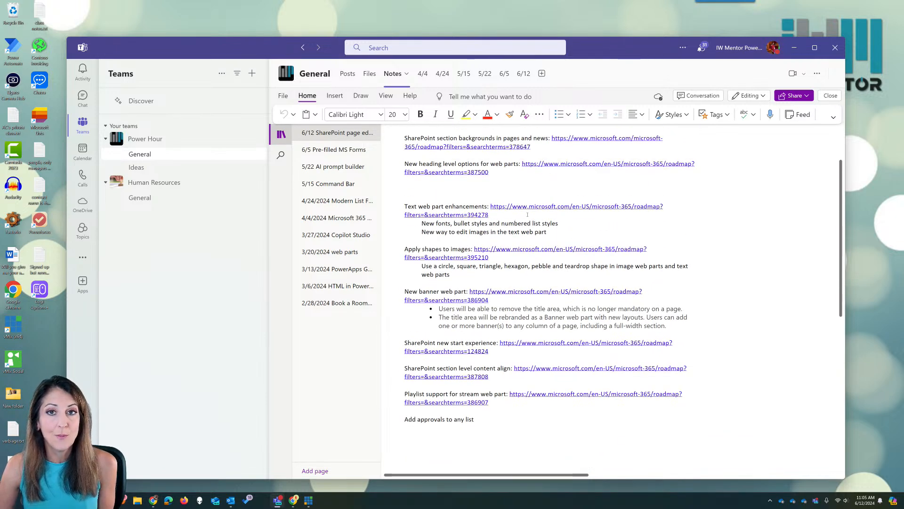
scroll(527, 214, "up", 3)
left_click(527, 74)
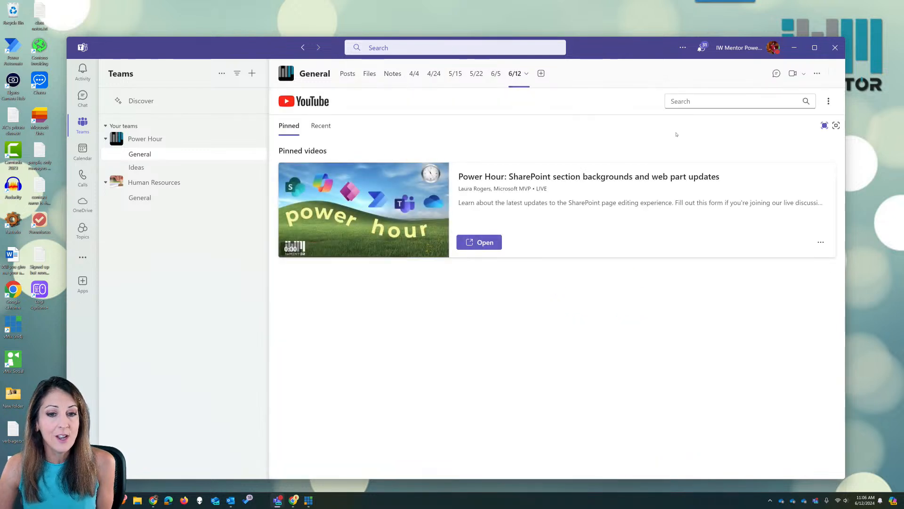
left_click(775, 74)
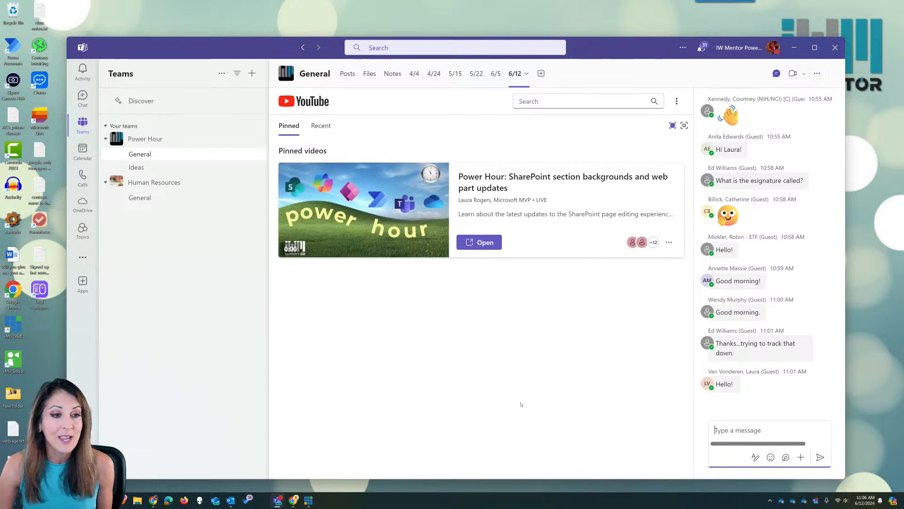
- Open the Power Hour site home page in Chrome and copy its full URL
left_click(293, 501)
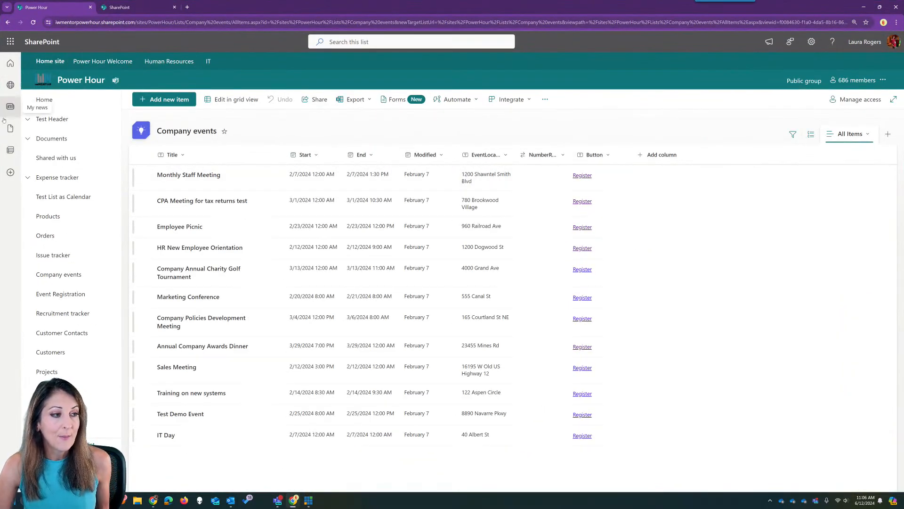
left_click(46, 100)
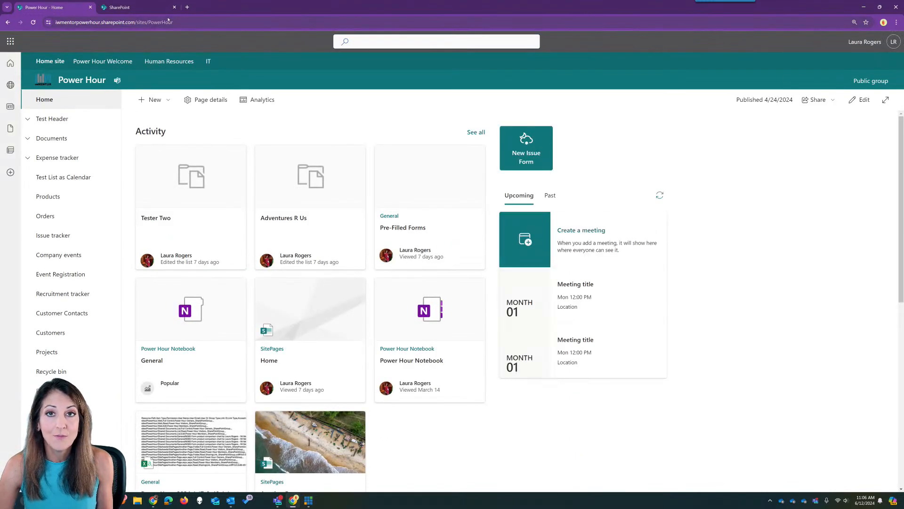
left_click(137, 23)
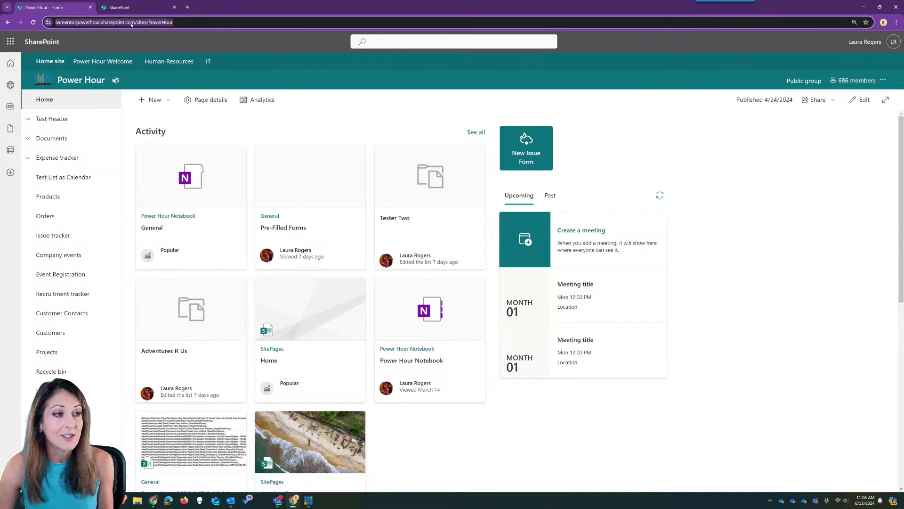
left_click_drag(207, 23, 55, 23)
key("ctrl+c")
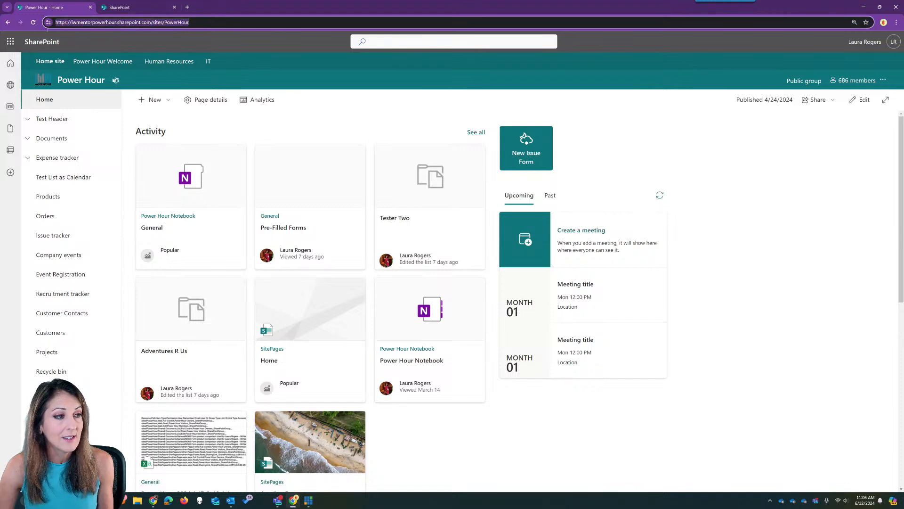
left_click(277, 501)
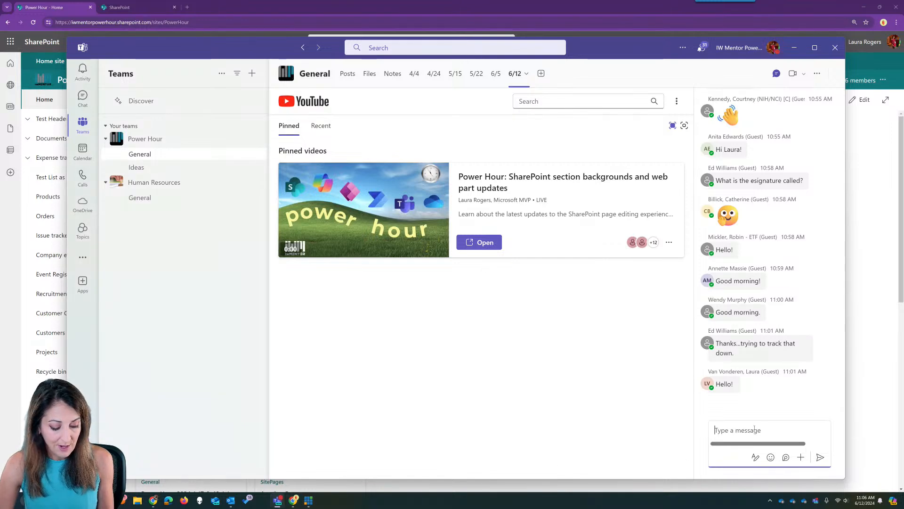
- Post the Power Hour site link in the 6/12 conversation, recheck the Notes, and move Teams aside
key("ctrl+v")
key("Return")
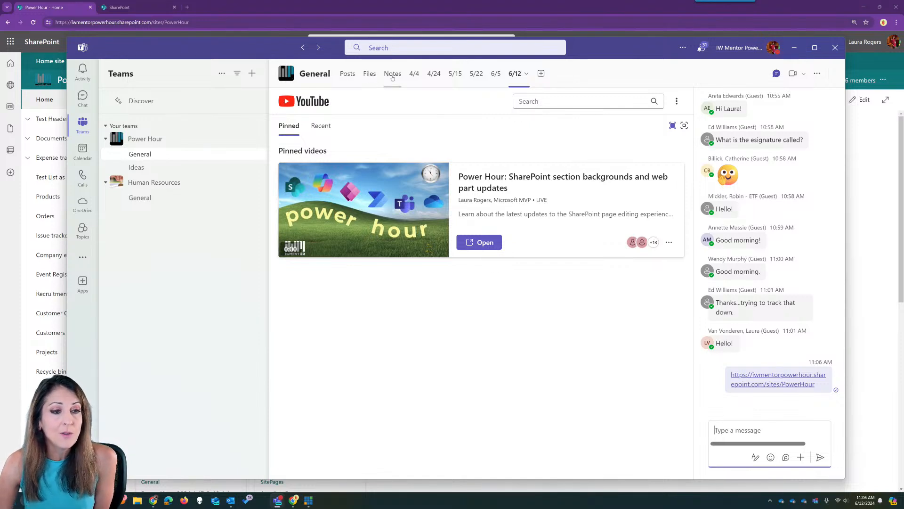
left_click(393, 73)
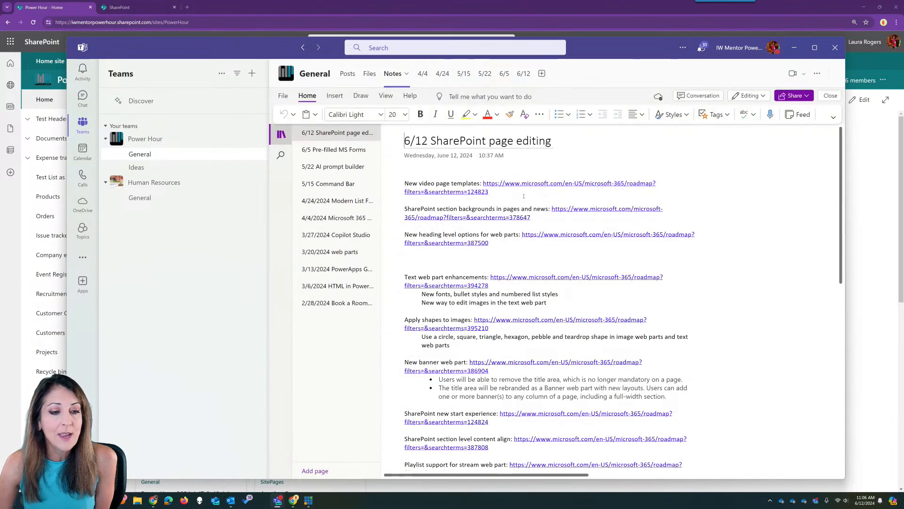
left_click_drag(392, 208, 493, 216)
left_click(456, 209)
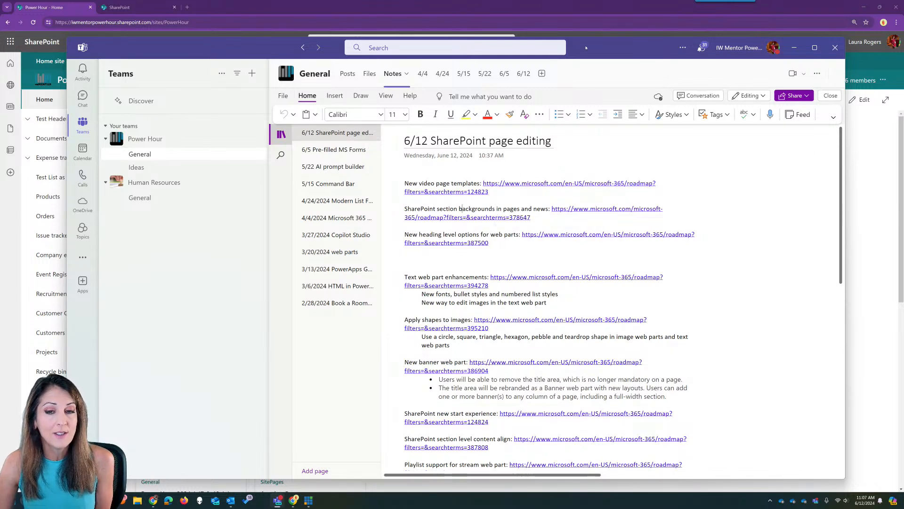
left_click_drag(587, 48, 903, 43)
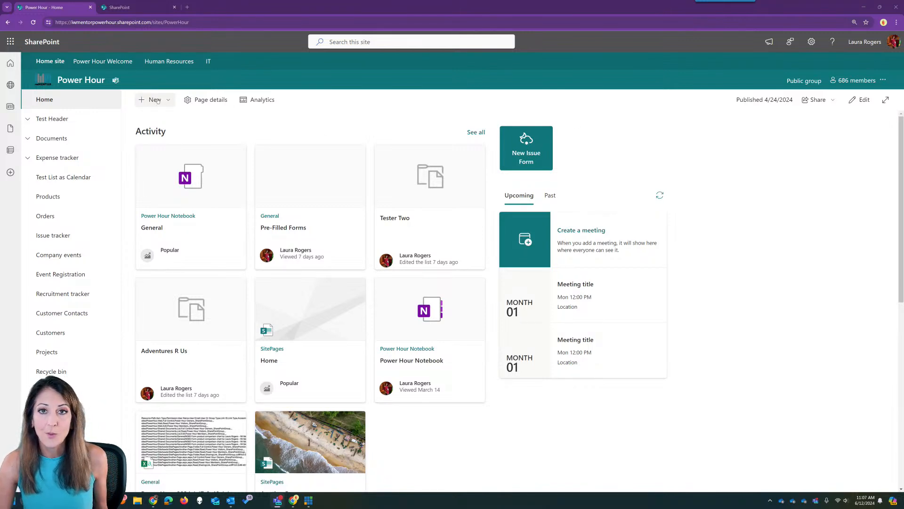
- Create a new site page from the Visual page template
left_click(155, 99)
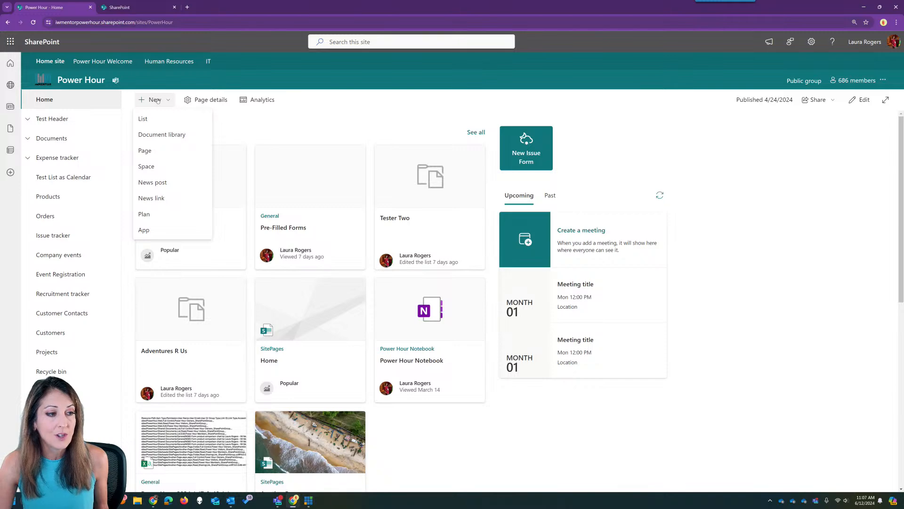
left_click(154, 150)
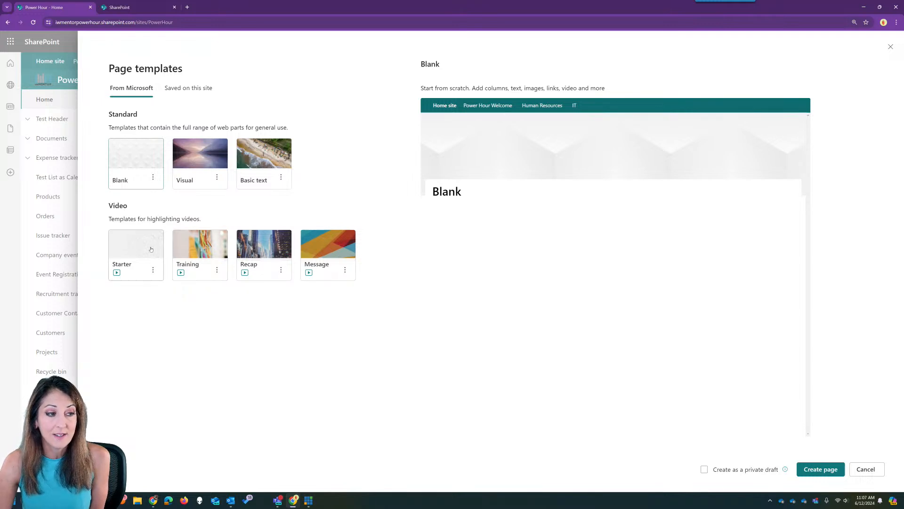
left_click(213, 149)
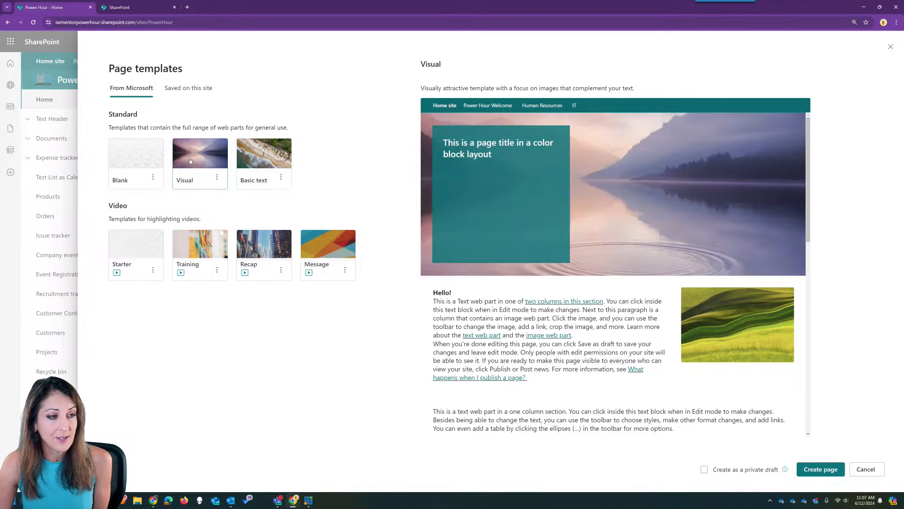
left_click(825, 470)
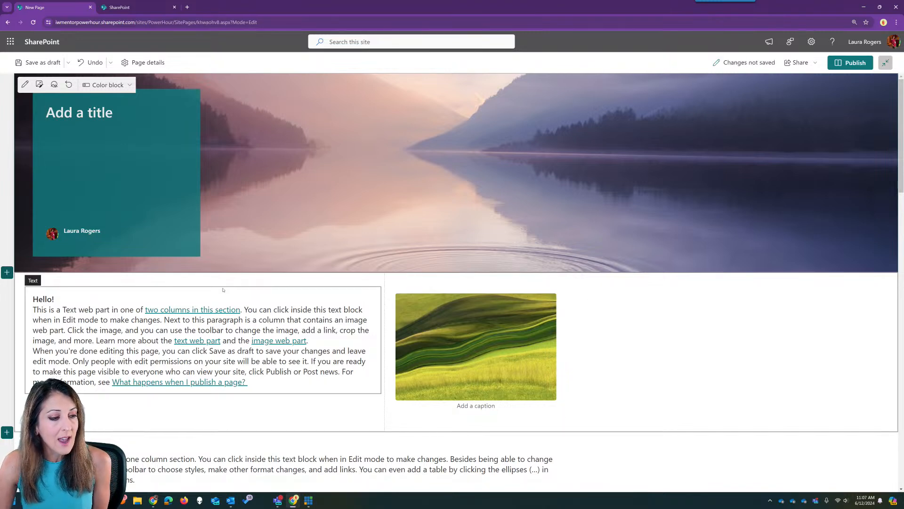
- Open the top section's settings and give it a constellation-lines background
left_click(195, 293)
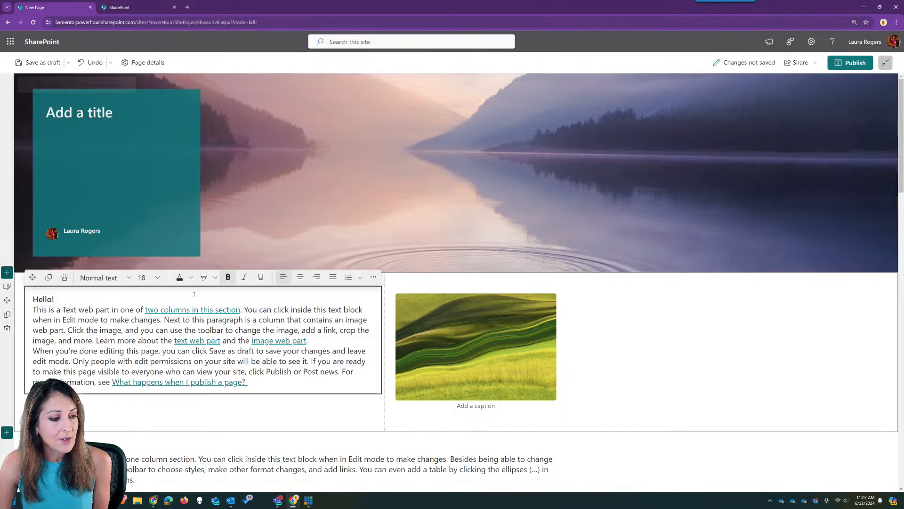
left_click(95, 414)
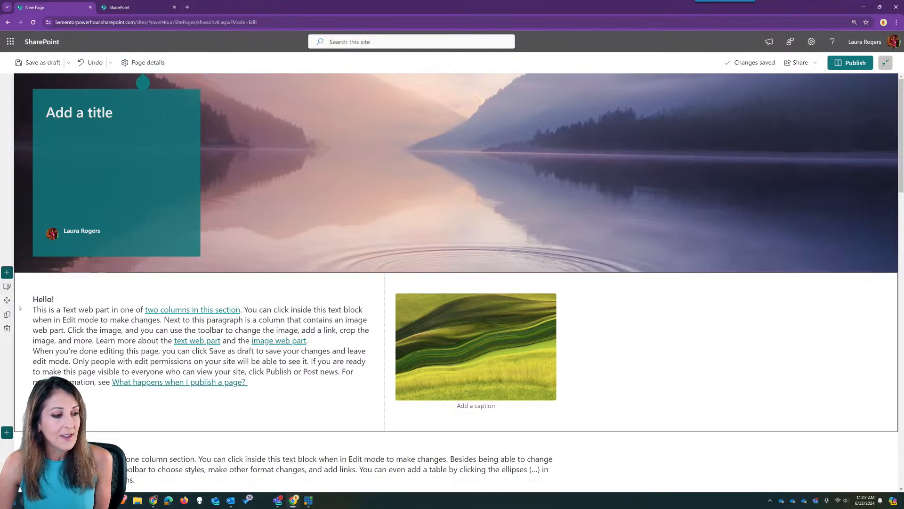
left_click(7, 287)
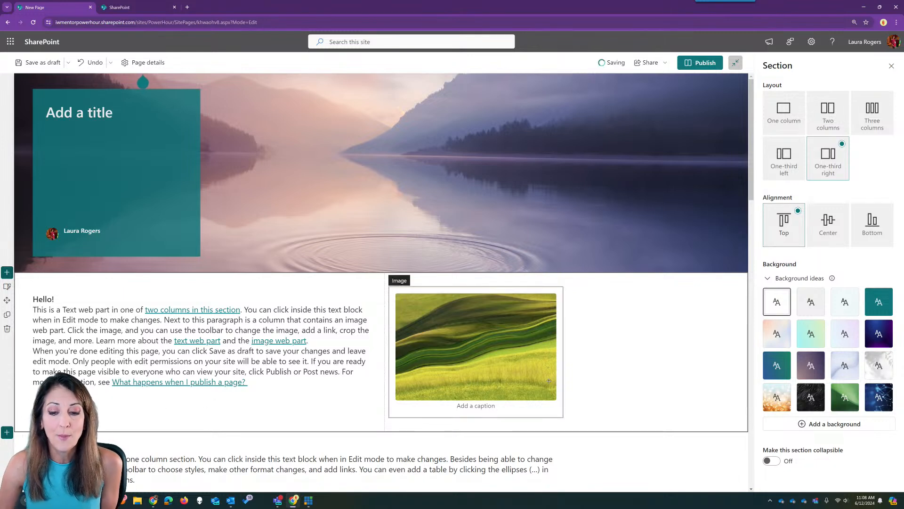
left_click(810, 367)
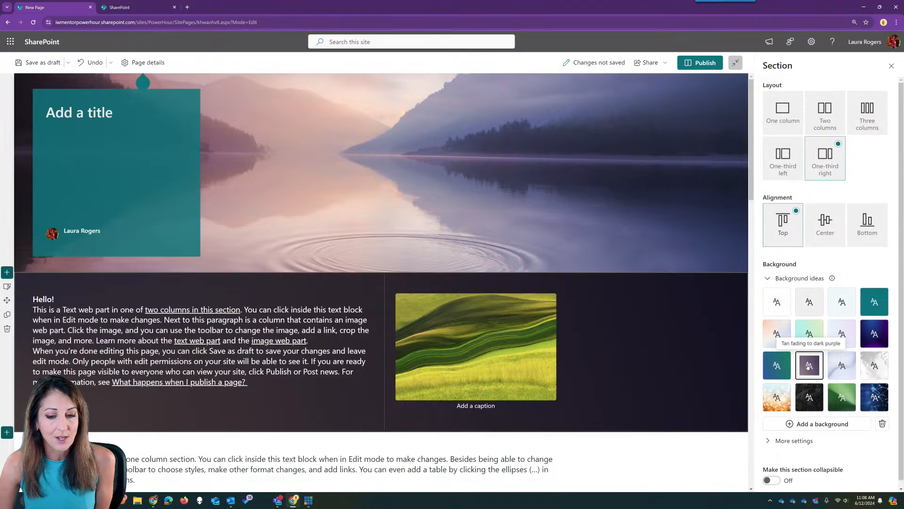
mouse_move(833, 278)
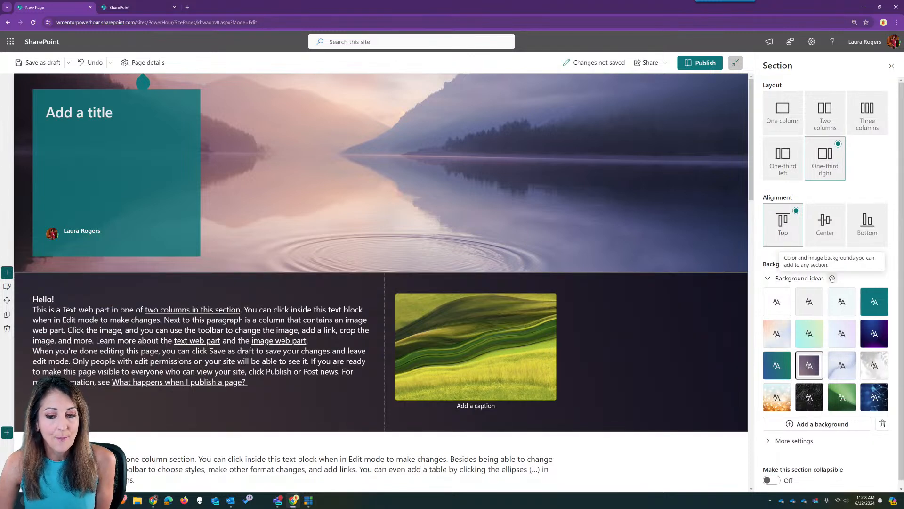
left_click(874, 398)
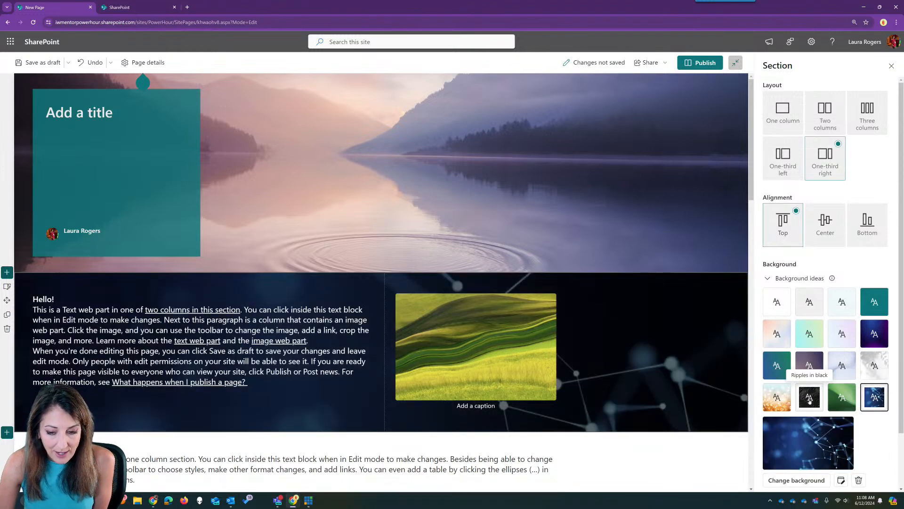
- Give the one-column text section a pale background and the three-column image section a mint gradient
scroll(554, 351, "down", 2)
left_click(583, 392)
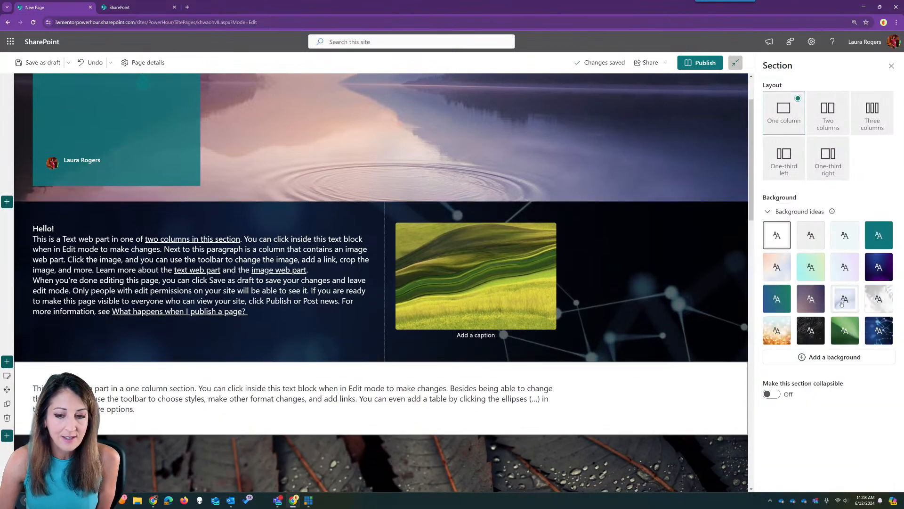
left_click(845, 298)
scroll(458, 398, "down", 2)
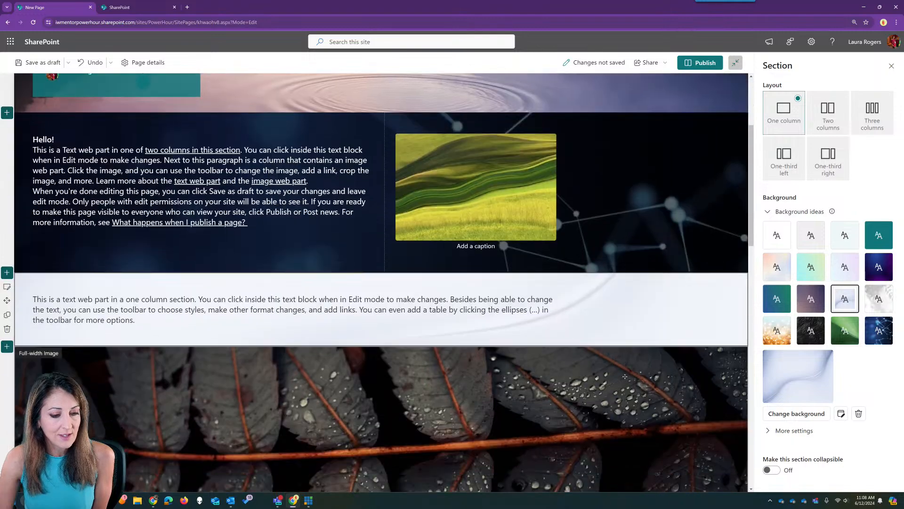
scroll(457, 398, "down", 3)
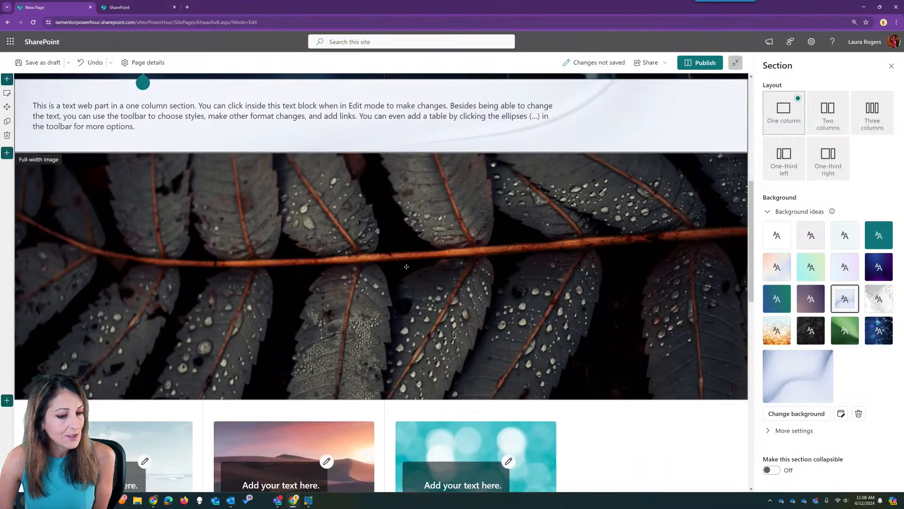
scroll(602, 325, "down", 2)
left_click(641, 346)
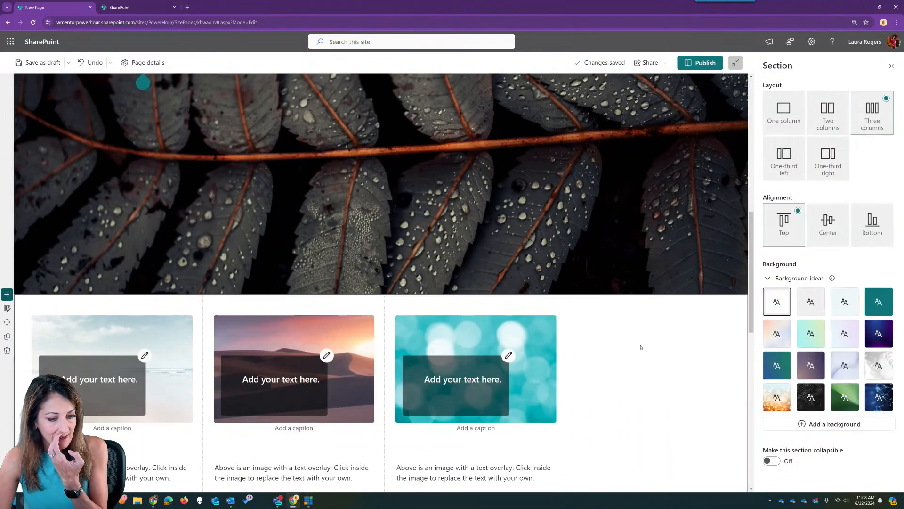
left_click(818, 335)
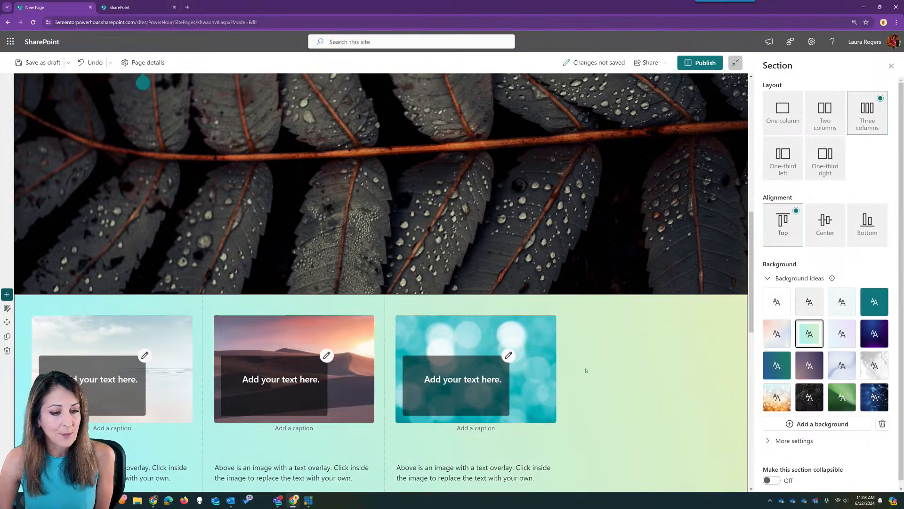
scroll(547, 330, "down", 3)
scroll(548, 330, "down", 6)
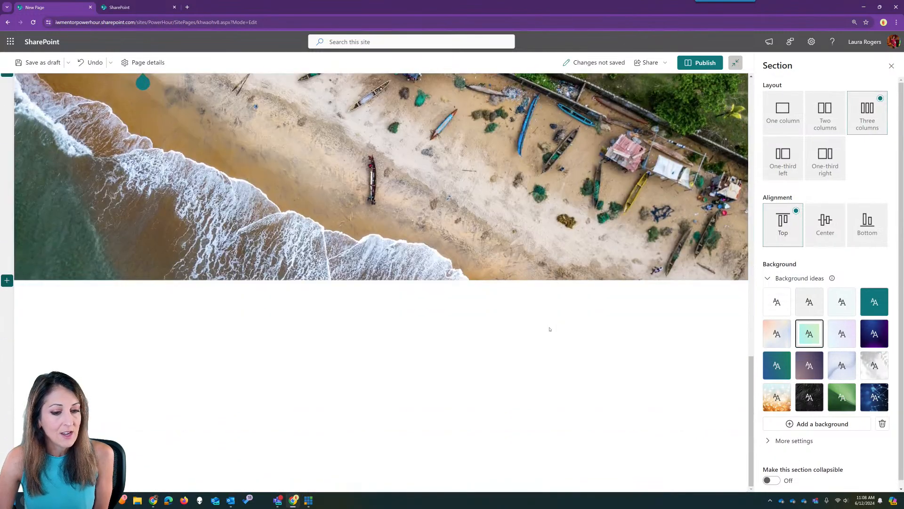
scroll(549, 330, "up", 12)
scroll(551, 325, "up", 1)
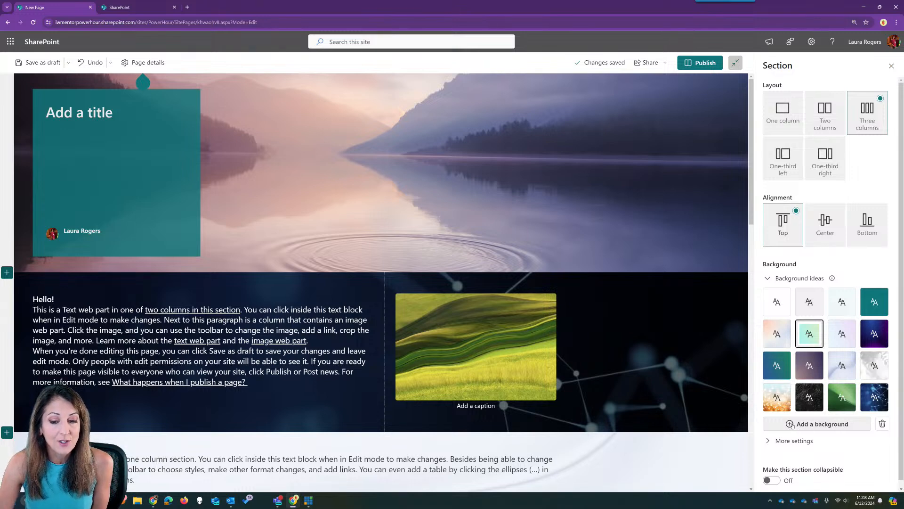
- Browse Stock images, Web search and Site, then insert the wine-glasses stock photo as background
left_click(791, 425)
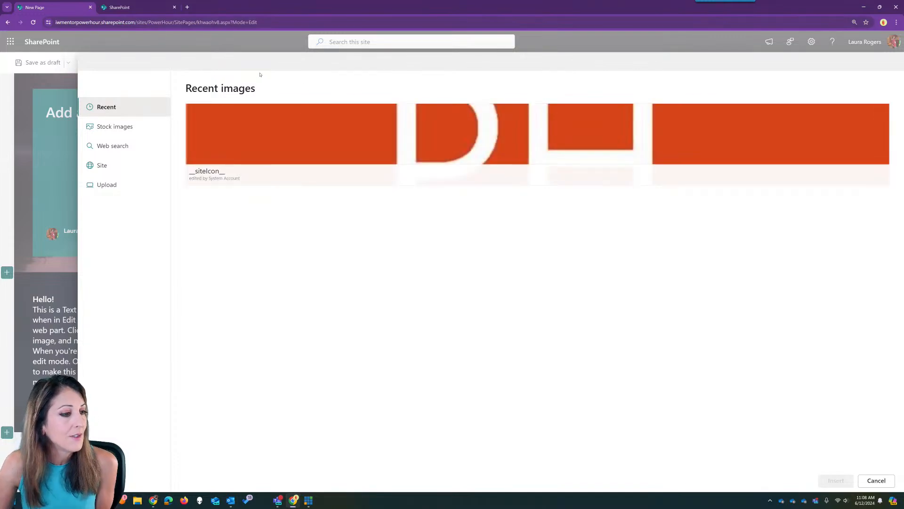
left_click(134, 128)
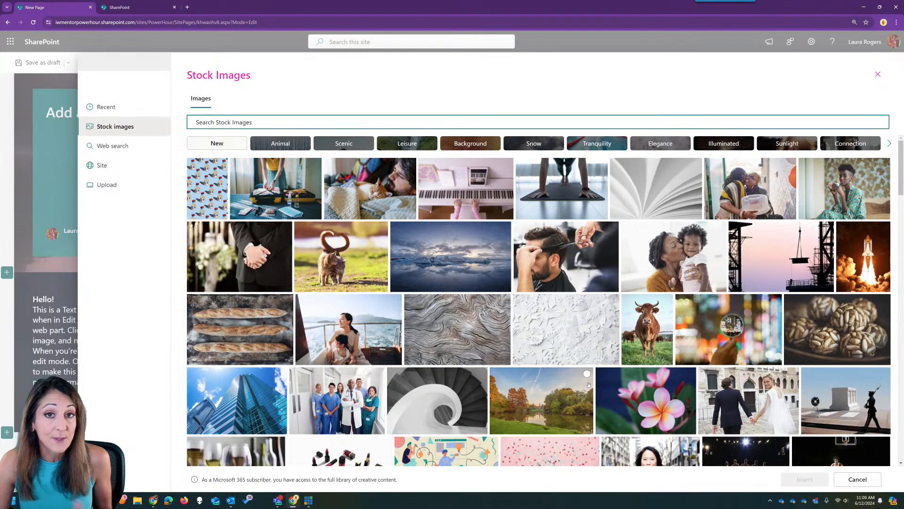
left_click(137, 146)
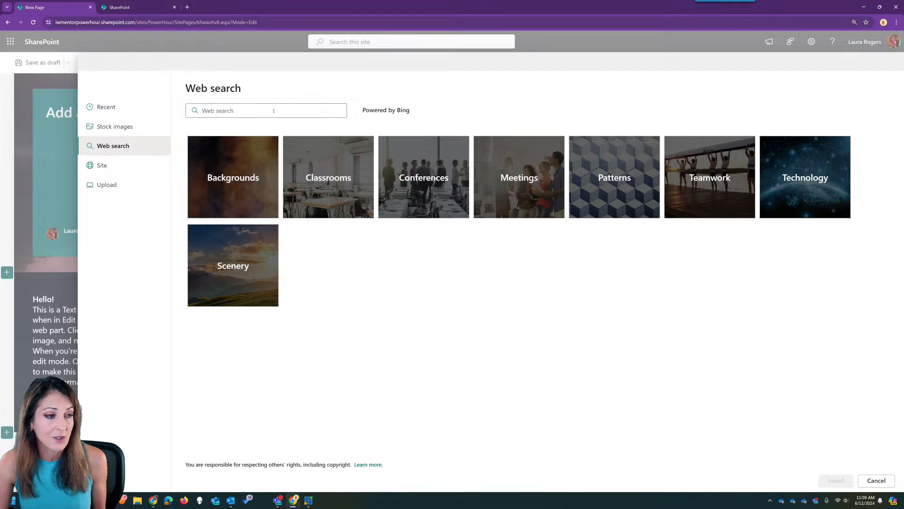
left_click(132, 166)
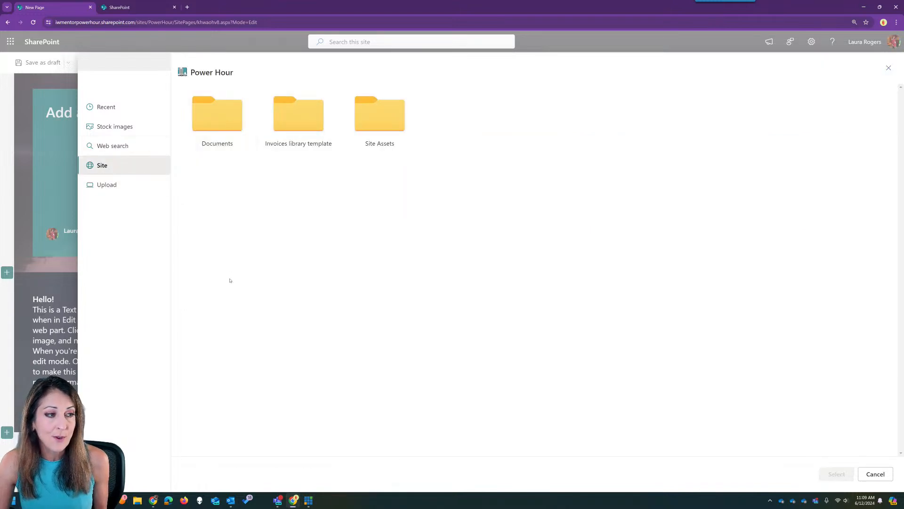
left_click(121, 126)
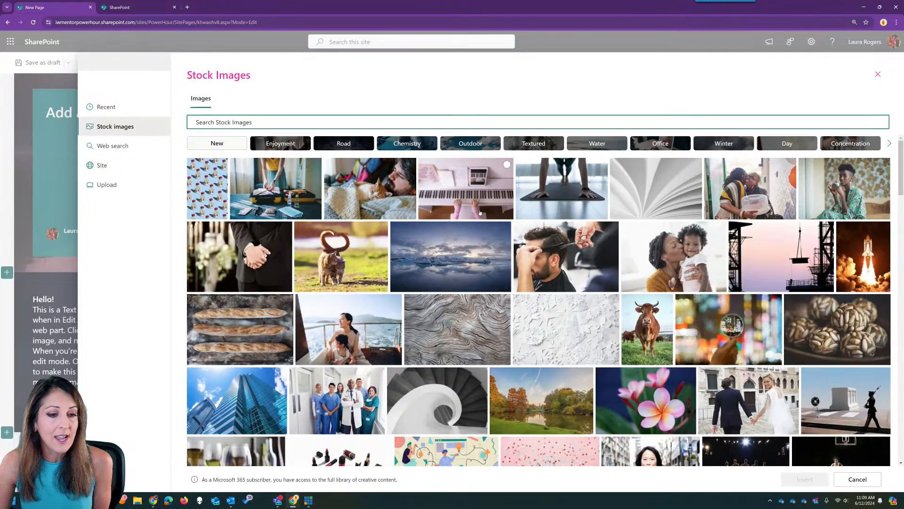
scroll(596, 308, "down", 3)
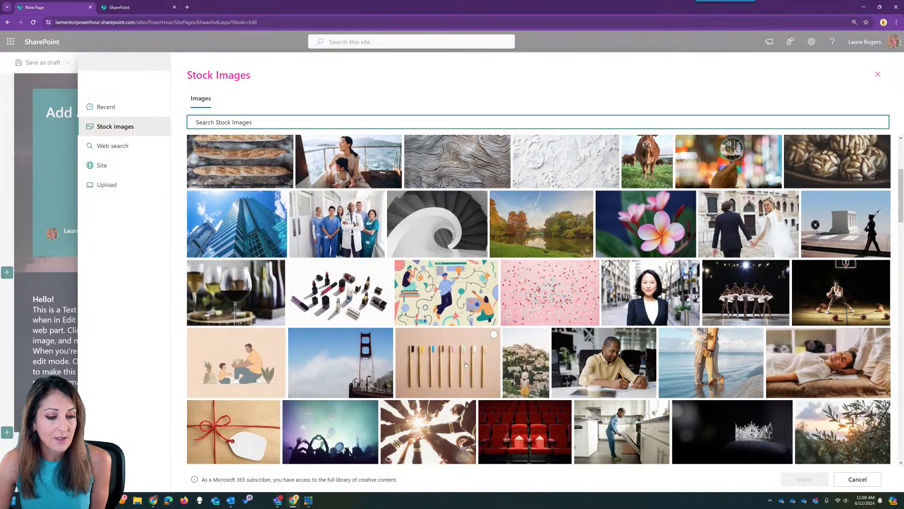
left_click(235, 292)
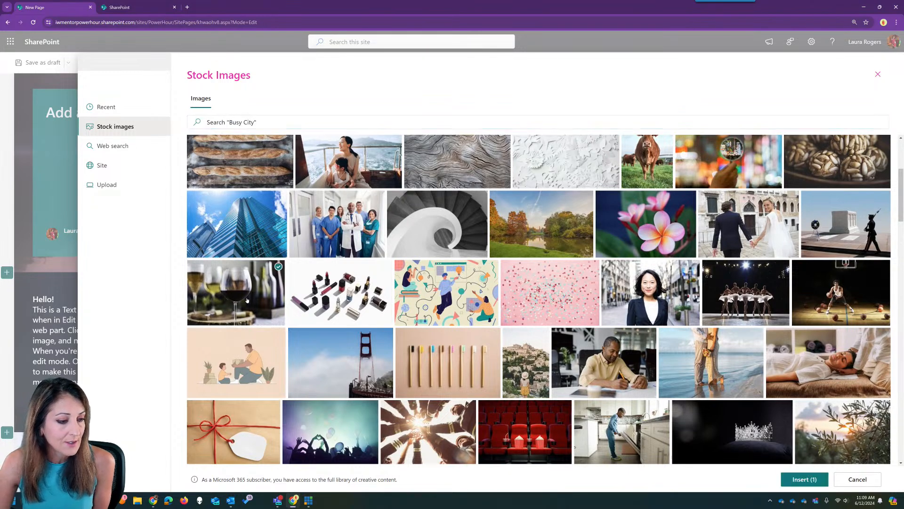
left_click(804, 479)
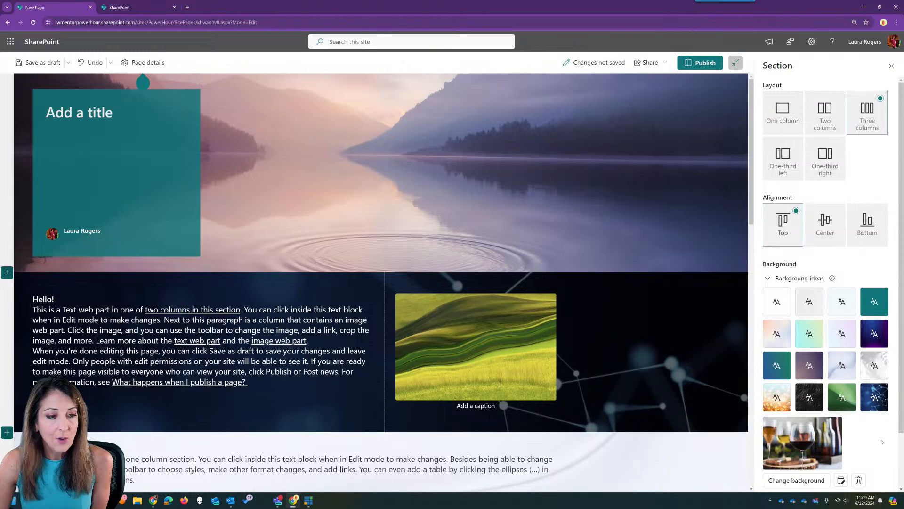
scroll(882, 442, "down", 2)
- Cancel the background picker and image editor, reselecting the Hello section
left_click(803, 421)
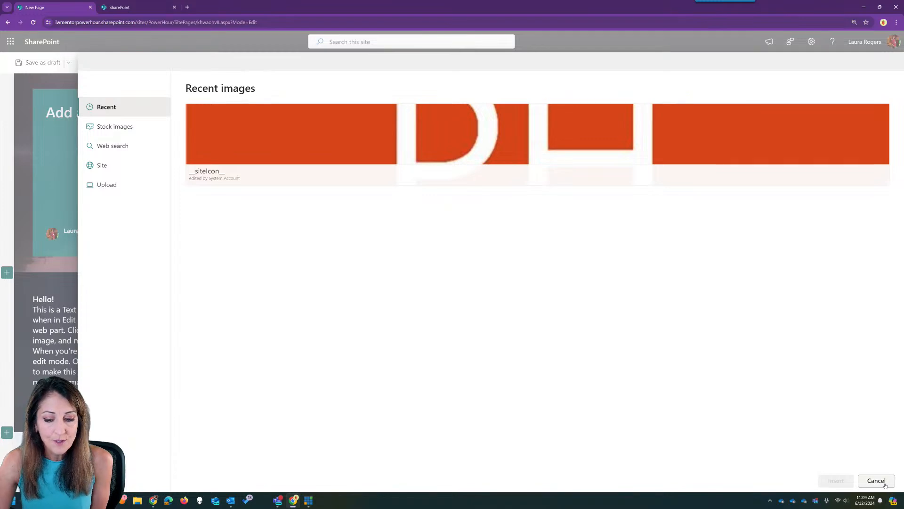
left_click(885, 484)
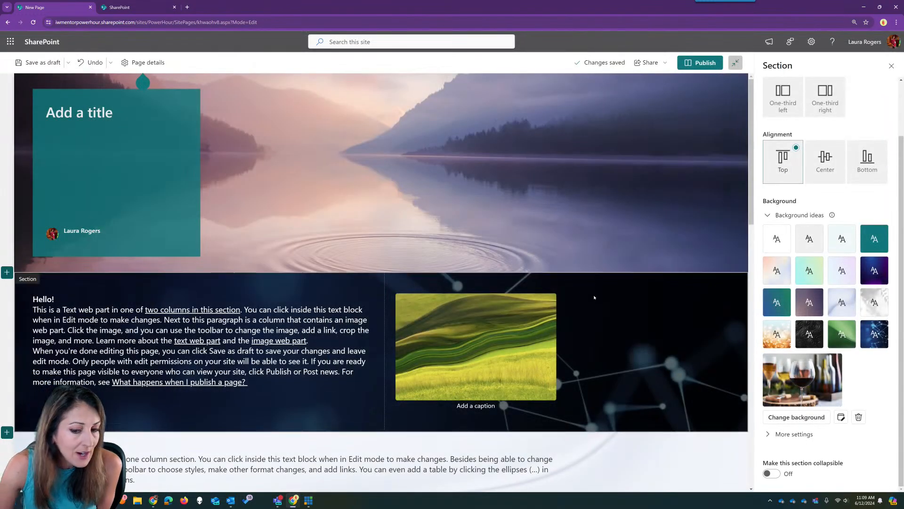
left_click(720, 361)
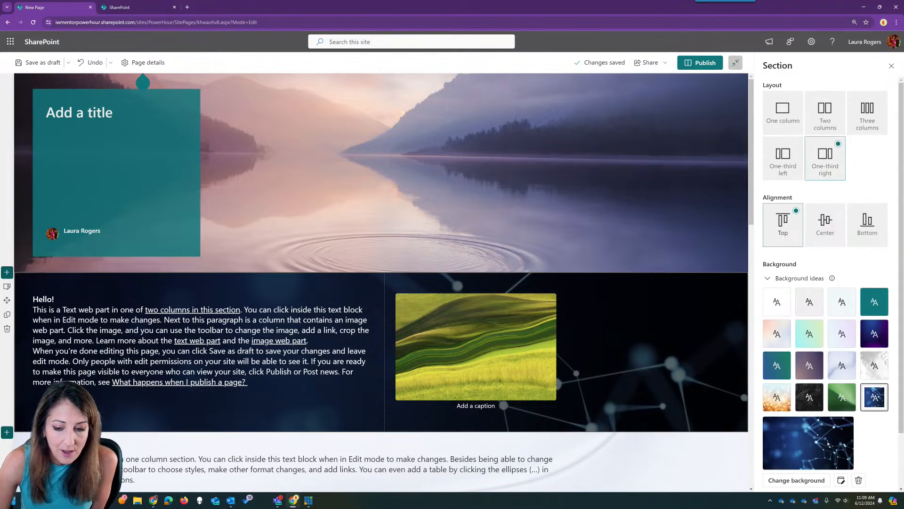
scroll(828, 443, "down", 2)
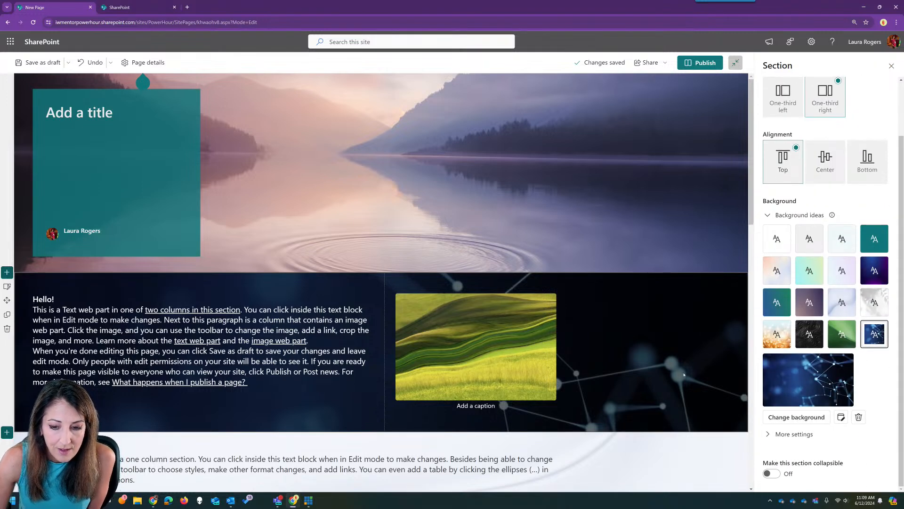
left_click(841, 417)
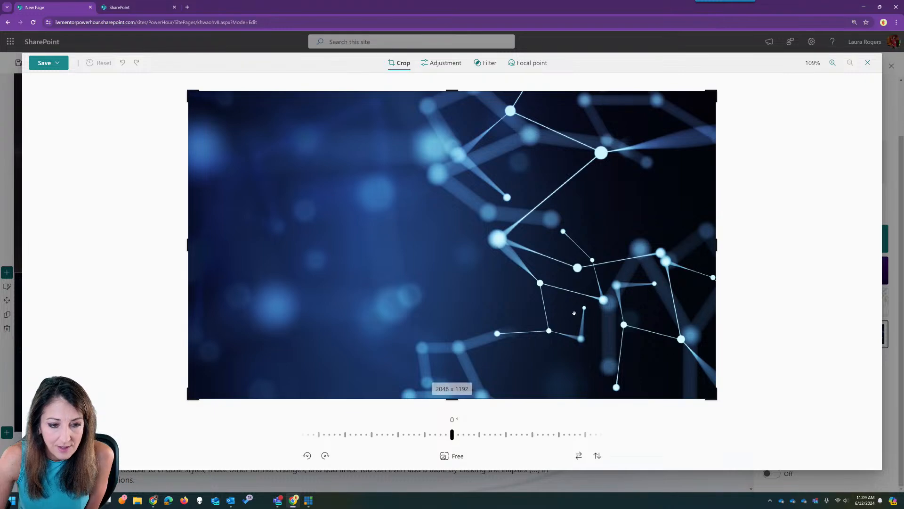
left_click(867, 62)
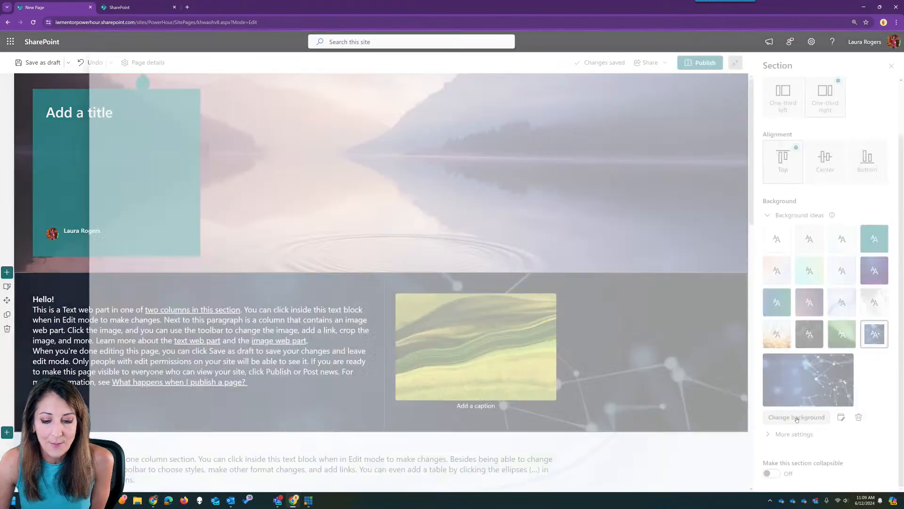
- Reinsert the wine-glasses stock photo as the Hello section's background
left_click(797, 418)
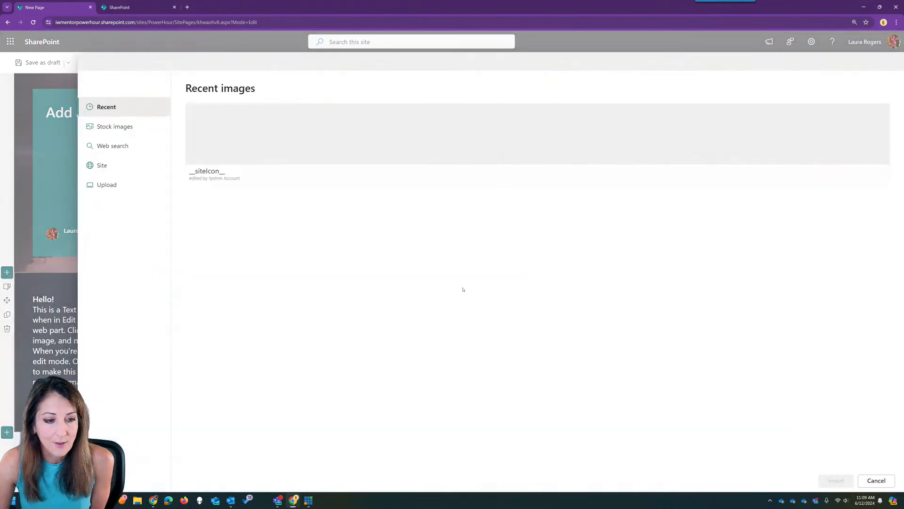
left_click(115, 126)
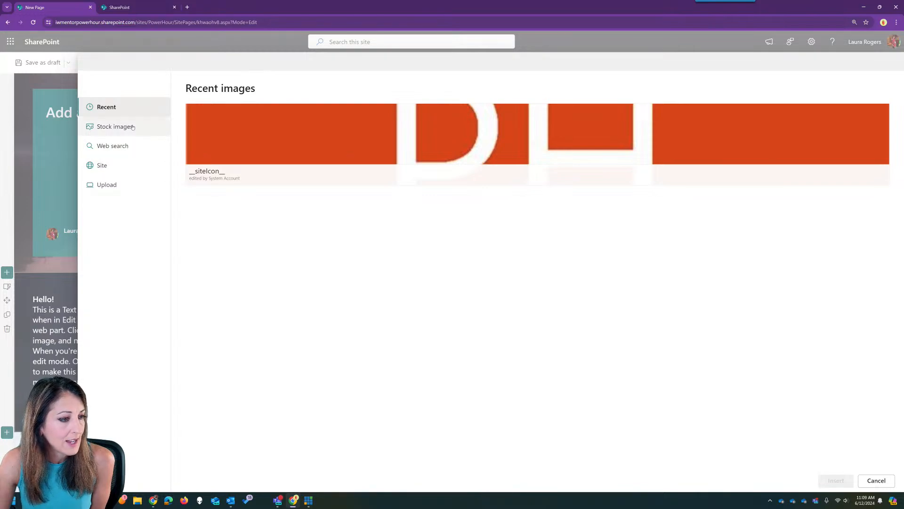
scroll(308, 369, "down", 2)
scroll(309, 370, "down", 1)
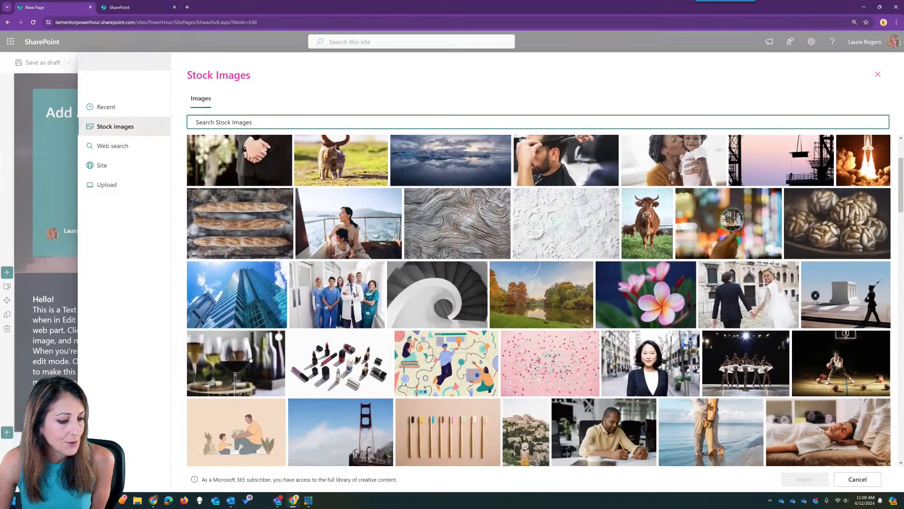
left_click(279, 338)
left_click(805, 479)
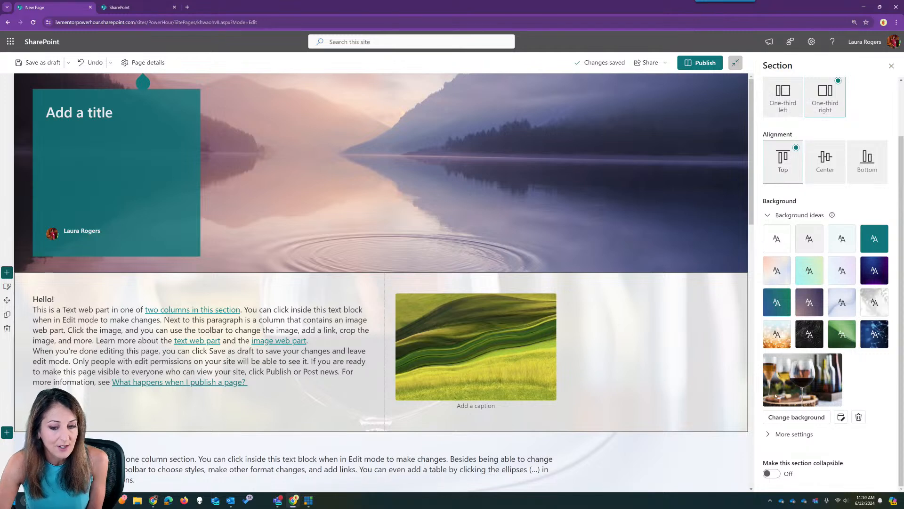
- Crop the top off the wine-glass image and lower its brightness, contrast and saturation
left_click(842, 417)
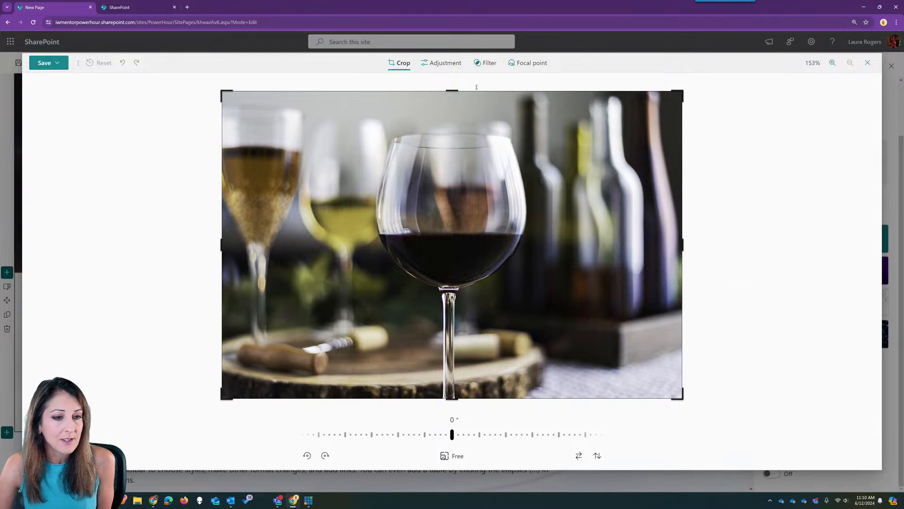
left_click_drag(454, 90, 454, 124)
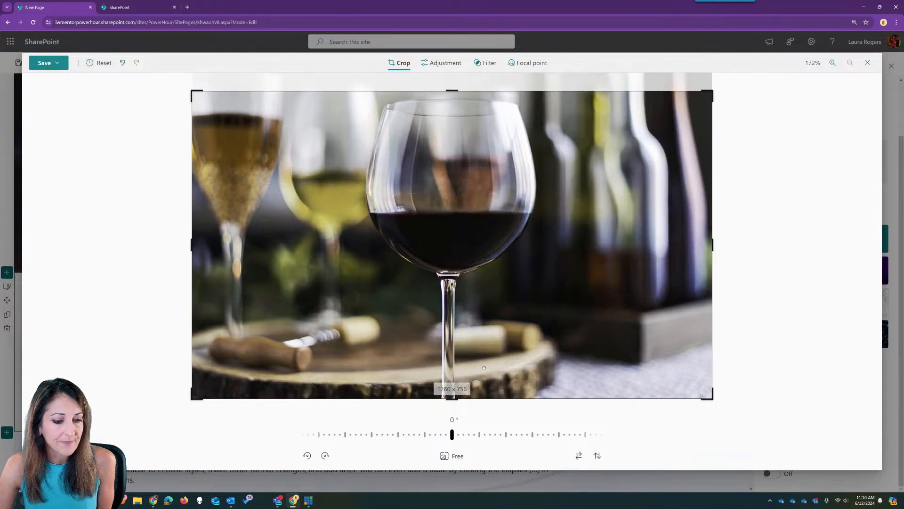
left_click(443, 62)
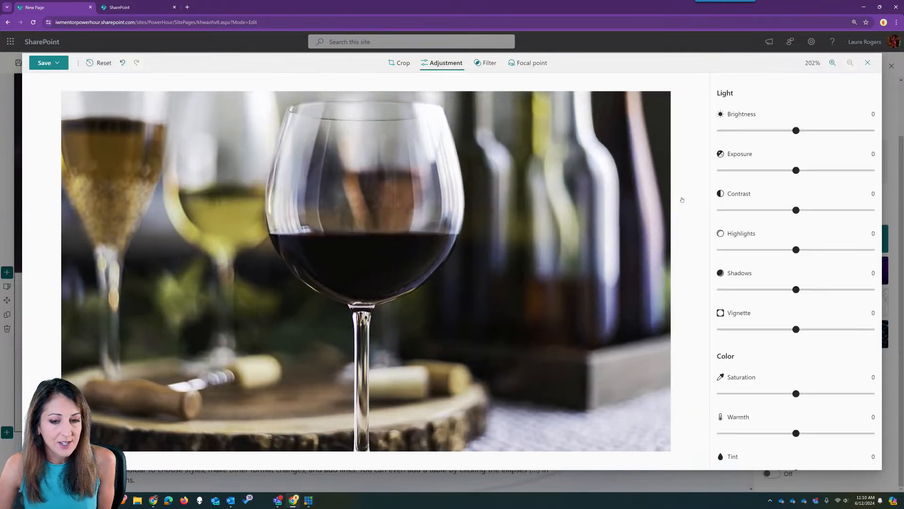
left_click_drag(796, 131, 756, 131)
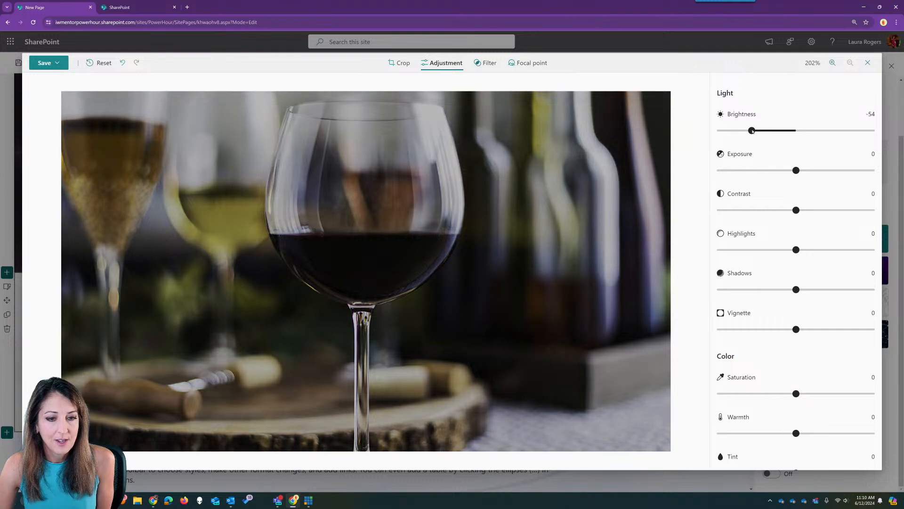
left_click_drag(796, 210, 783, 210)
scroll(796, 282, "down", 1)
left_click_drag(796, 360, 750, 364)
scroll(788, 358, "up", 1)
- Apply the Warm Contrast filter and place the focal point on the white wine glass
left_click(486, 63)
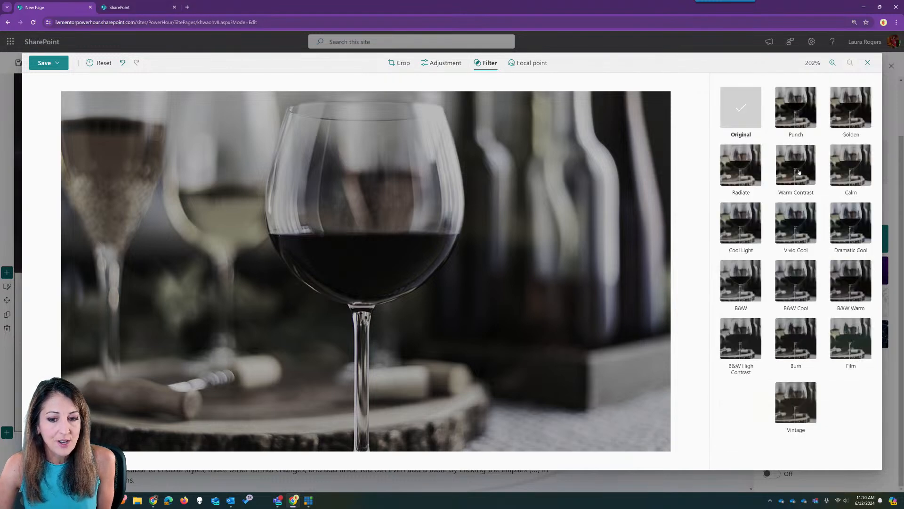
left_click(796, 165)
left_click(528, 63)
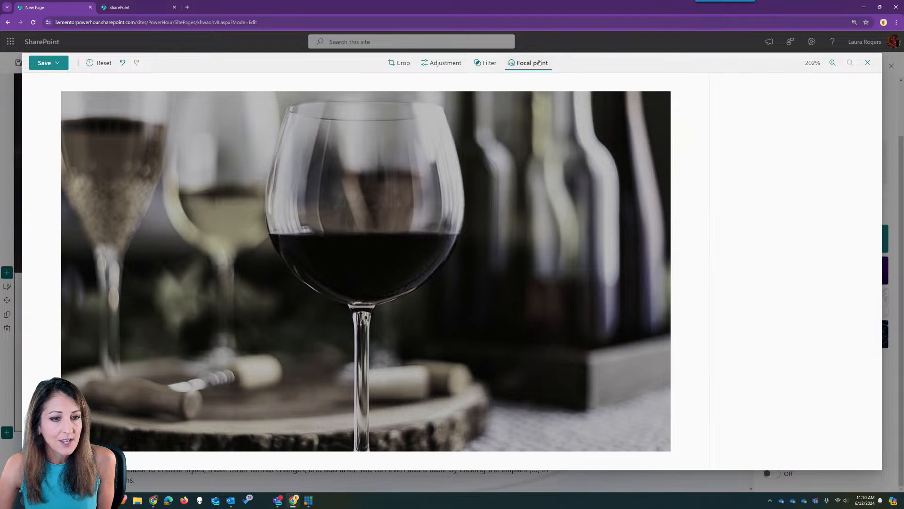
mouse_move(357, 275)
left_mouse_down()
mouse_move(212, 265)
mouse_move(218, 283)
left_mouse_up()
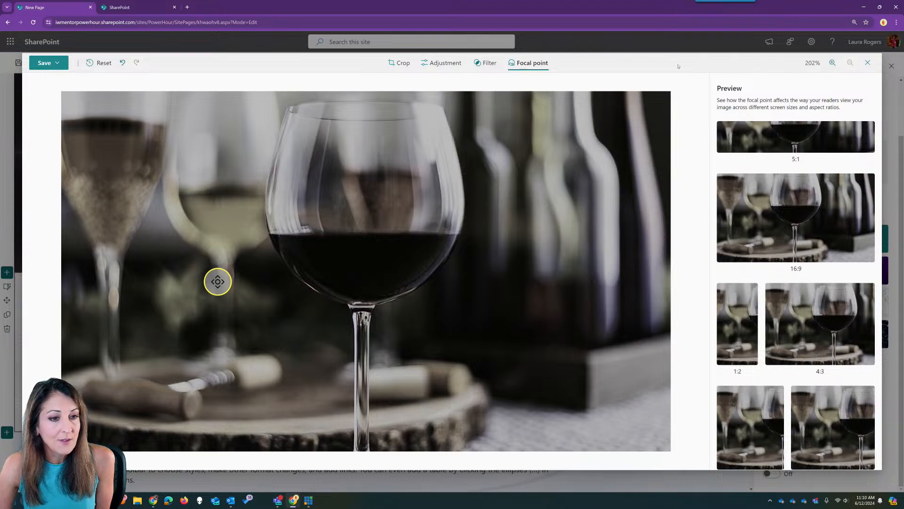
left_click(56, 63)
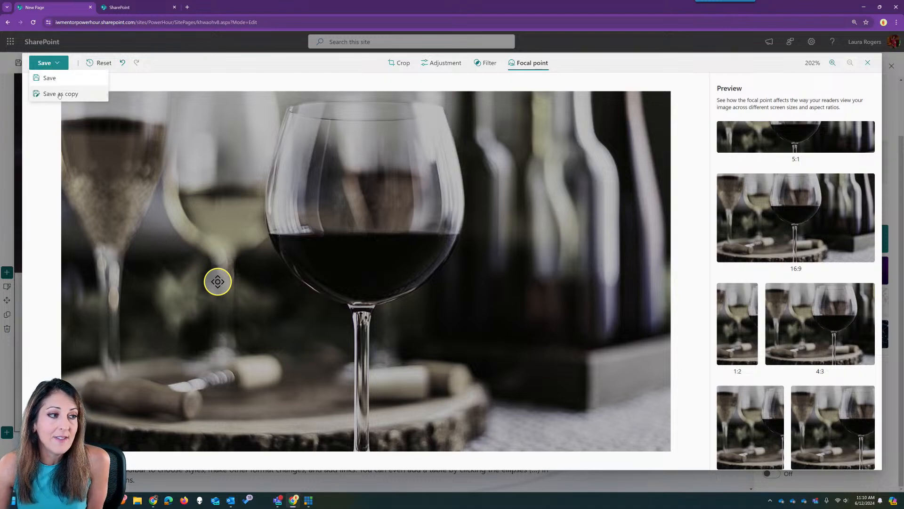
left_click(725, 64)
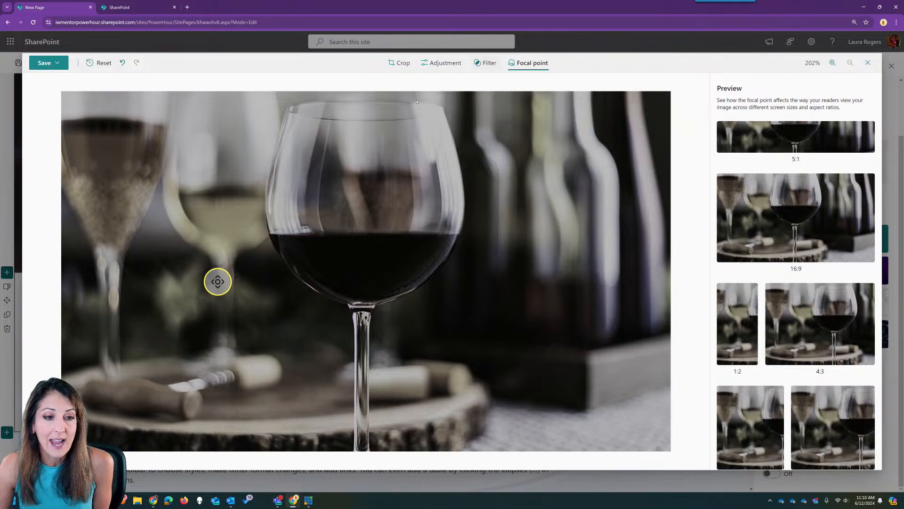
left_click(56, 62)
- Save the edited wine-glass image to the section and expand its More settings
left_click(45, 75)
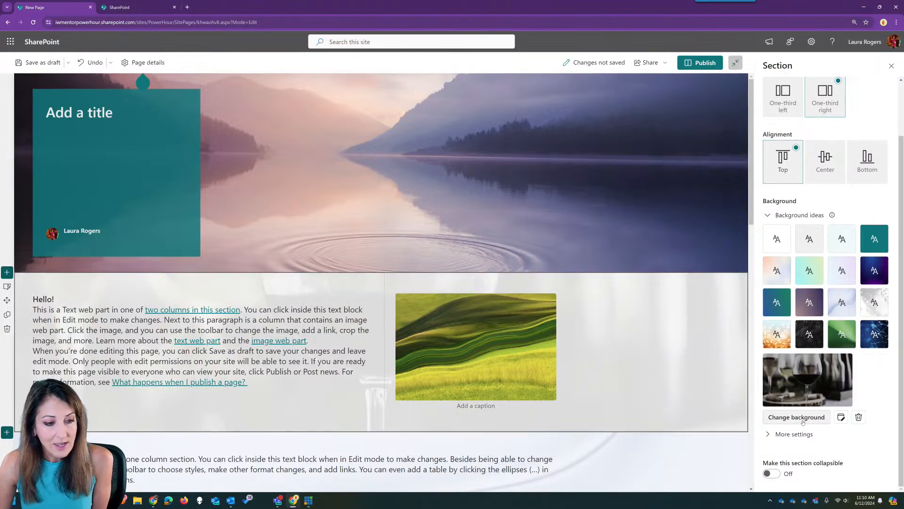
left_click(768, 434)
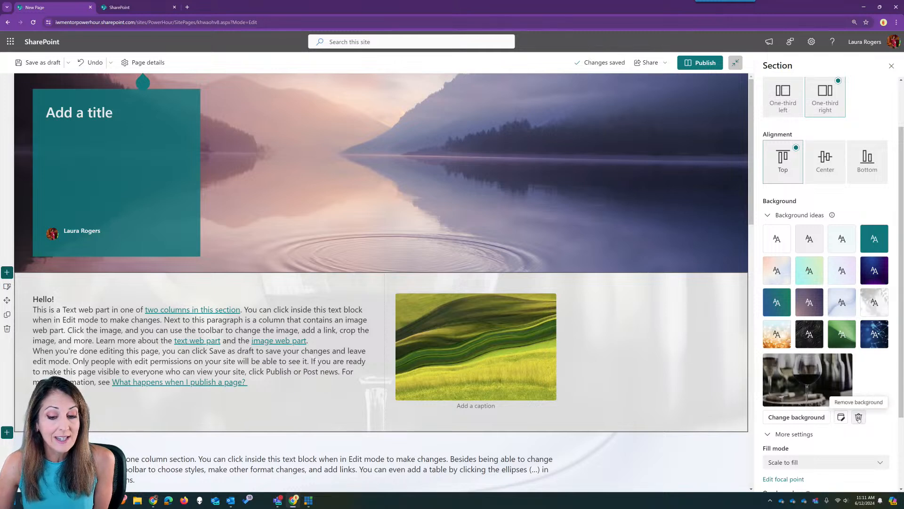
scroll(771, 370, "down", 2)
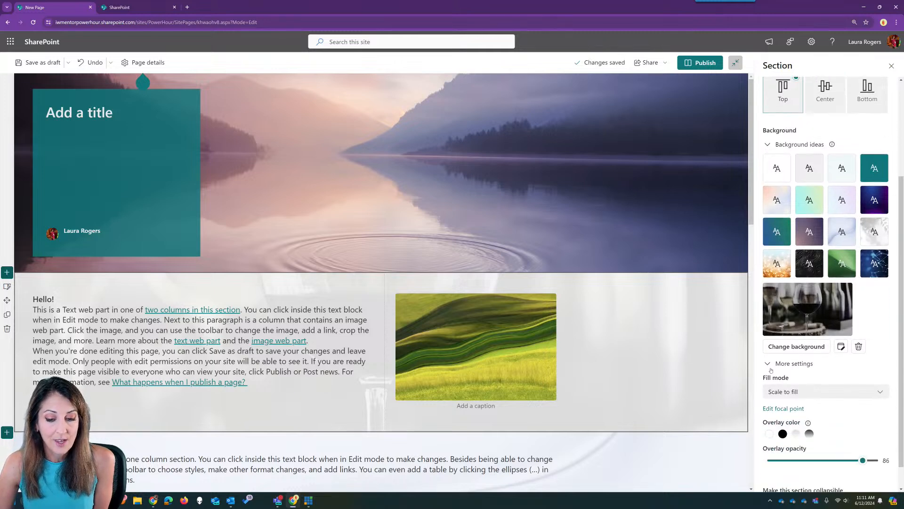
scroll(771, 371, "down", 1)
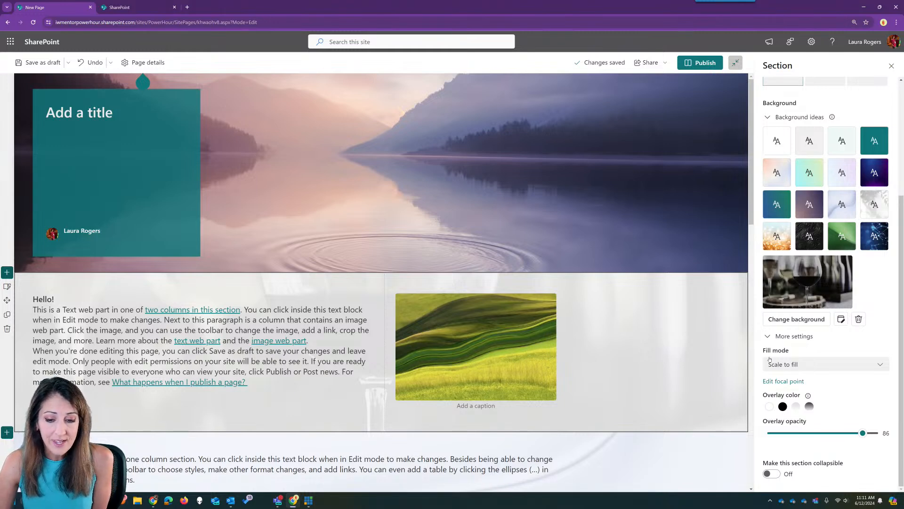
- Try Tile and Original size fill modes, settling on Scale to fill
left_click(809, 365)
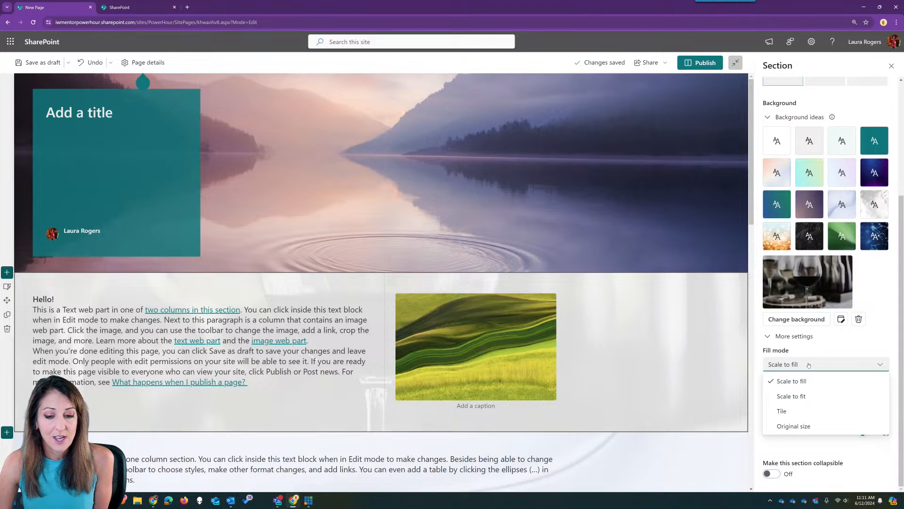
left_click(808, 396)
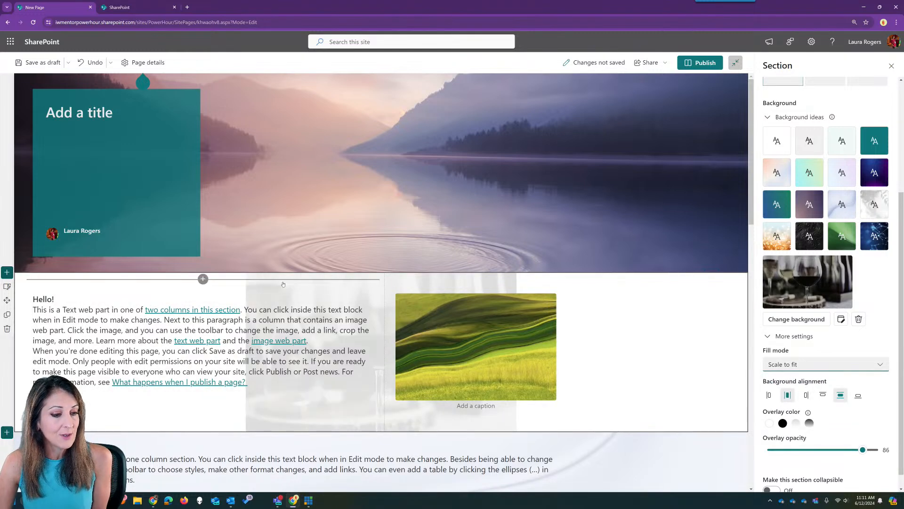
left_click(803, 366)
left_click(804, 380)
left_click(807, 363)
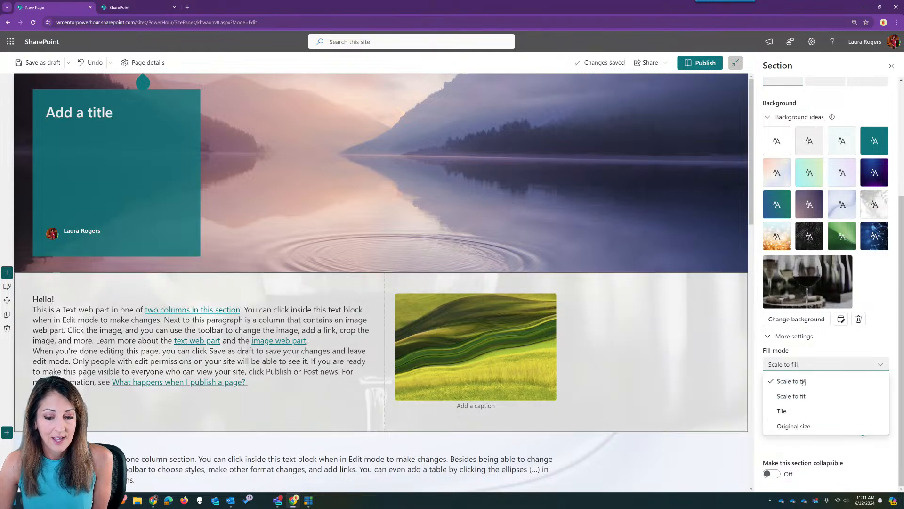
left_click(797, 412)
left_click(792, 378)
left_click(800, 441)
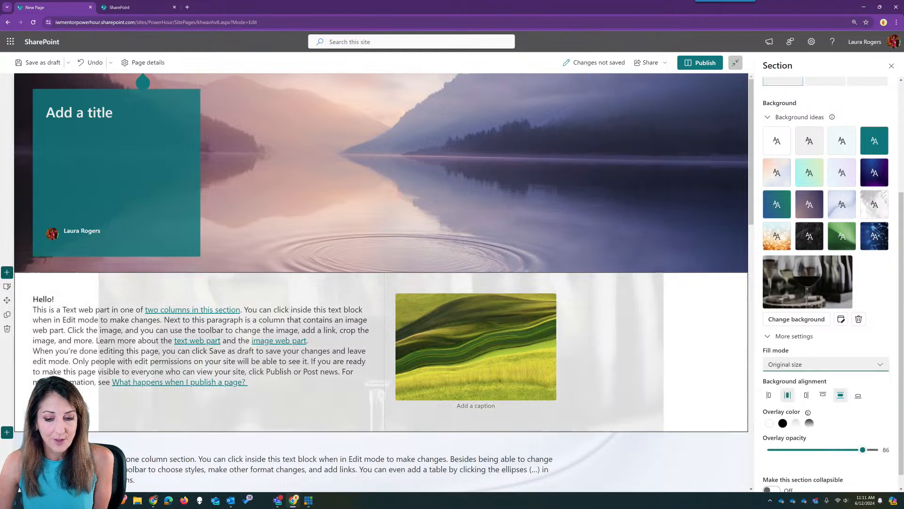
left_click(803, 366)
left_click(807, 382)
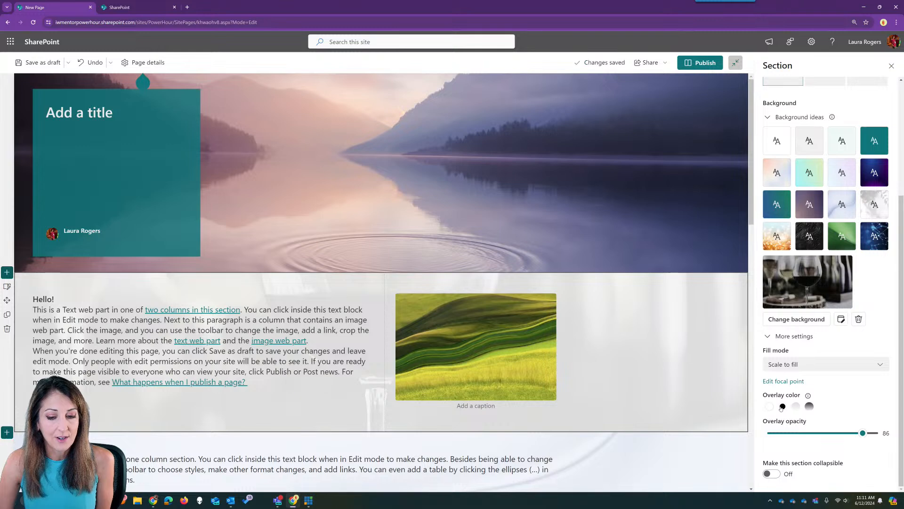
- Try the black, gradient and lighter overlay swatches, ending with a white overlay
left_click(783, 406)
left_click(796, 407)
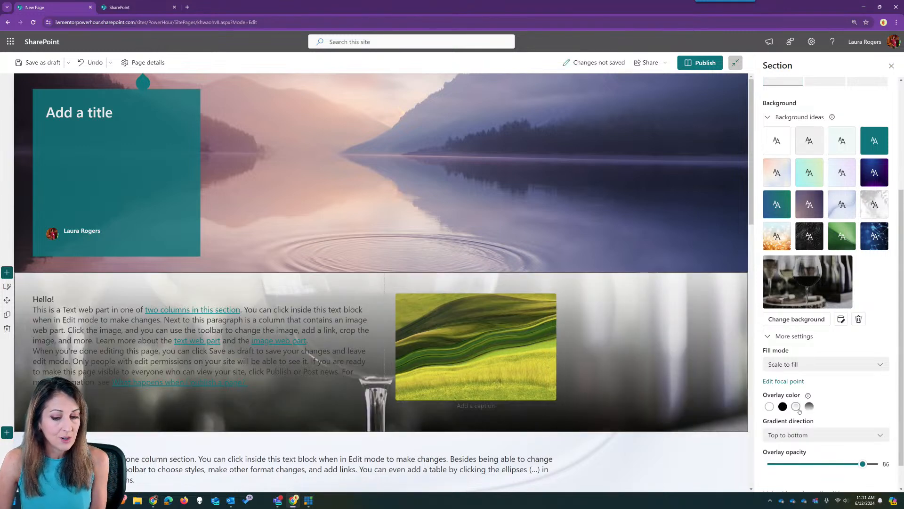
left_click(809, 406)
left_click(796, 408)
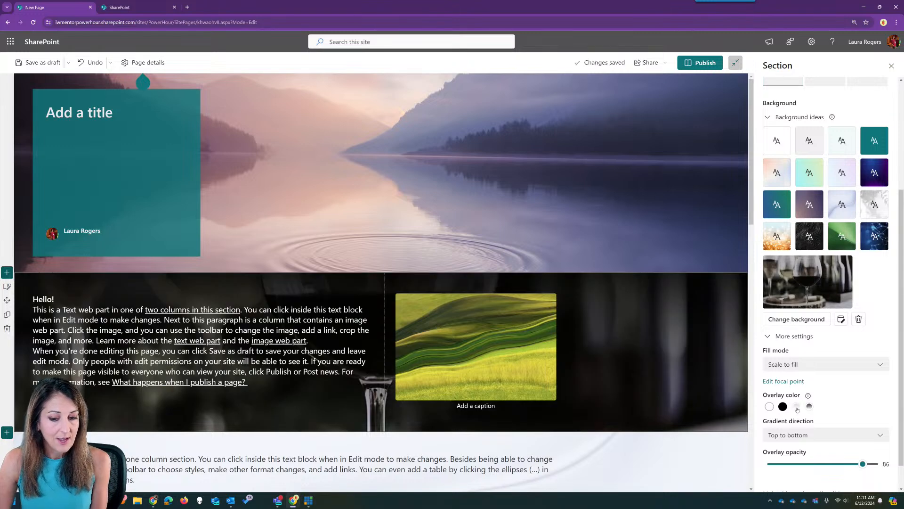
left_click(769, 406)
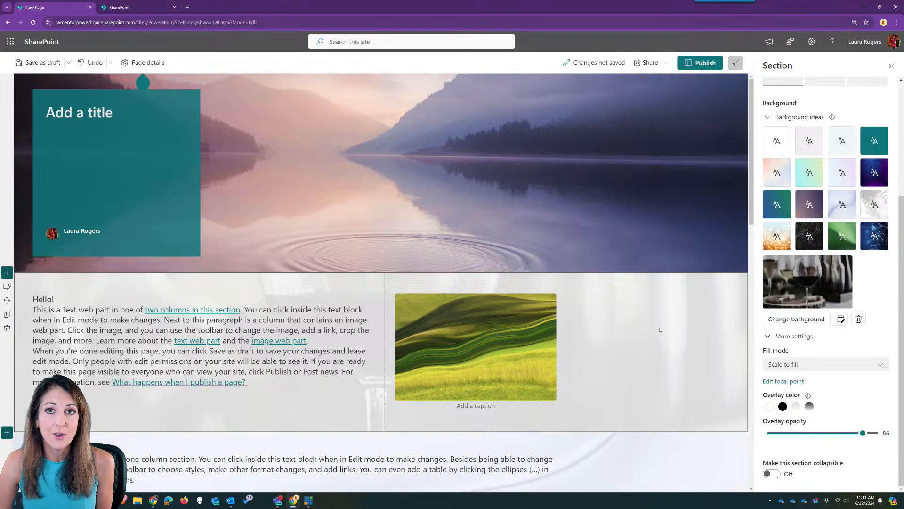
left_click(783, 406)
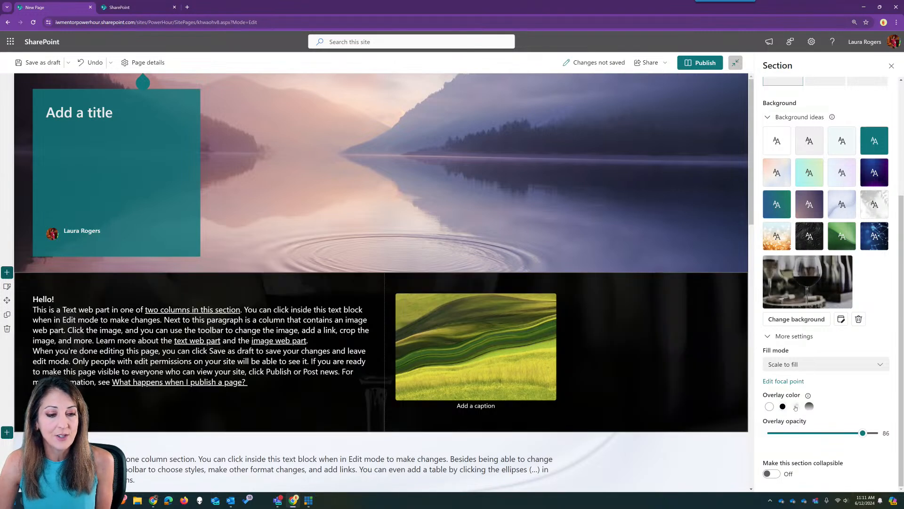
left_click(796, 406)
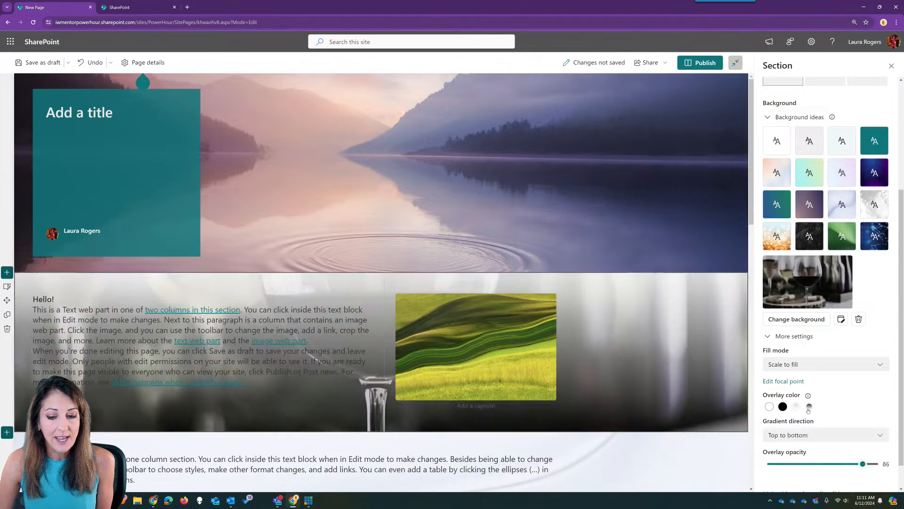
left_click(769, 406)
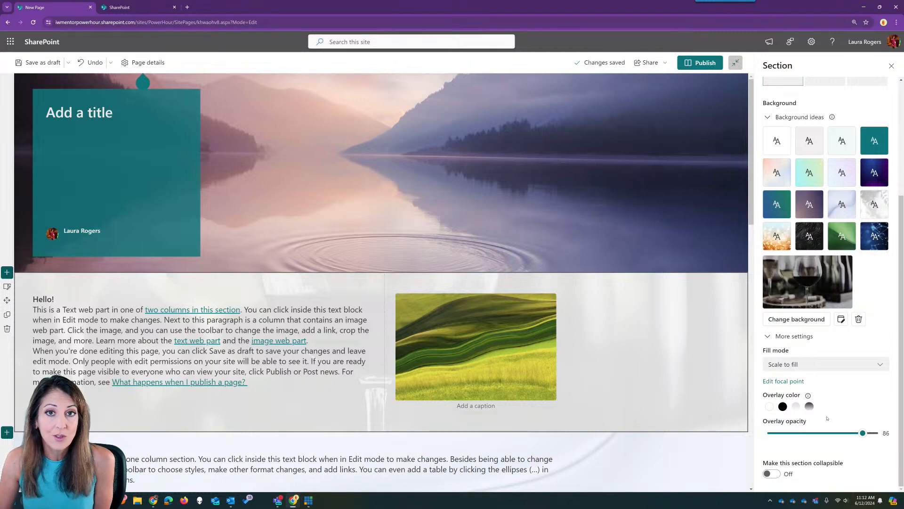
- Try Scale to fit with right and left alignment, then set the fill mode to Scale to fill
left_click(803, 363)
left_click(803, 397)
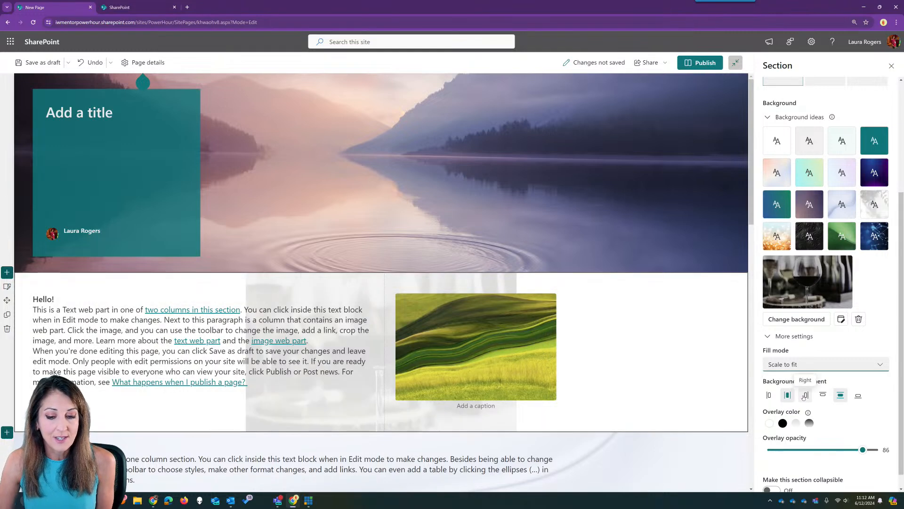
left_click(786, 396)
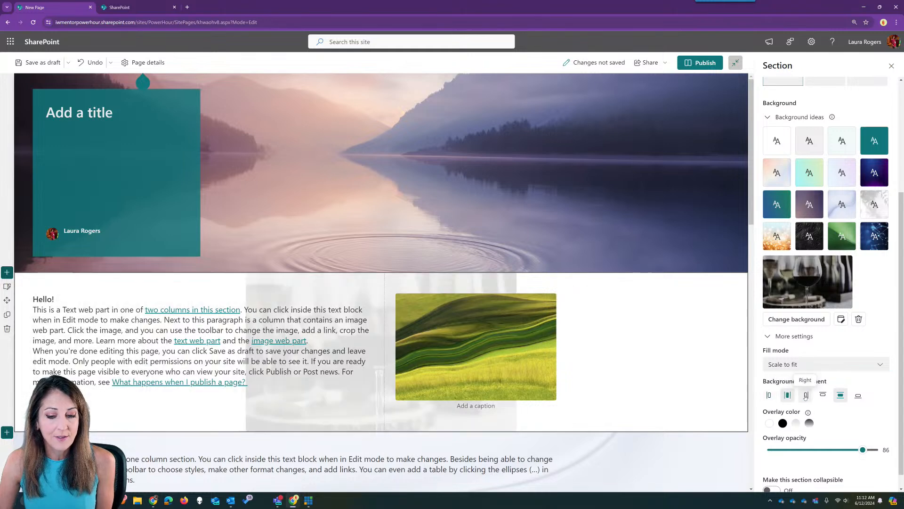
left_click(806, 396)
left_click(823, 395)
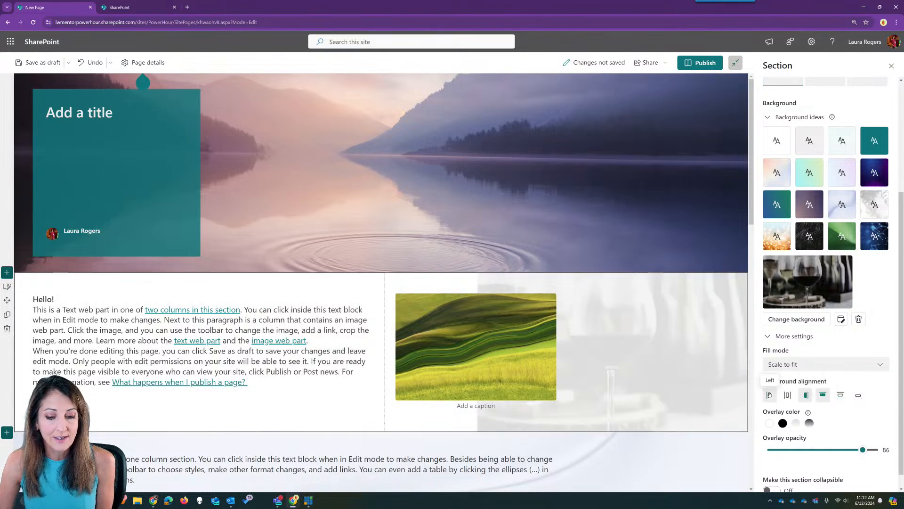
left_click(768, 395)
left_click(800, 364)
left_click(807, 382)
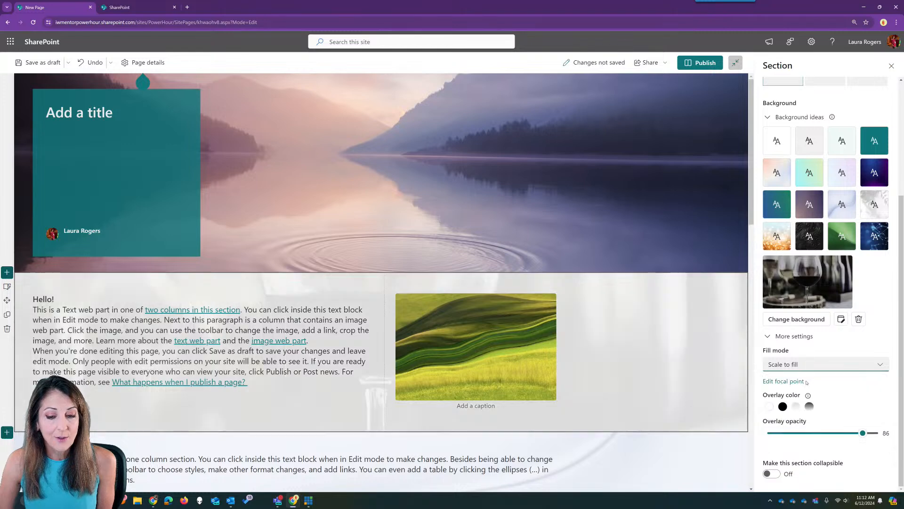
- After trying white and gradient overlays, apply a solid black overlay at 72 opacity
left_click(771, 406)
left_click(783, 406)
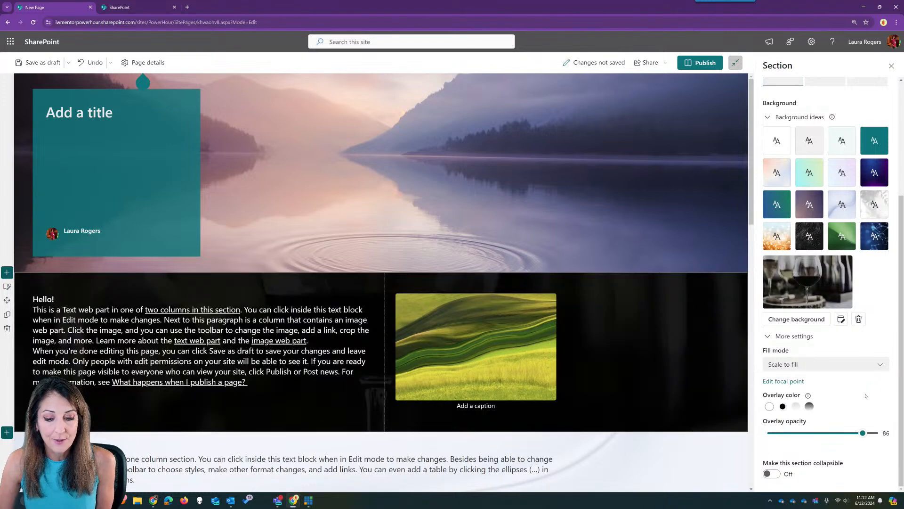
left_click(796, 407)
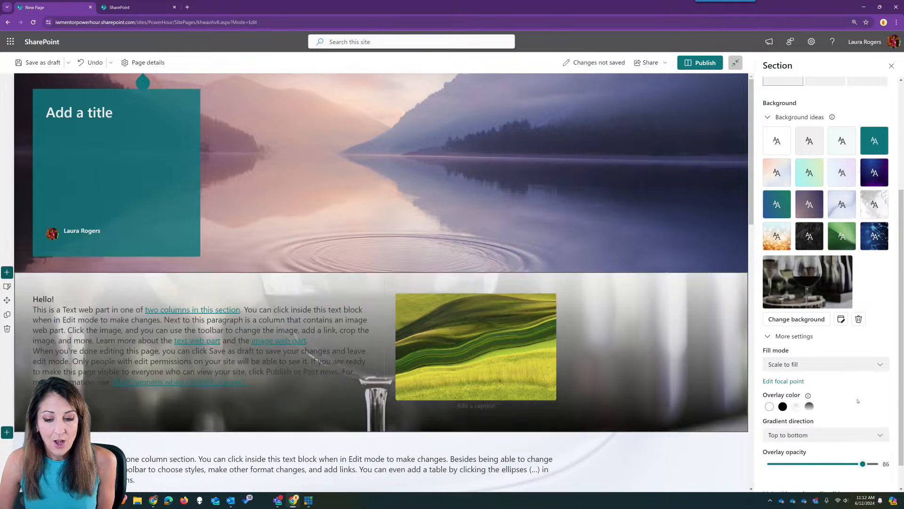
scroll(798, 409, "down", 1)
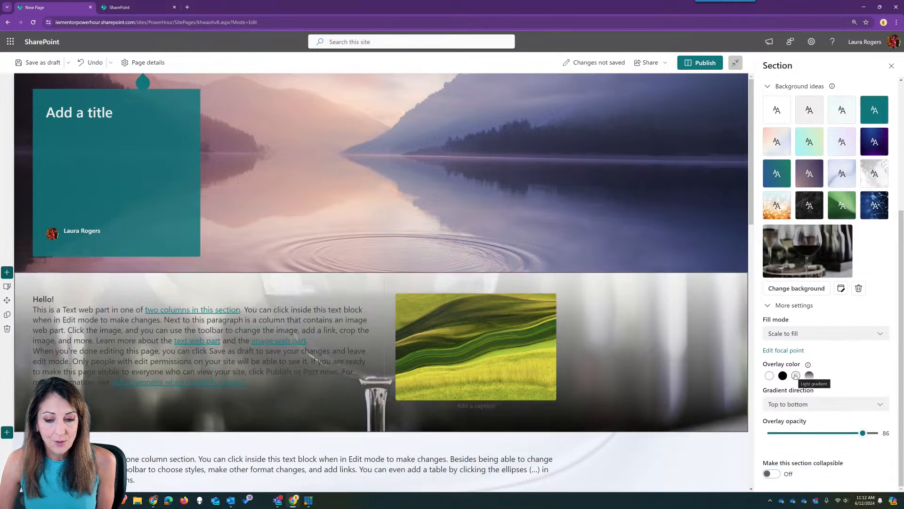
left_click_drag(863, 433, 813, 436)
left_click(831, 404)
left_click(848, 383)
left_click(811, 375)
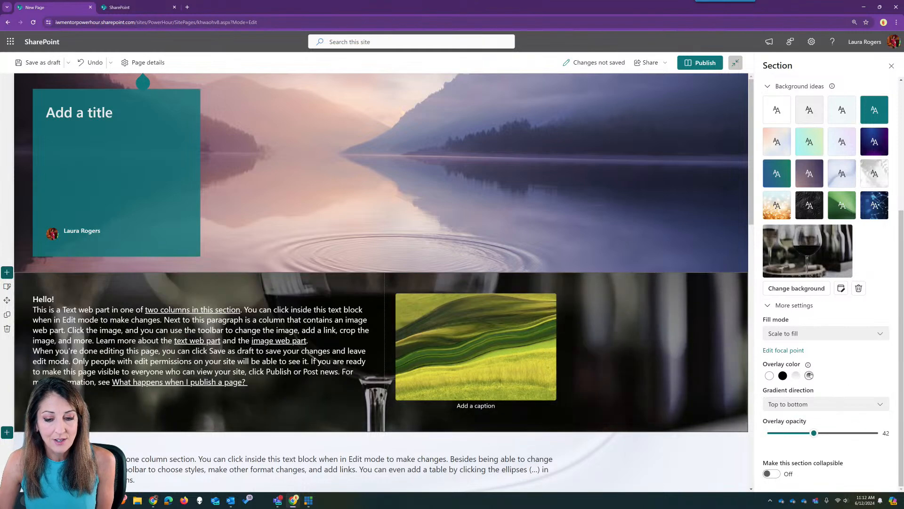
left_click(782, 377)
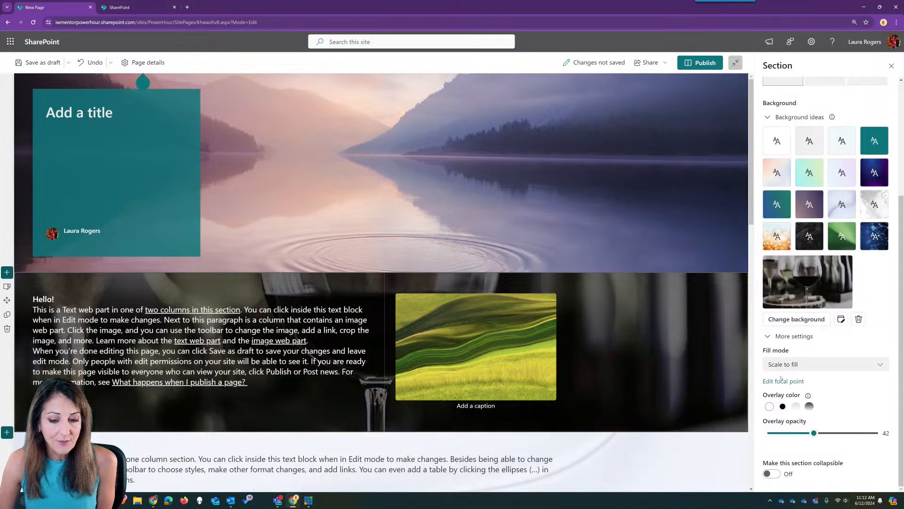
left_click_drag(814, 433, 847, 433)
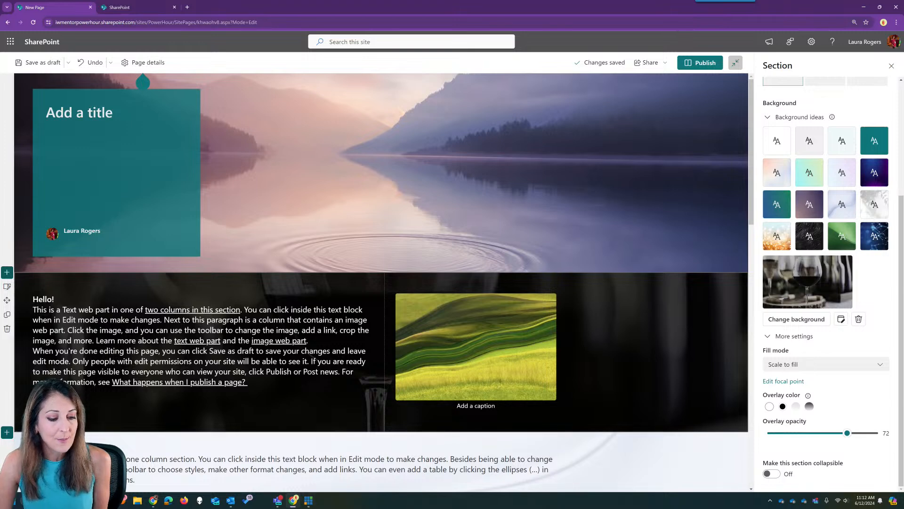
left_click(278, 500)
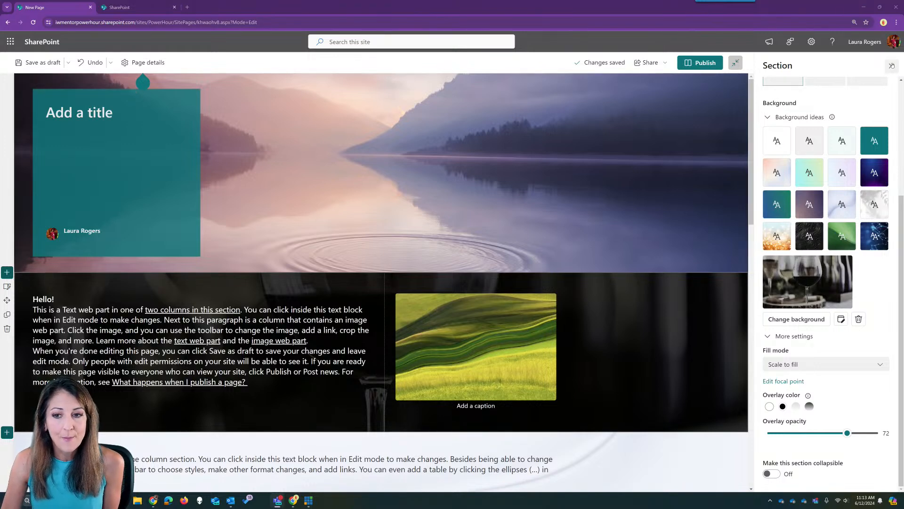
- Close the Section pane and publish the page under the title 'Demo page sections'
left_click(891, 65)
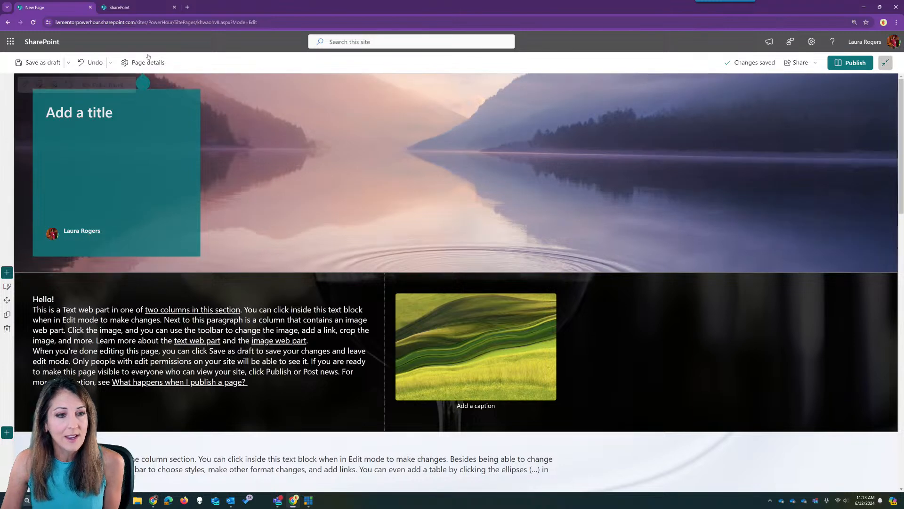
left_click(848, 62)
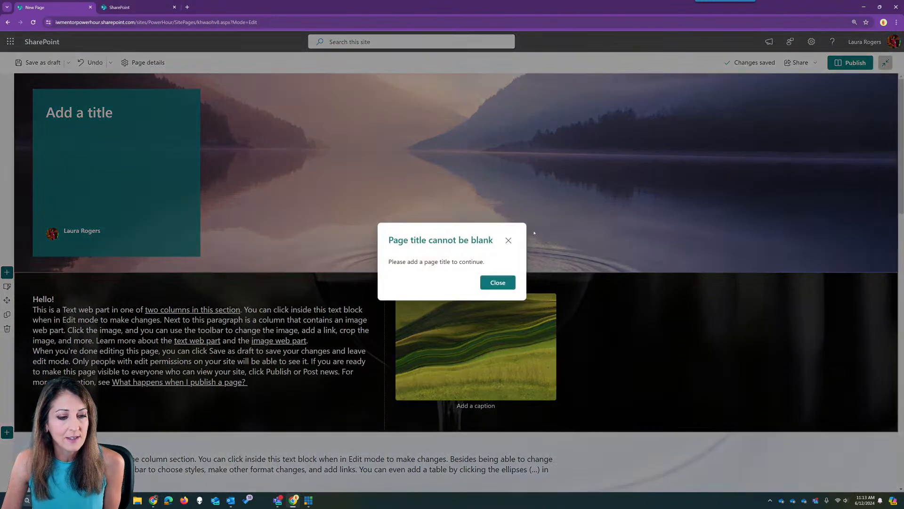
left_click(508, 241)
type("De,")
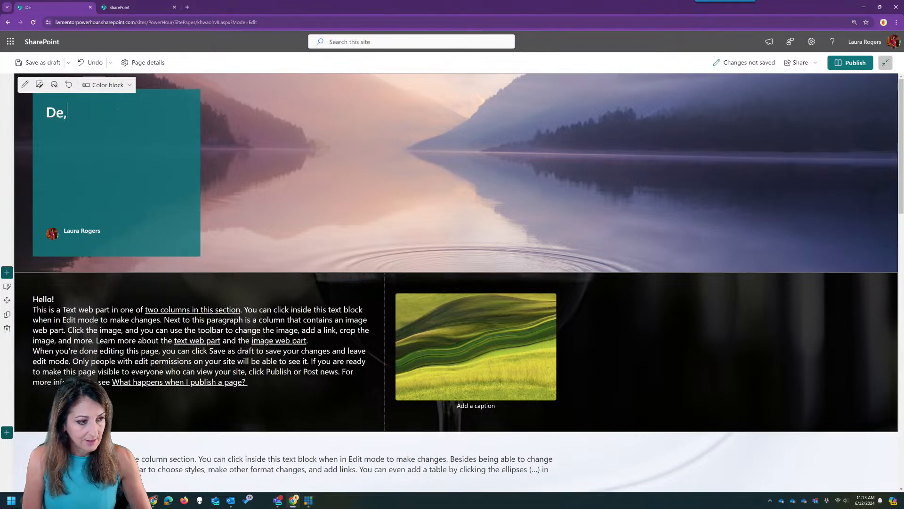
key("BackSpace")
key("BackSpace")
type("mo pae")
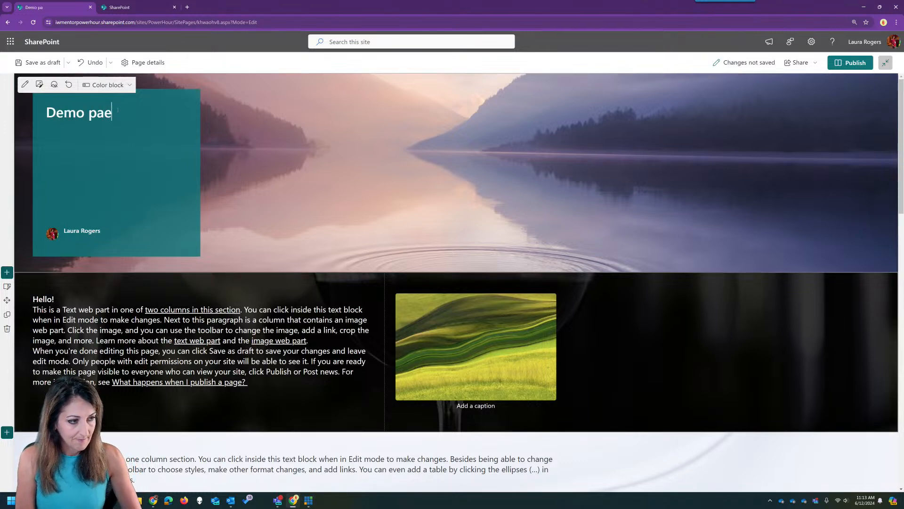
key("BackSpace")
type("ge sections")
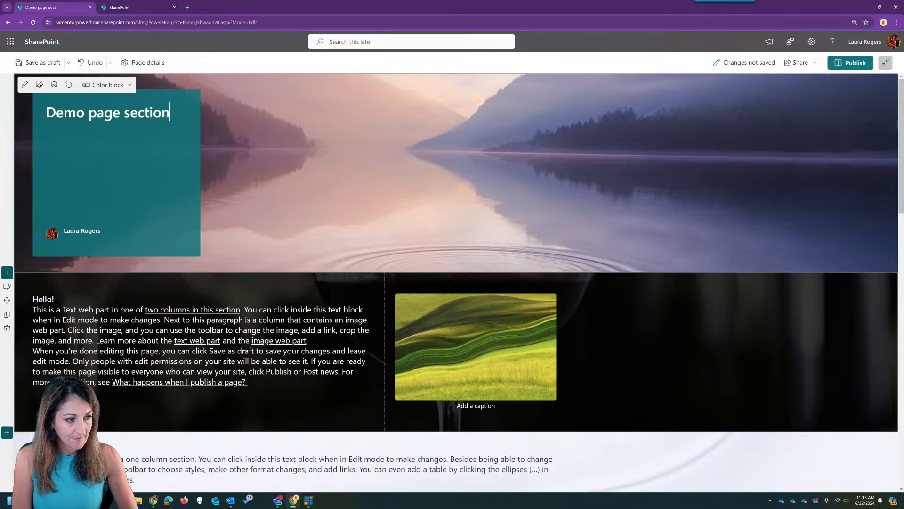
left_click(855, 63)
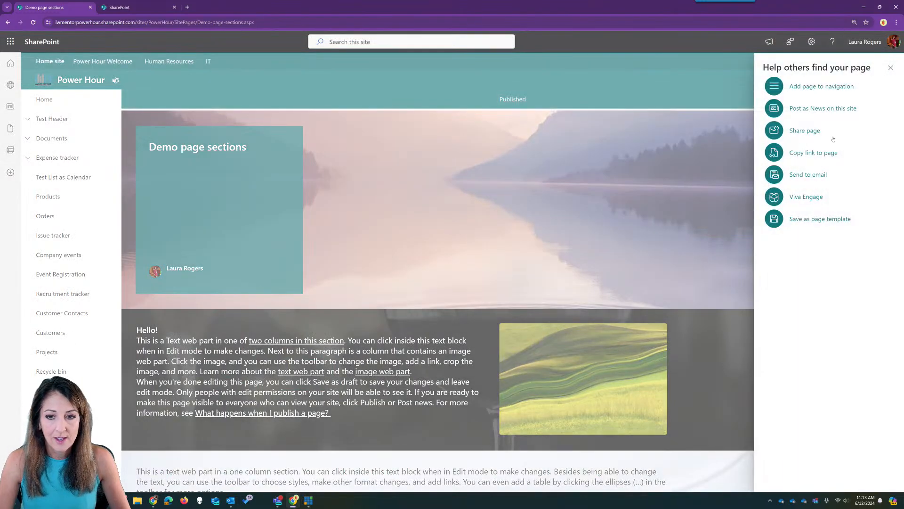
- Close the 'Help others find your page' pane and reopen the published page in edit mode
left_click(891, 69)
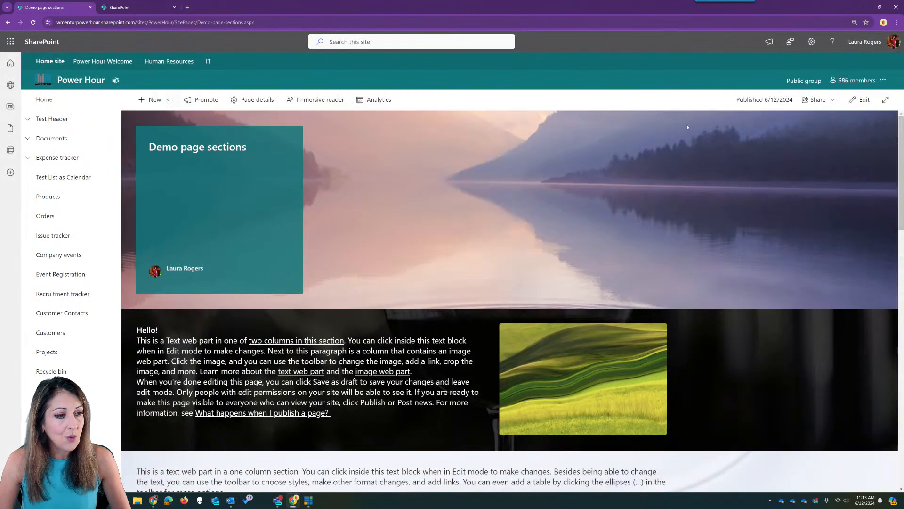
key("ctrl+l")
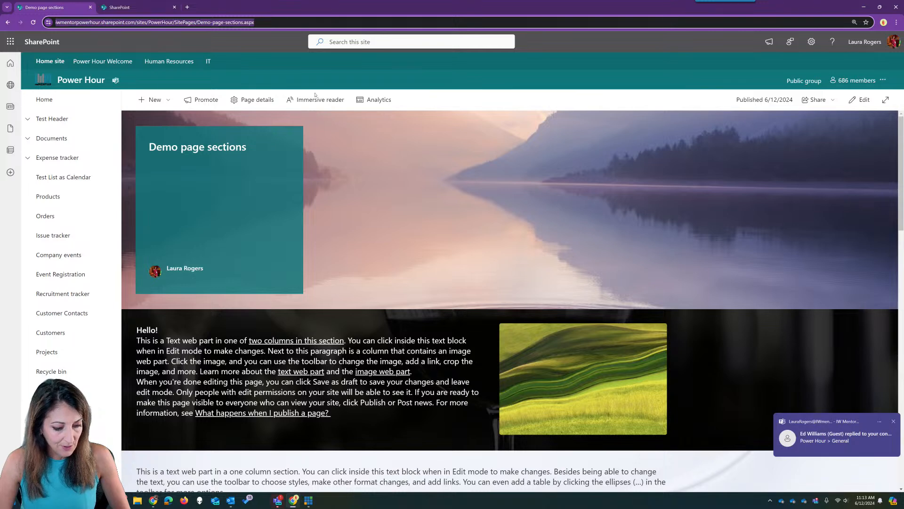
left_click(278, 500)
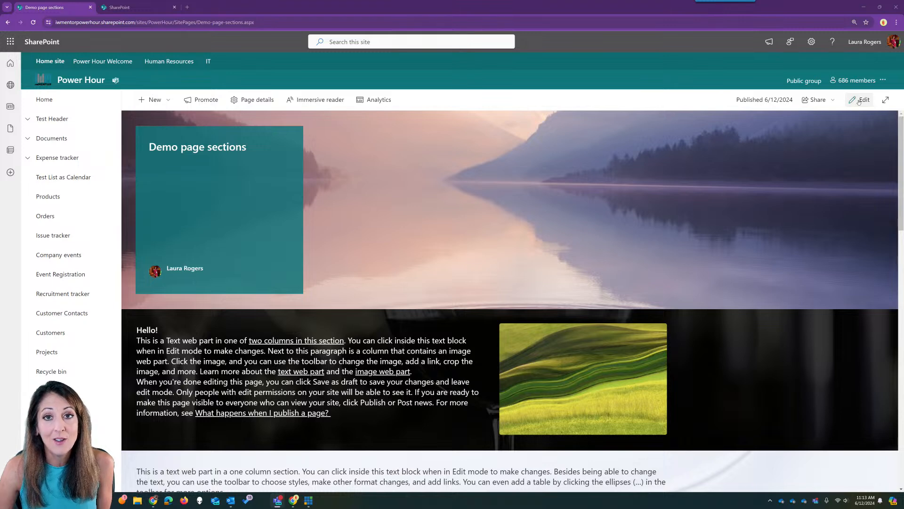
left_click(858, 100)
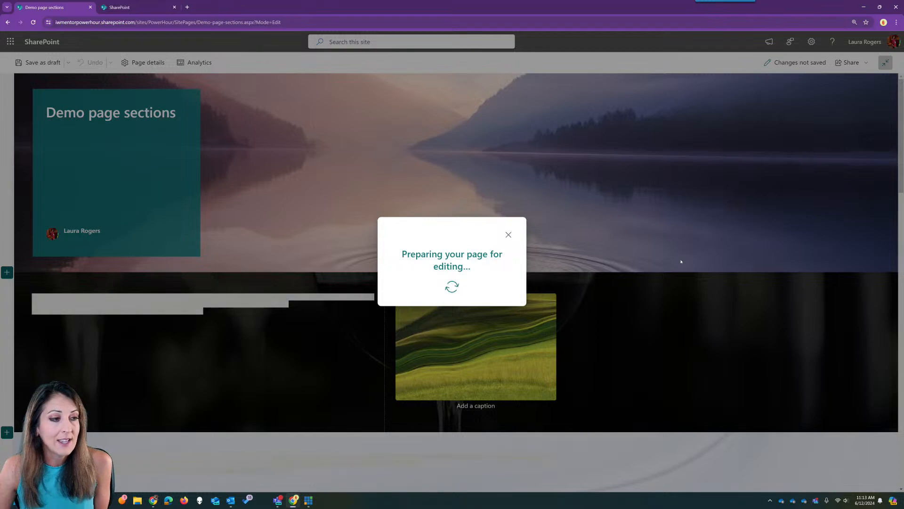
- Scroll down and select the one-column Text web part to show its formatting toolbar
scroll(612, 345, "down", 3)
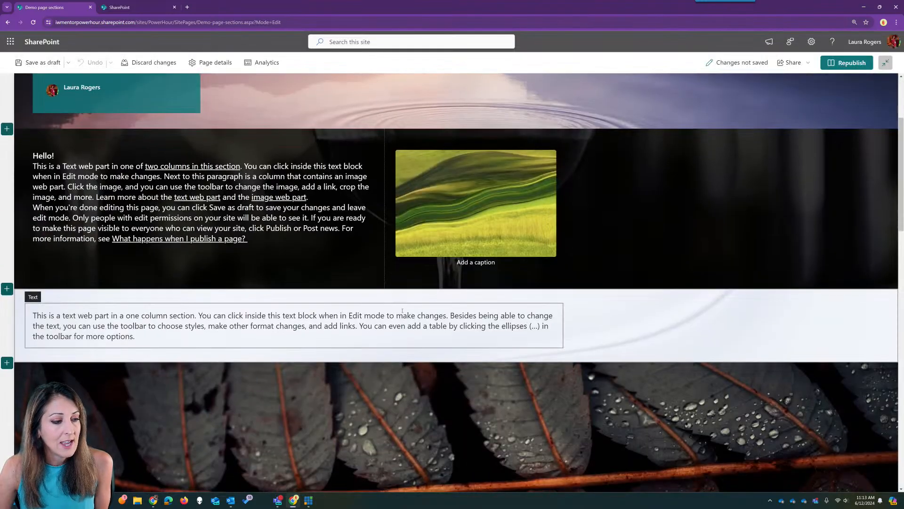
scroll(402, 311, "down", 1)
left_click(129, 275)
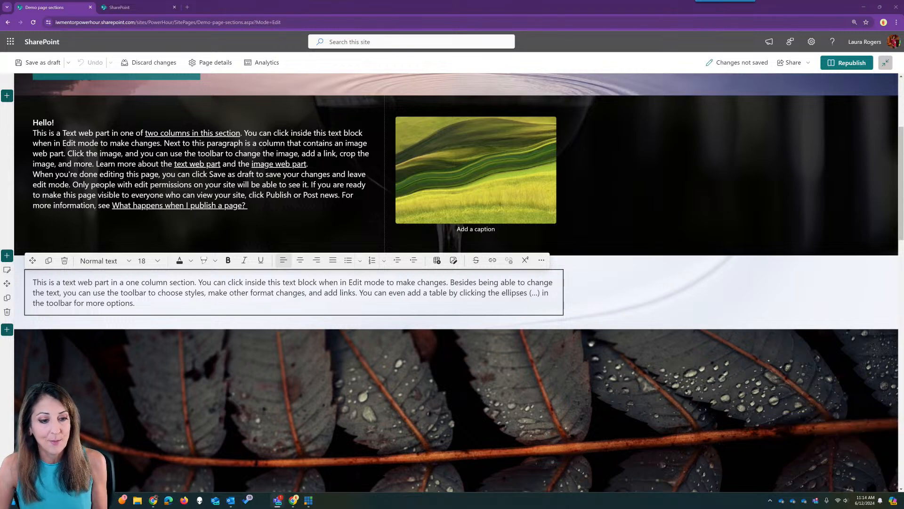
- Set the word 'options' to font size 100
double_click(120, 302)
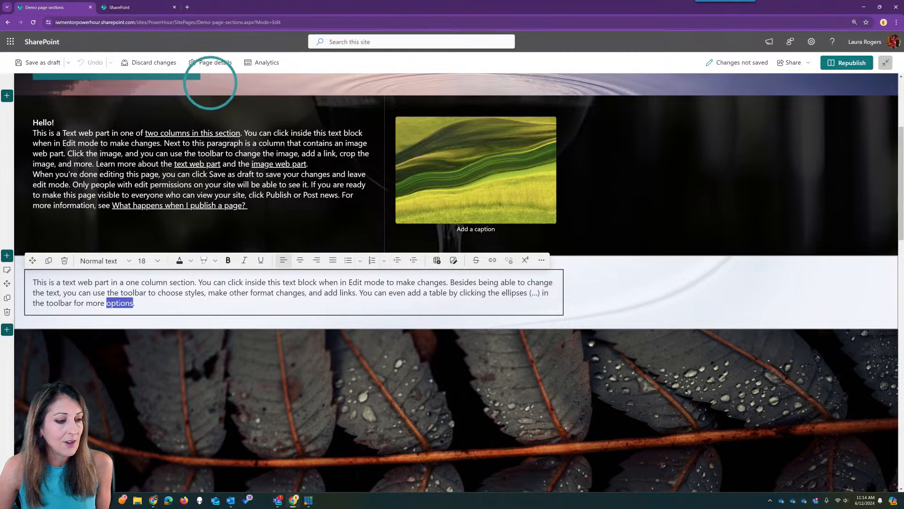
left_click(158, 260)
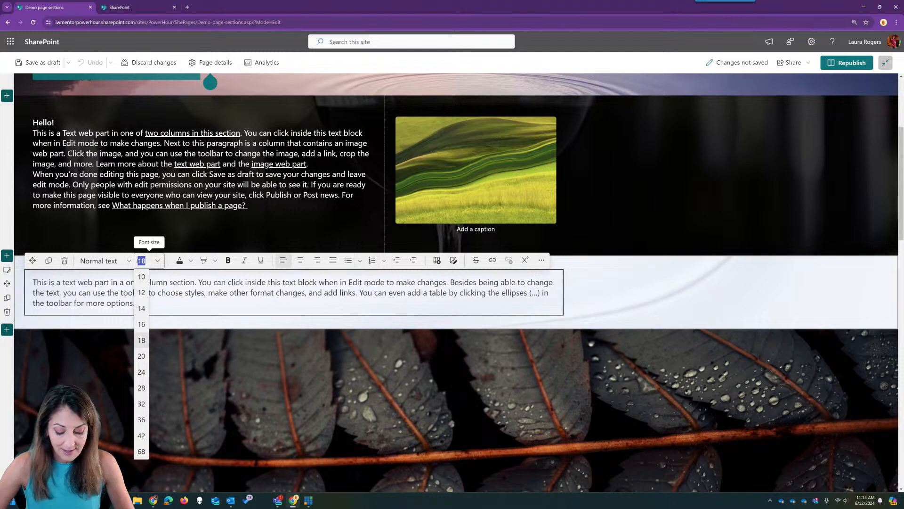
type("100")
key("Return")
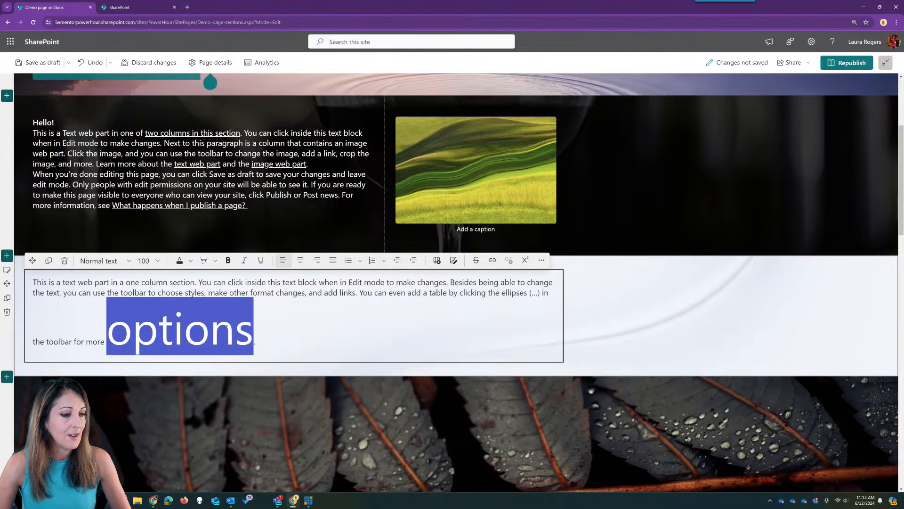
left_click(227, 326)
- Add a 'List:' line below 'options' and start a new line beneath it
left_click(156, 261)
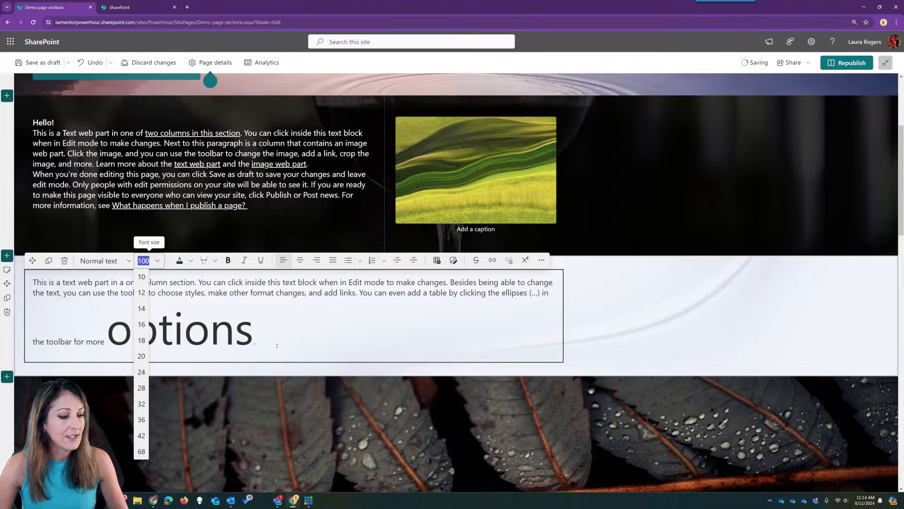
left_click(245, 340)
double_click(244, 340)
left_click(299, 333)
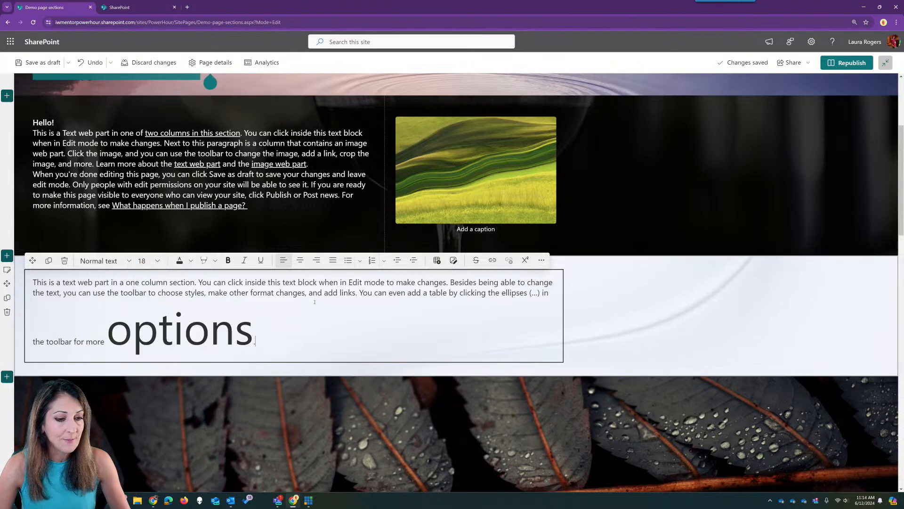
key("Return")
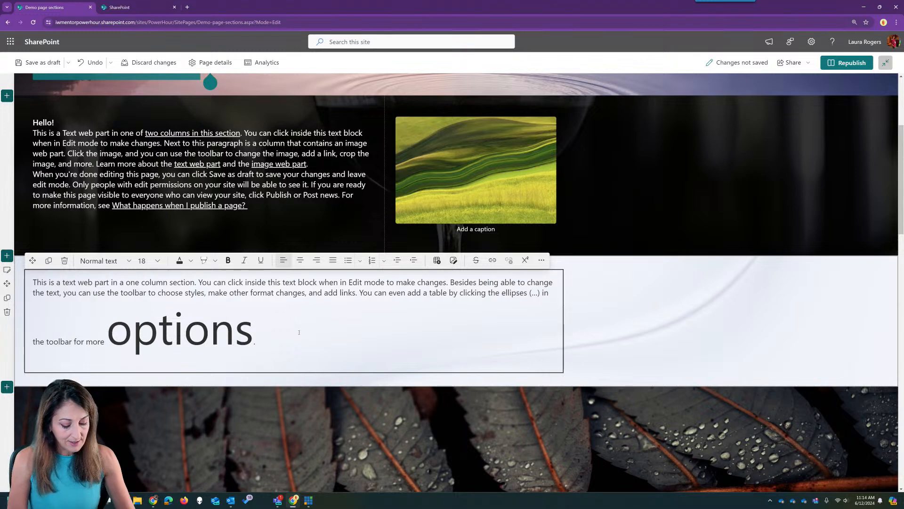
type("List:")
key("Return")
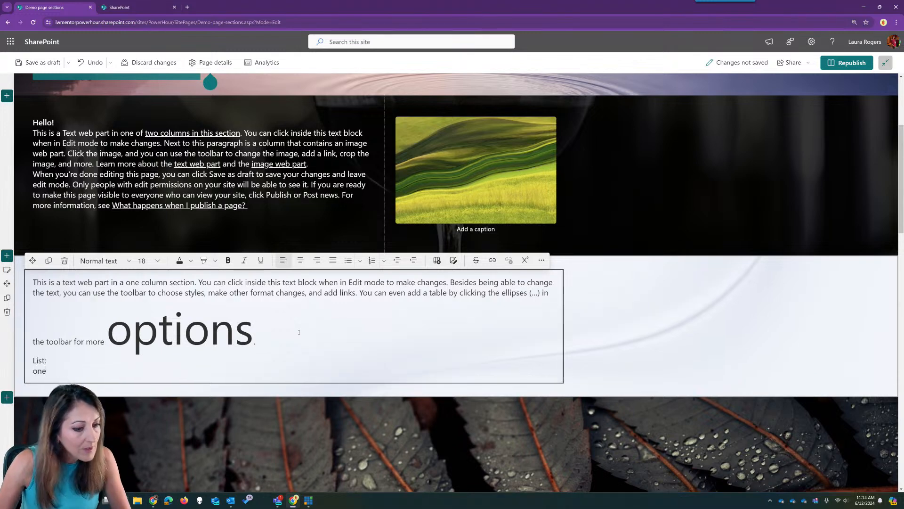
- Bullet the items under 'List:', try Circle and Square, settle on Disc bullets, then exit the list
left_click(348, 260)
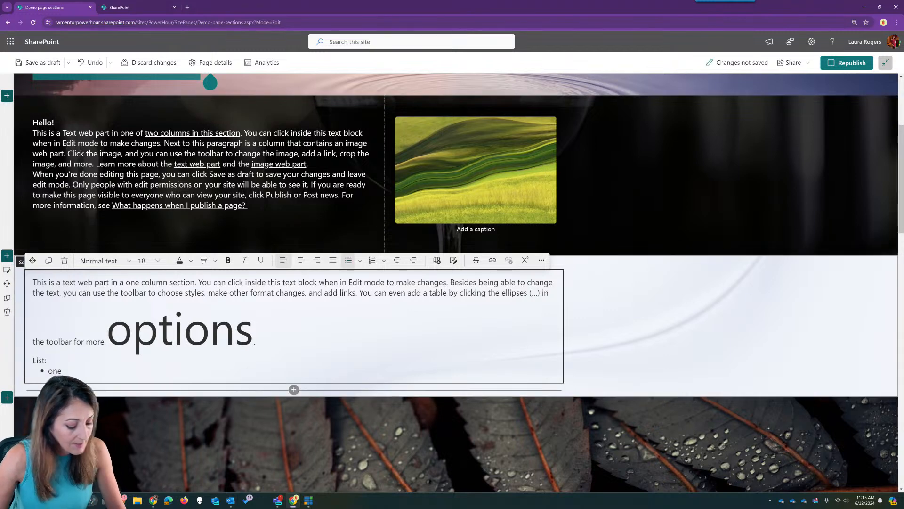
key("Return")
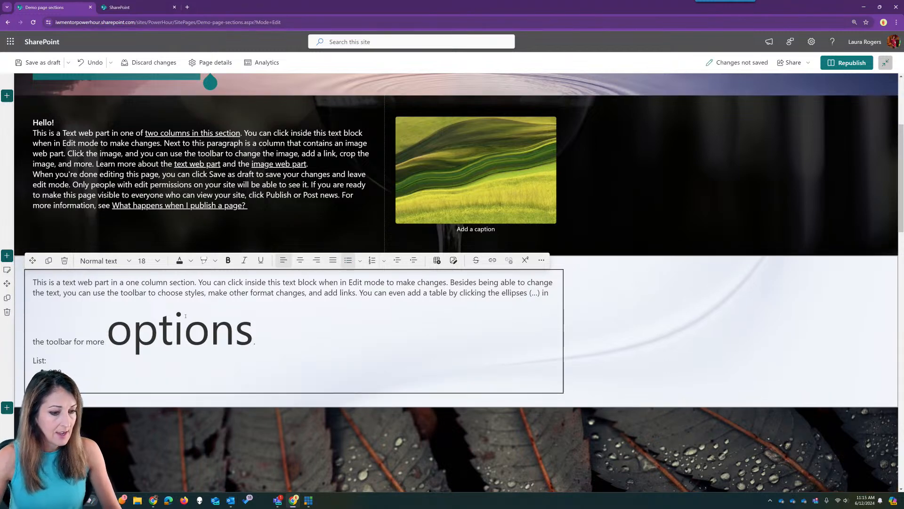
left_click(360, 261)
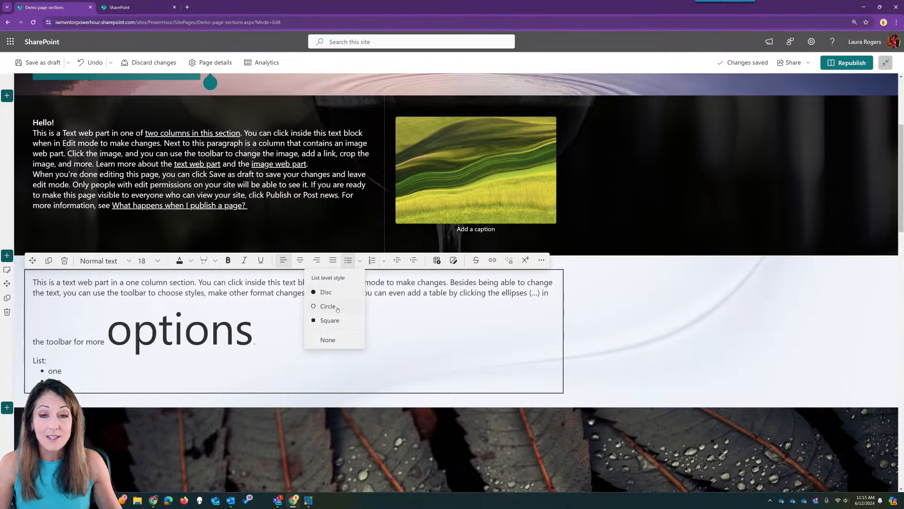
left_click(328, 306)
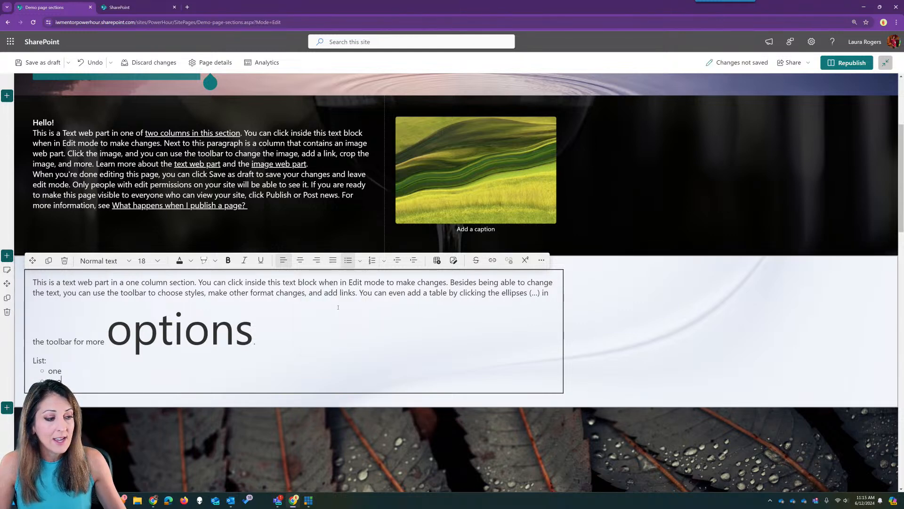
left_click(360, 261)
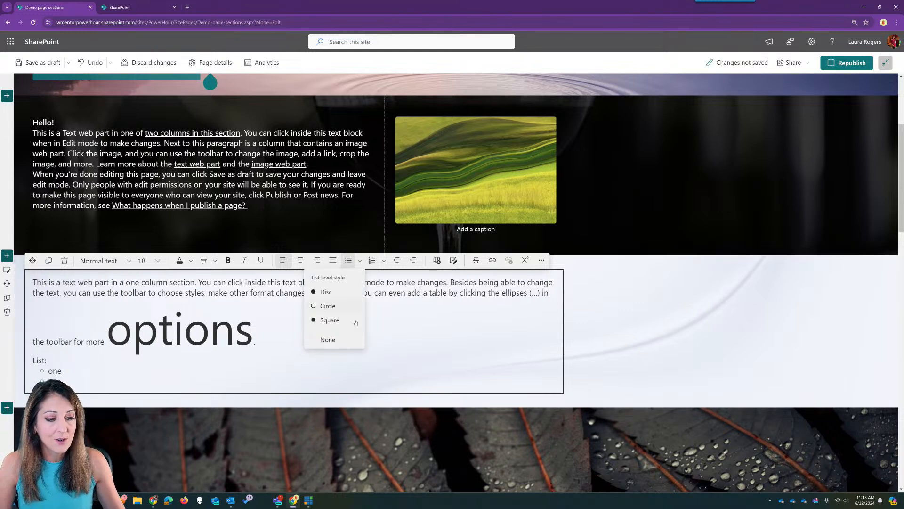
left_click(360, 260)
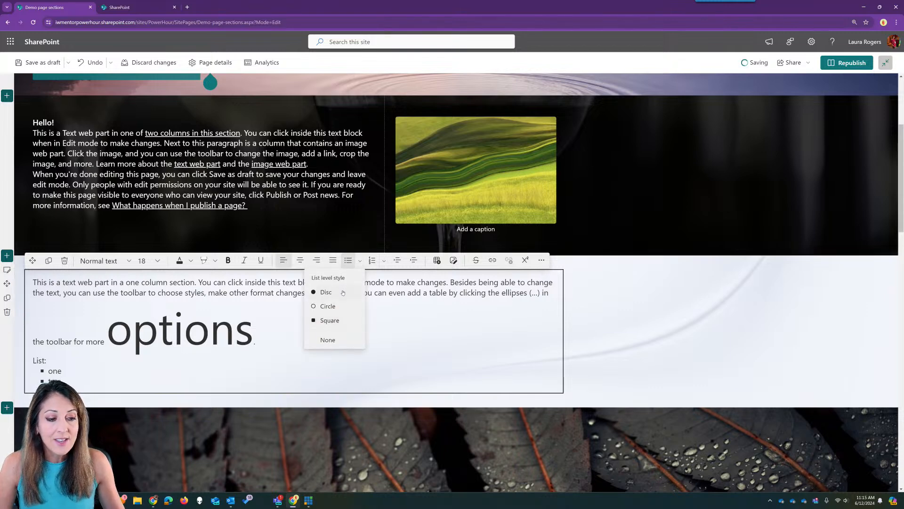
left_click(343, 292)
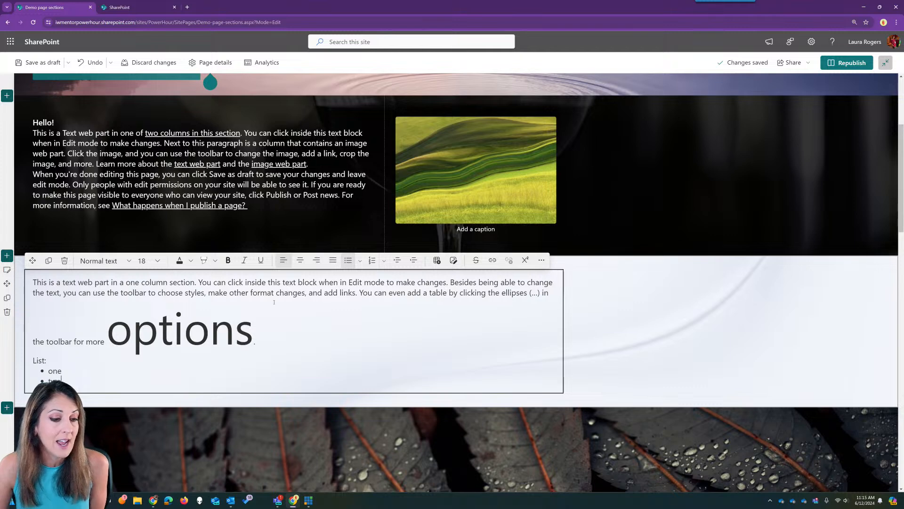
key("Return")
key("Return")
key("Return")
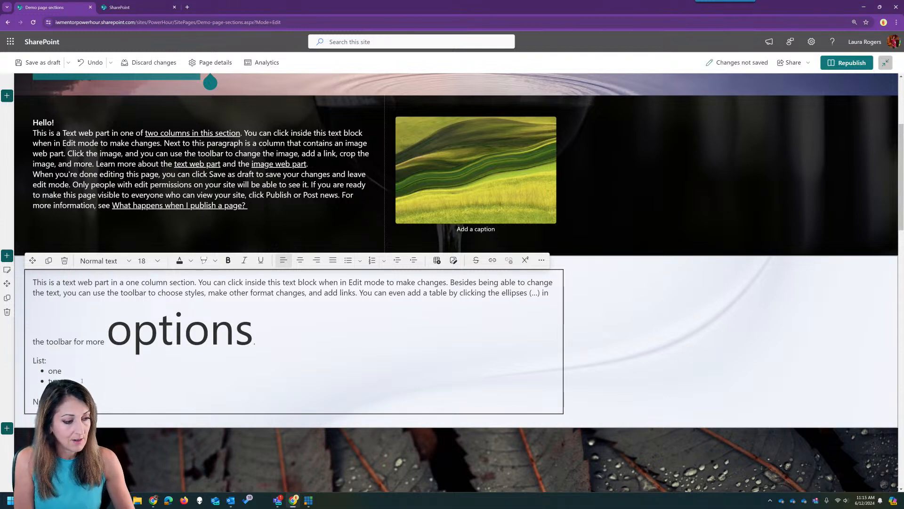
key("Return")
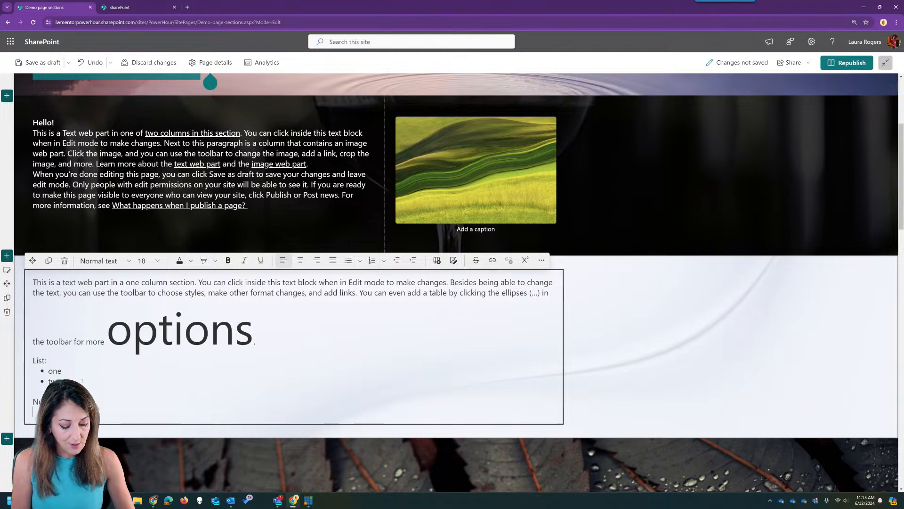
- Start a numbered list and switch its numbering style from Alphabetical to Roman
left_click(372, 260)
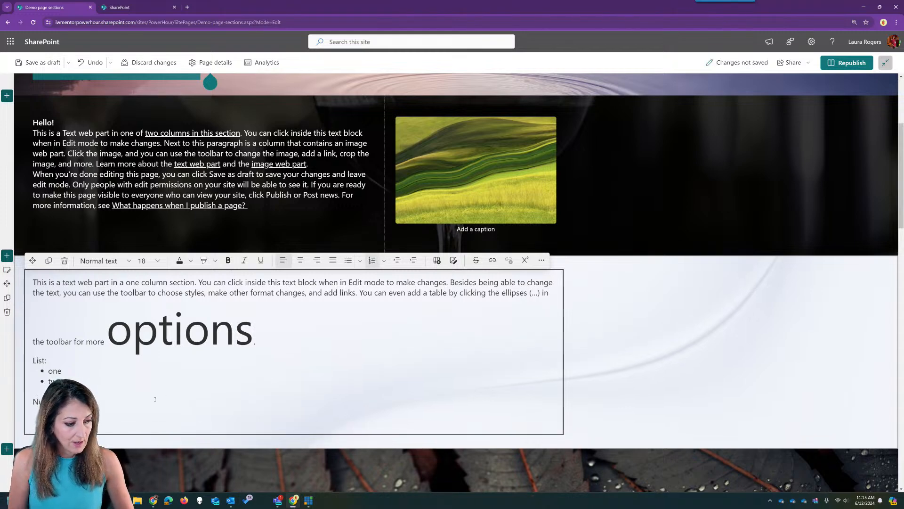
left_click(384, 260)
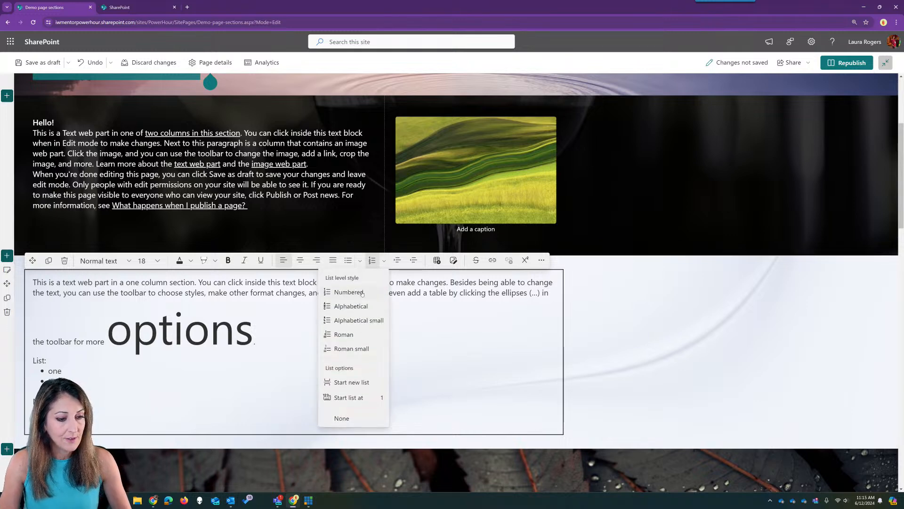
left_click(360, 308)
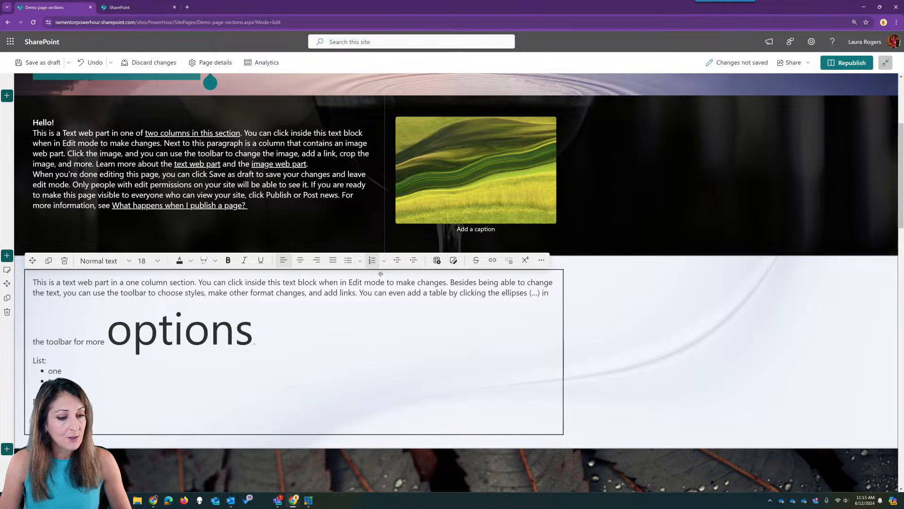
left_click(384, 260)
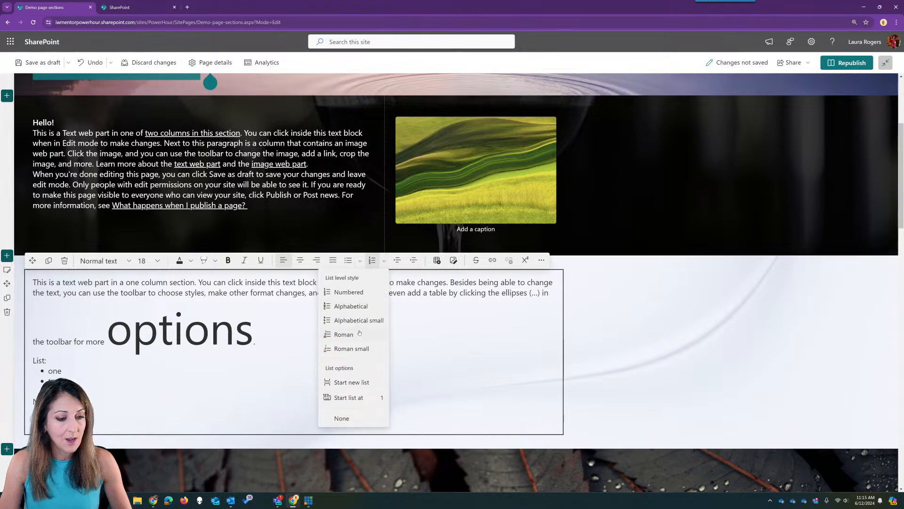
left_click(359, 333)
left_click(384, 260)
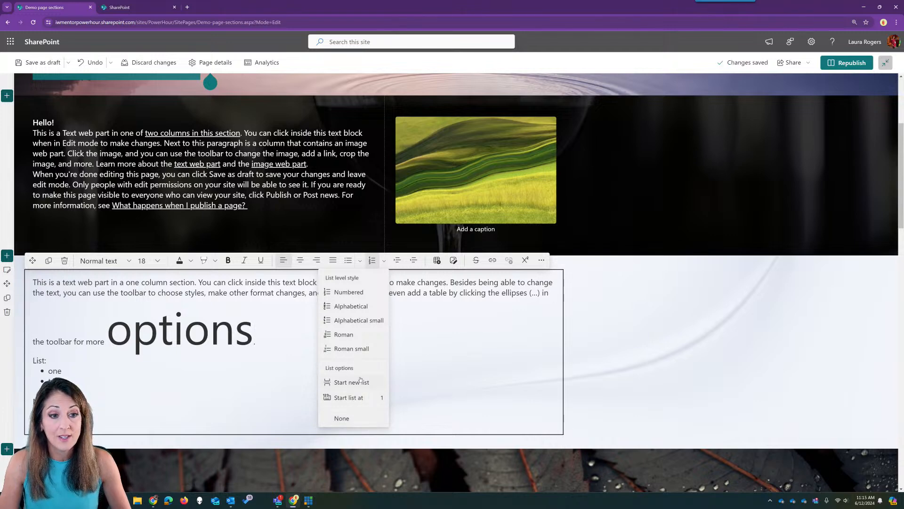
left_click(490, 322)
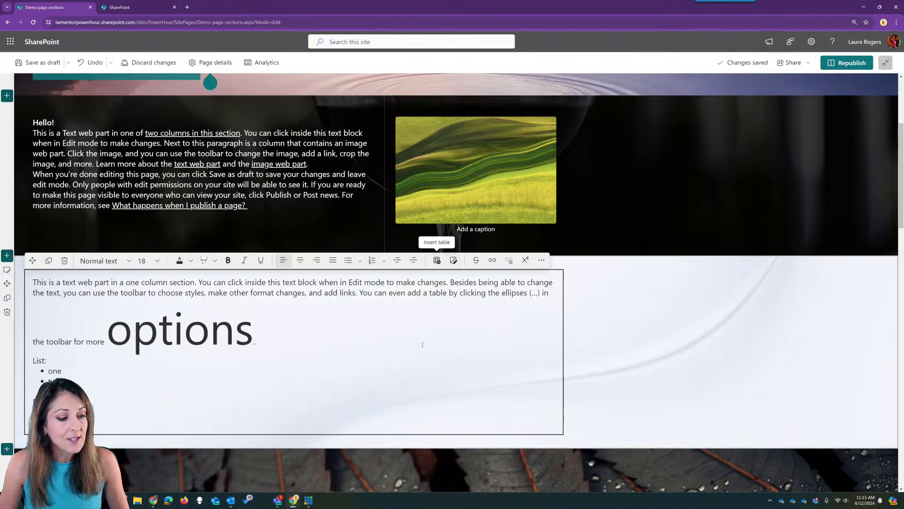
- Select the green hills image and look through its resize and shape options
scroll(458, 344, "down", 8)
scroll(459, 344, "up", 8)
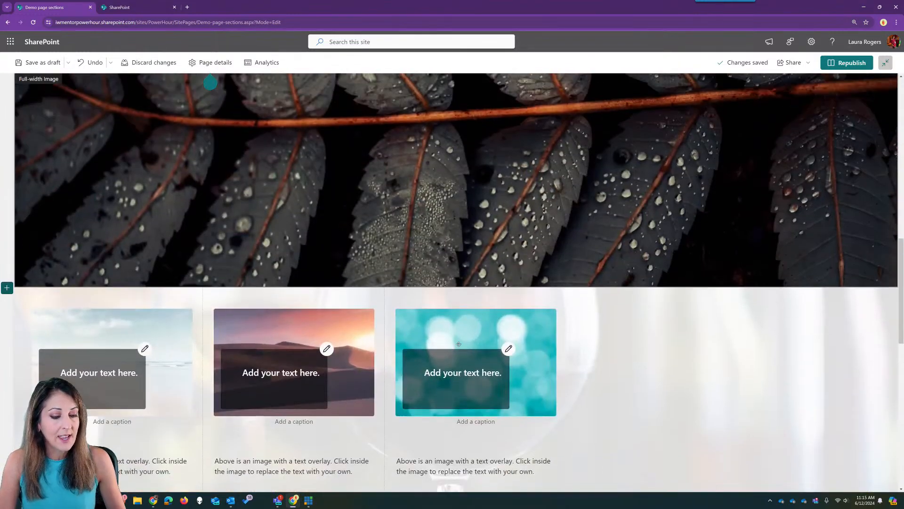
scroll(459, 343, "up", 2)
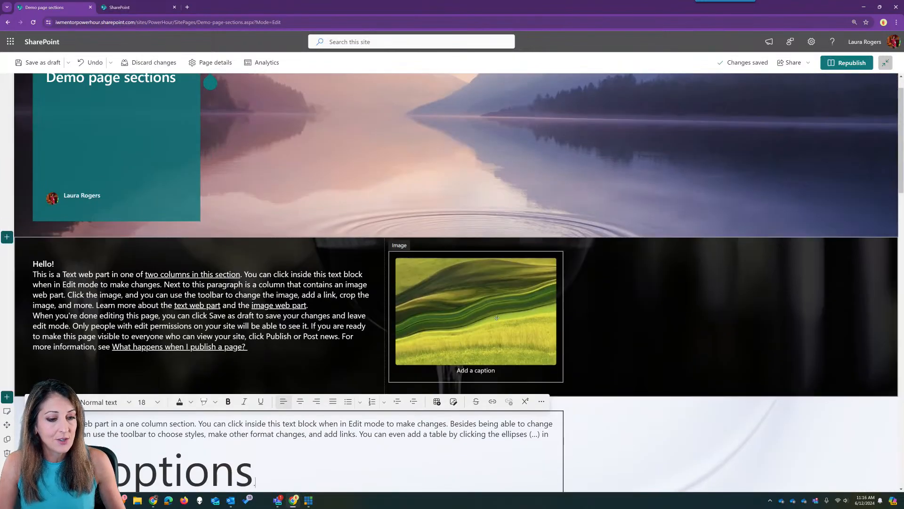
left_click(497, 318)
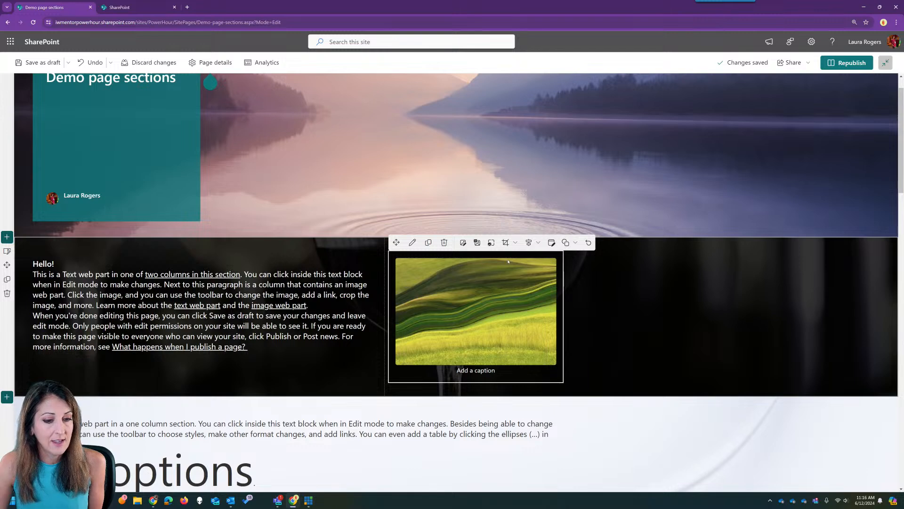
left_click(488, 244)
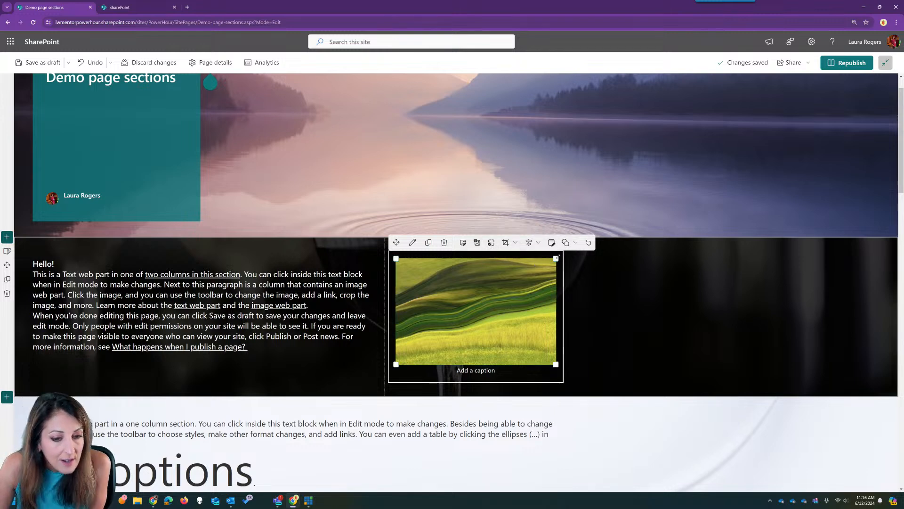
left_click(574, 243)
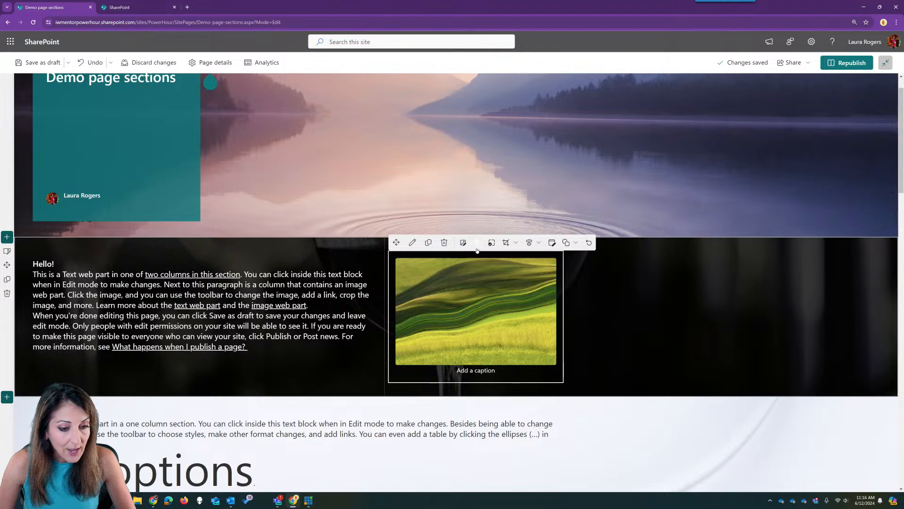
- Add the text overlay 'This is an overlay' and try the crop and shape dropdowns
left_click(478, 242)
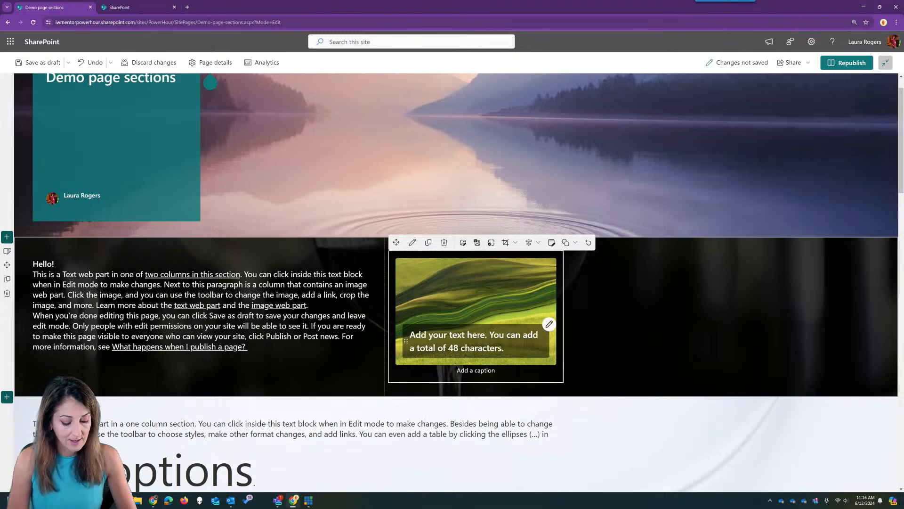
type("This is an overlay")
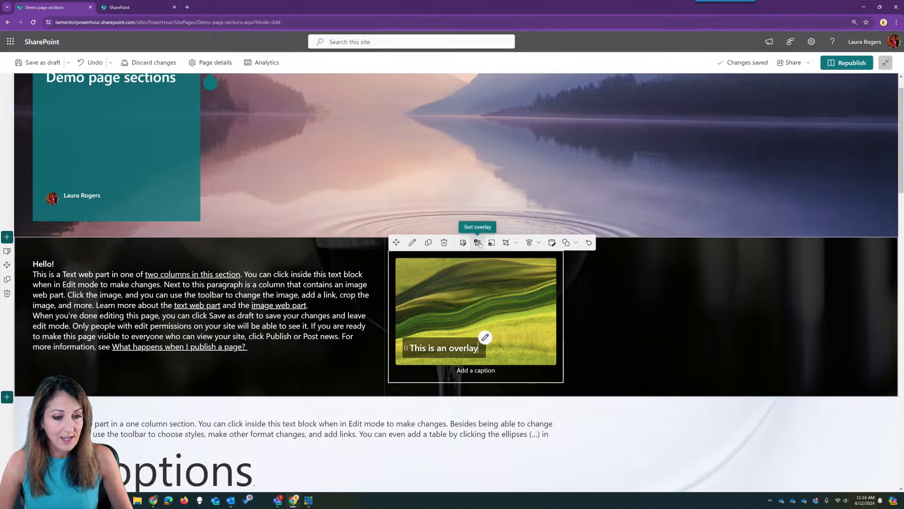
left_click(516, 242)
left_click(516, 243)
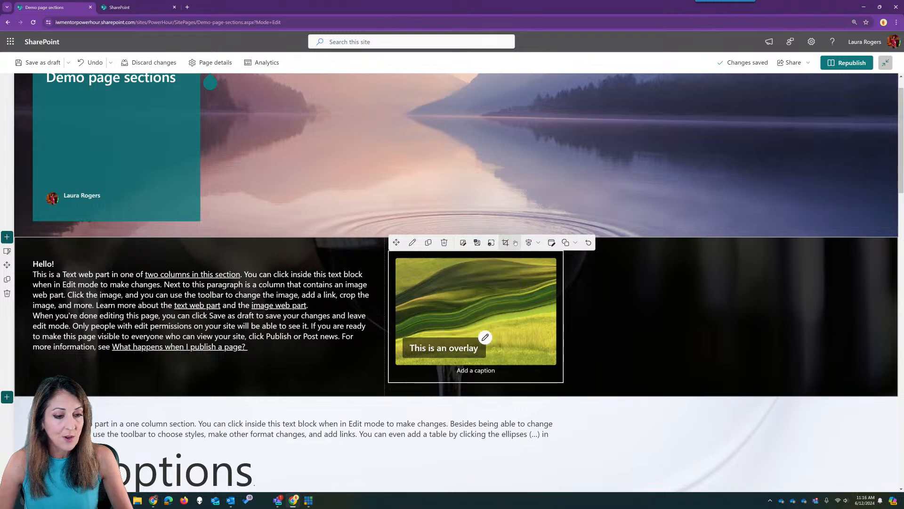
left_click(575, 243)
left_click(559, 259)
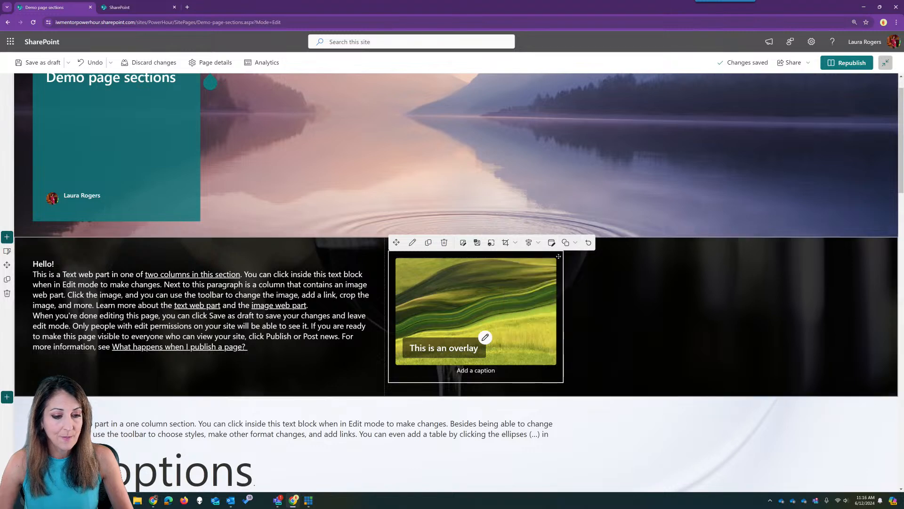
left_click(575, 243)
- Crop the overlay image to a circle, then try triangle and square shapes on it
left_click(553, 275)
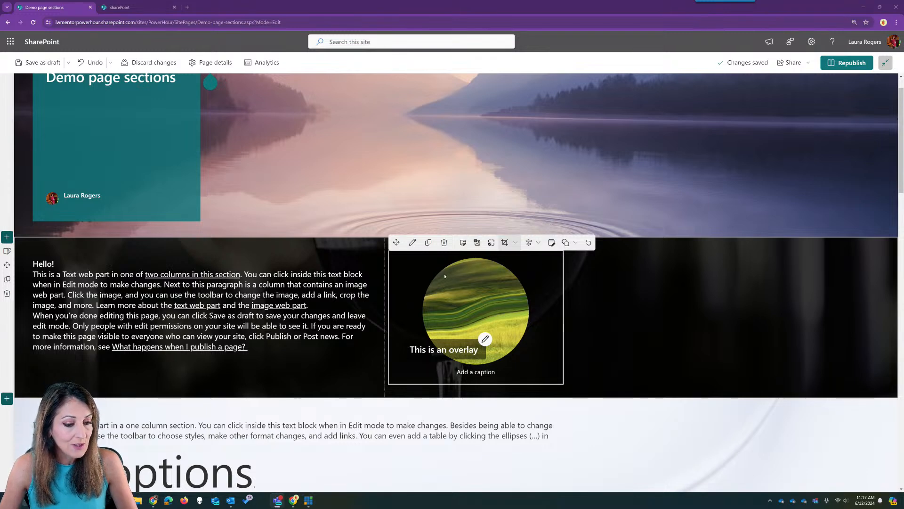
left_click(615, 317)
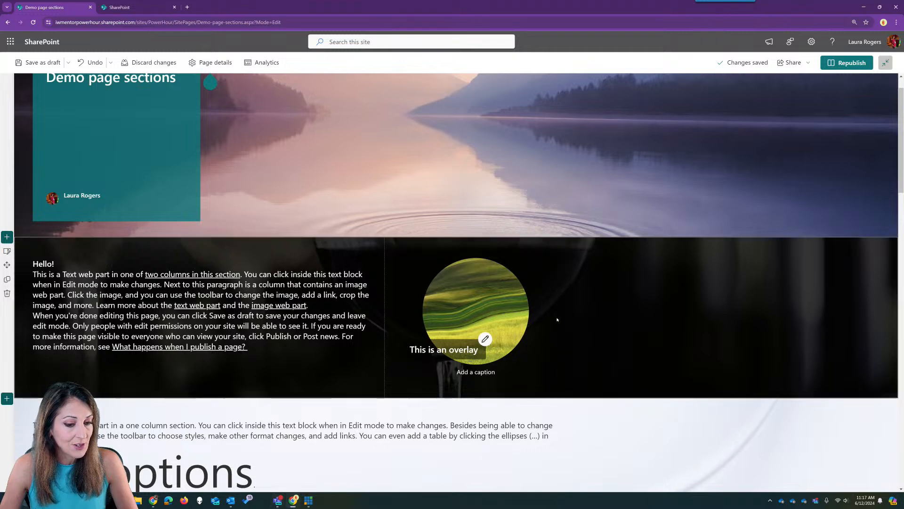
left_click(481, 313)
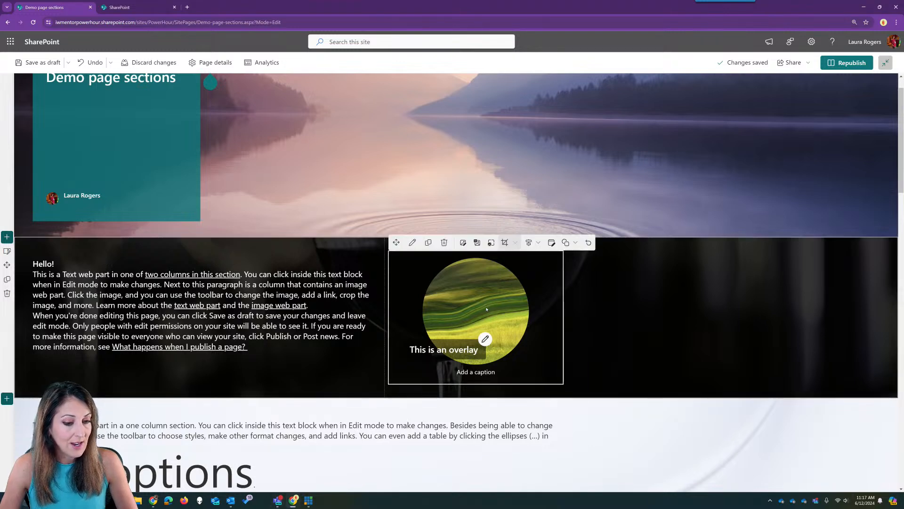
left_click(570, 242)
left_click(552, 295)
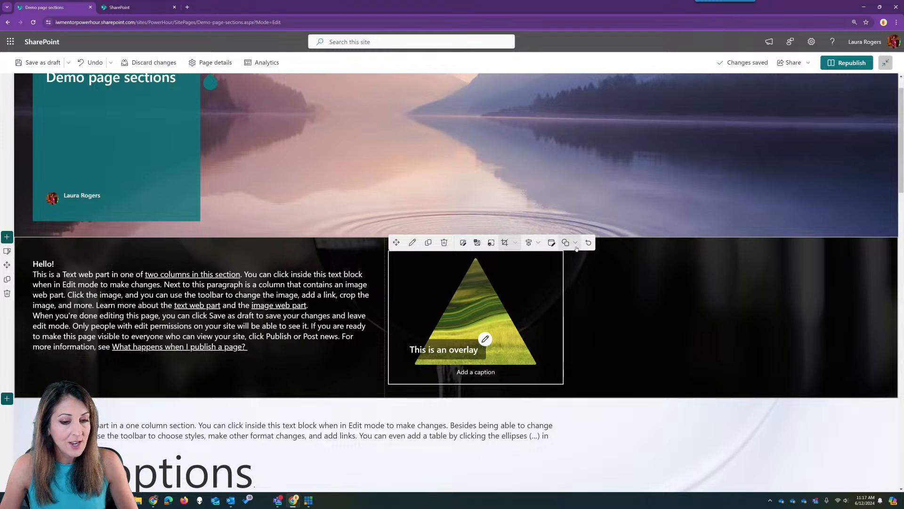
left_click(570, 242)
left_click(560, 307)
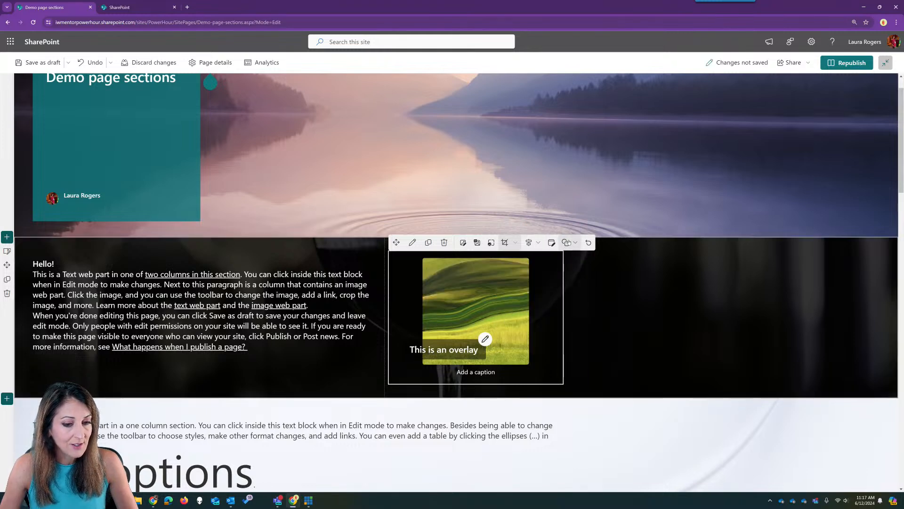
- Try hexagon, pebble and teardrop shapes on the overlay image, settling on pebble
left_click(570, 242)
left_click(546, 321)
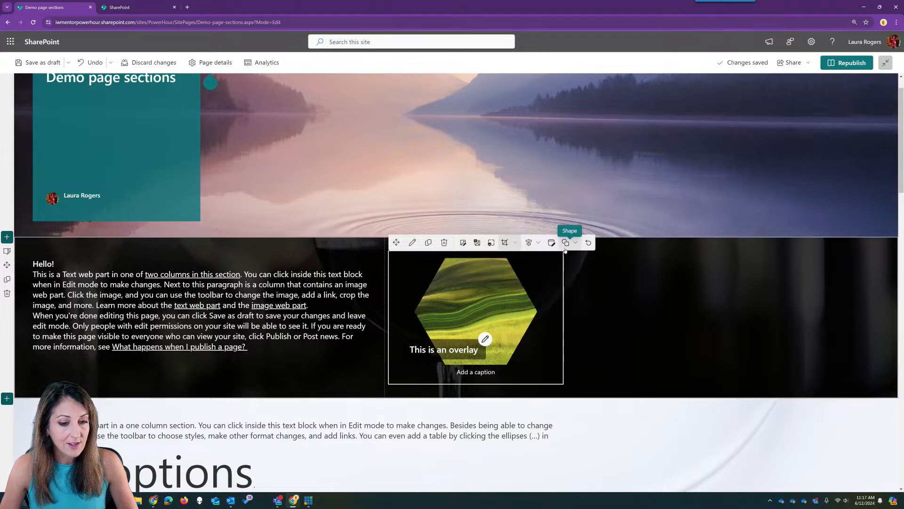
left_click(567, 242)
left_click(557, 337)
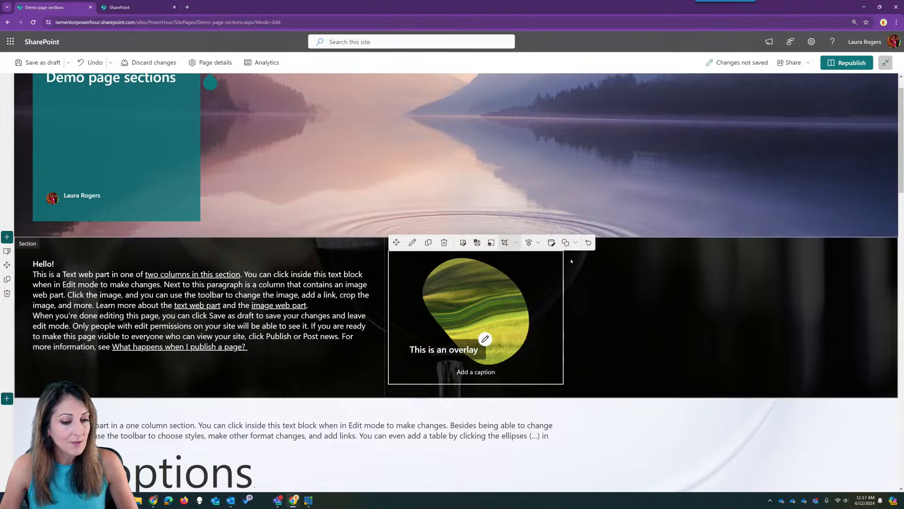
left_click(568, 242)
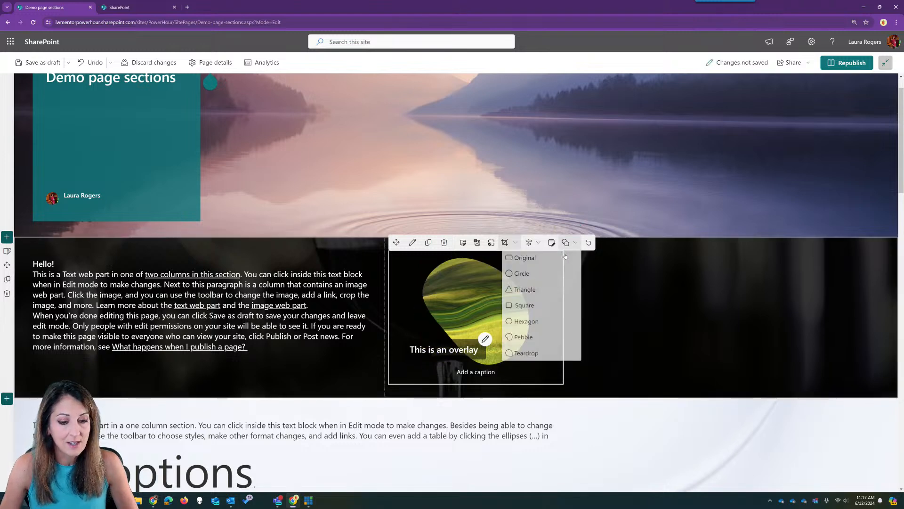
left_click(552, 357)
left_click(568, 242)
left_click(552, 339)
- Select the full-width leaf image and try square and teardrop shapes on it
scroll(542, 346, "down", 7)
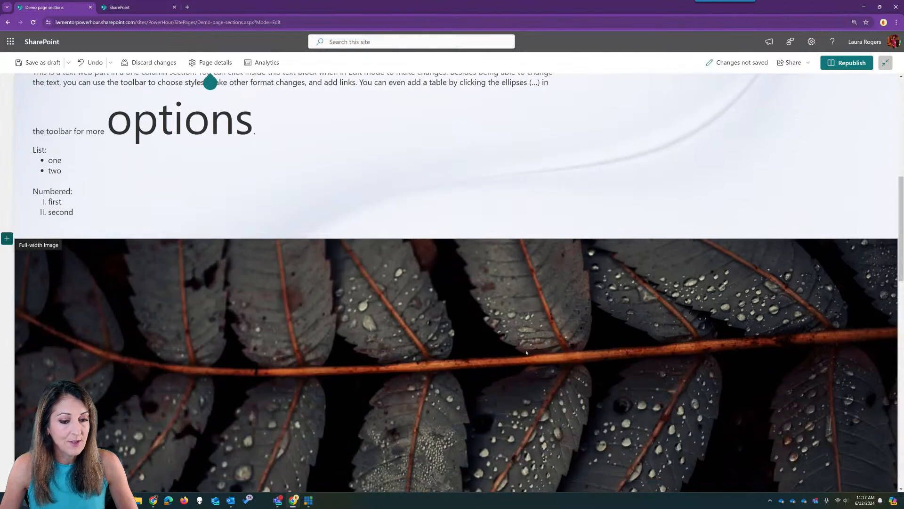
scroll(526, 352, "down", 1)
left_click(523, 351)
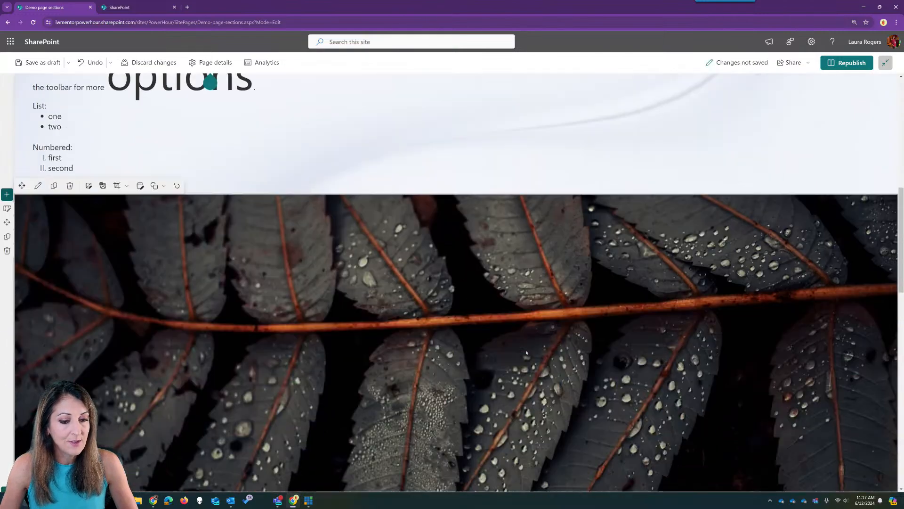
left_click(155, 185)
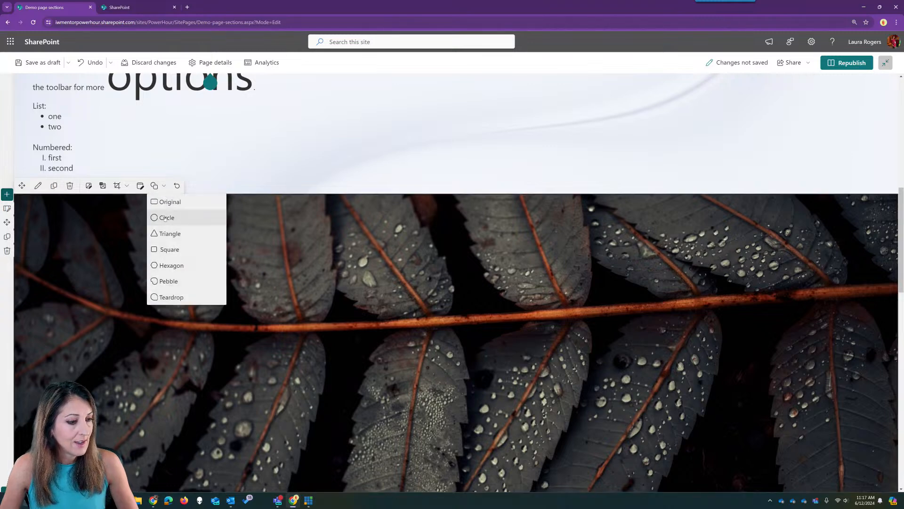
left_click(177, 249)
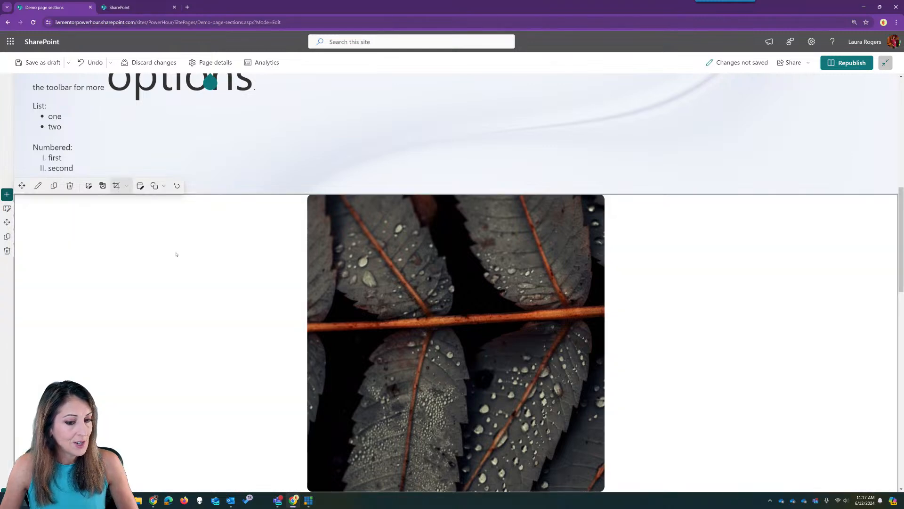
left_click(155, 185)
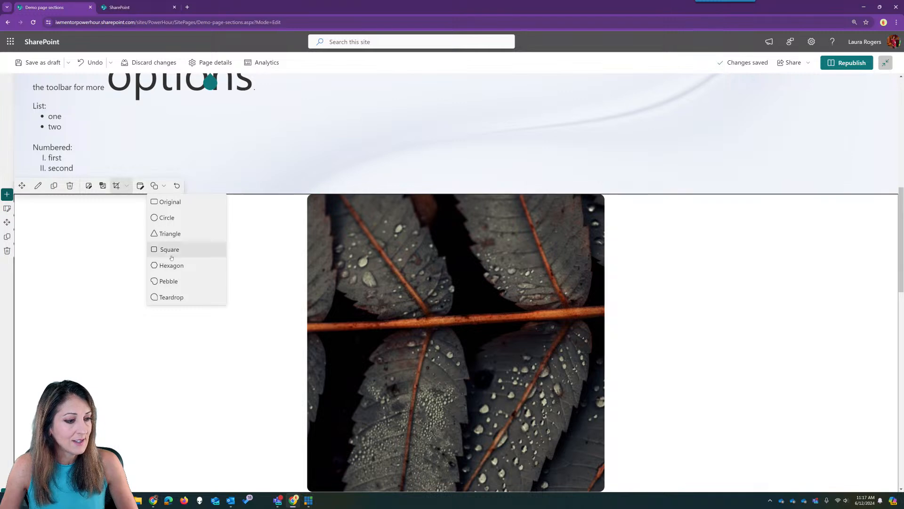
left_click(178, 297)
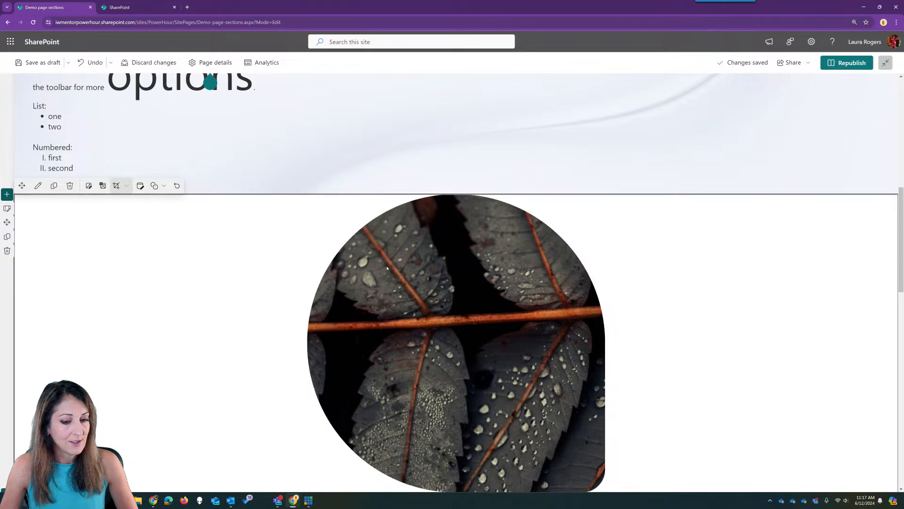
scroll(387, 267, "down", 2)
scroll(281, 244, "up", 1)
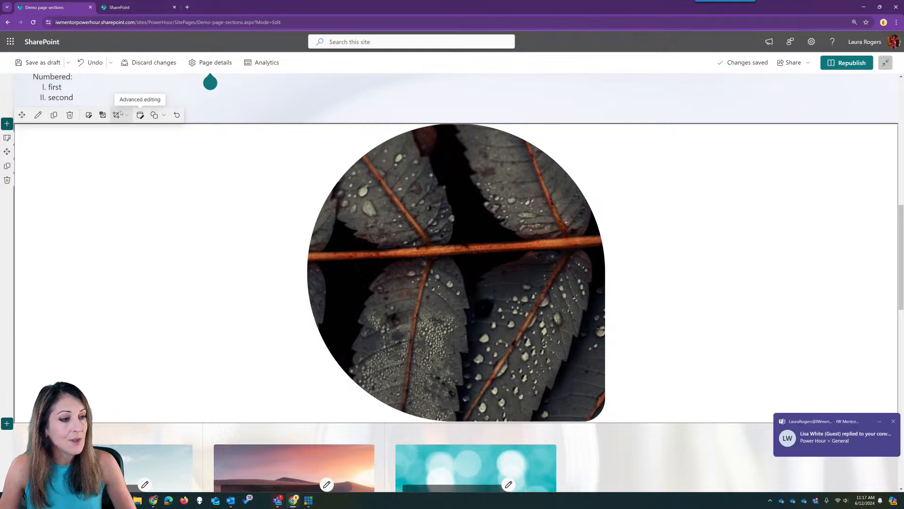
- Restore the leaf image's original shape, crop it to 16:9, then make it a circle
left_click(158, 116)
left_click(158, 116)
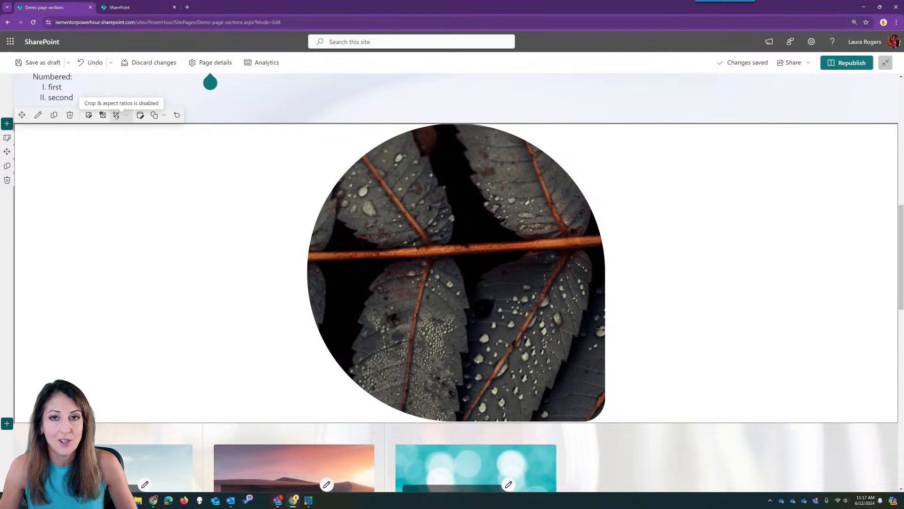
left_click(154, 116)
left_click(163, 132)
left_click(122, 116)
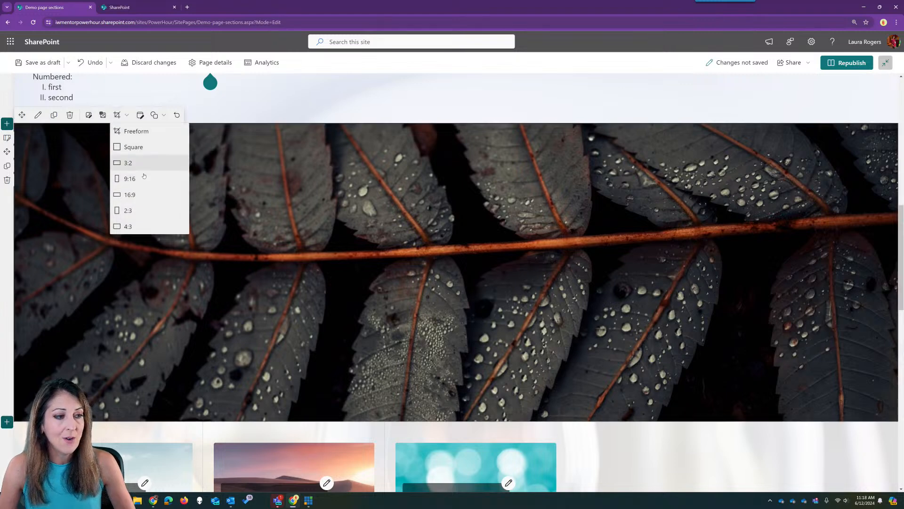
left_click(144, 191)
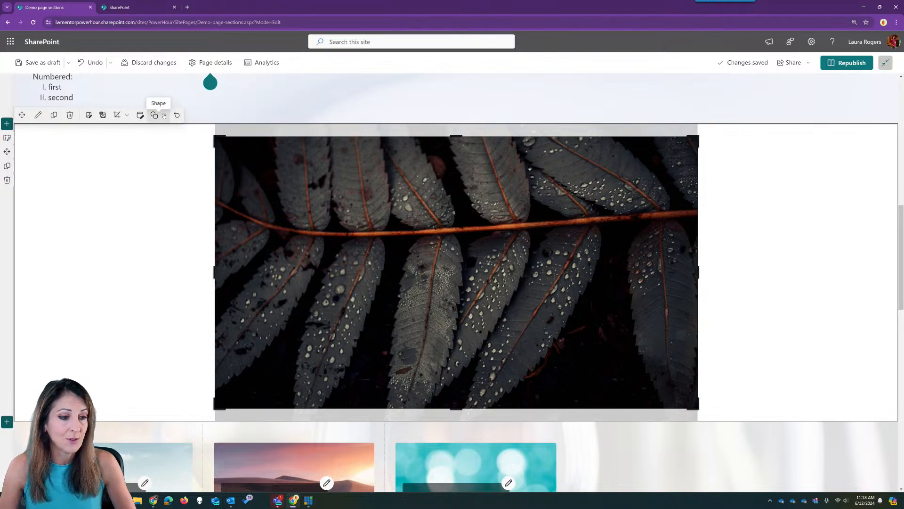
left_click(163, 116)
left_click(175, 149)
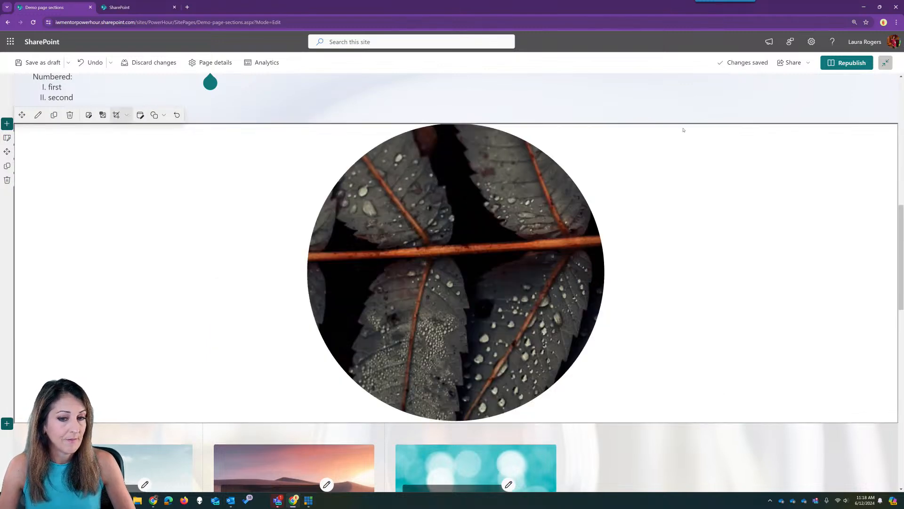
- Place the caret after 'II. second' in the one-column text block and add an empty line
scroll(526, 108, "up", 10)
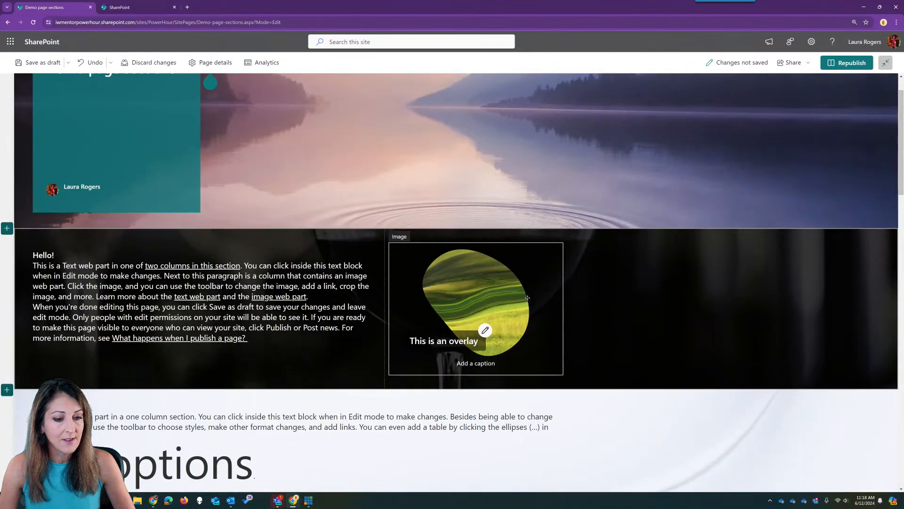
left_click(521, 293)
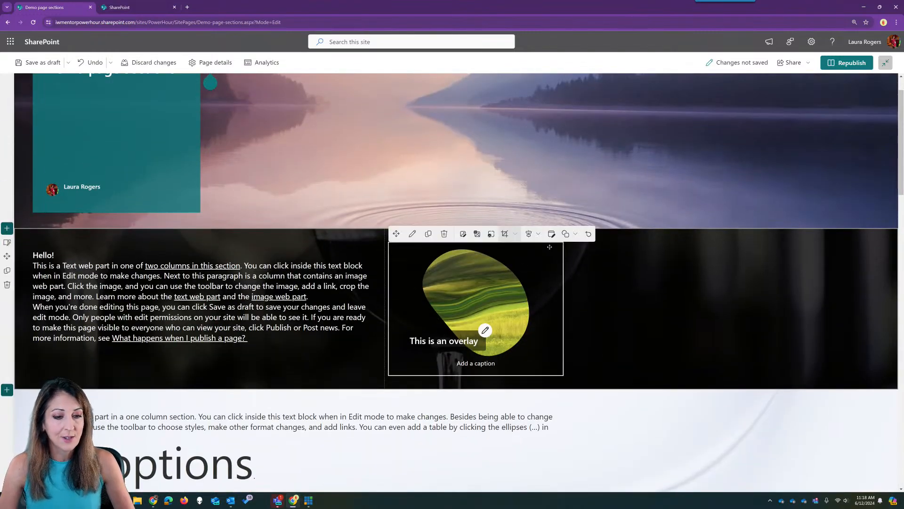
scroll(449, 318, "down", 3)
left_click(132, 359)
scroll(132, 359, "down", 1)
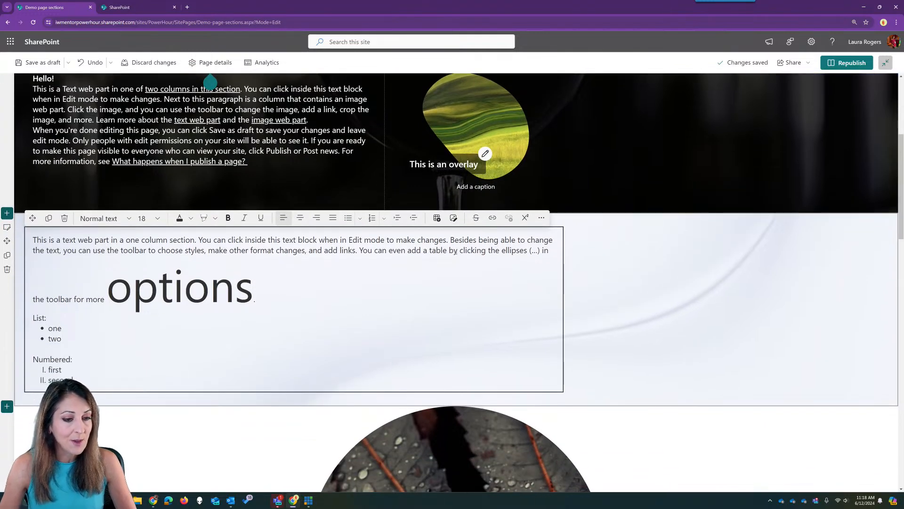
left_click(118, 375)
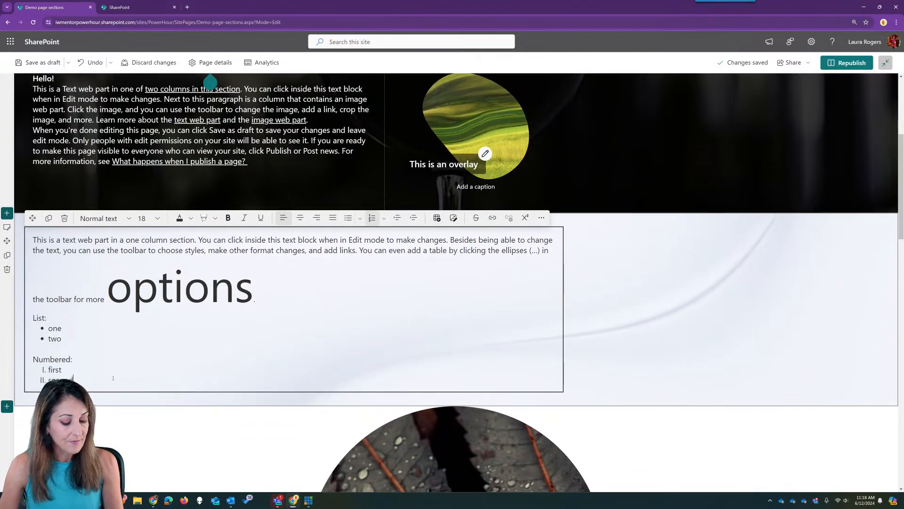
key("Return")
key("Return")
key("Return")
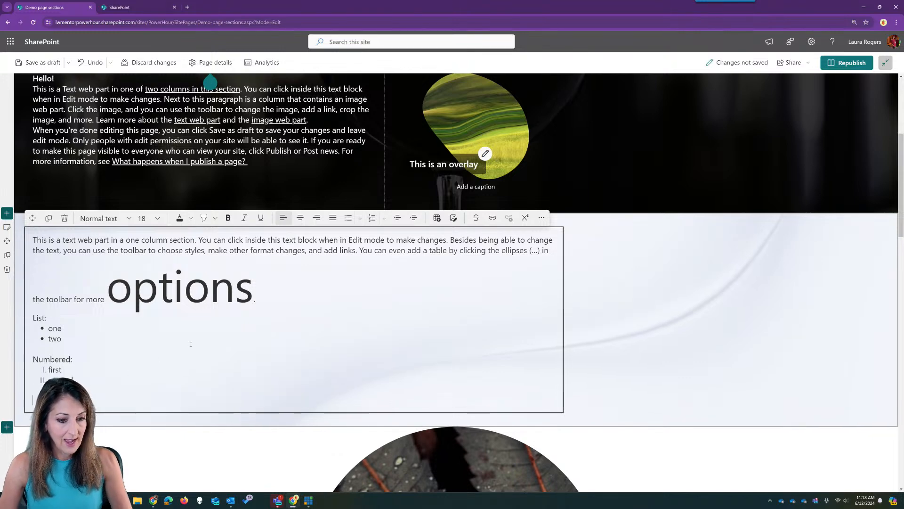
- Insert the stock photo of icebergs under a sky below the list and crop it to a hexagon
left_click(454, 219)
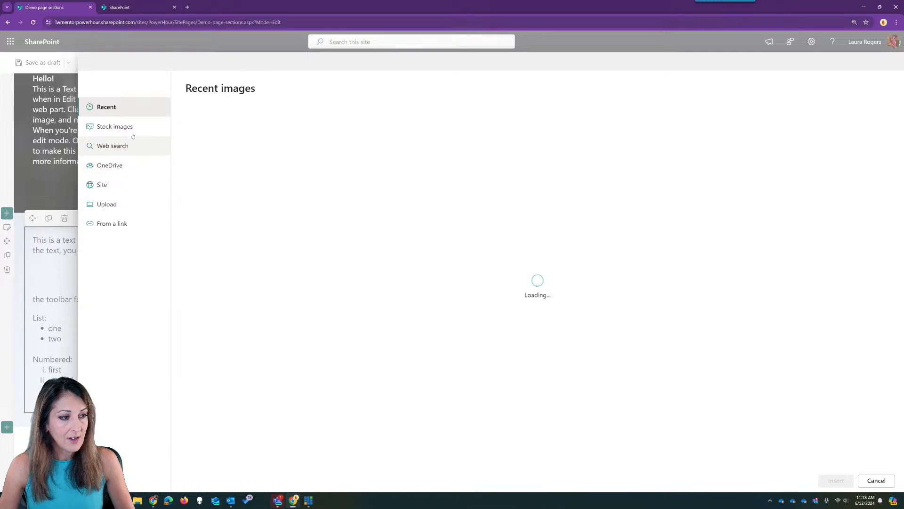
left_click(128, 127)
left_click(504, 279)
left_click(805, 479)
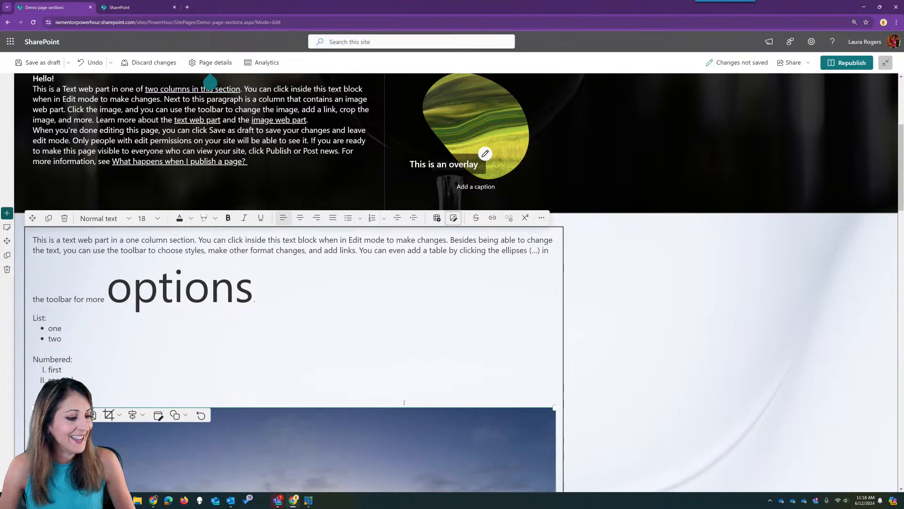
scroll(404, 402, "down", 2)
left_click(180, 309)
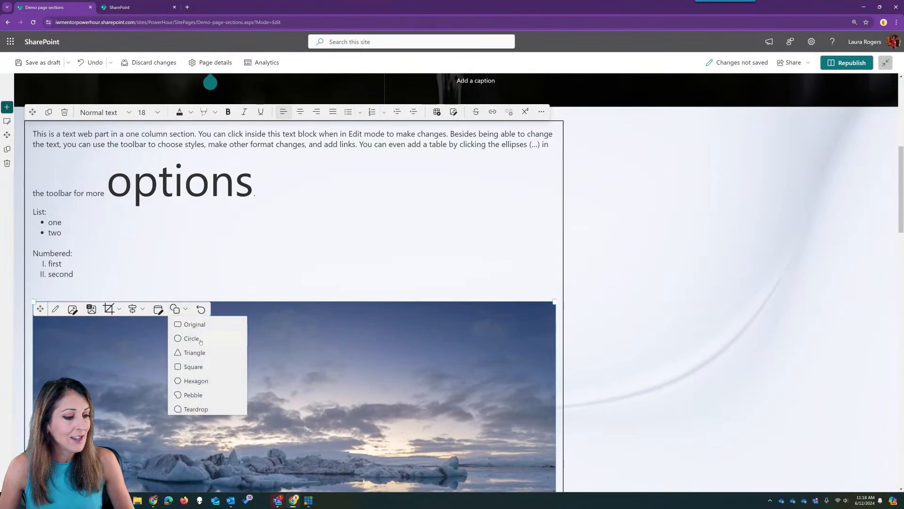
scroll(275, 373, "down", 3)
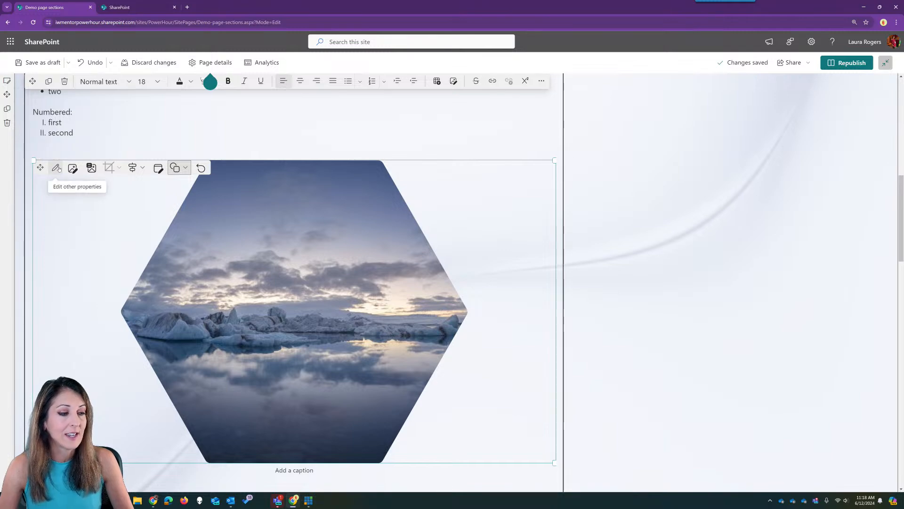
- Align the hexagon iceberg image to the left and open it in the advanced image editor
left_click(57, 168)
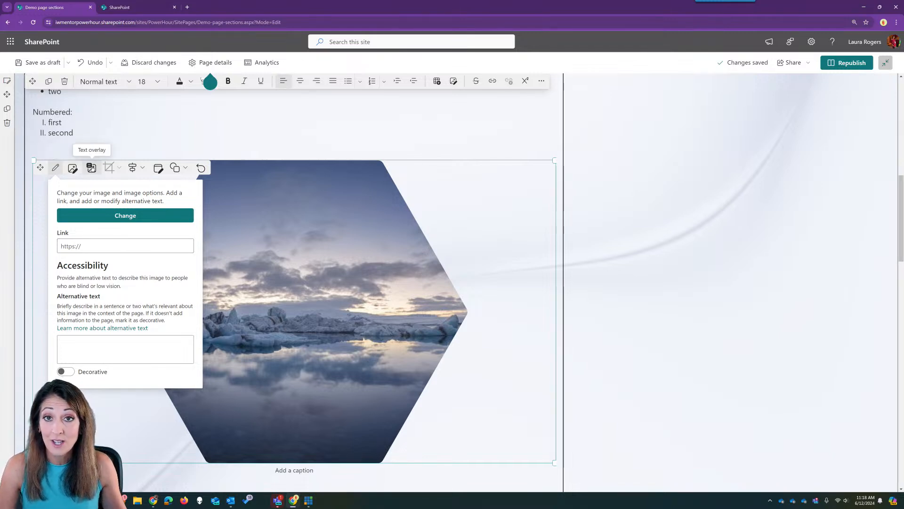
left_click(139, 168)
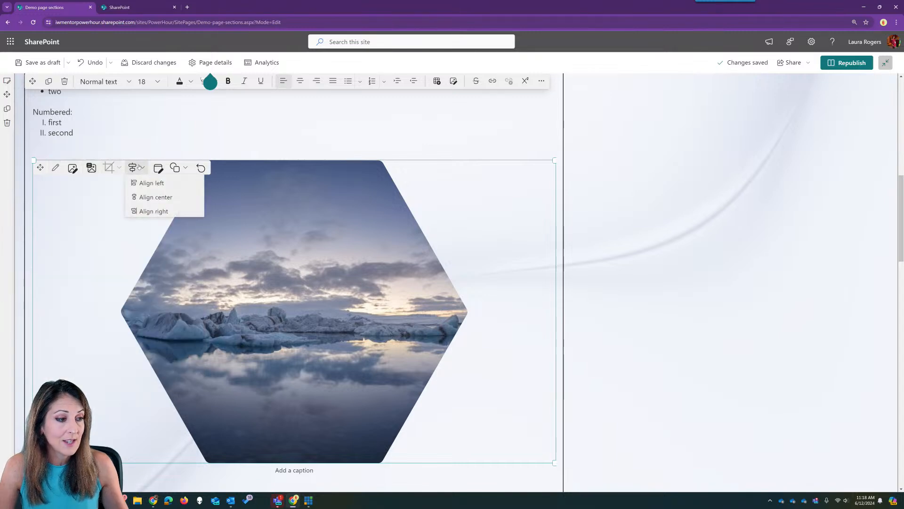
left_click(147, 183)
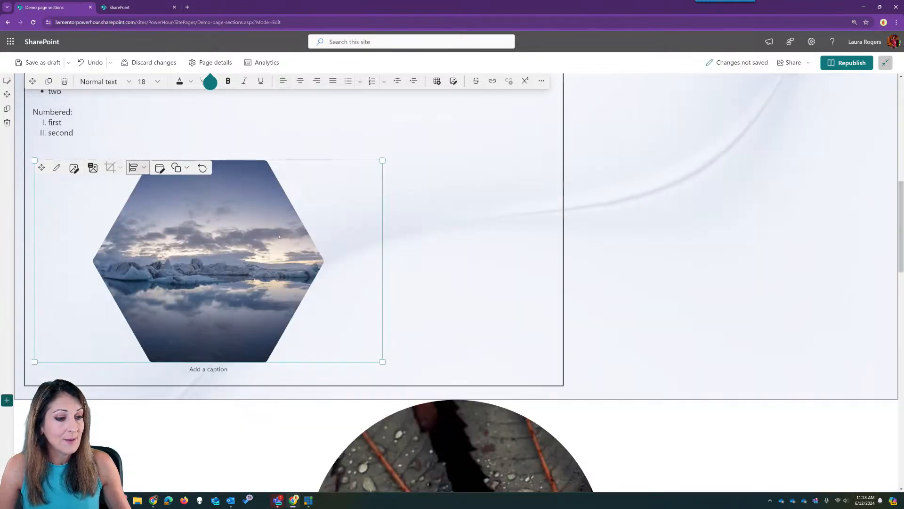
left_click(145, 168)
left_click(160, 168)
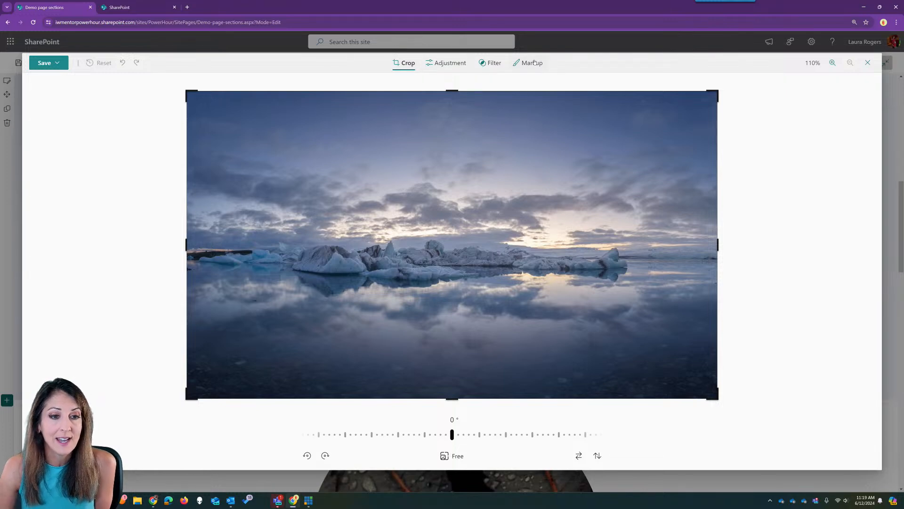
- Draw a yellow highlighter loop over the sky of the iceberg photo and save the edit
left_click(450, 63)
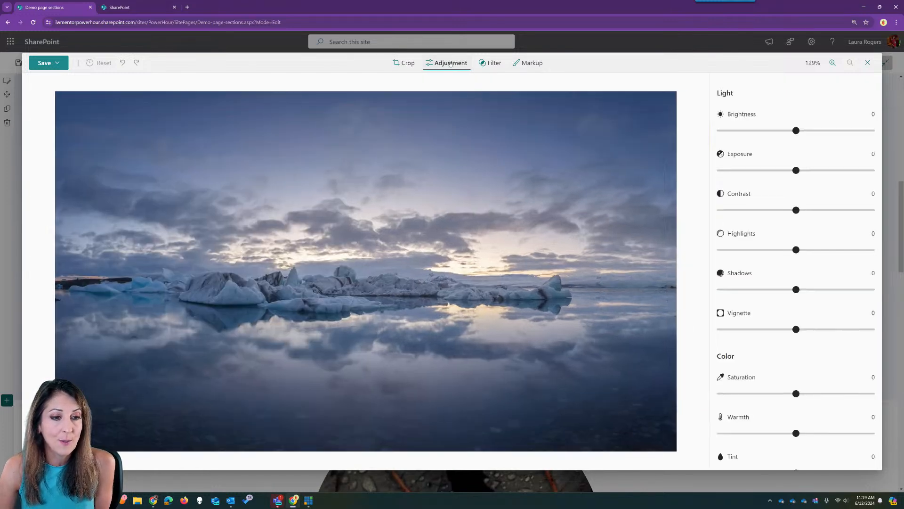
left_click(493, 63)
left_click(533, 63)
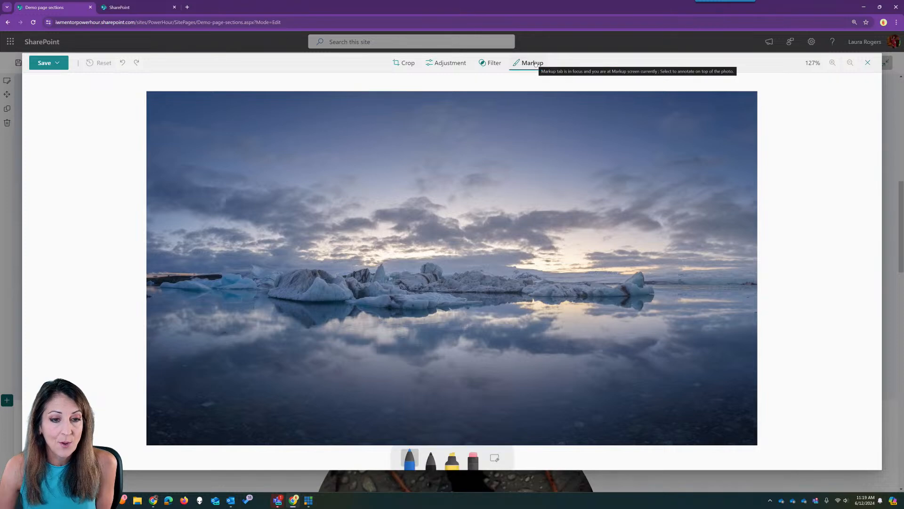
left_click(452, 459)
left_click_drag(438, 228, 289, 314)
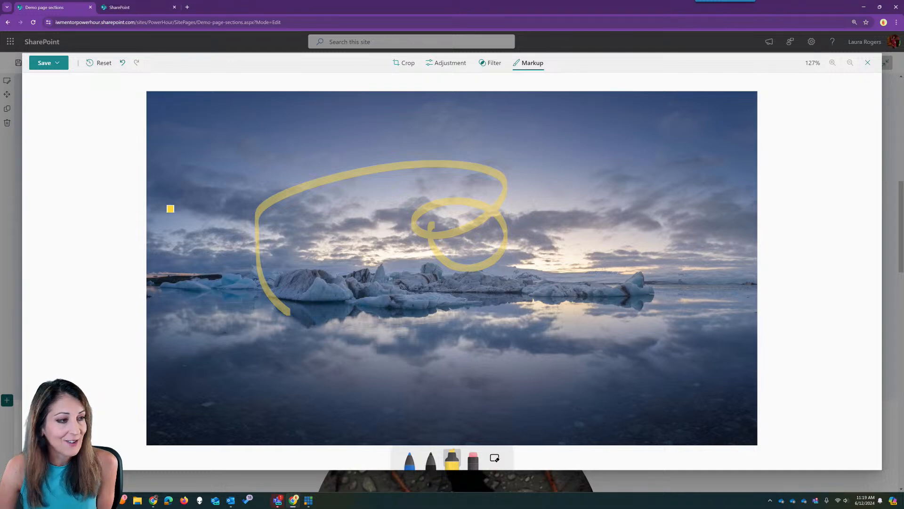
left_click(48, 62)
left_click(47, 79)
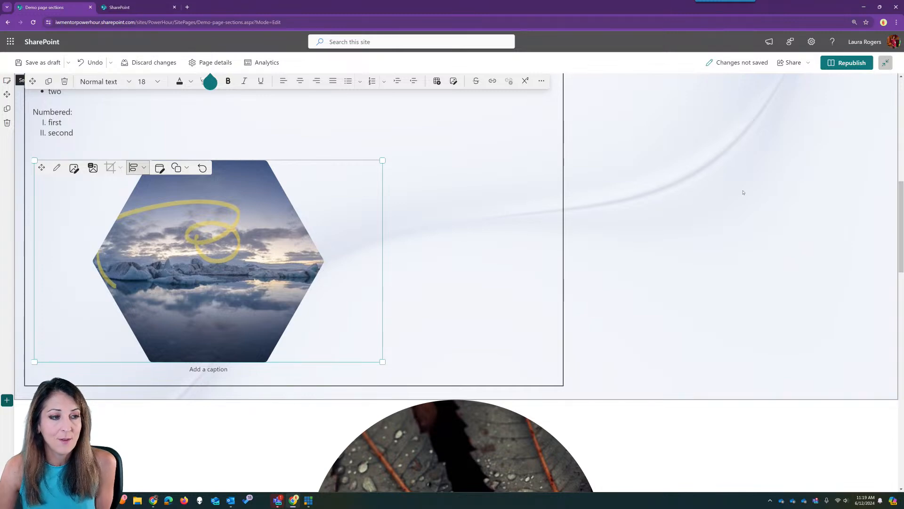
- Deselect the image in the text web part so the page autosaves, then review the scribbled photo
scroll(495, 133, "up", 4)
left_click(421, 234)
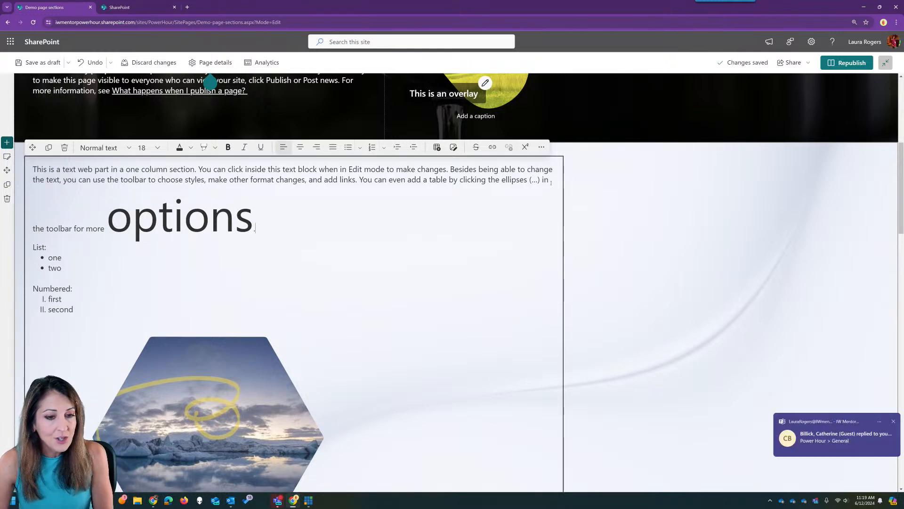
scroll(517, 279, "down", 5)
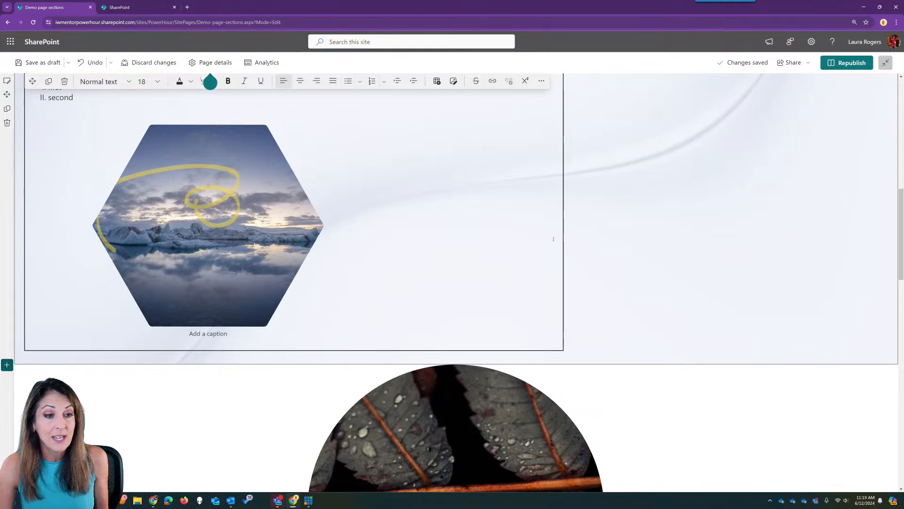
scroll(506, 245, "up", 6)
scroll(507, 245, "down", 3)
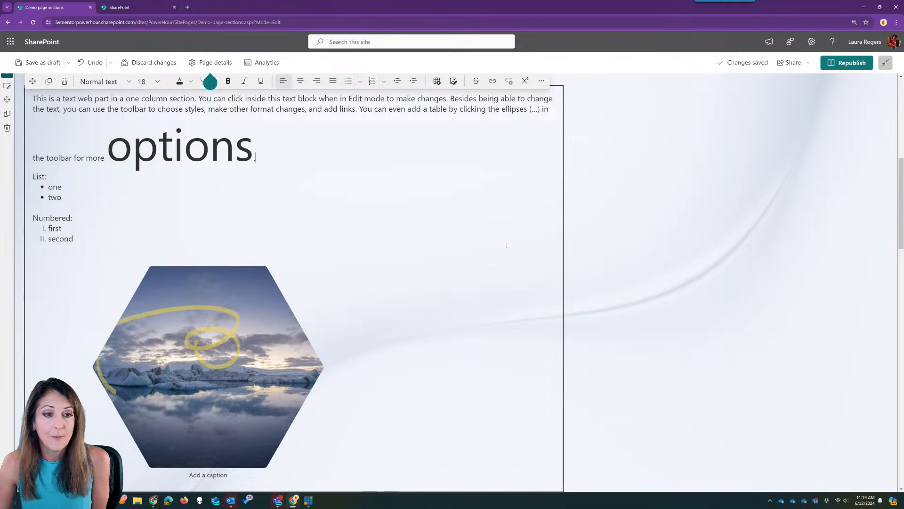
scroll(505, 243, "up", 1)
scroll(478, 263, "down", 1)
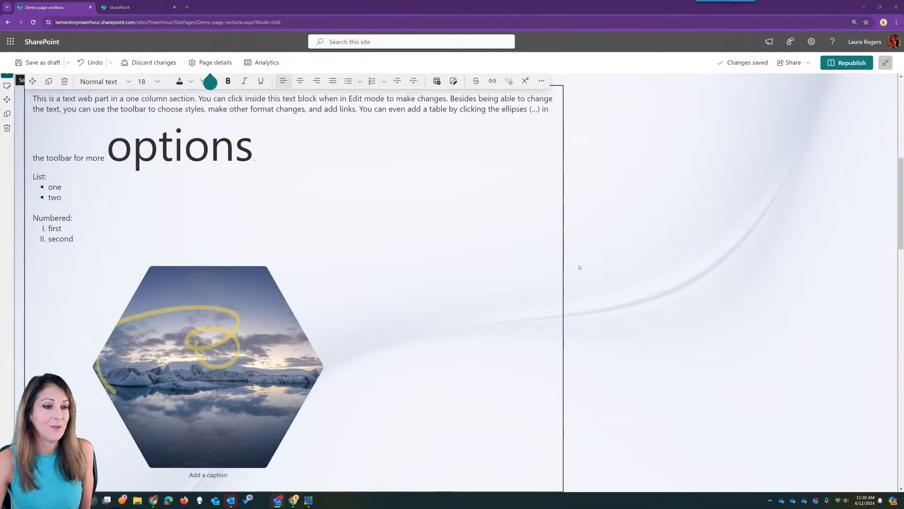
- Republish the Demo page sections page with its latest edits
left_click(843, 64)
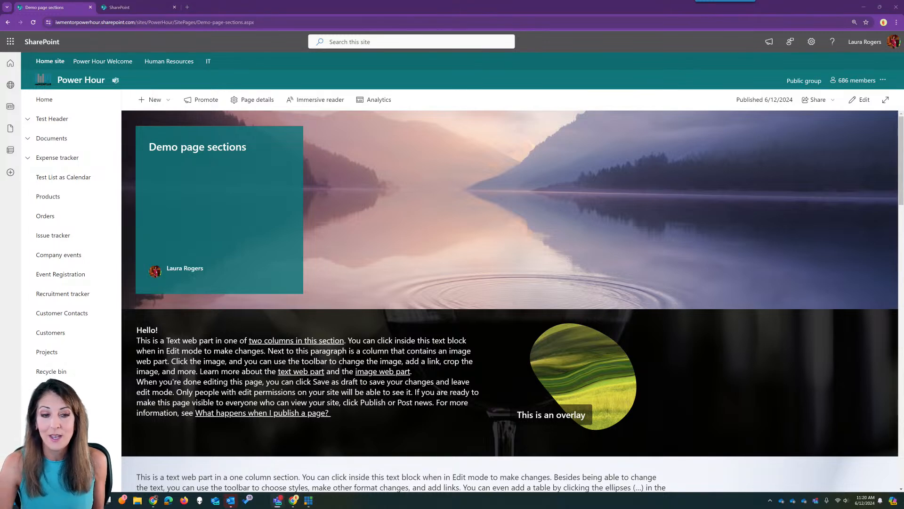
- Create a new site page using the Training template from the Video category
left_click(164, 101)
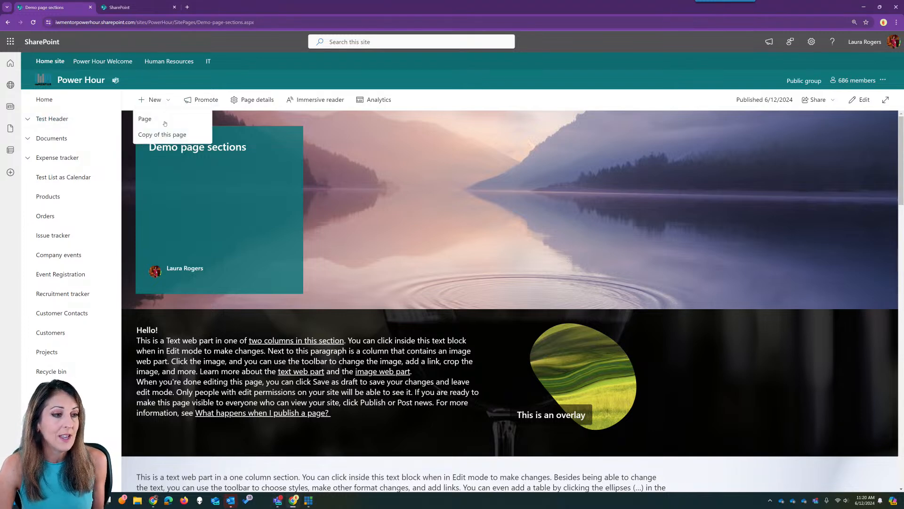
left_click(165, 122)
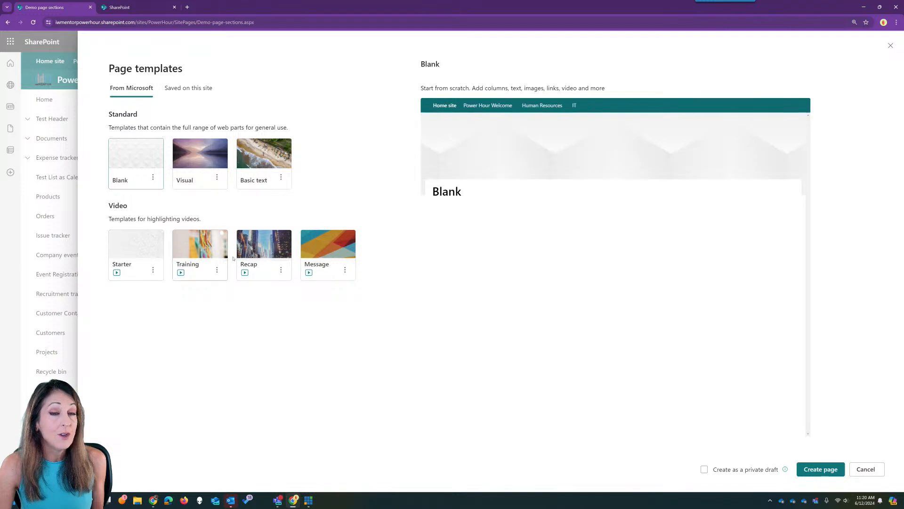
left_click(197, 253)
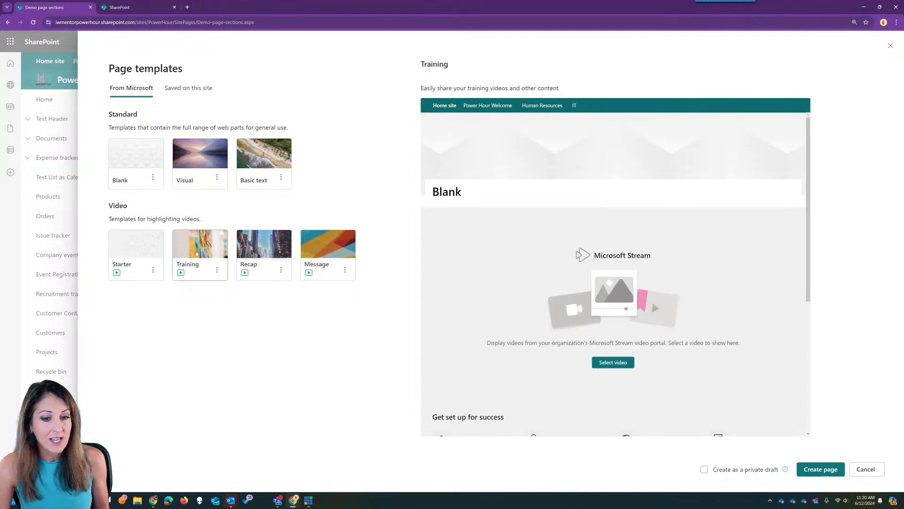
left_click(820, 470)
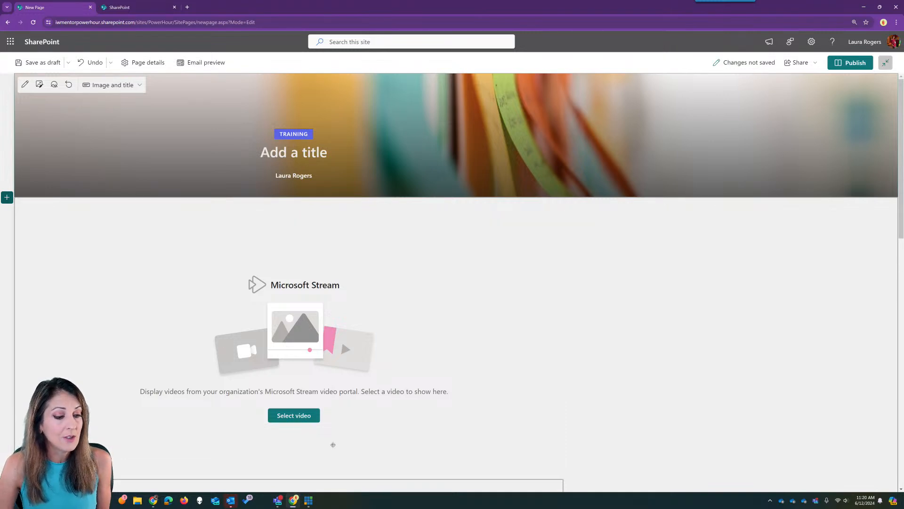
- Open the Stream video picker and browse the Power Hour site folders (Invoices, Documents, General, Ideas)
left_click(291, 416)
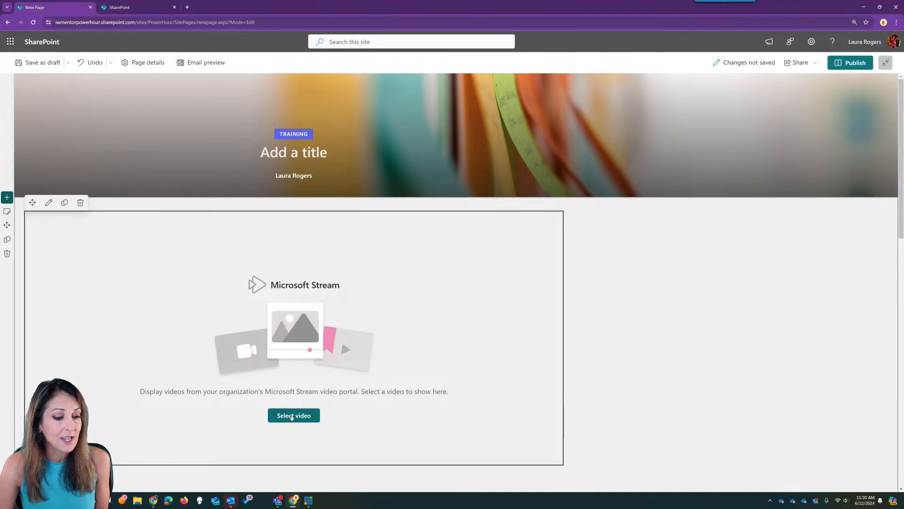
left_click(291, 416)
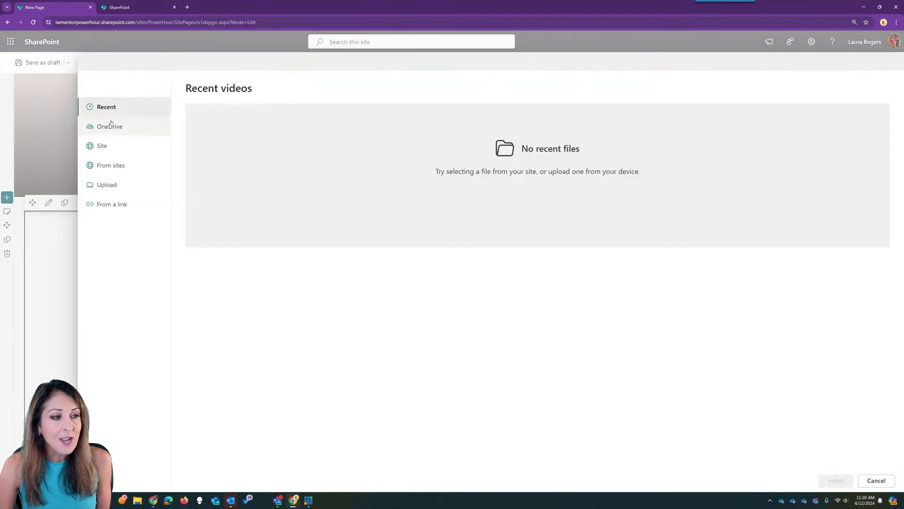
left_click(119, 147)
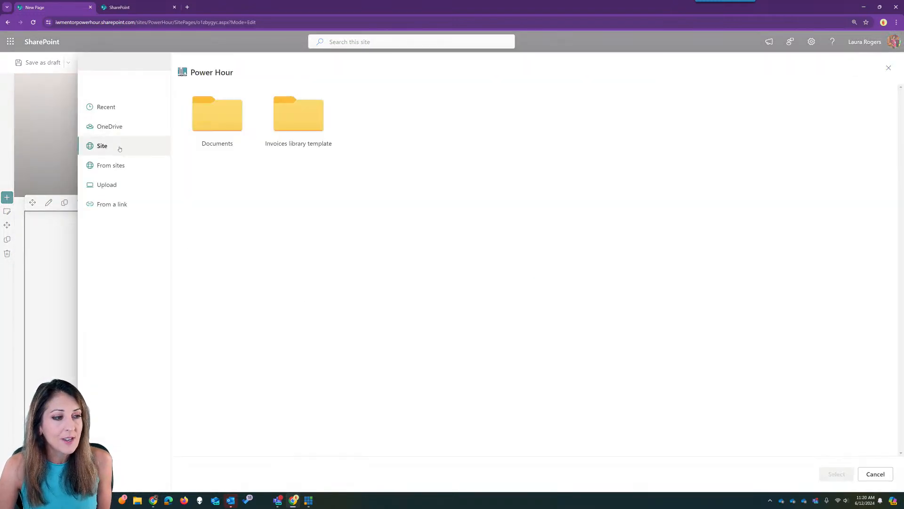
left_click(300, 124)
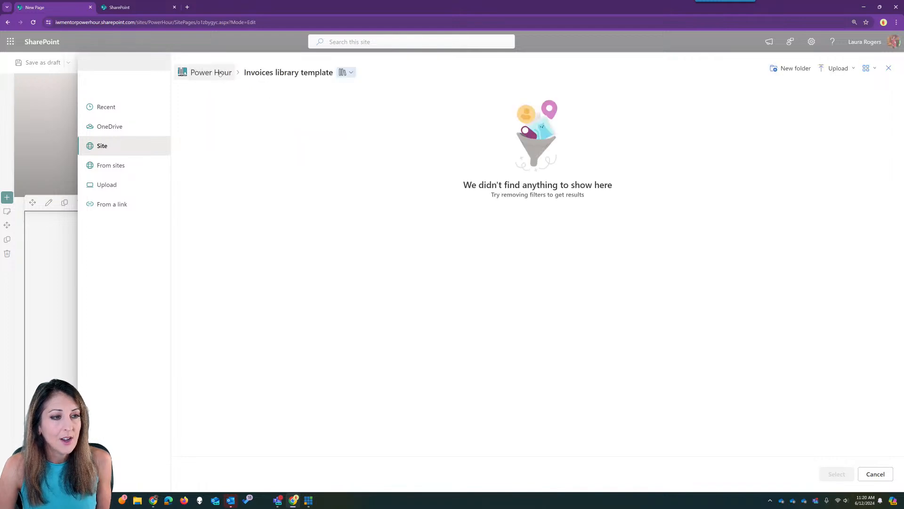
left_click(211, 72)
left_click(230, 123)
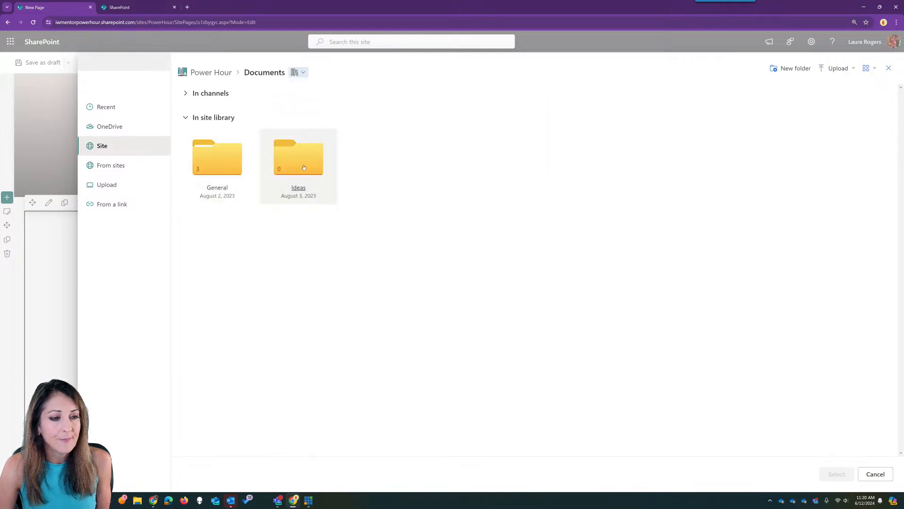
left_click(230, 165)
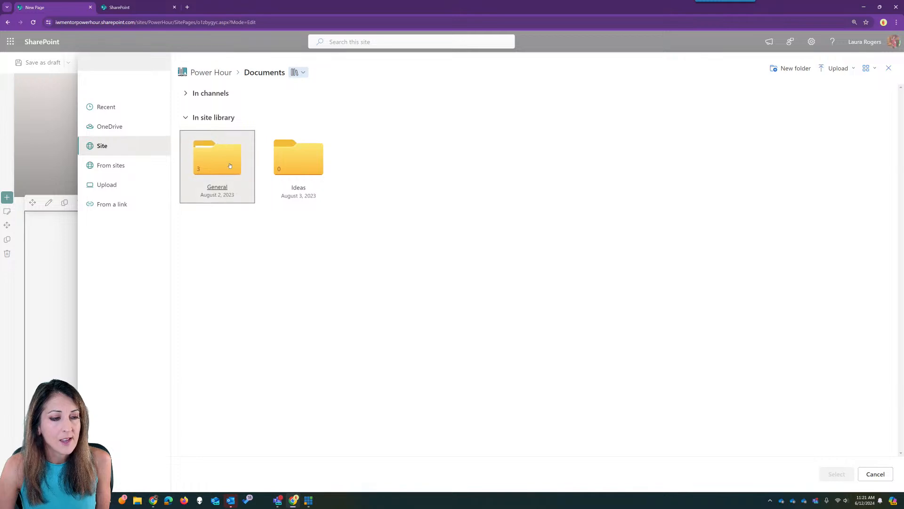
left_click(254, 73)
left_click(301, 157)
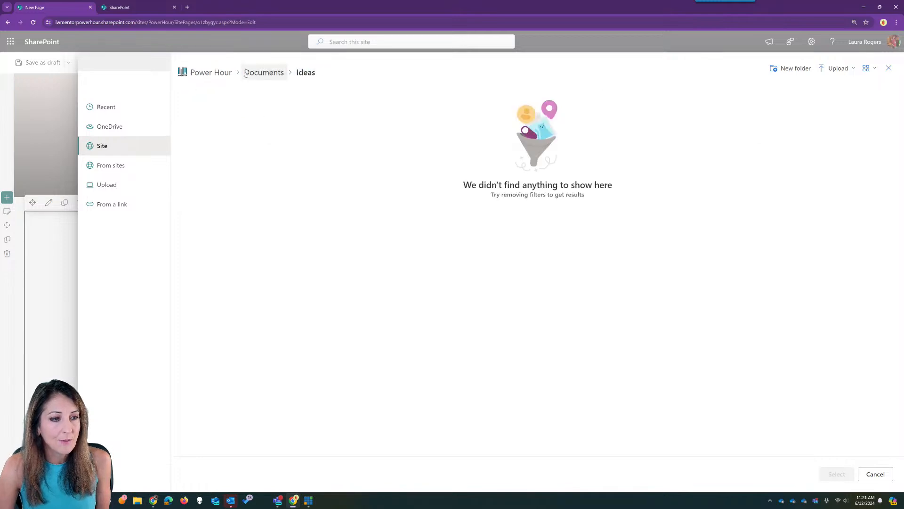
left_click(211, 72)
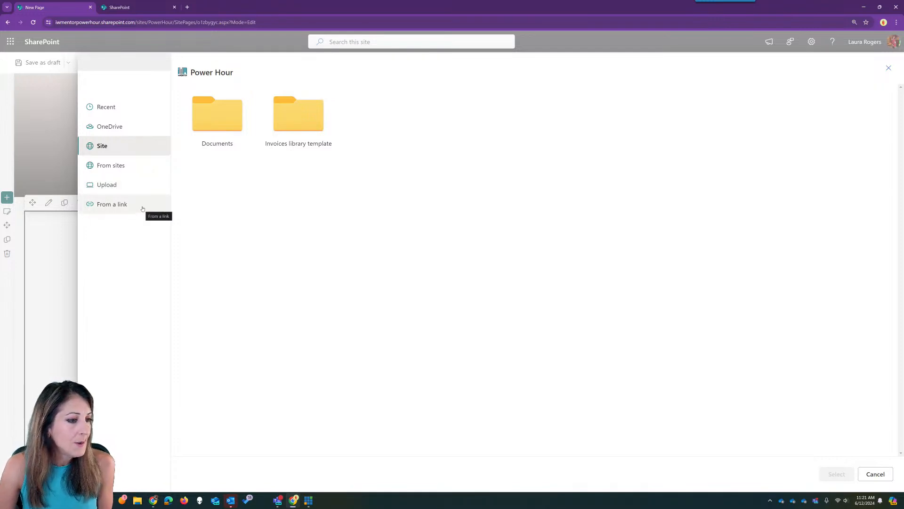
- Upload video-name (1).mp4 from the computer and add it to the video part
left_click(139, 183)
left_click(208, 107)
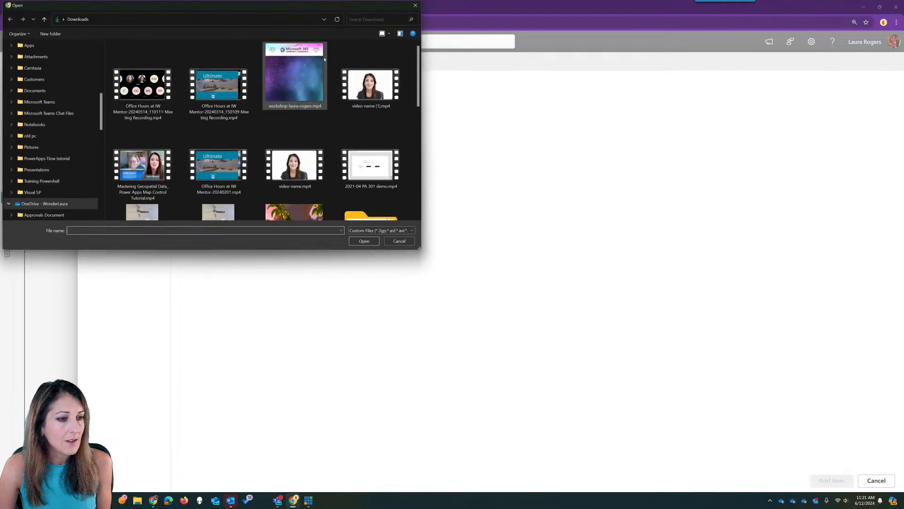
left_click(445, 106)
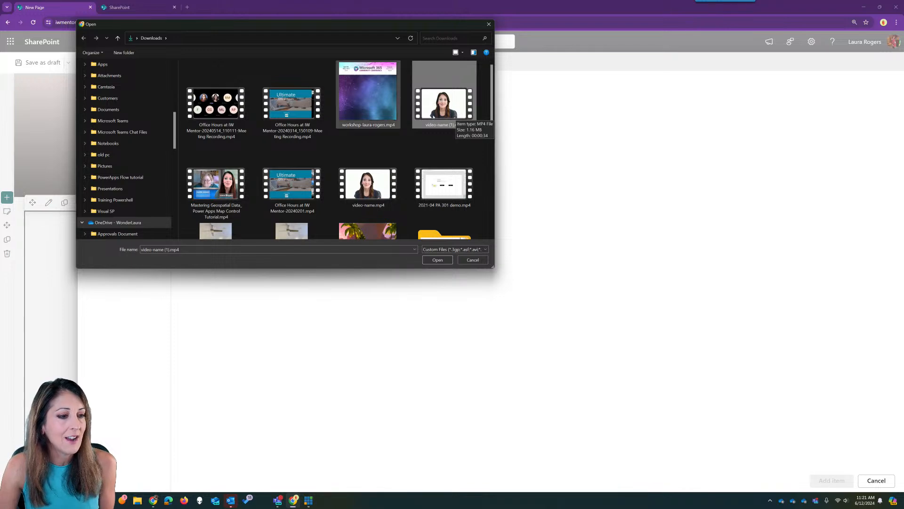
left_click(438, 260)
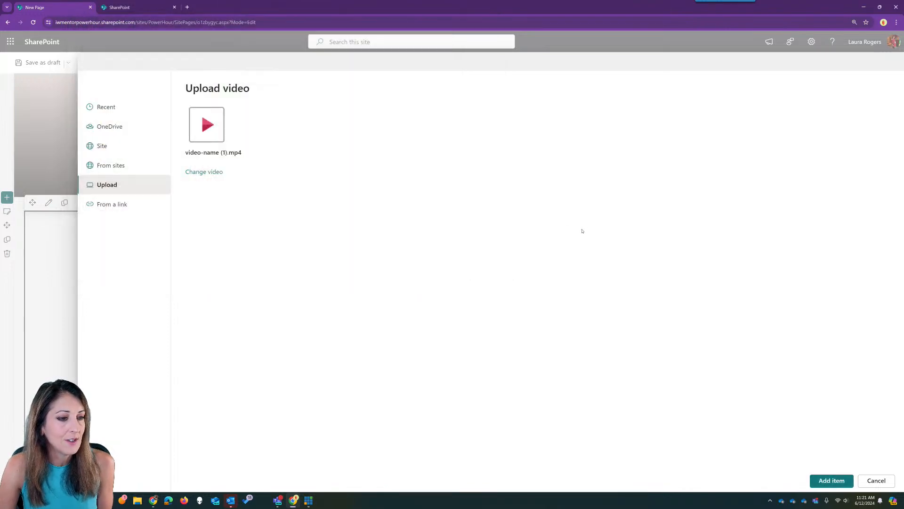
left_click(823, 478)
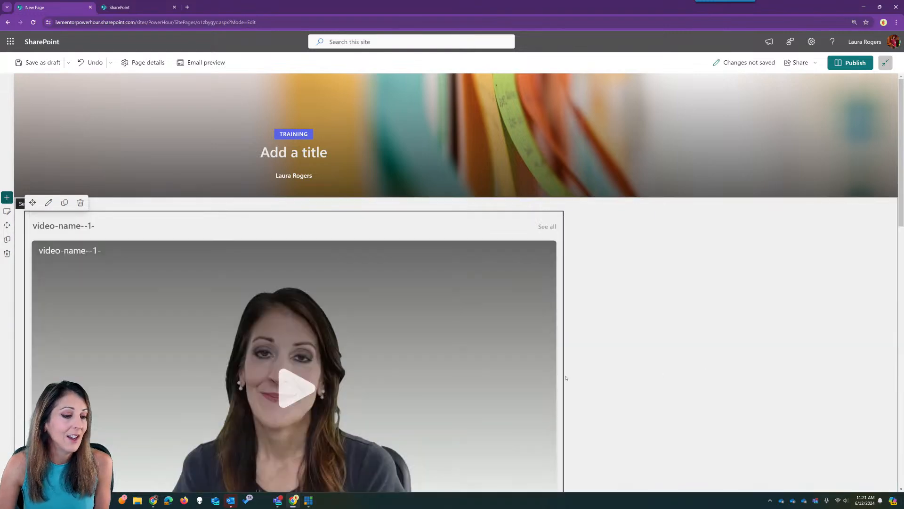
- Title the page 'Test Video Training page' after the blank-title warning and publish it
scroll(636, 347, "down", 2)
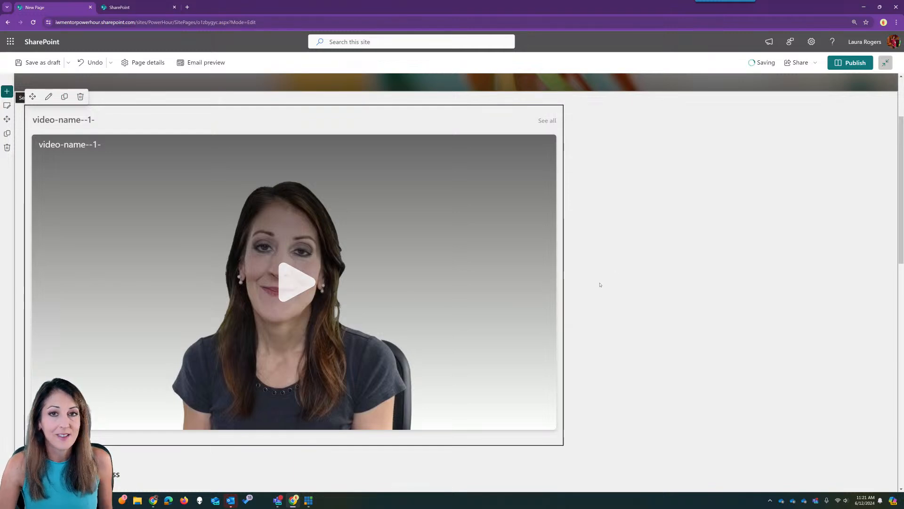
left_click(850, 62)
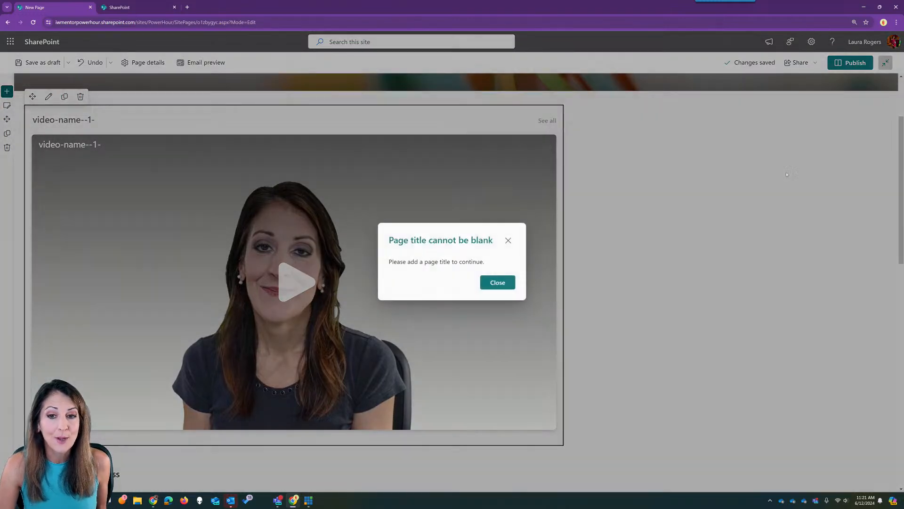
left_click(498, 282)
scroll(171, 125, "up", 3)
left_click(300, 151)
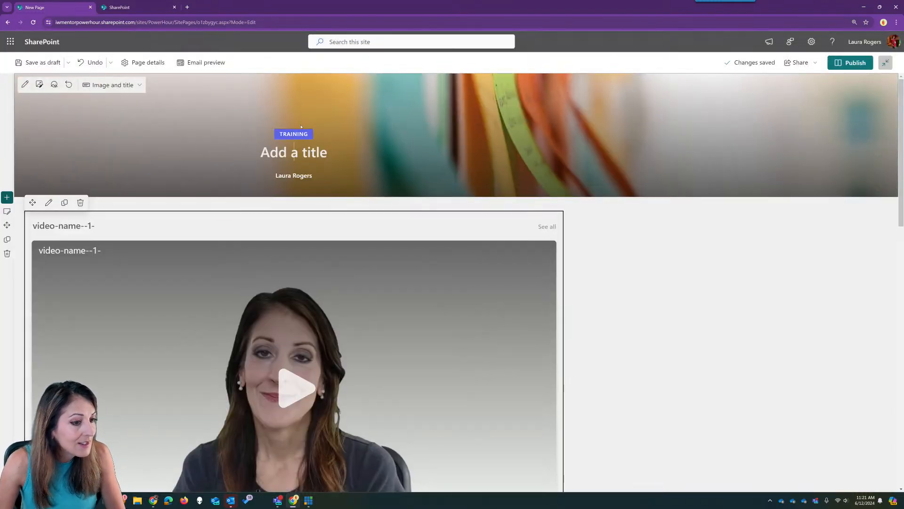
type("Tesr")
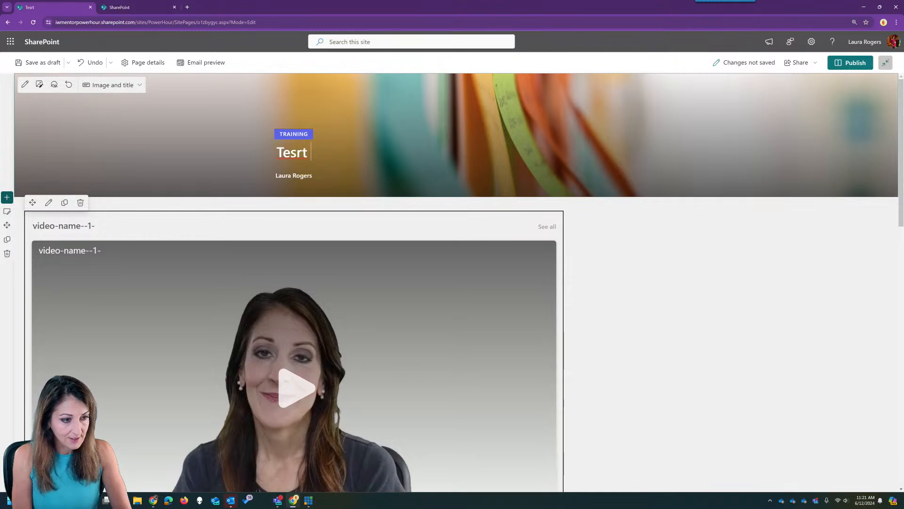
key("BackSpace")
type("t Video t")
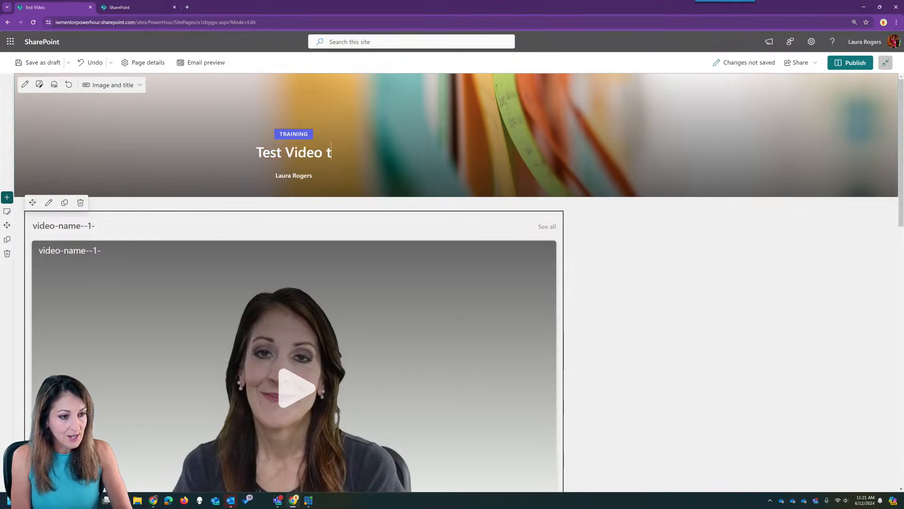
key("BackSpace")
type("Training pa")
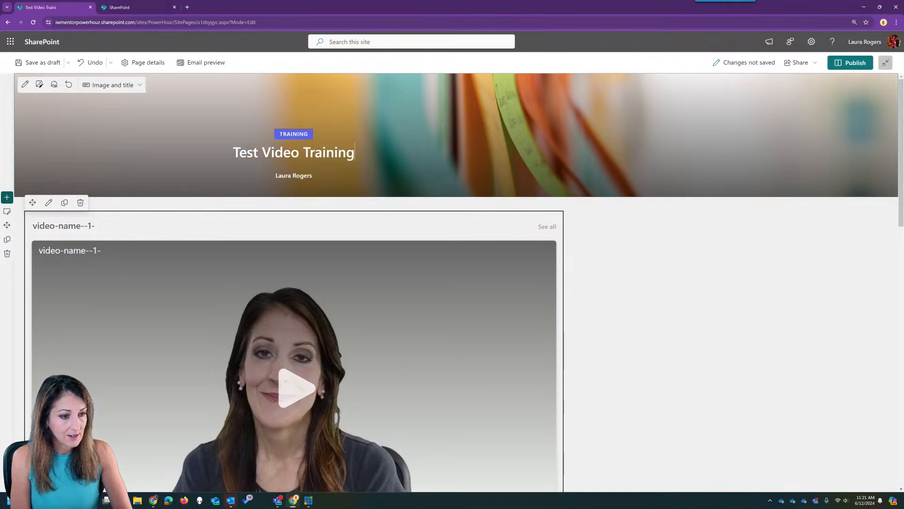
type("ge")
left_click(855, 64)
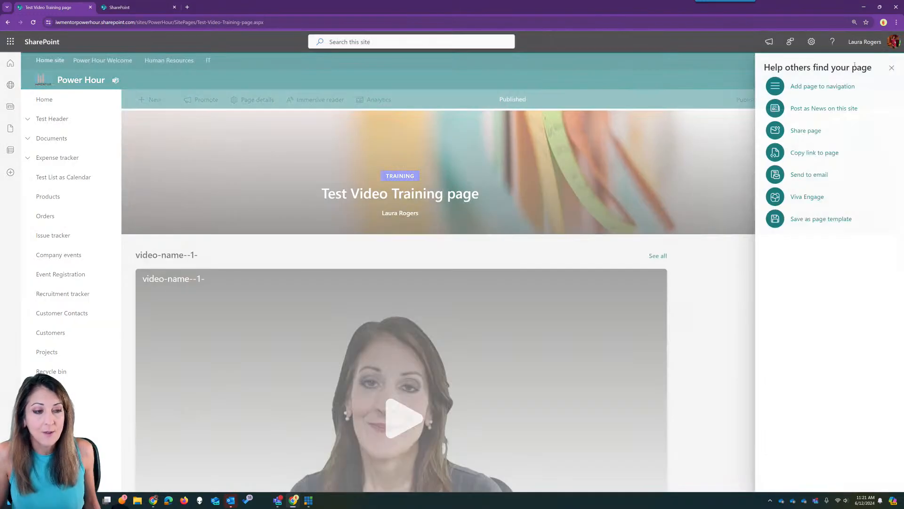
- Put the published page back into edit mode and check the Stream video web part's settings
left_click(891, 67)
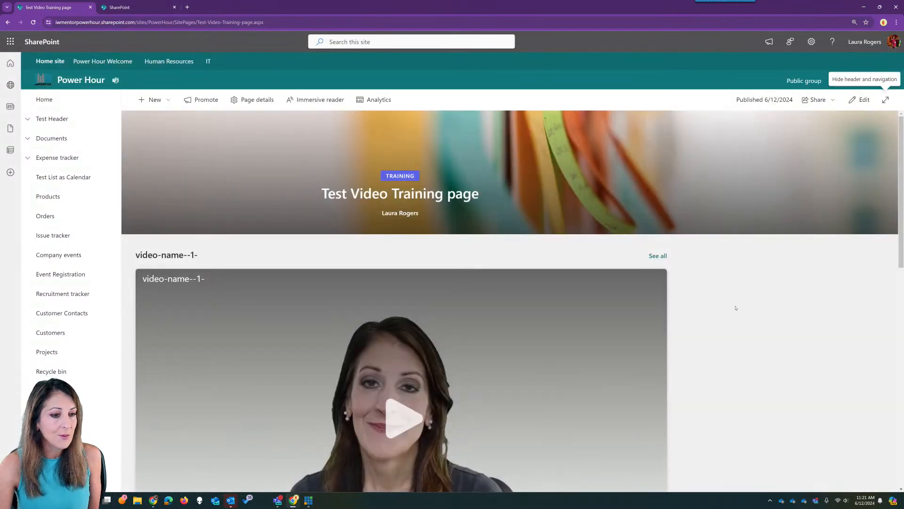
left_click(861, 100)
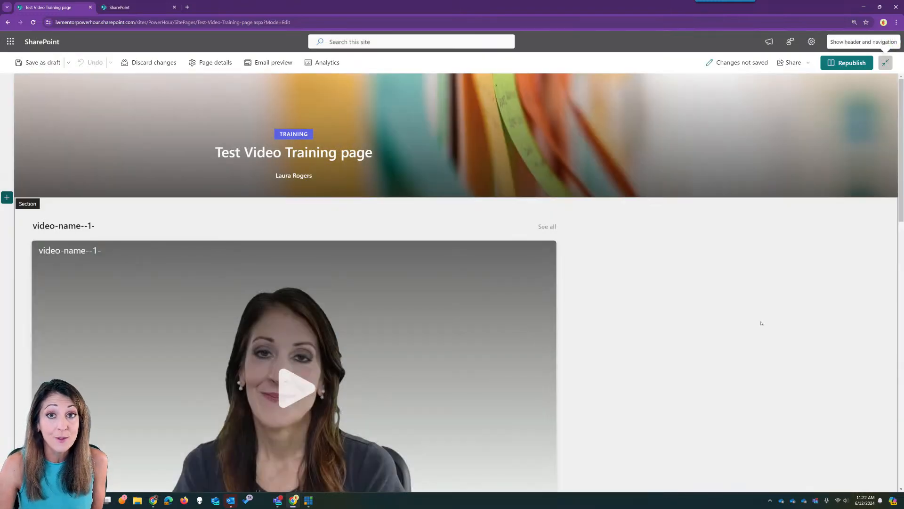
scroll(449, 335, "down", 1)
left_click(451, 337)
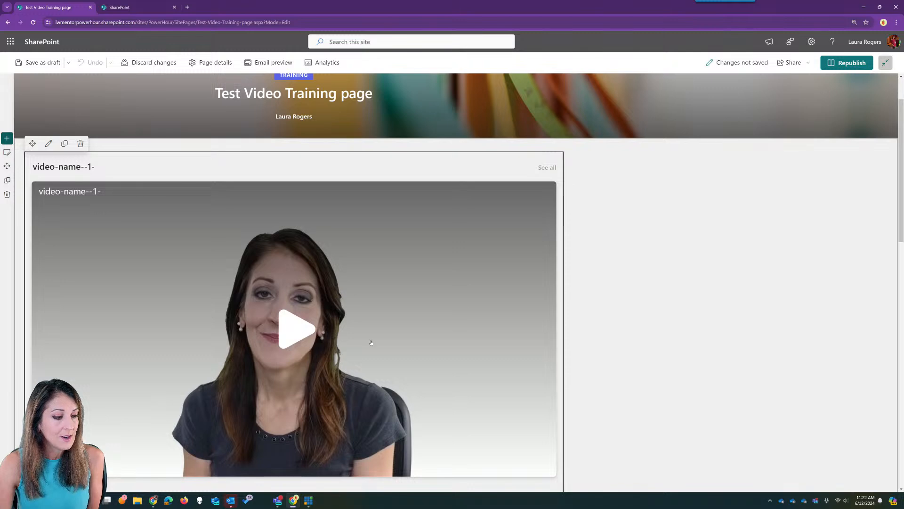
scroll(371, 343, "down", 4)
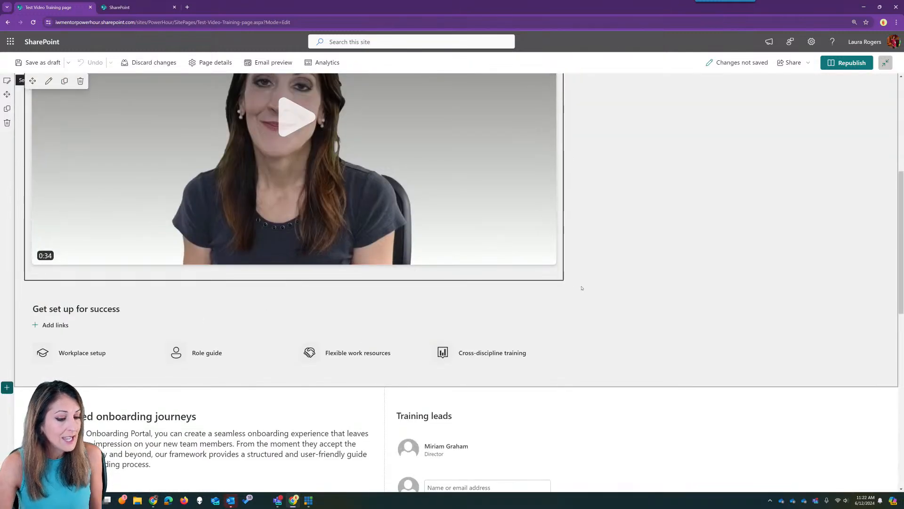
scroll(583, 284, "up", 6)
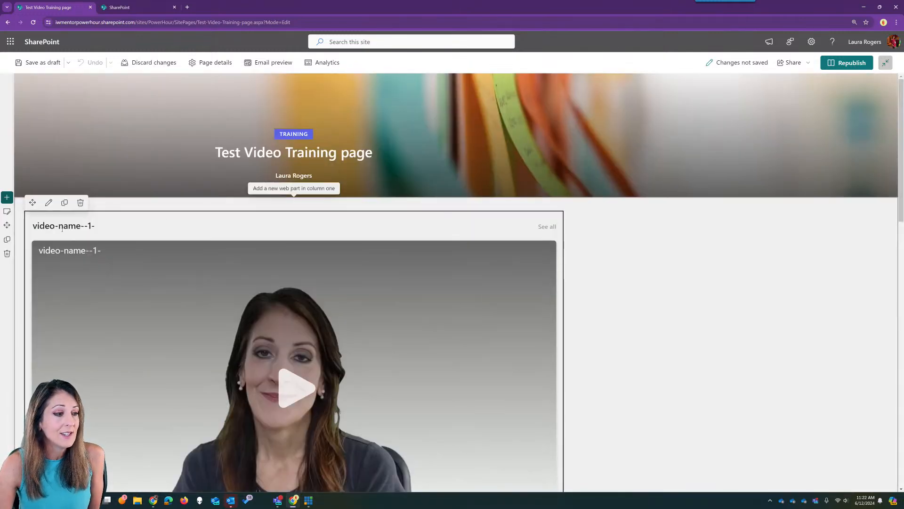
left_click(49, 202)
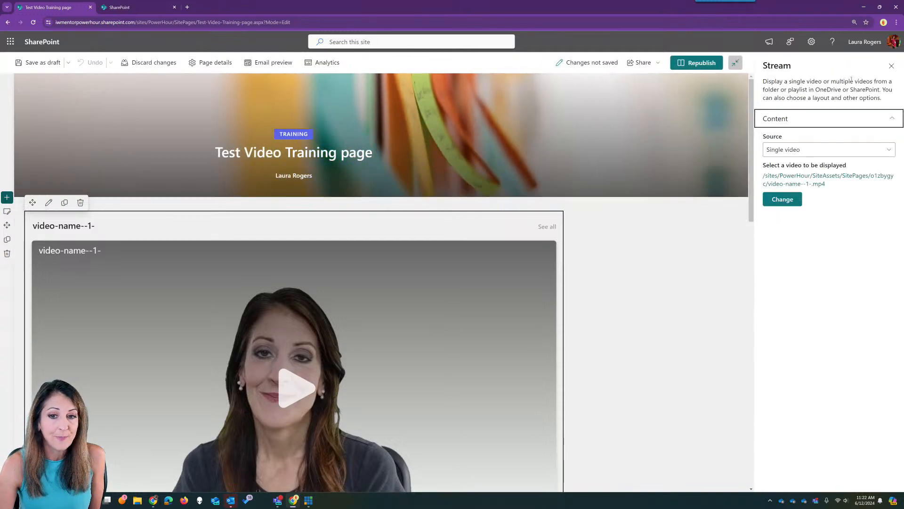
left_click(891, 67)
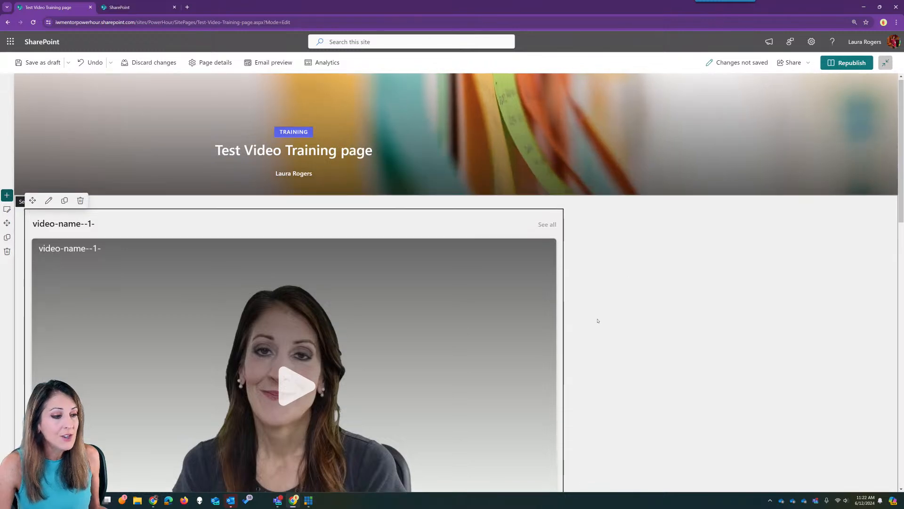
- Review the Get set up for success quick links, onboarding text and Training leads parts, then republish
scroll(598, 319, "down", 5)
left_click(134, 378)
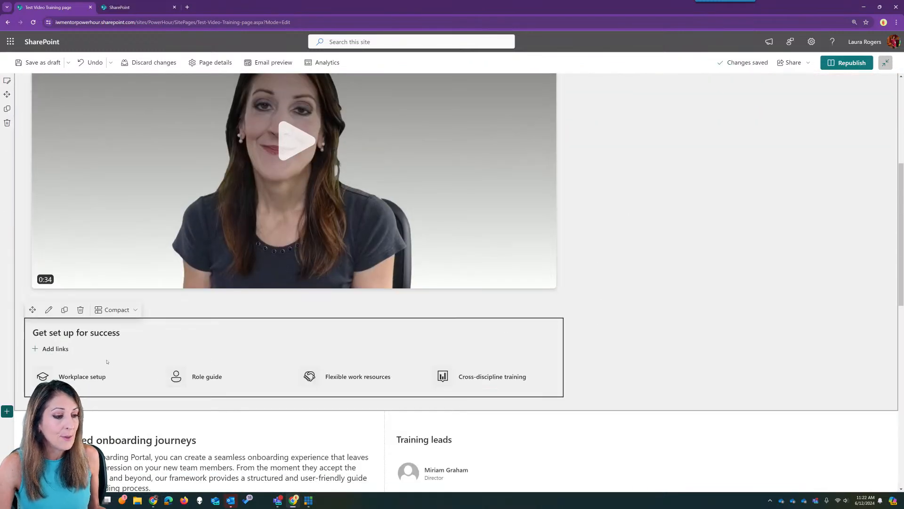
left_click(49, 310)
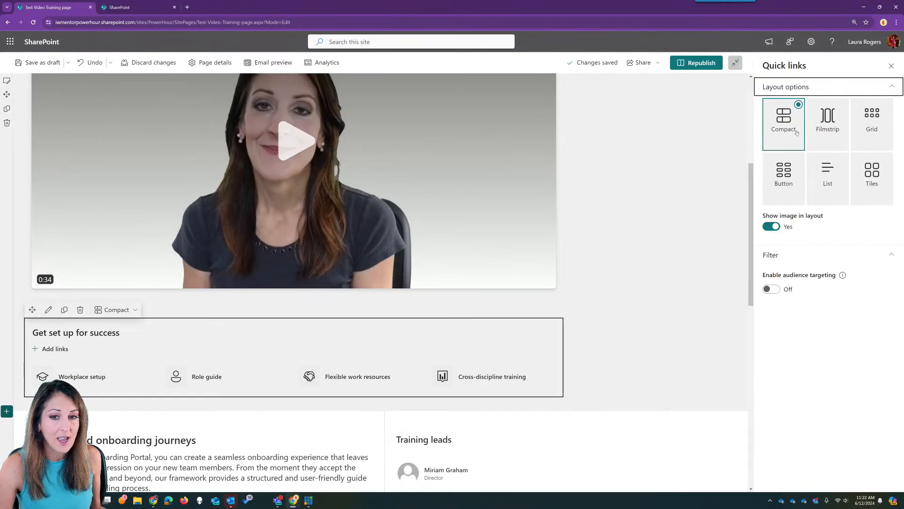
scroll(547, 310, "down", 4)
left_click(311, 274)
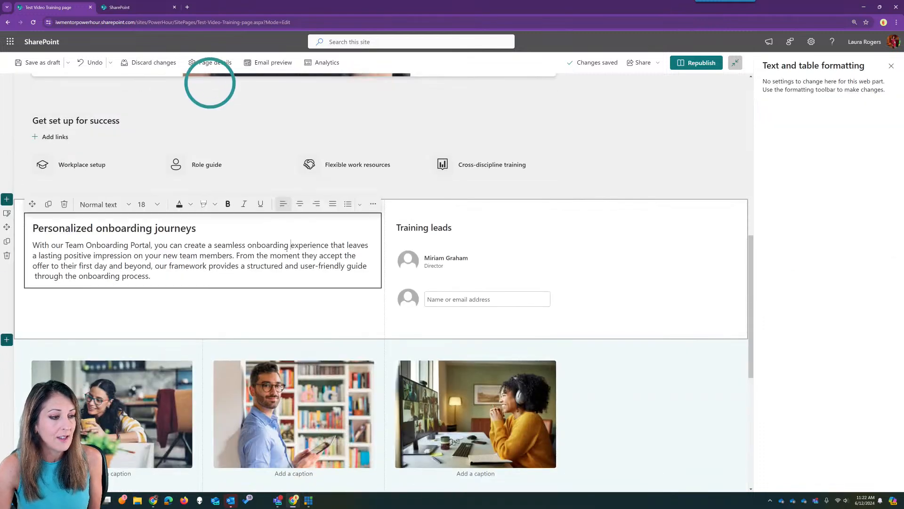
left_click(559, 273)
left_click(543, 268)
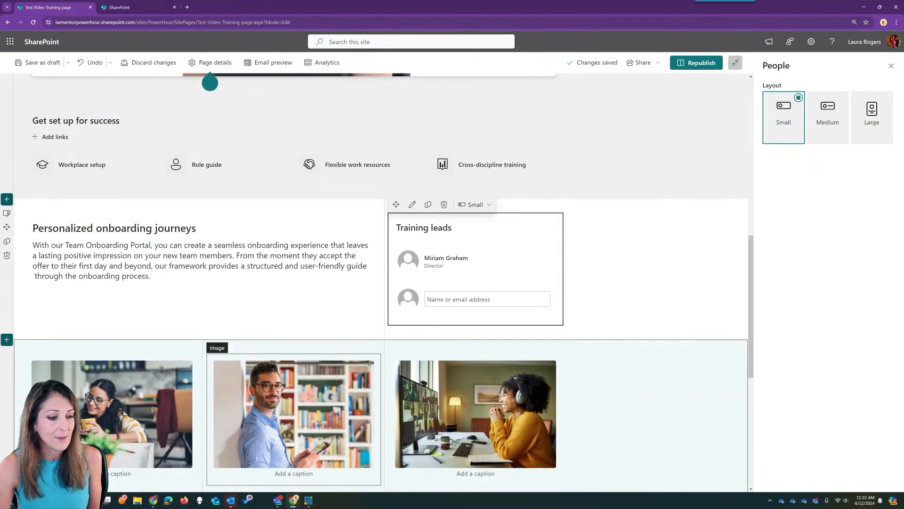
scroll(361, 360, "down", 4)
scroll(362, 330, "up", 2)
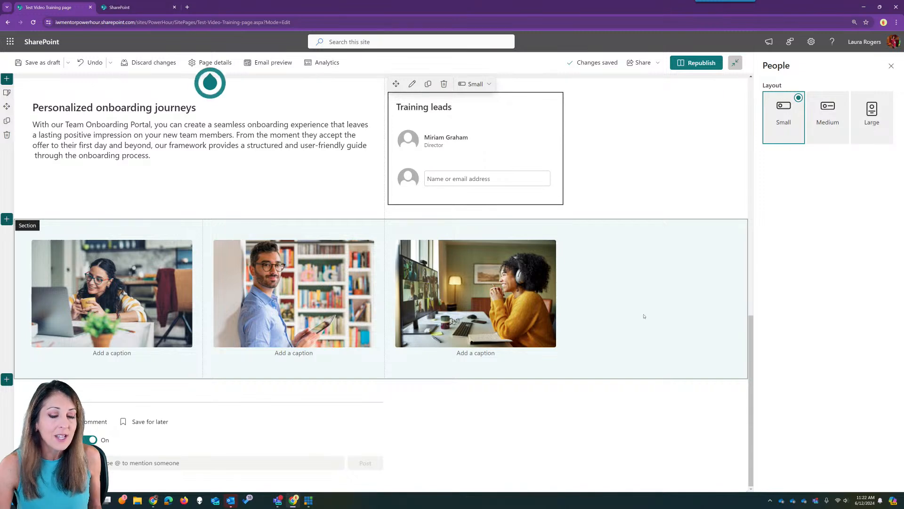
scroll(645, 315, "up", 7)
scroll(648, 315, "up", 5)
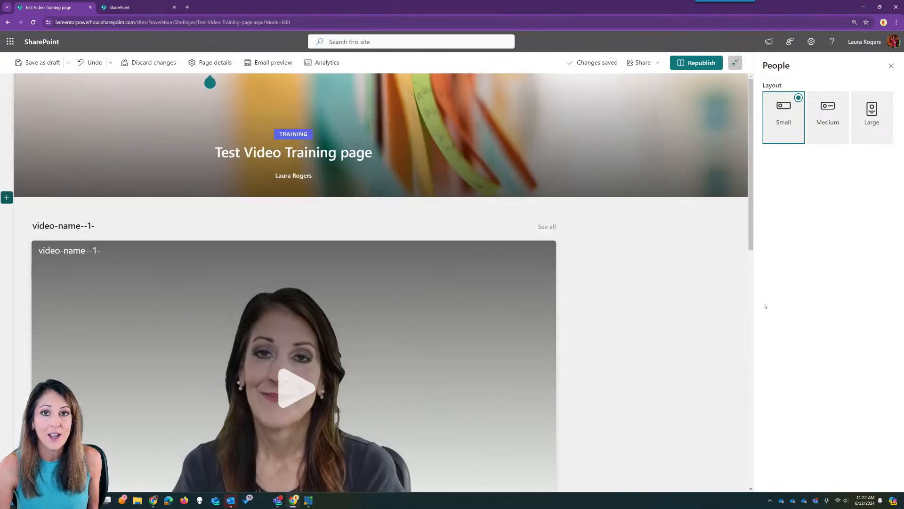
left_click(892, 67)
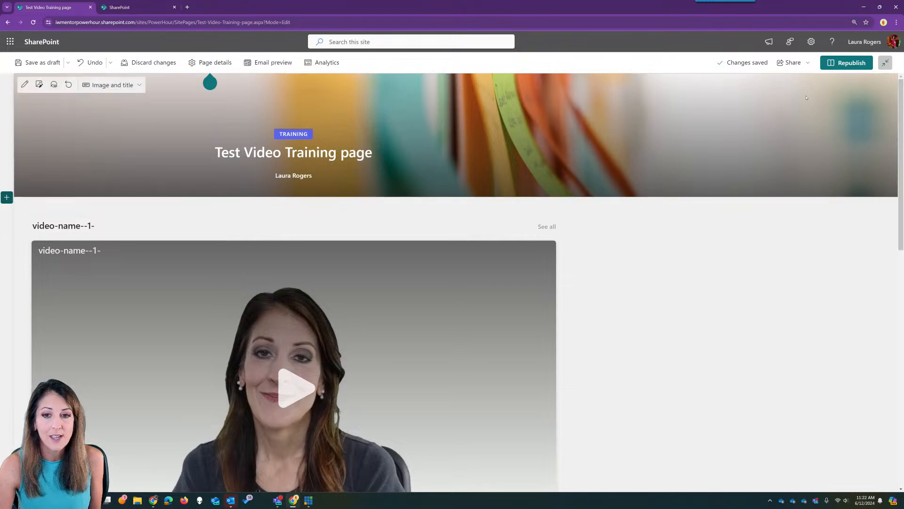
left_click(846, 63)
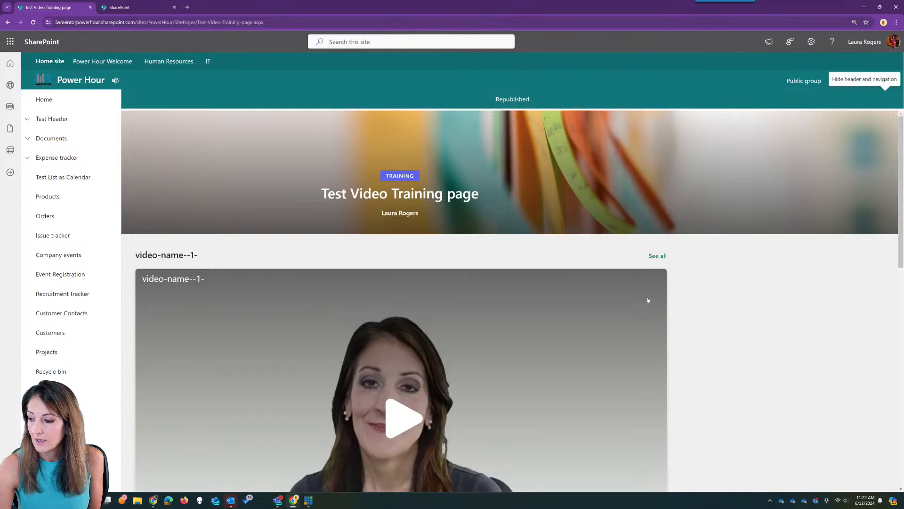
- Open Test-Video-Training-page from the home page's activity, play and pause its video, then go back Home
left_click(69, 100)
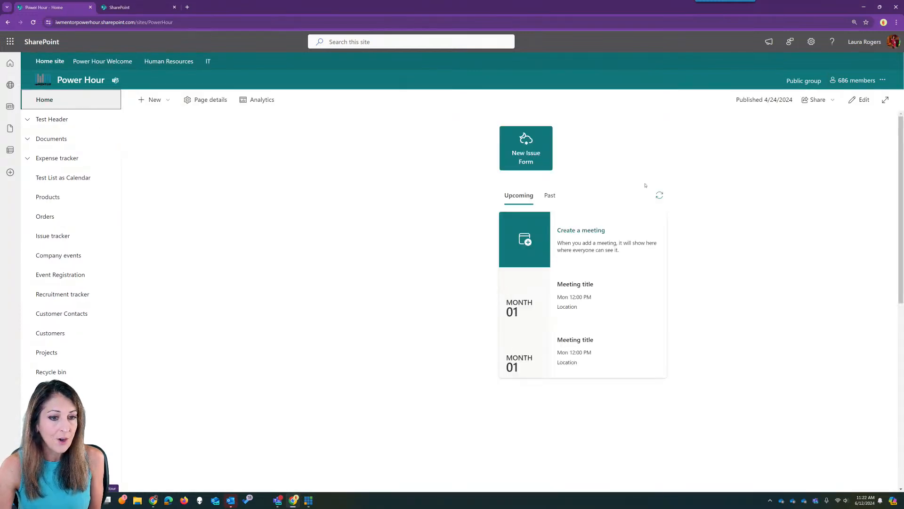
left_click(191, 193)
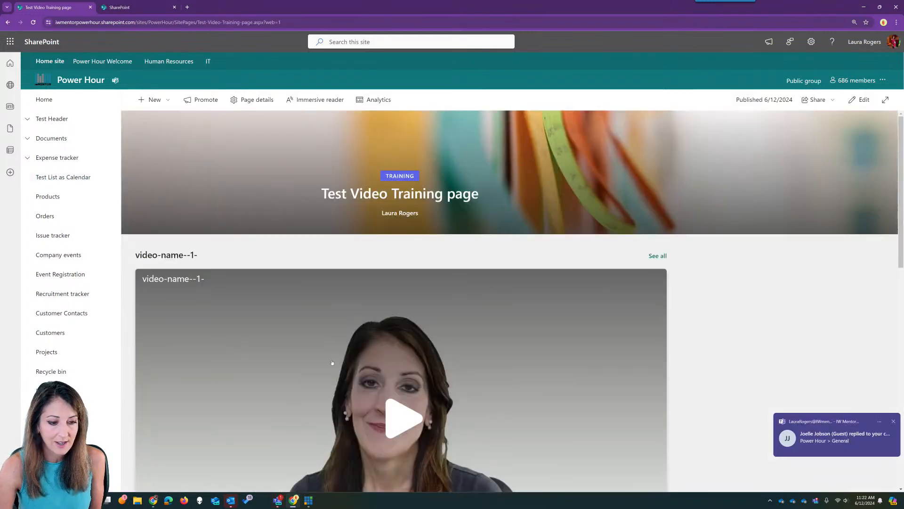
left_click(412, 419)
scroll(773, 316, "down", 2)
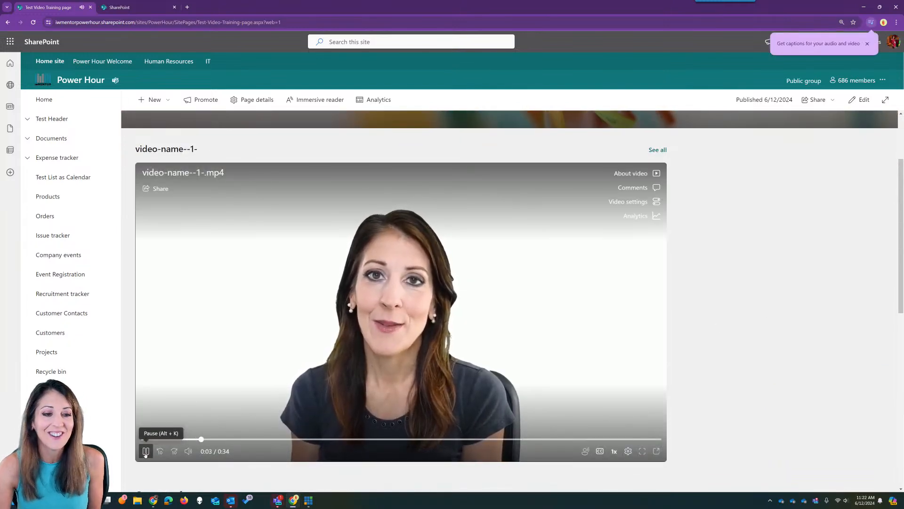
left_click(145, 451)
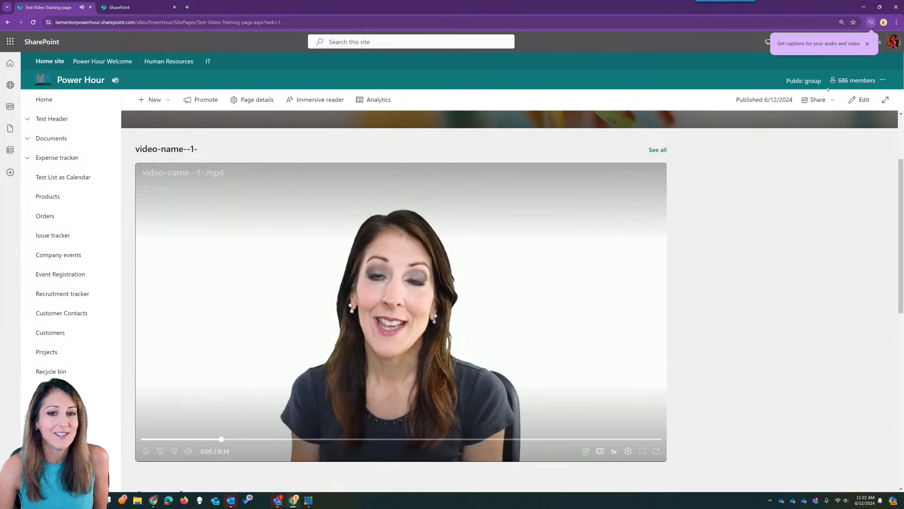
left_click(72, 99)
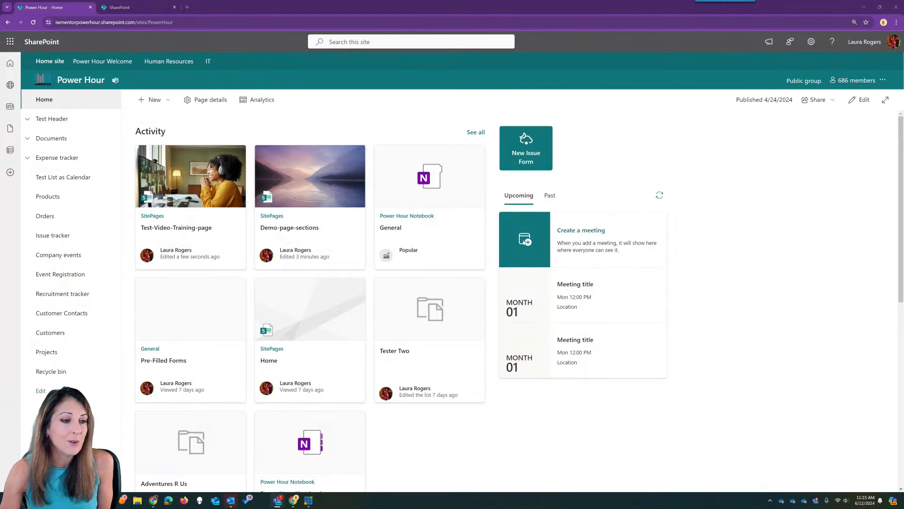
- From the site home, create a new page from the Blank template via New > Page
left_click(325, 185)
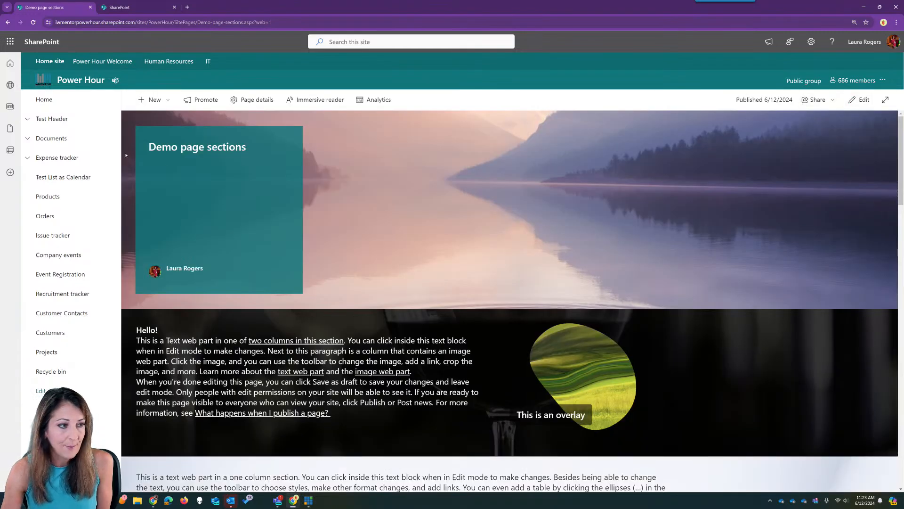
left_click(78, 101)
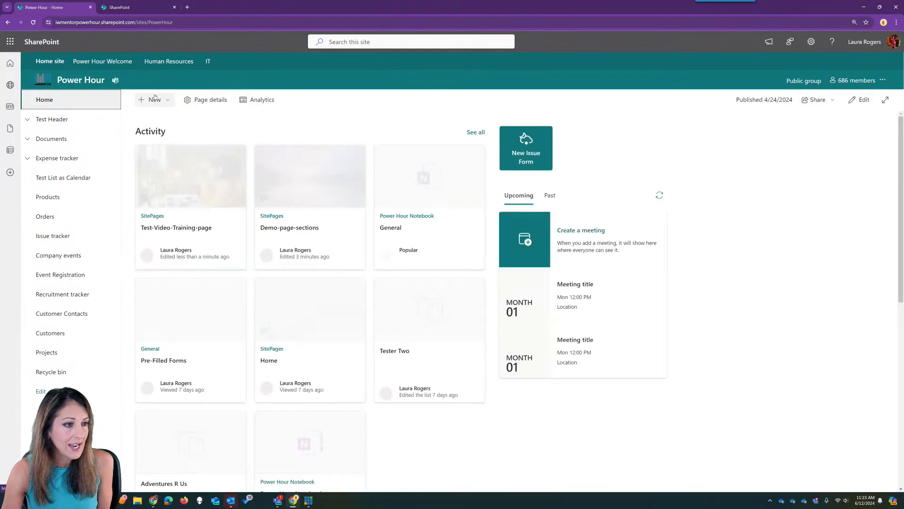
left_click(155, 100)
left_click(146, 149)
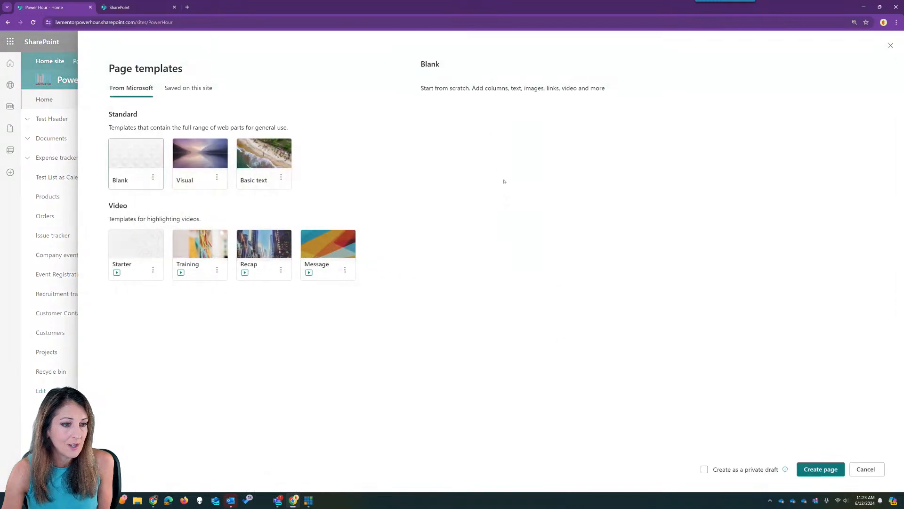
left_click(821, 469)
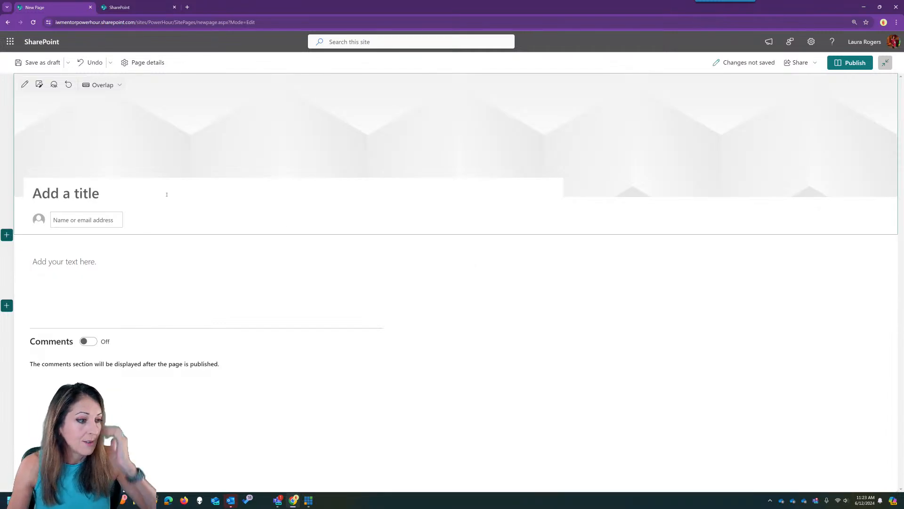
- Title the page 'Test blank', set its title area, and open web part choices below the text section
type("Test ")
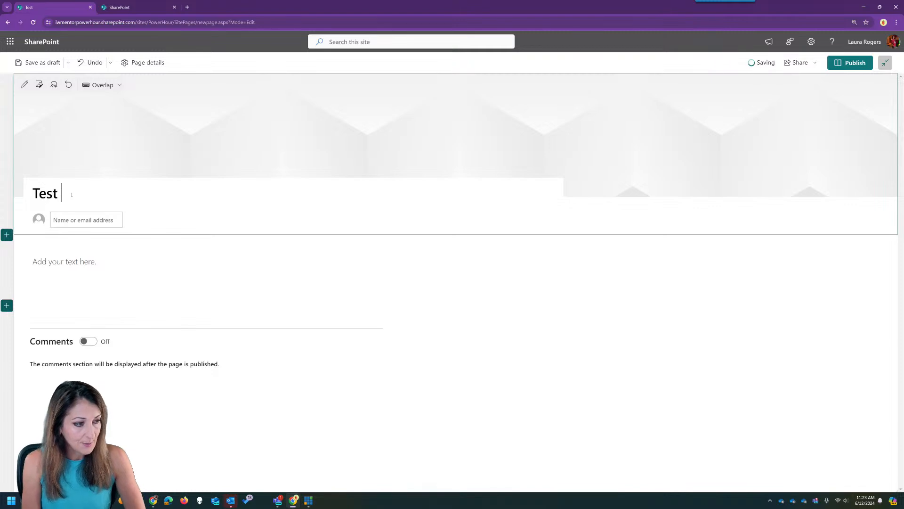
type("blank")
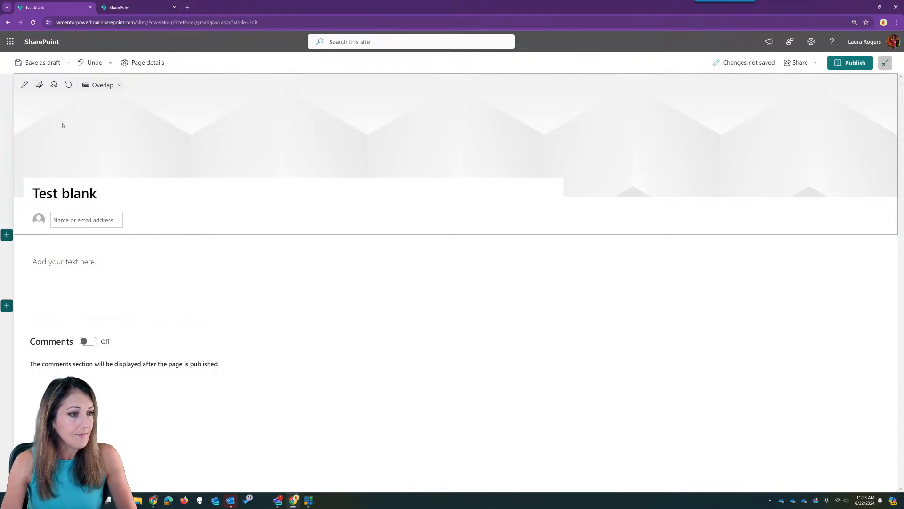
left_click(24, 84)
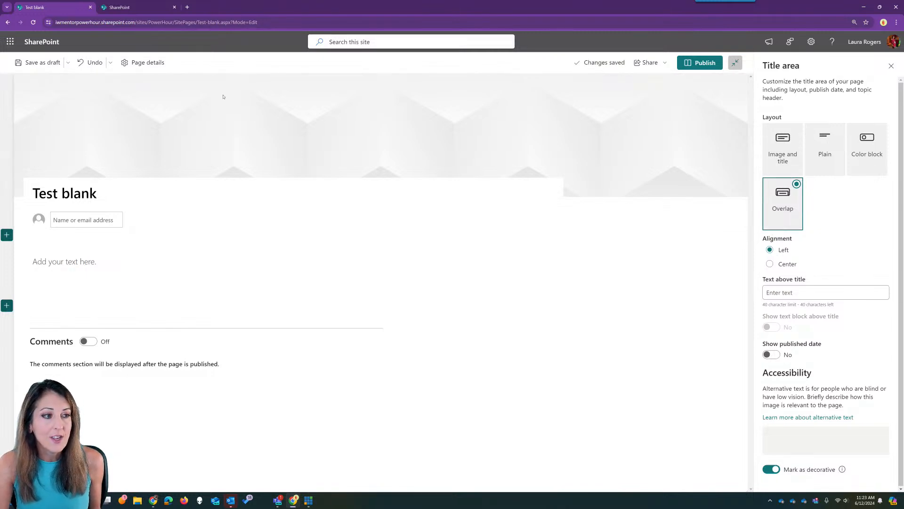
left_click(81, 128)
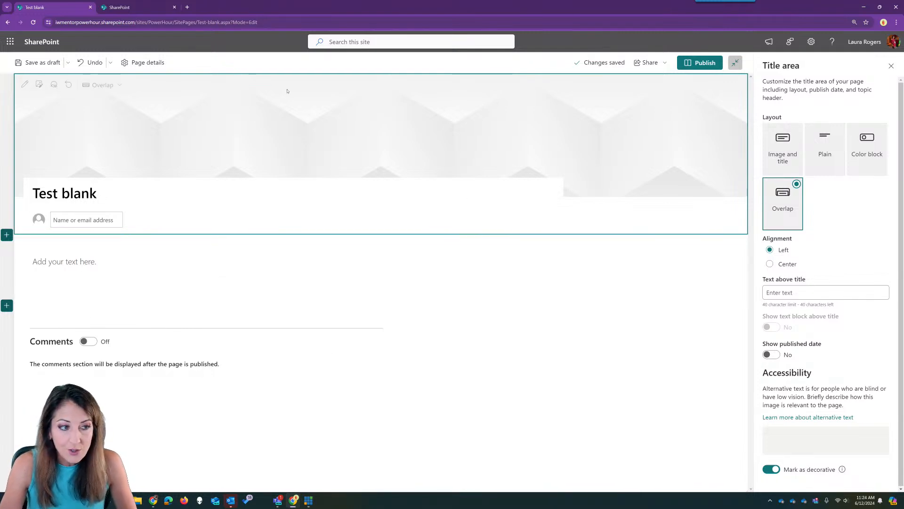
left_click(110, 295)
left_click(123, 317)
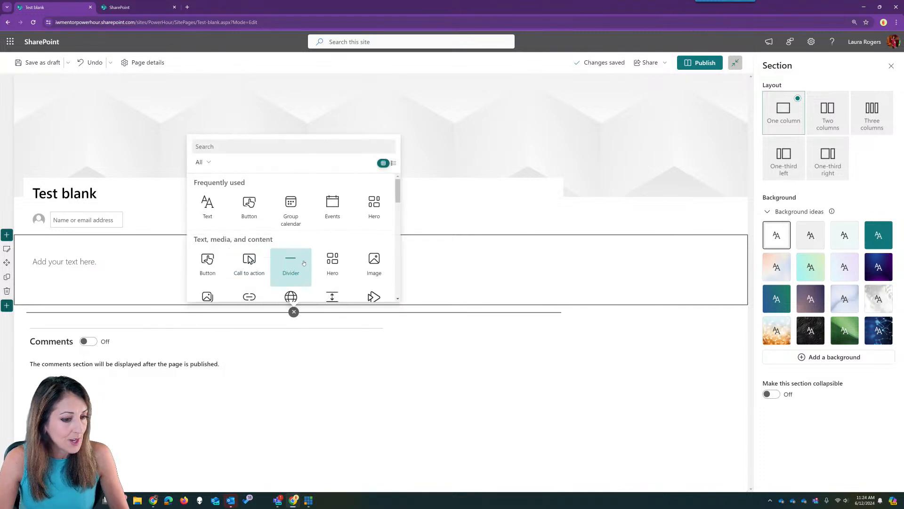
- Add a Document library web part showing Documents, retitled 'Documents right here'
type("libr")
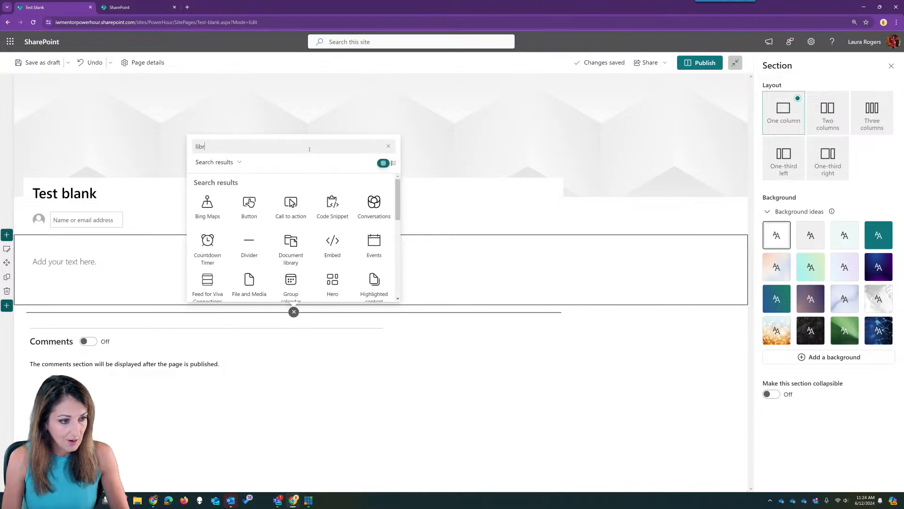
left_click(208, 207)
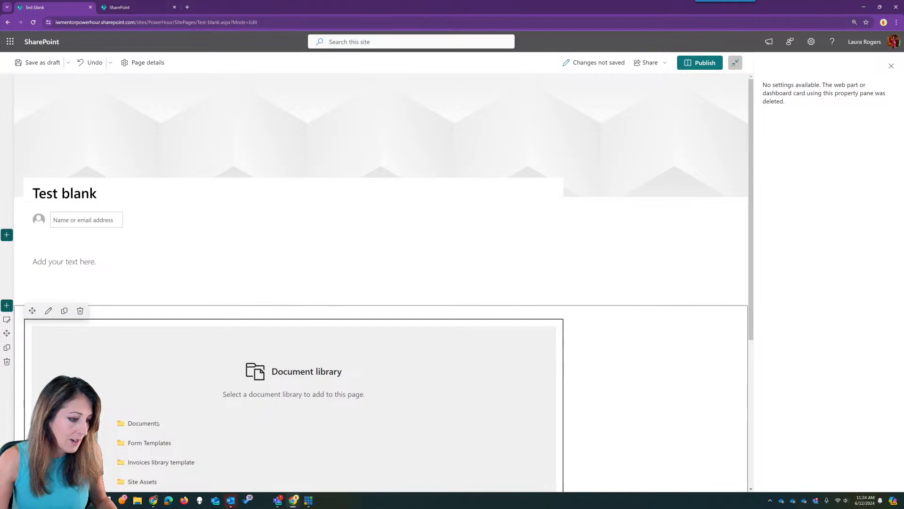
left_click(142, 423)
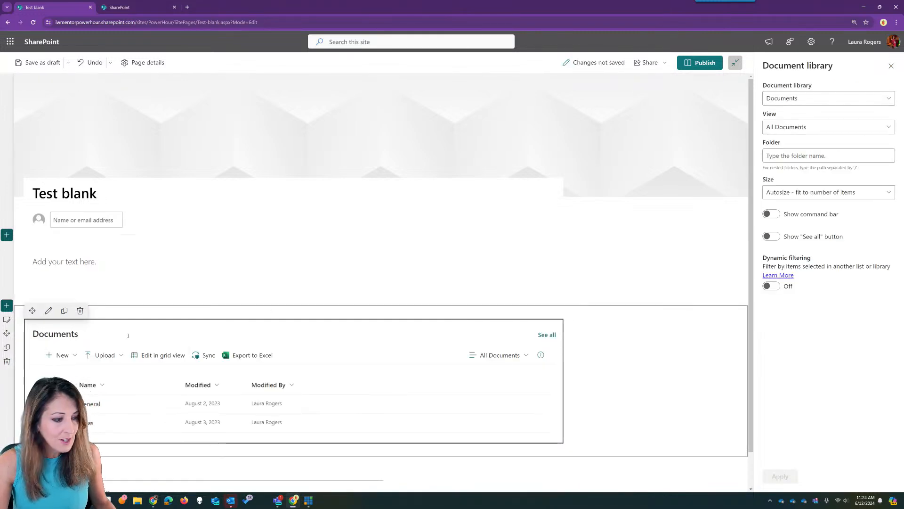
double_click(94, 337)
left_click(63, 334)
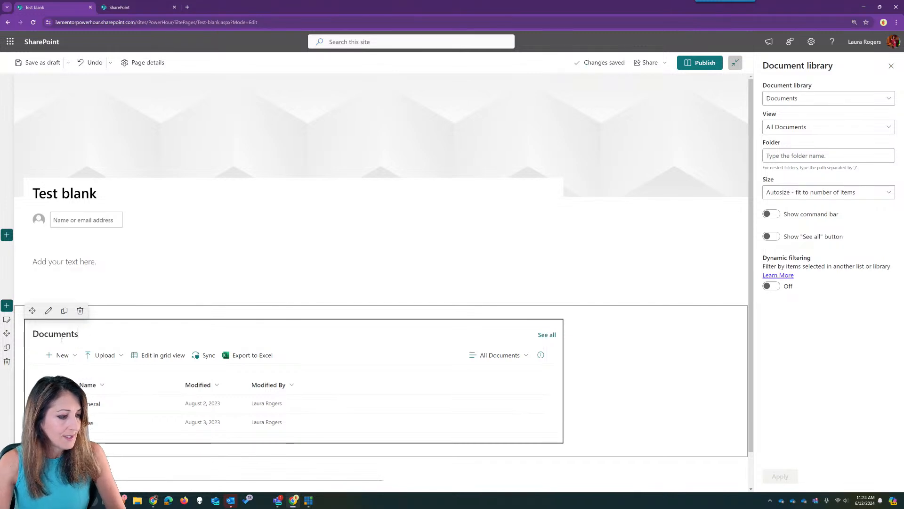
type("ri")
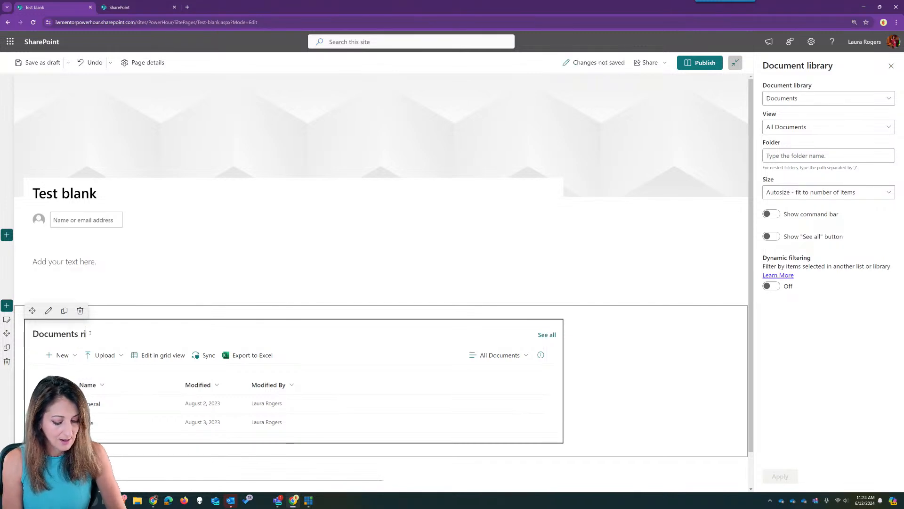
type("ght here")
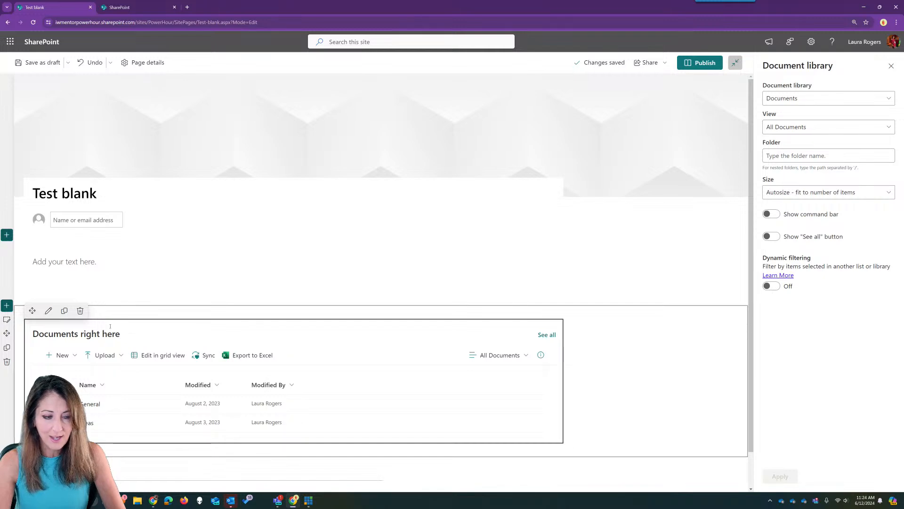
scroll(110, 326, "down", 1)
left_click(59, 224)
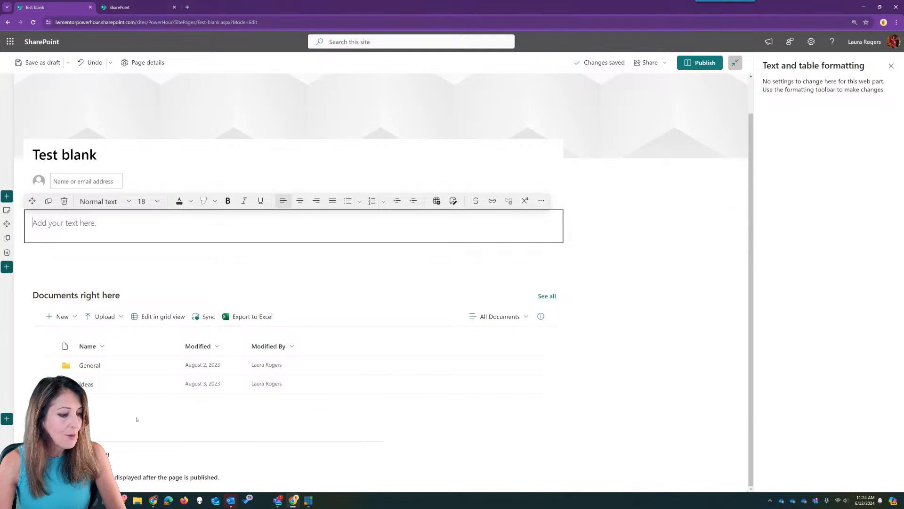
- Add a Quick links web part titled 'Right here' below the library, then publish the page
left_click(293, 425)
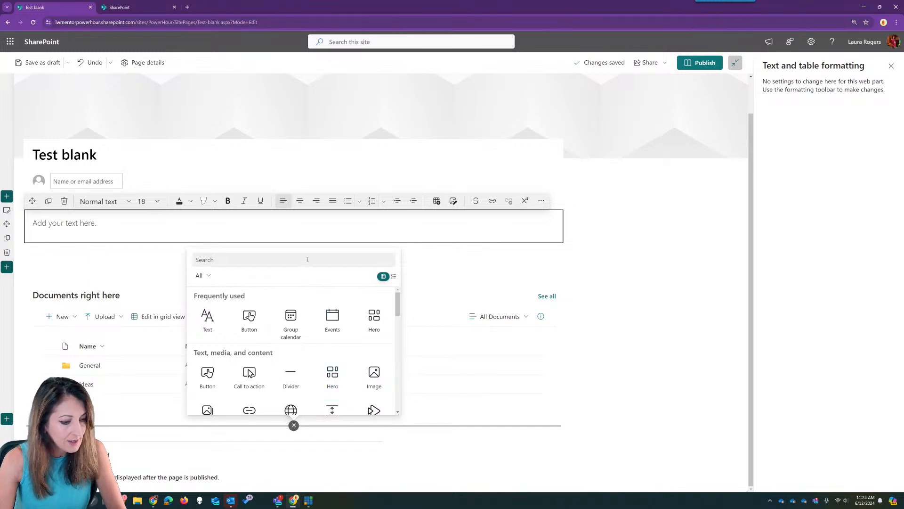
type("quick")
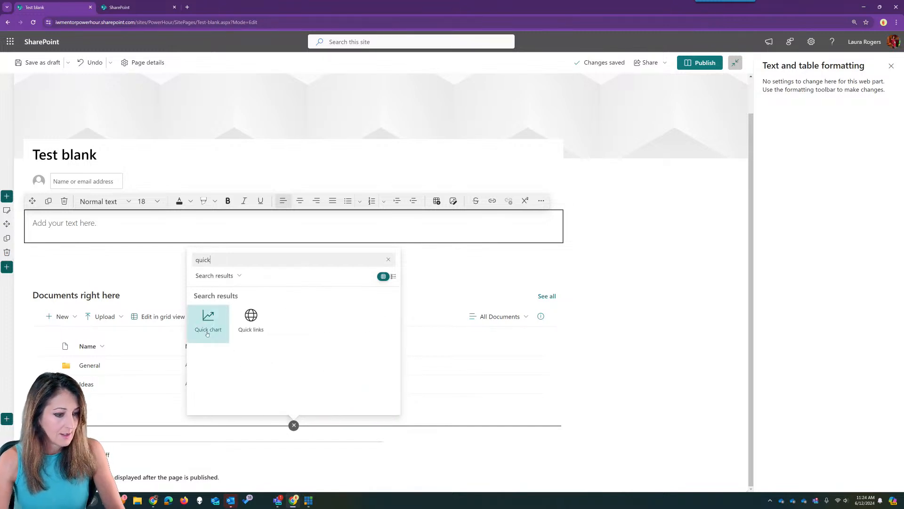
left_click(251, 321)
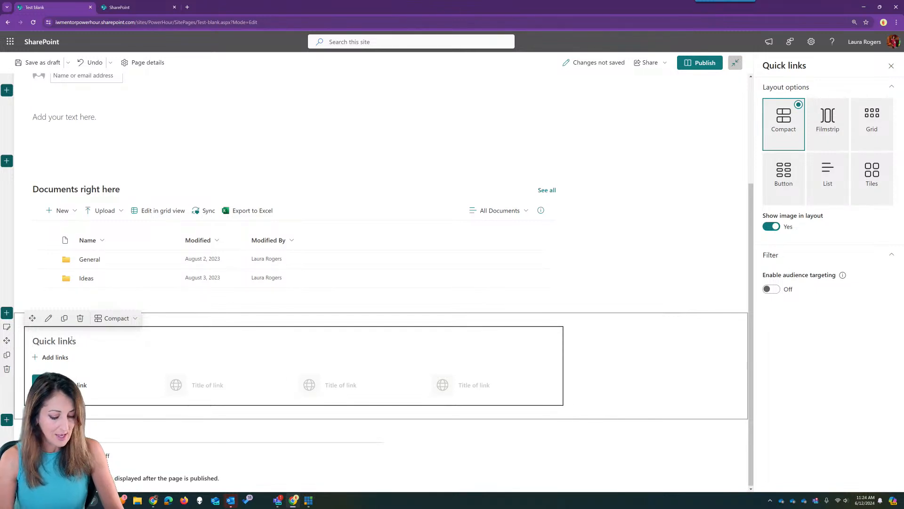
type("ere")
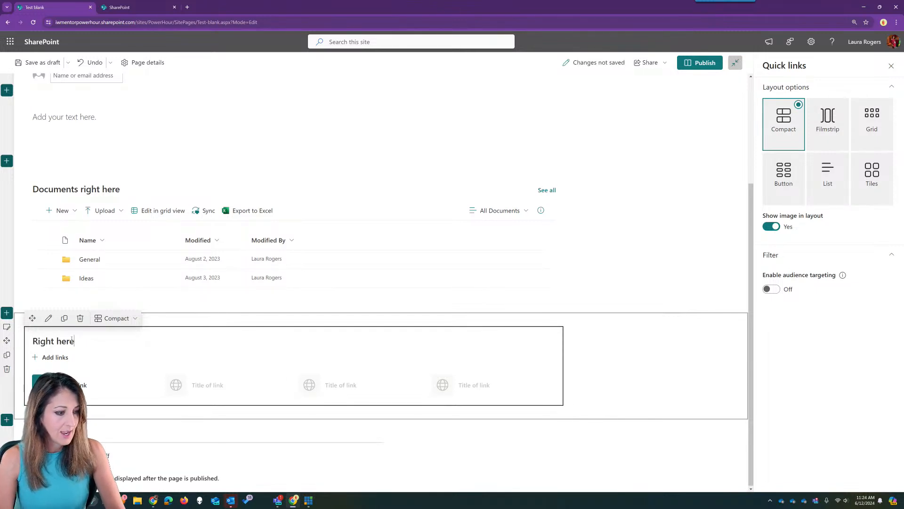
scroll(619, 344, "up", 1)
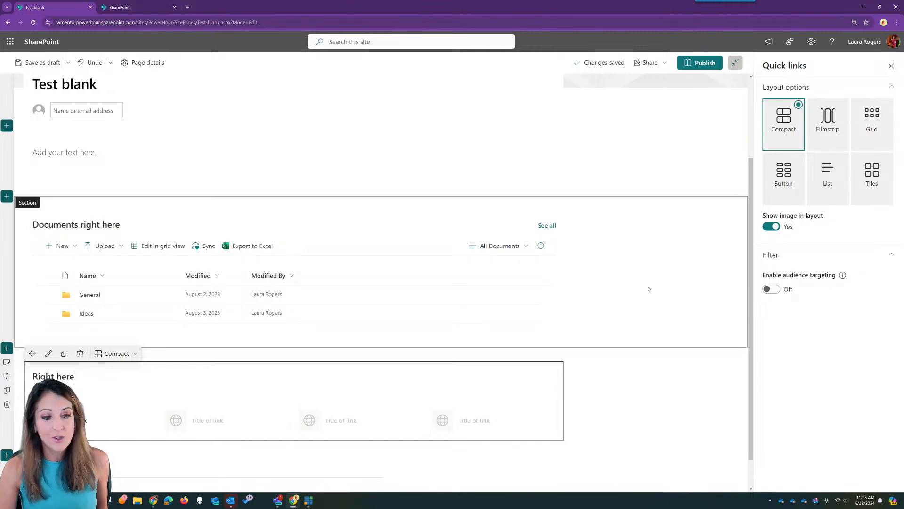
left_click(697, 63)
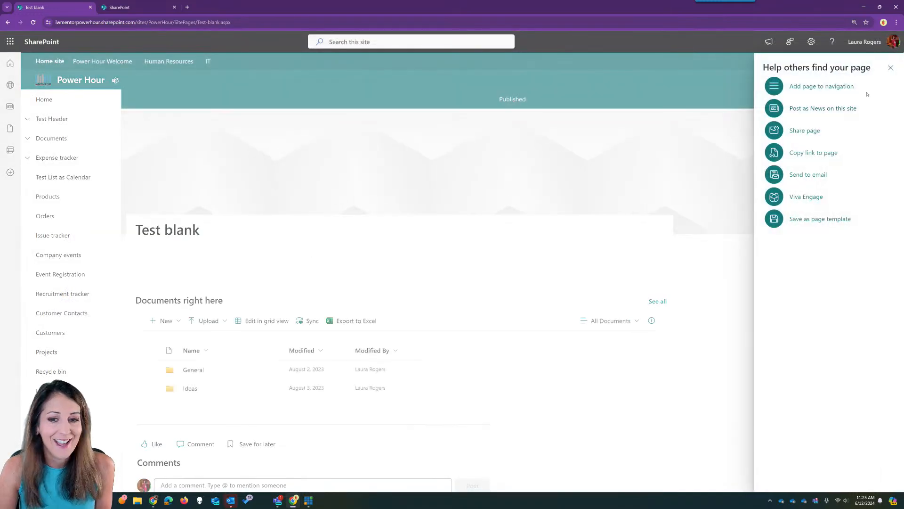
- Dismiss the page-promotion suggestions, go to the SharePoint start page, and bring the Teams notes window over
left_click(890, 67)
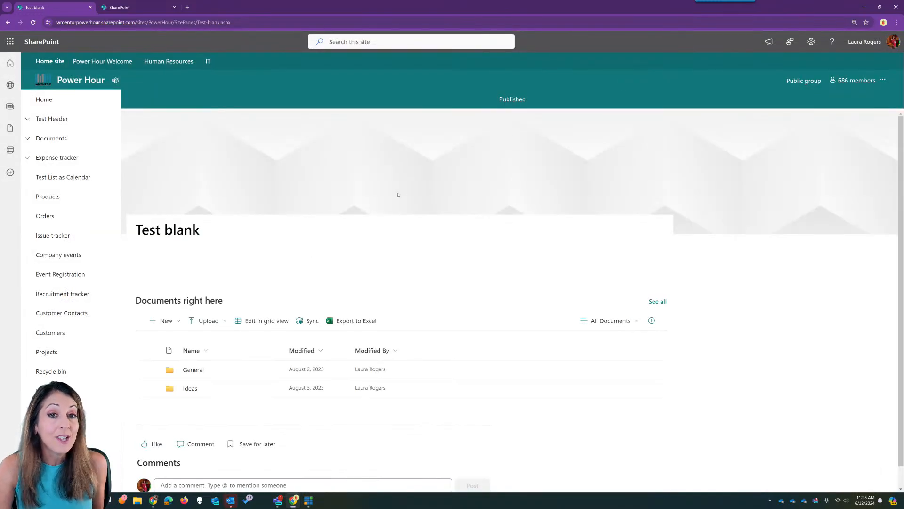
left_click(57, 43)
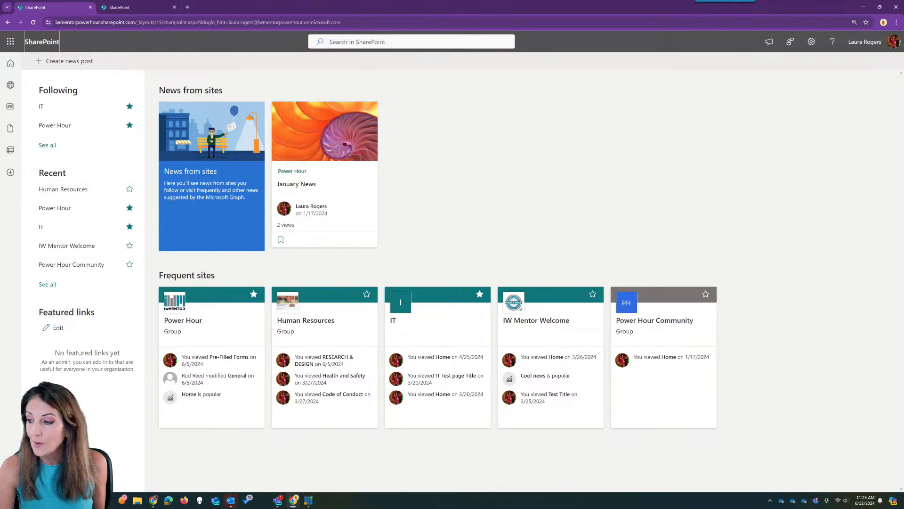
left_click_drag(903, 49, 565, 45)
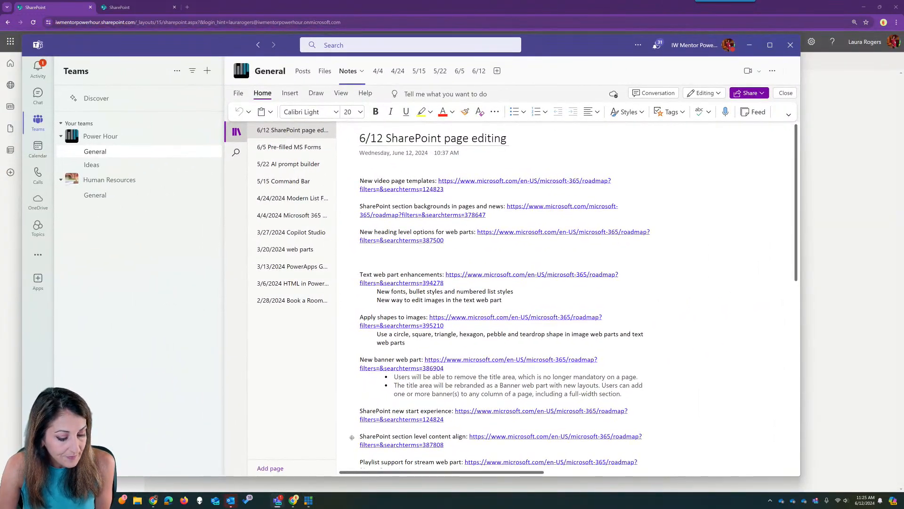
- Switch away from Teams and drag the admin center window over it
left_click(153, 500)
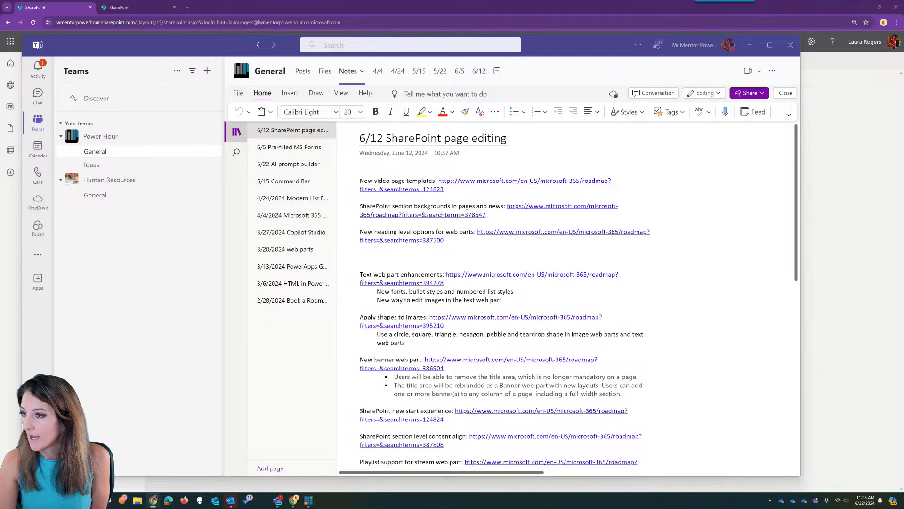
left_click_drag(903, 20, 605, 19)
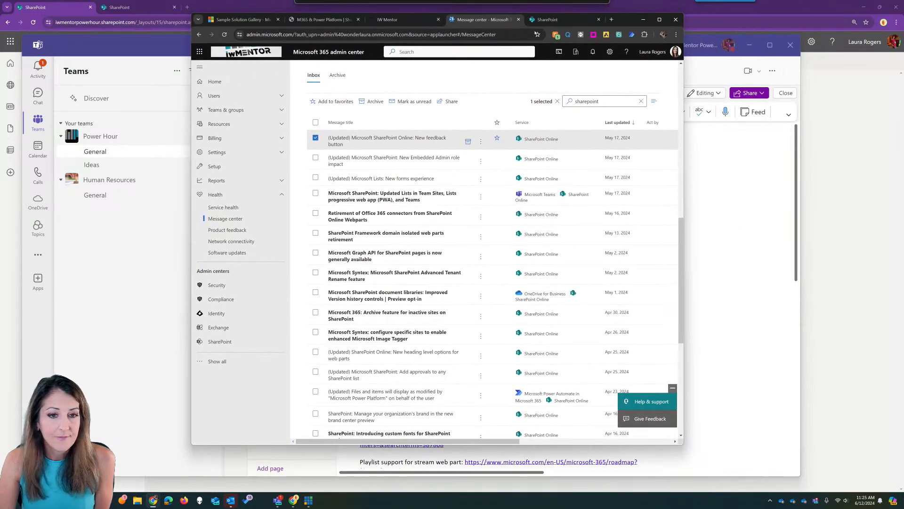
- Maximize the Message center, scroll to the newest SharePoint announcements, and zoom the browser in two steps
left_click(660, 19)
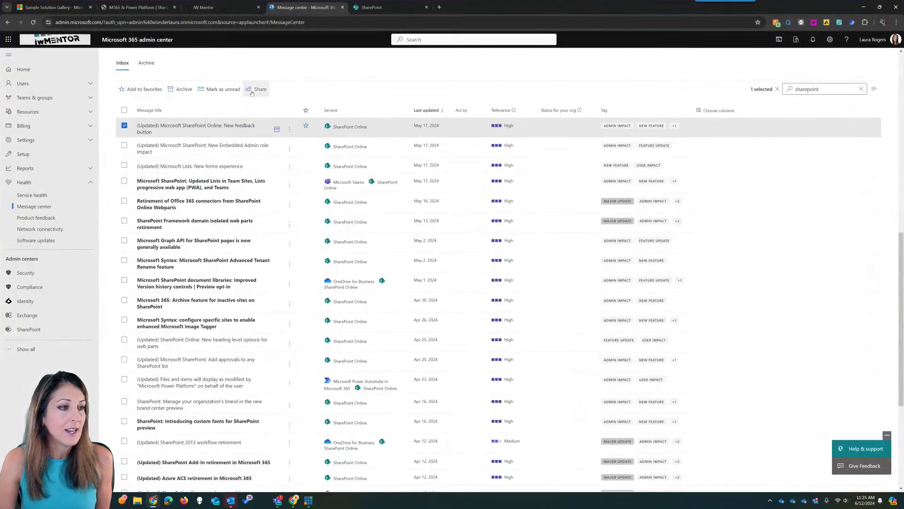
scroll(255, 89, "up", 5)
scroll(233, 49, "up", 5)
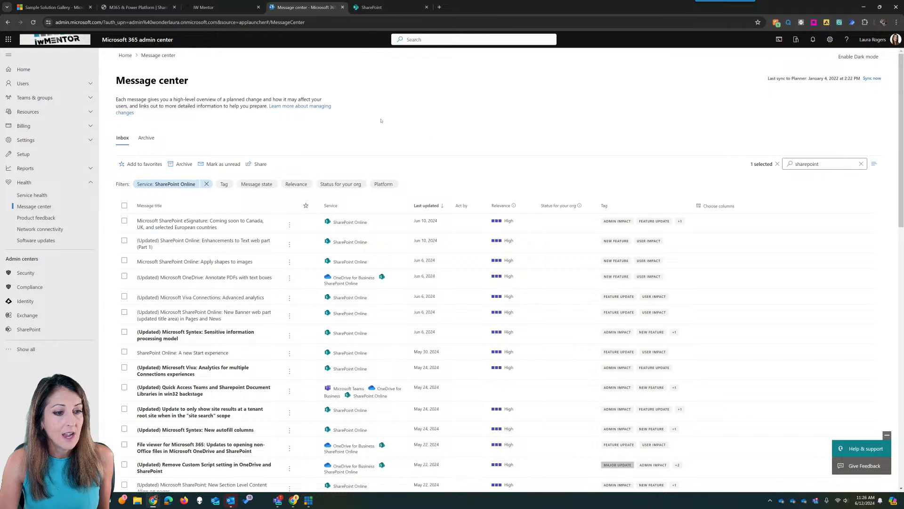
left_click(840, 165)
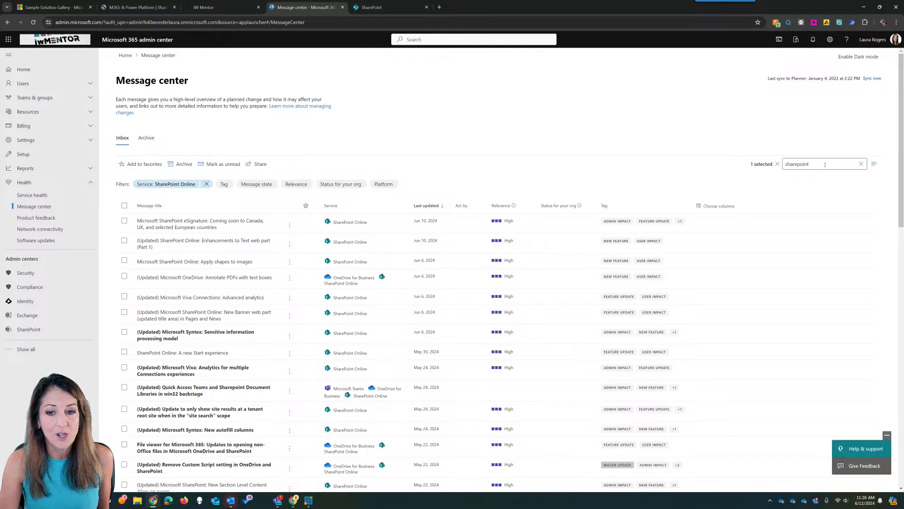
left_click(897, 23)
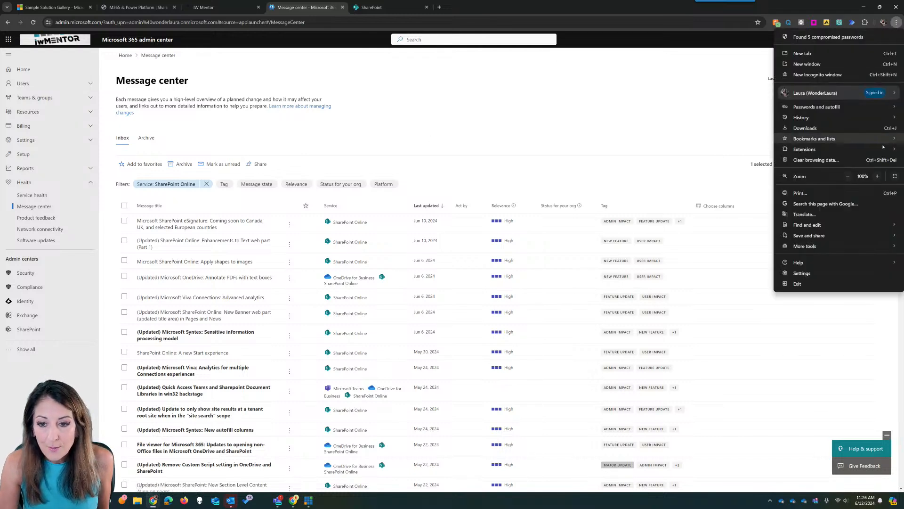
left_click(877, 176)
left_click(877, 176)
left_click(561, 144)
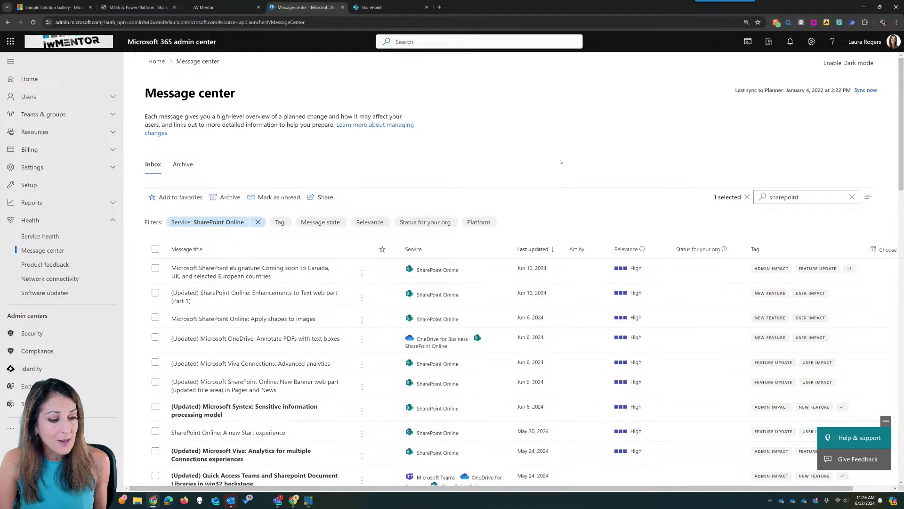
scroll(560, 161, "down", 1)
- Open 'SharePoint Online: A new Start experience' and read its details down to the admin note
left_click(257, 398)
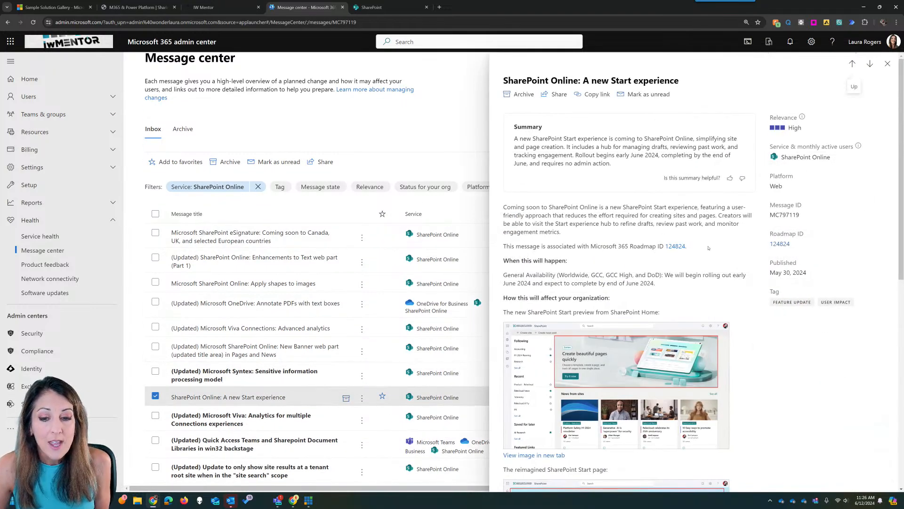
scroll(710, 257, "down", 2)
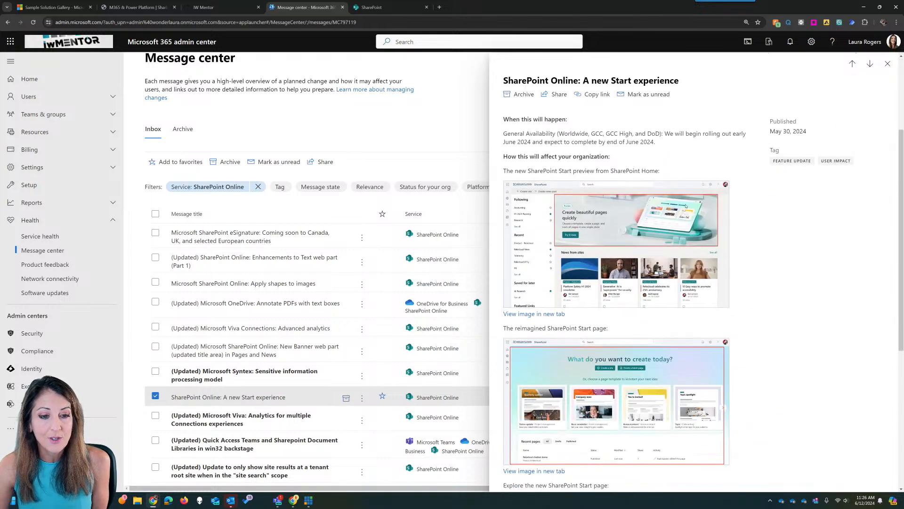
scroll(622, 226, "down", 1)
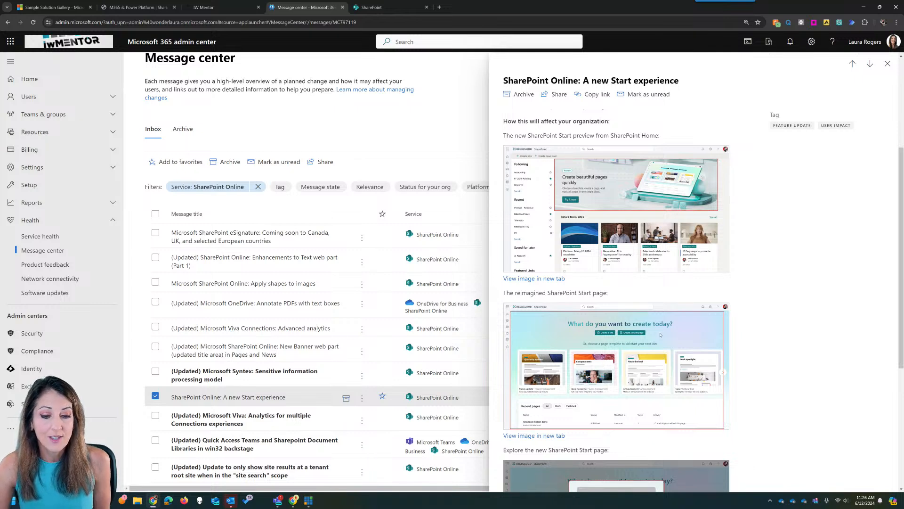
scroll(730, 344, "down", 1)
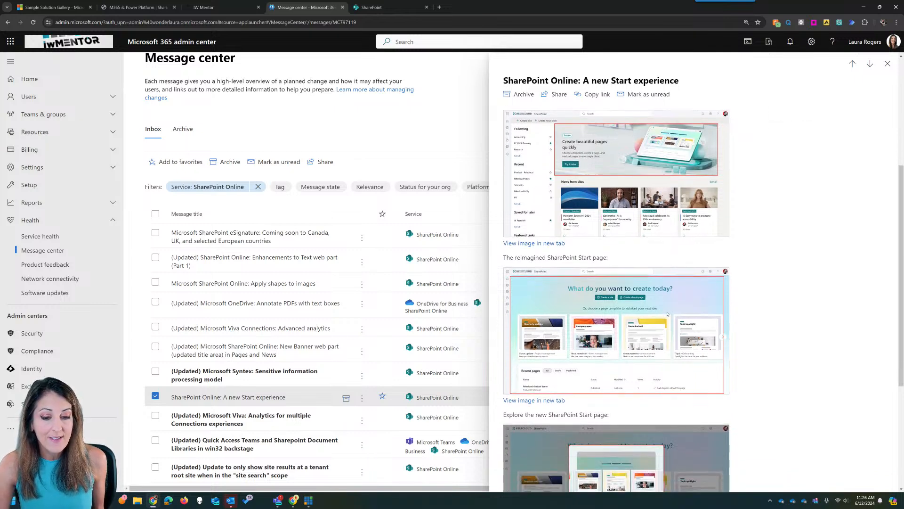
scroll(670, 315, "down", 2)
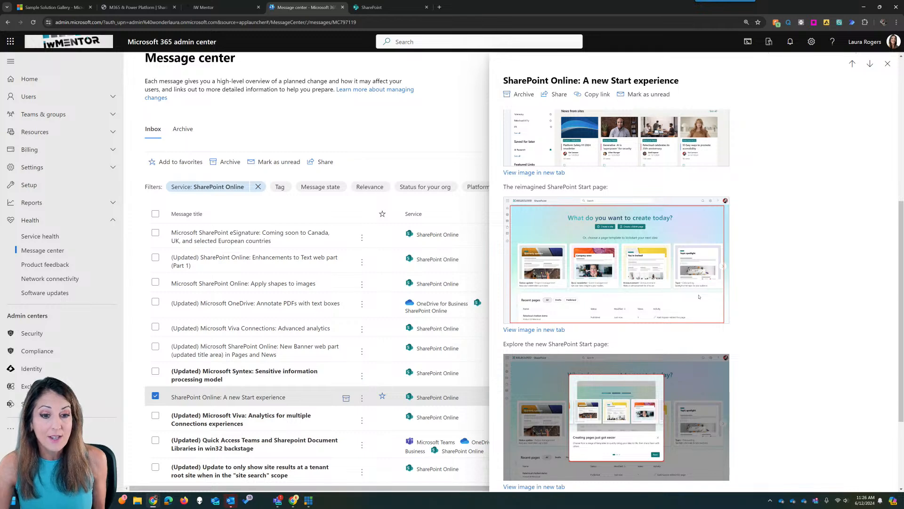
scroll(699, 296, "down", 3)
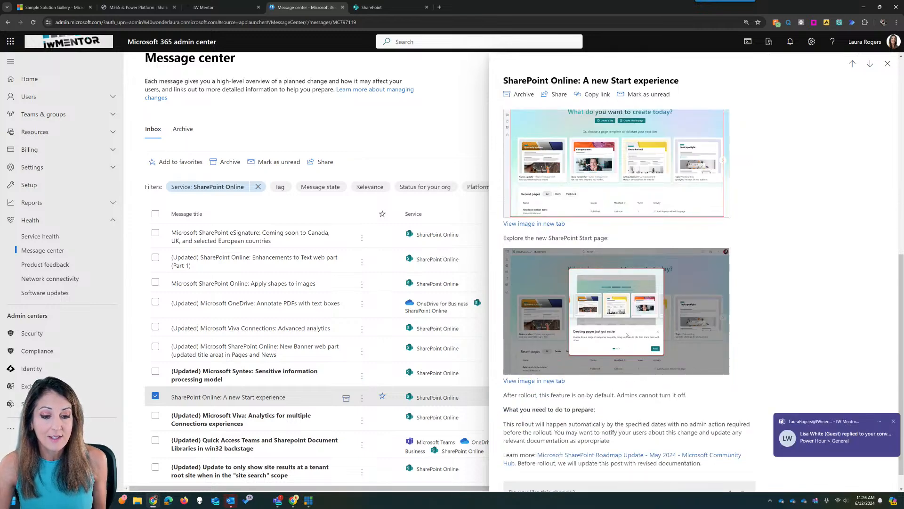
scroll(624, 372, "down", 1)
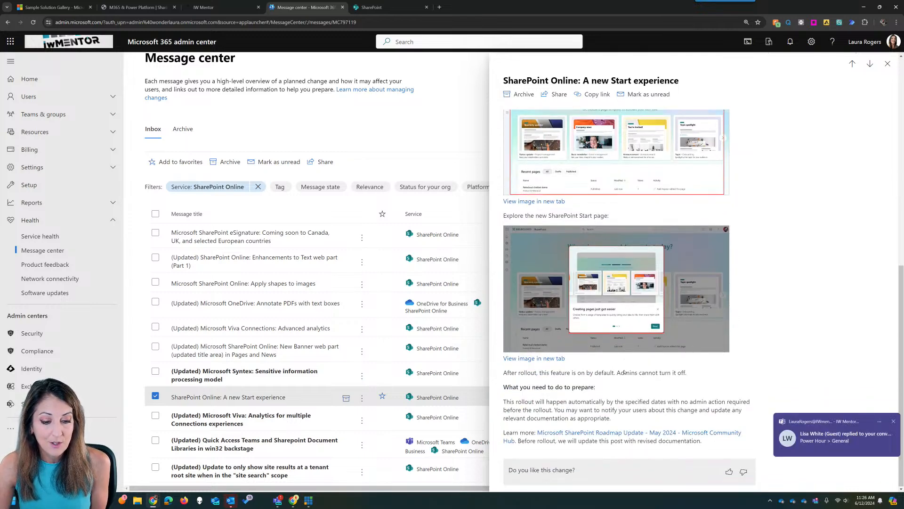
- Open the new reply in the Power Hour General post from the Teams notification
left_click(833, 435)
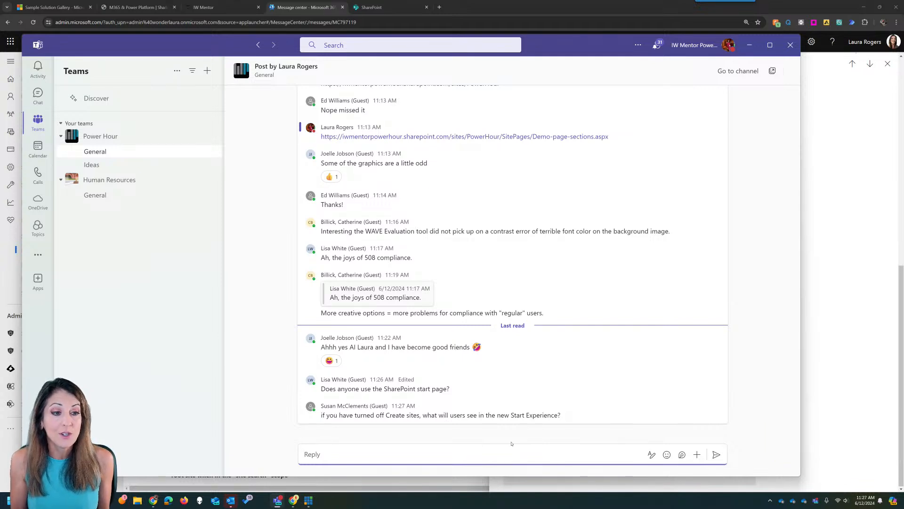
- Browse the Marketing site and its empty Documents library, then return to the SharePoint start page
left_click(387, 8)
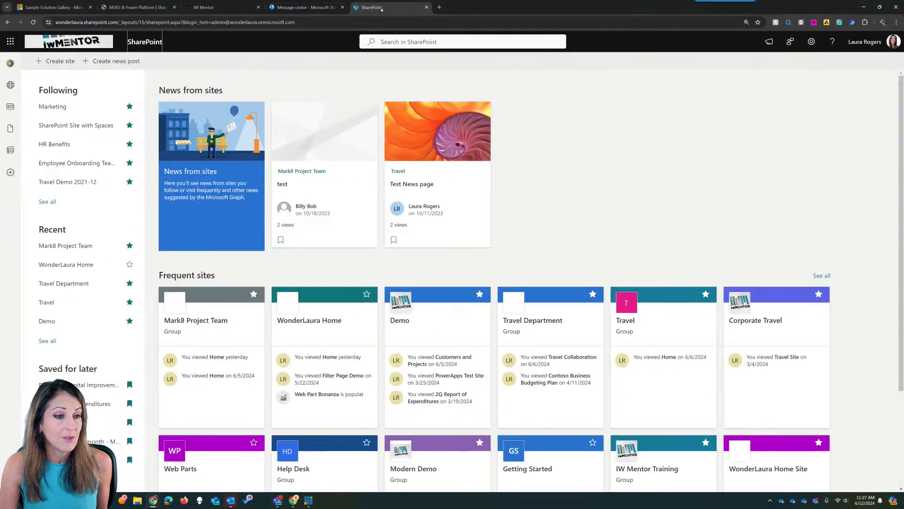
left_click(52, 106)
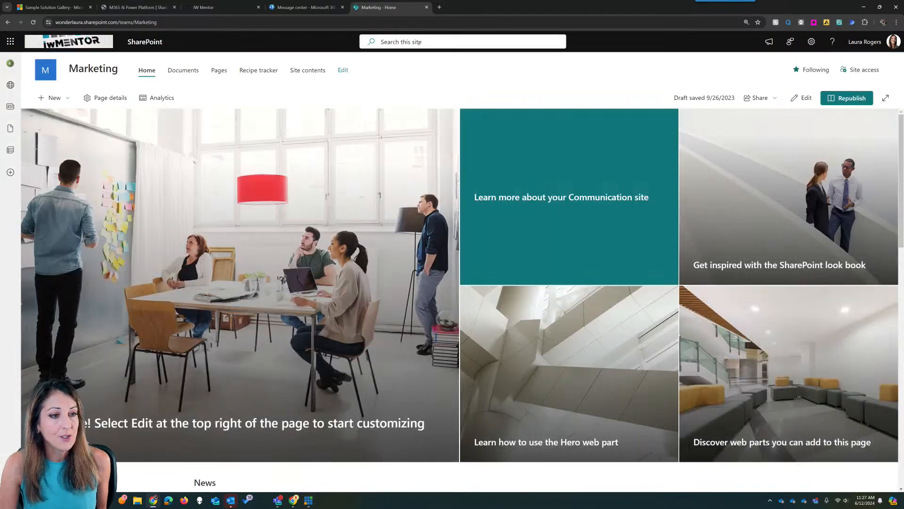
left_click(438, 41)
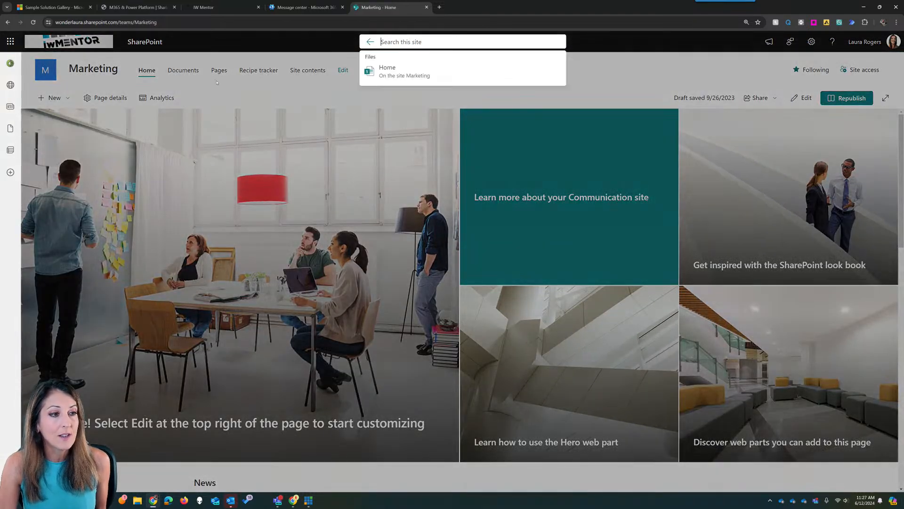
left_click(189, 75)
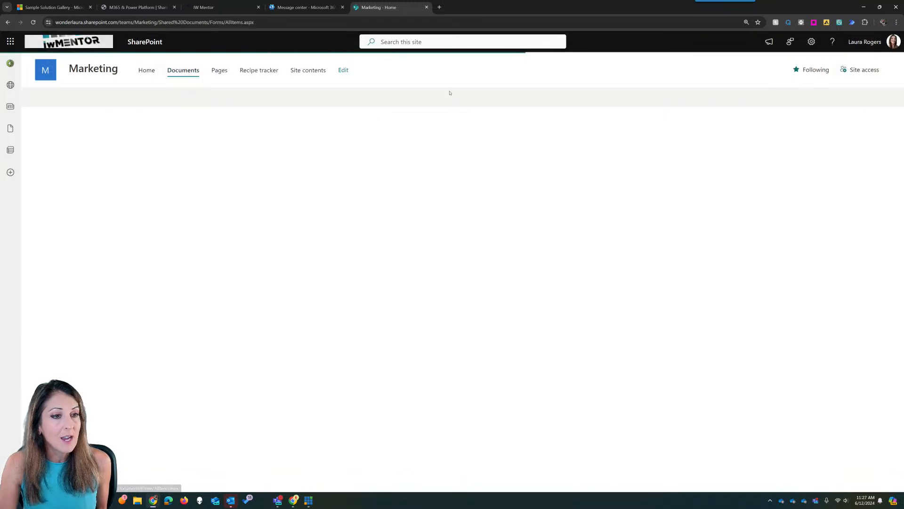
left_click(401, 42)
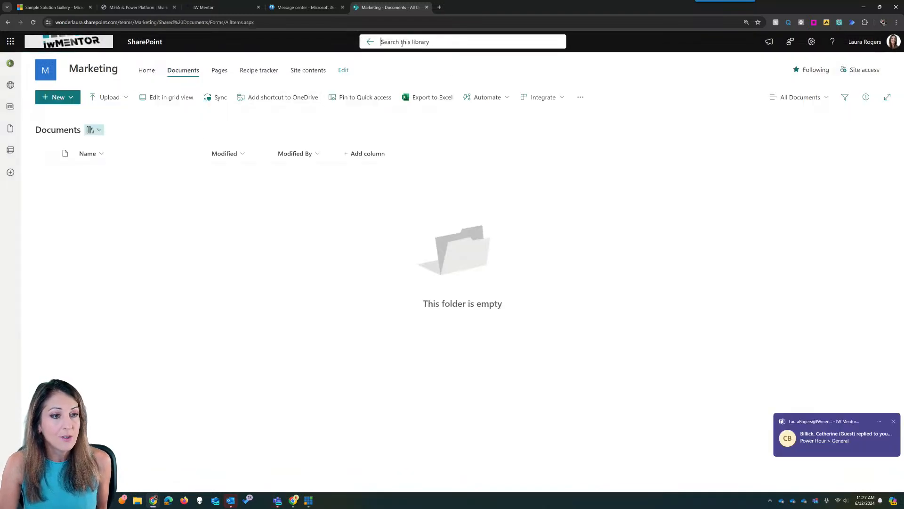
left_click(157, 71)
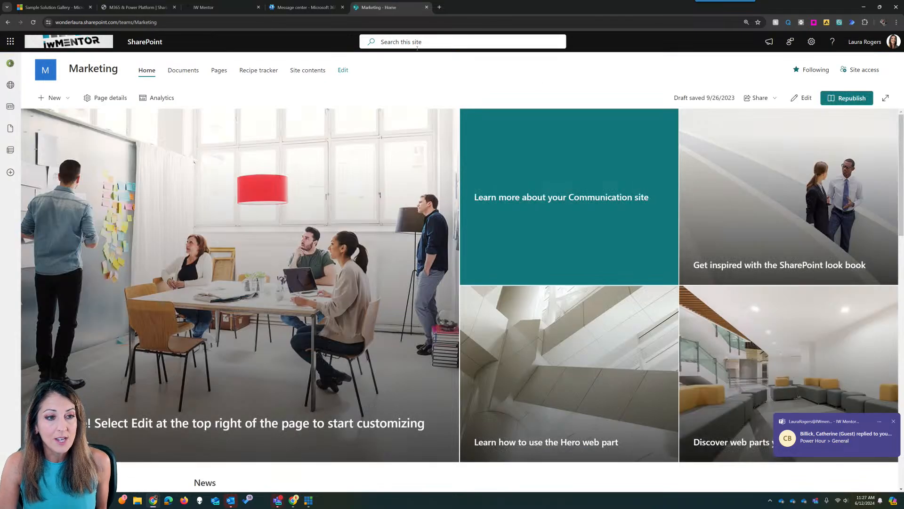
left_click(397, 42)
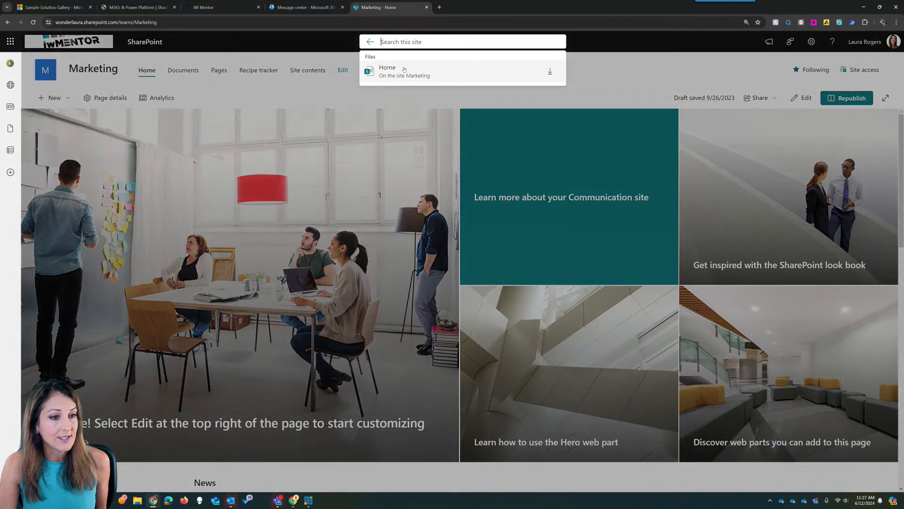
left_click(309, 49)
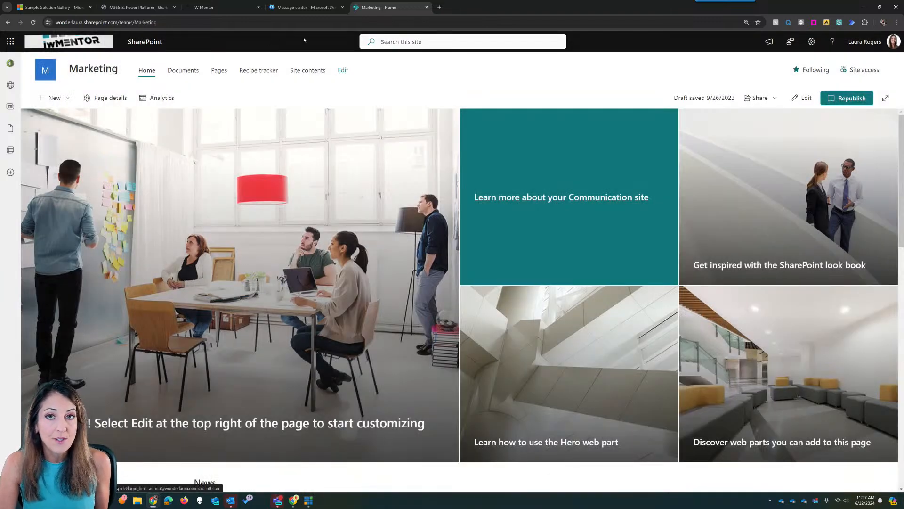
left_click(158, 43)
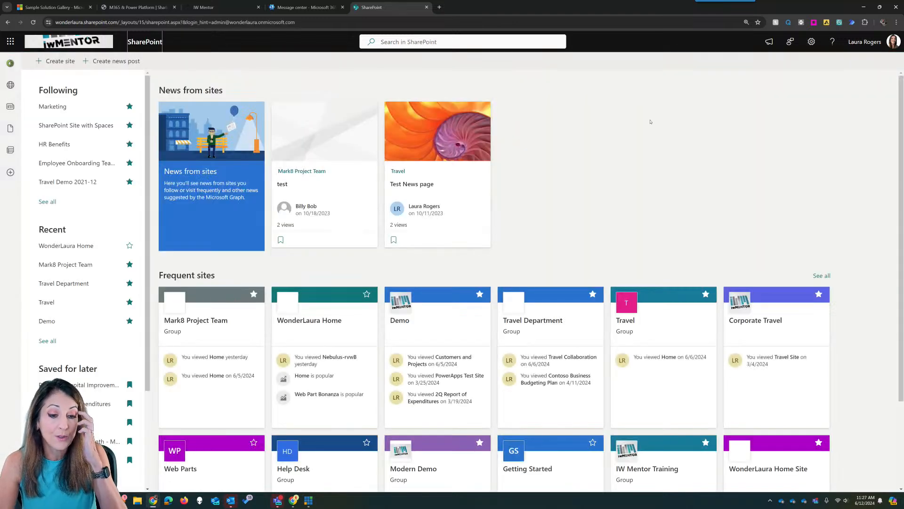
- Search all of SharePoint for 'benefits'
left_click(428, 41)
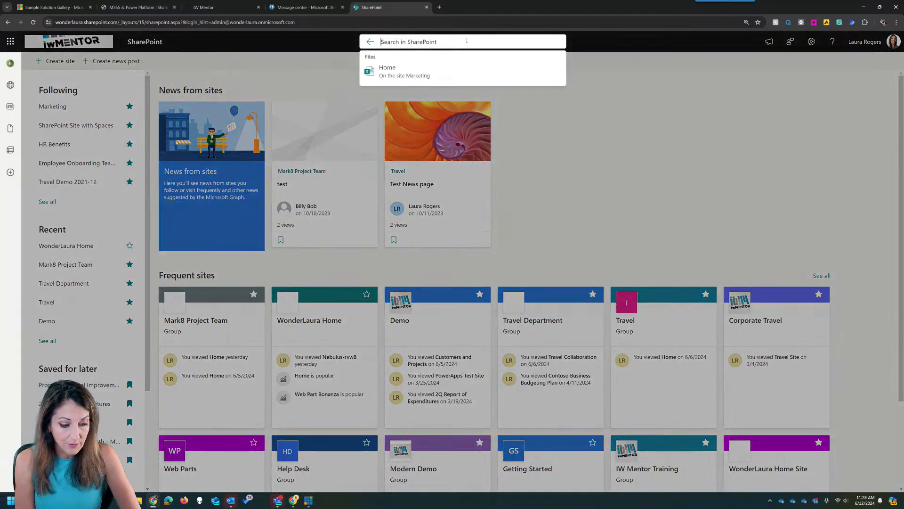
type("benefgits")
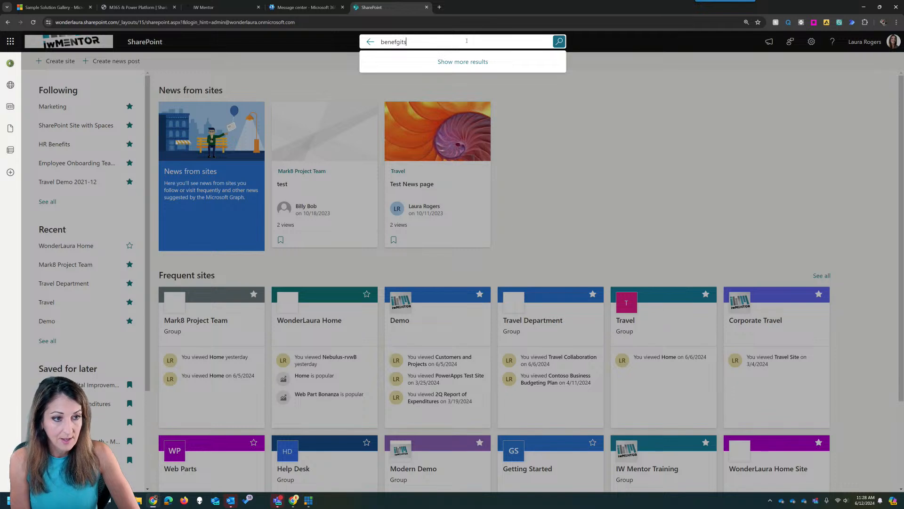
key("BackSpace")
key("BackSpace")
key("BackSpace")
type("fits")
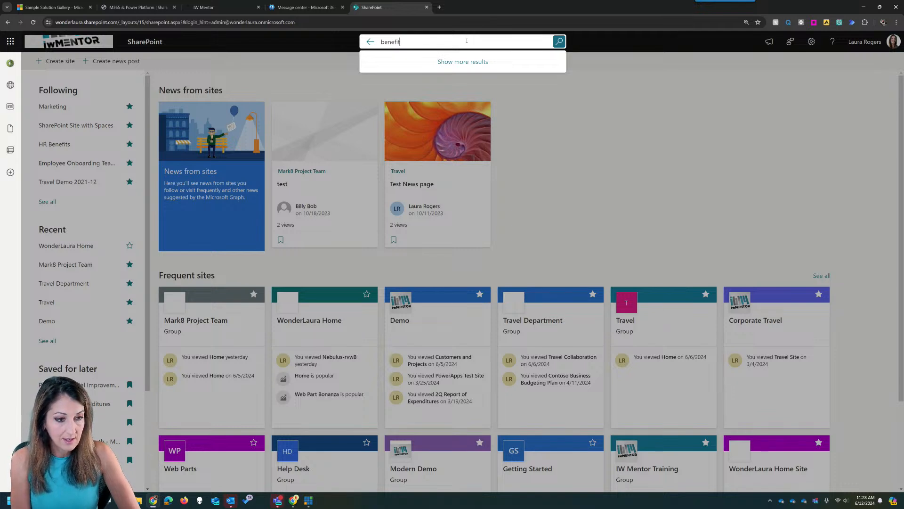
key("Return")
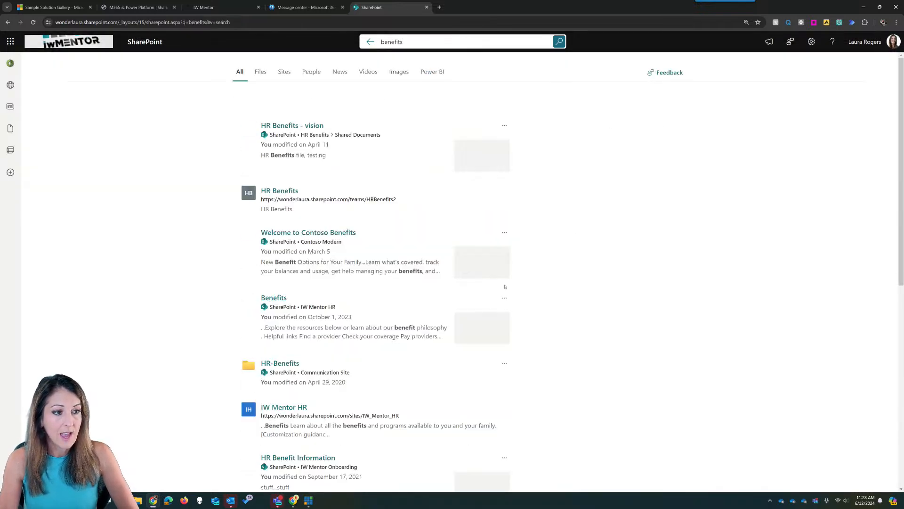
- Preview the HR Benefits - vision document, close it, and open 'Welcome to Contoso Benefits'
left_click(311, 127)
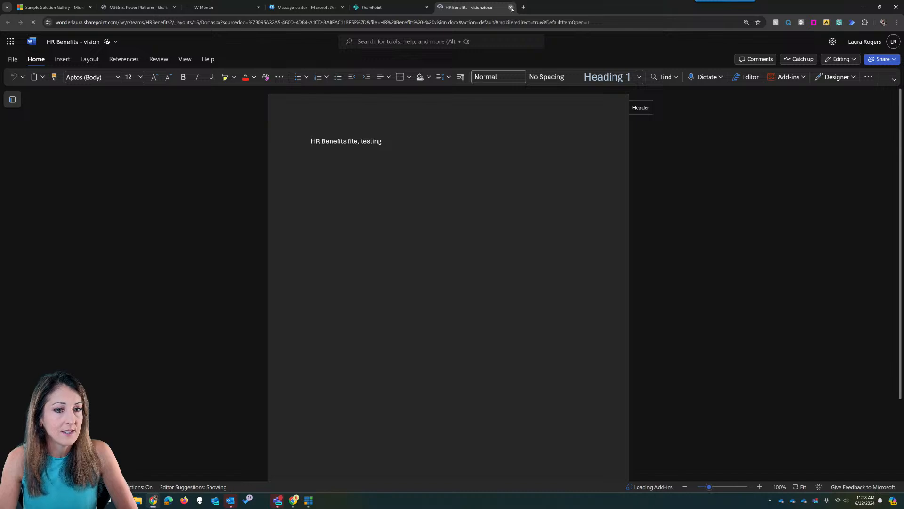
key("ctrl+w")
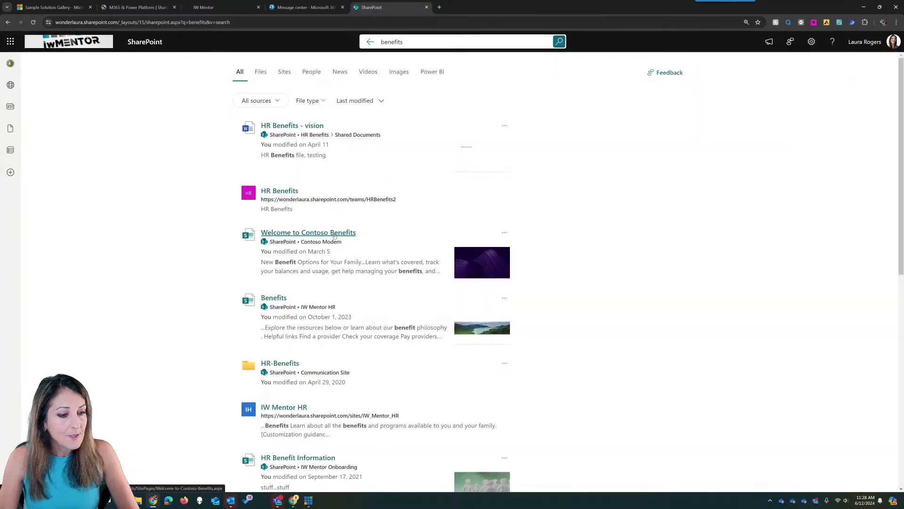
left_click(335, 234)
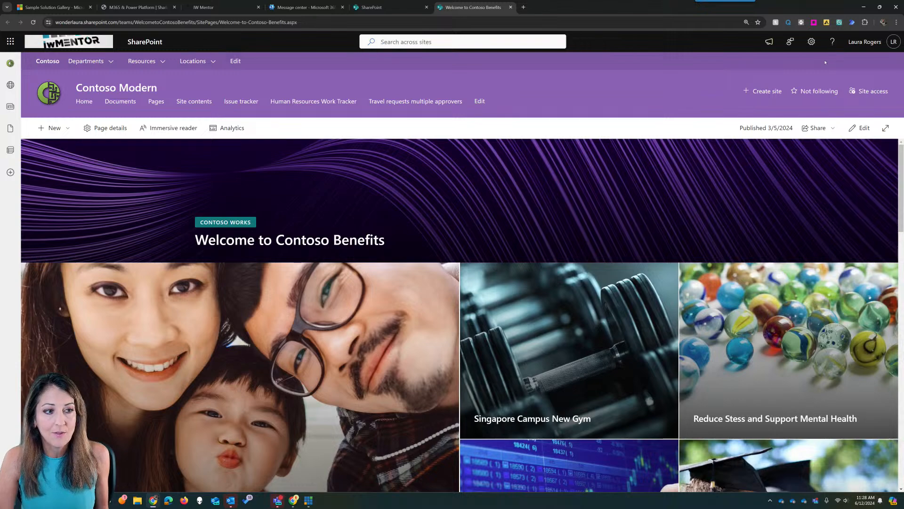
left_click(811, 41)
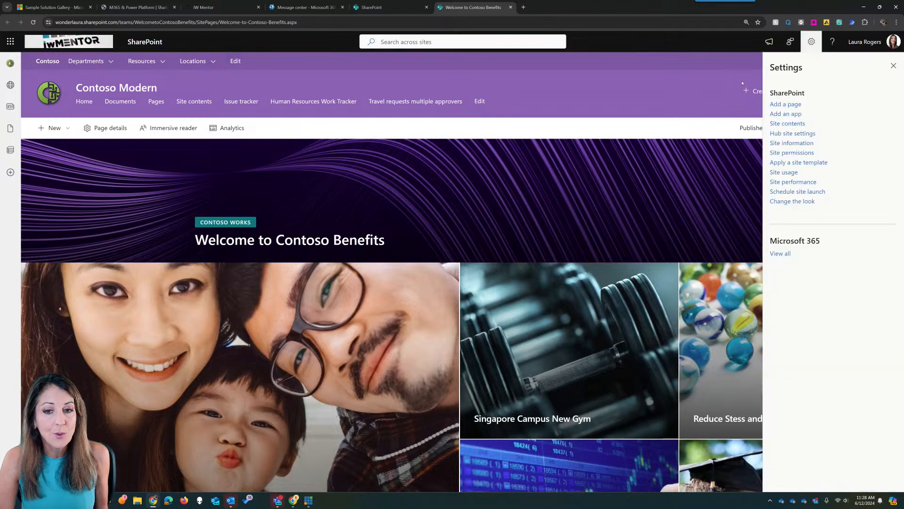
left_click(892, 66)
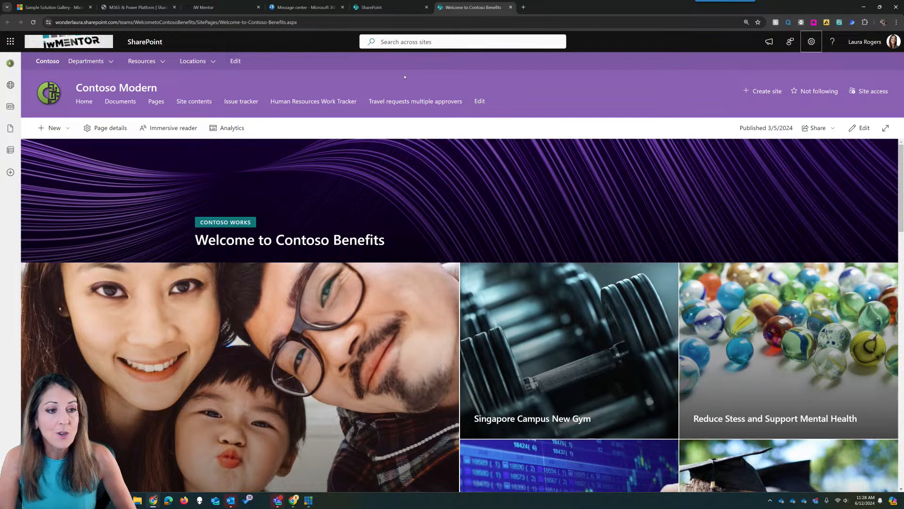
left_click(241, 101)
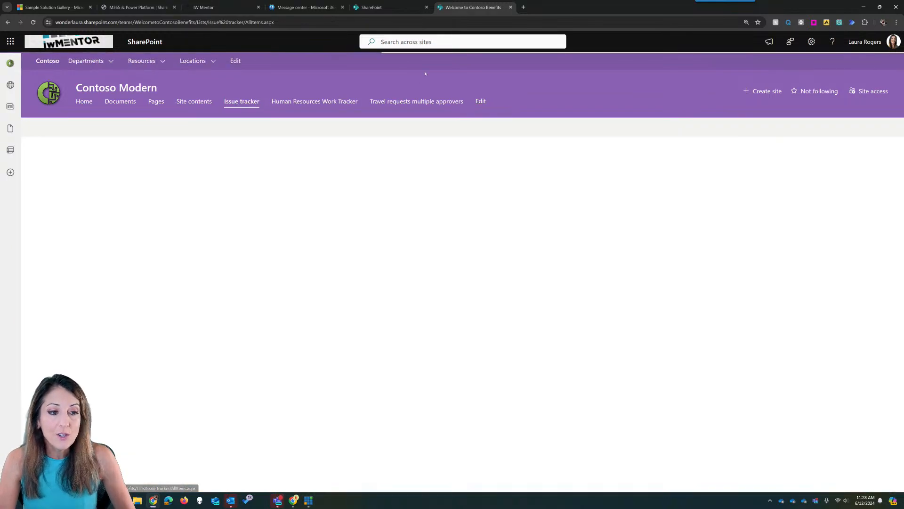
left_click(458, 43)
type("test")
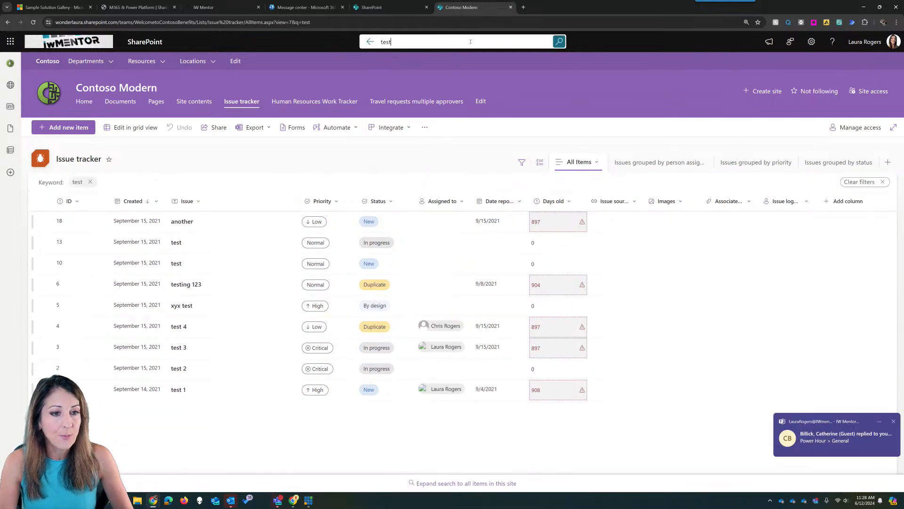
left_click(433, 43)
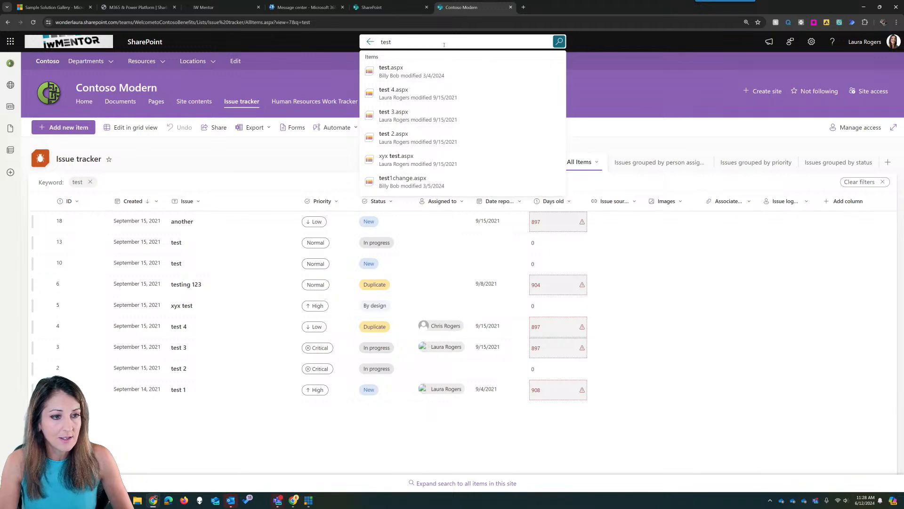
left_click_drag(429, 45, 367, 44)
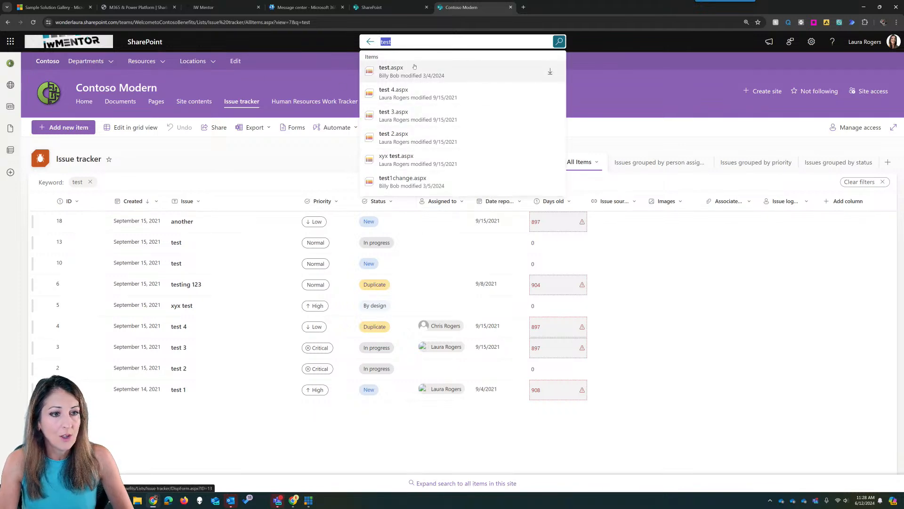
left_click(405, 42)
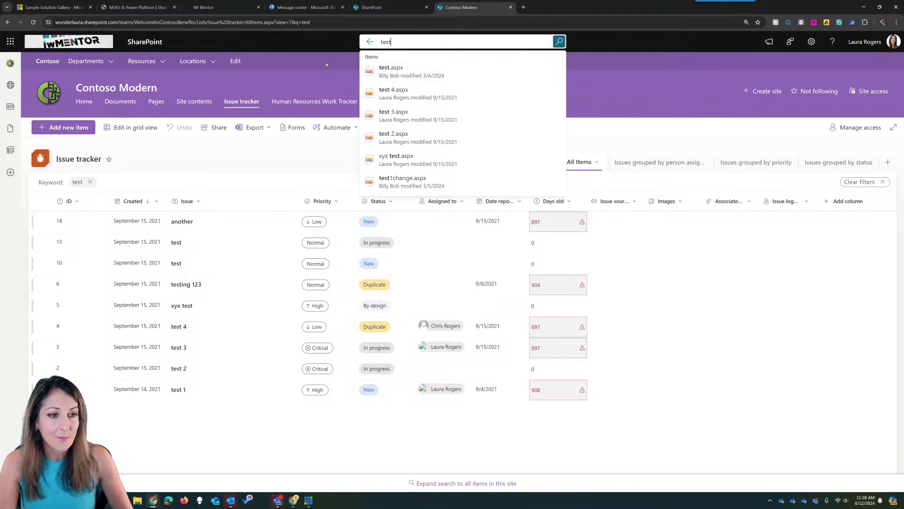
left_click(327, 64)
left_click(85, 102)
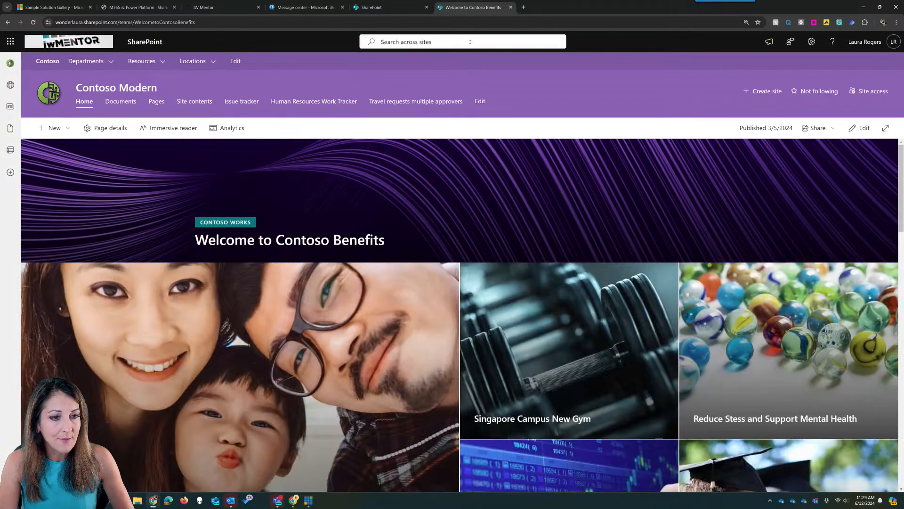
- Search for 'test' and widen the results to the whole Organization
left_click(464, 41)
type("test")
key("Return")
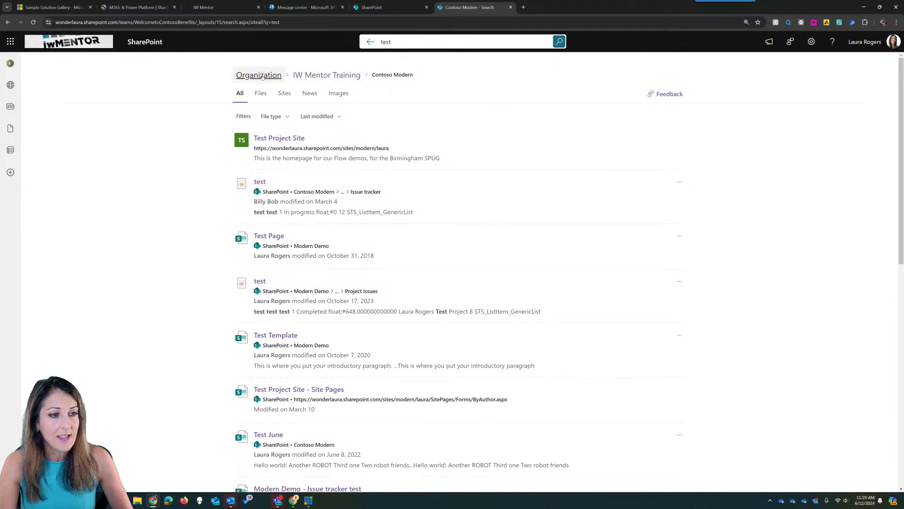
left_click(260, 76)
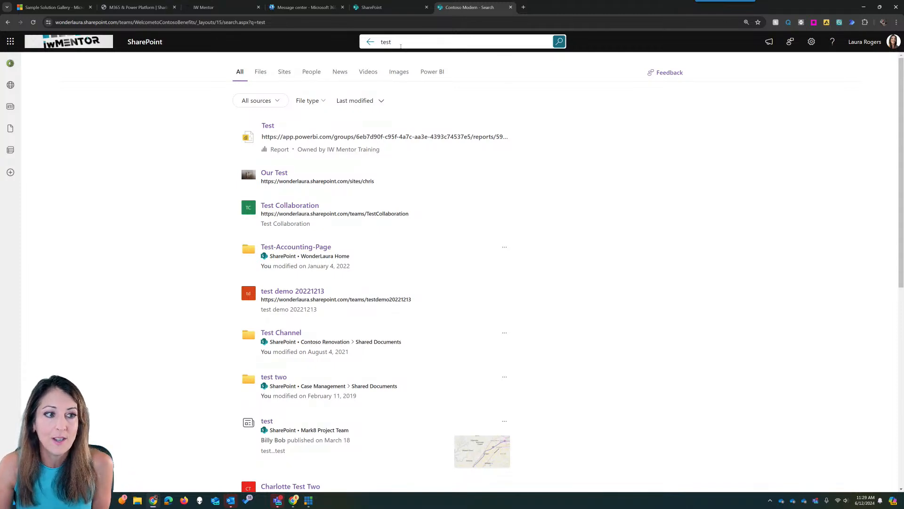
- Check the benefits results and Teams, then bring forward the other tenant's SharePoint start page
left_click(384, 7)
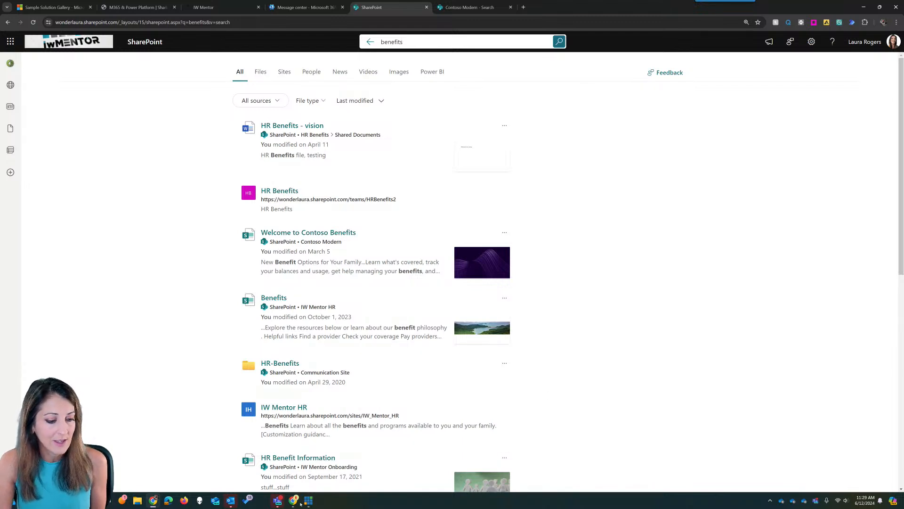
left_click(277, 502)
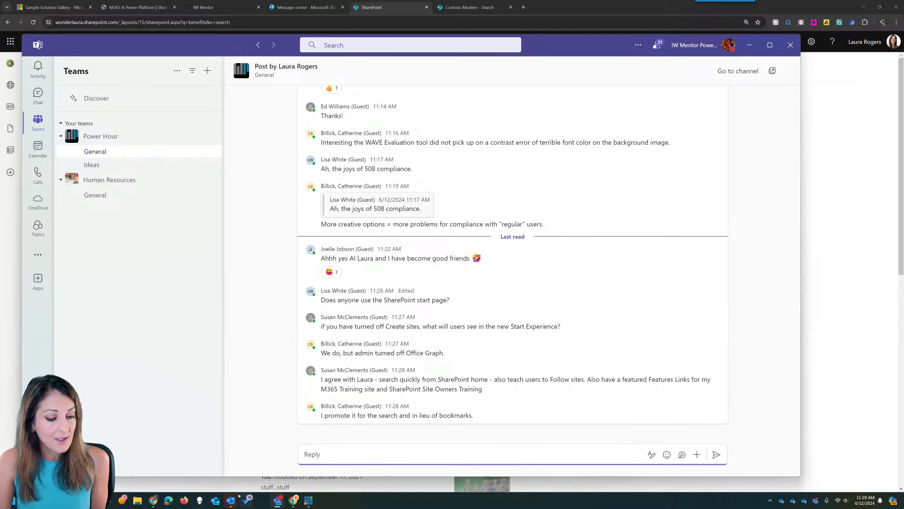
left_click(293, 500)
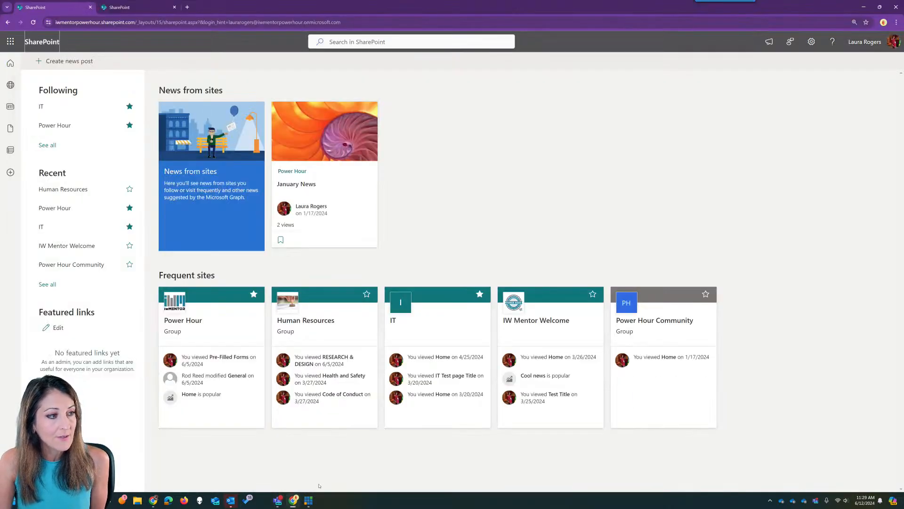
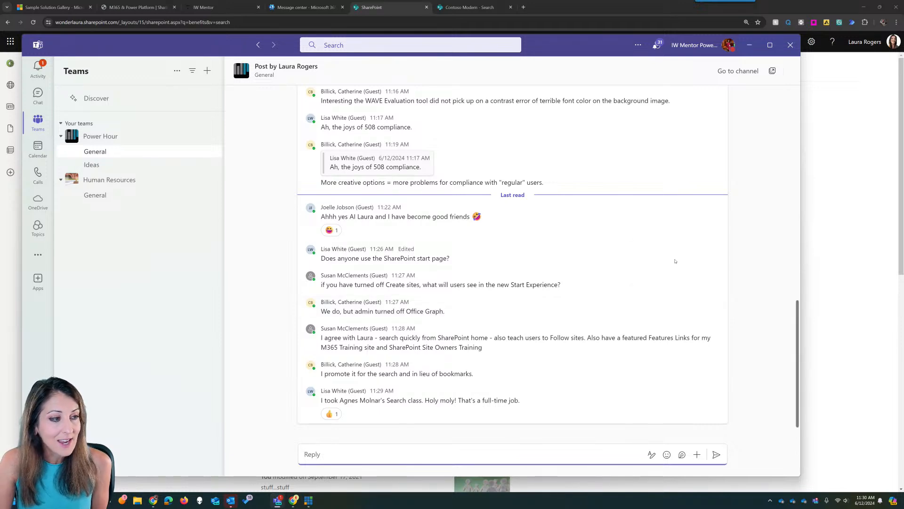
- Open the Notes tab of the Power Hour General channel in Teams
scroll(239, 168, "up", 1)
scroll(238, 168, "up", 10)
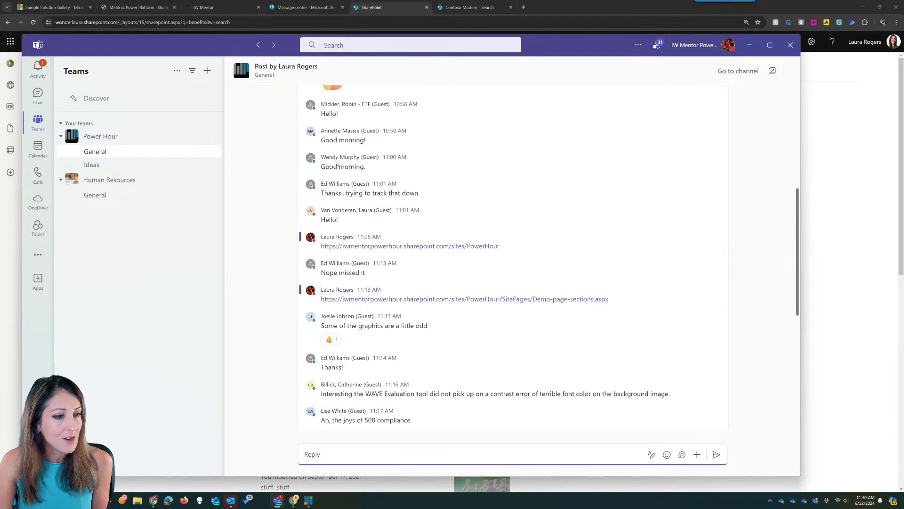
left_click(98, 151)
left_click(344, 72)
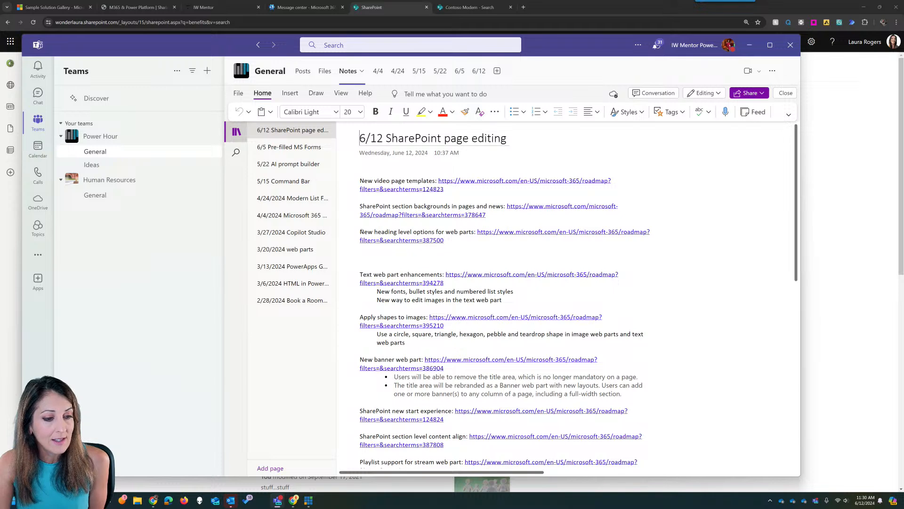
- Read the '6/12 SharePoint page editing' note down to 'Add approvals to any list'
left_click(360, 185)
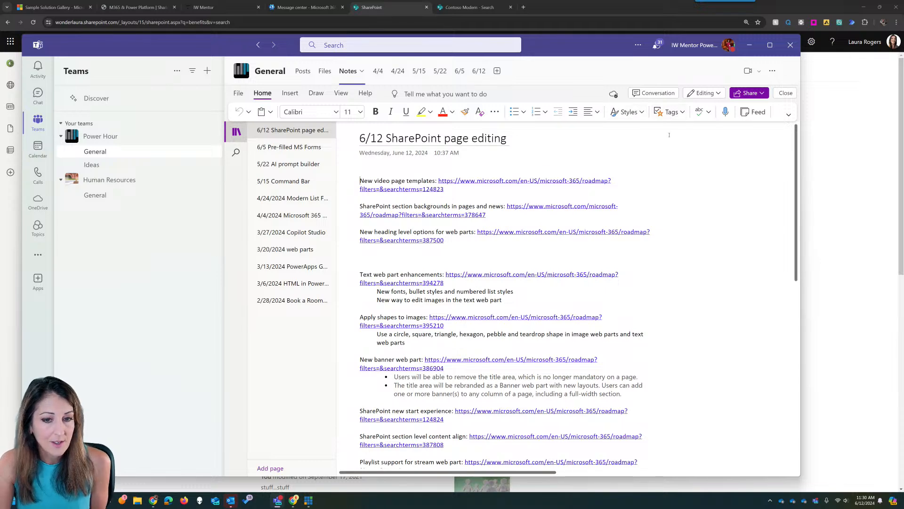
left_click(683, 112)
left_click(683, 112)
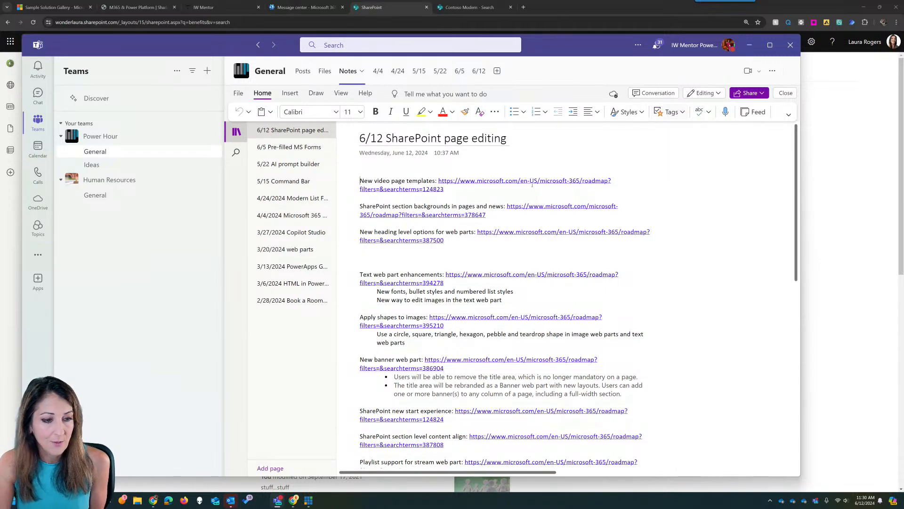
scroll(530, 269, "down", 3)
scroll(529, 268, "down", 1)
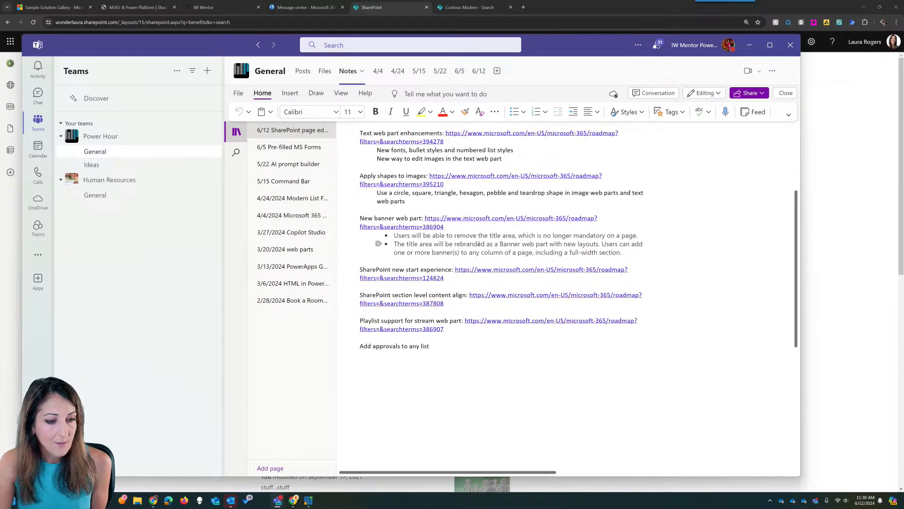
left_click(442, 269)
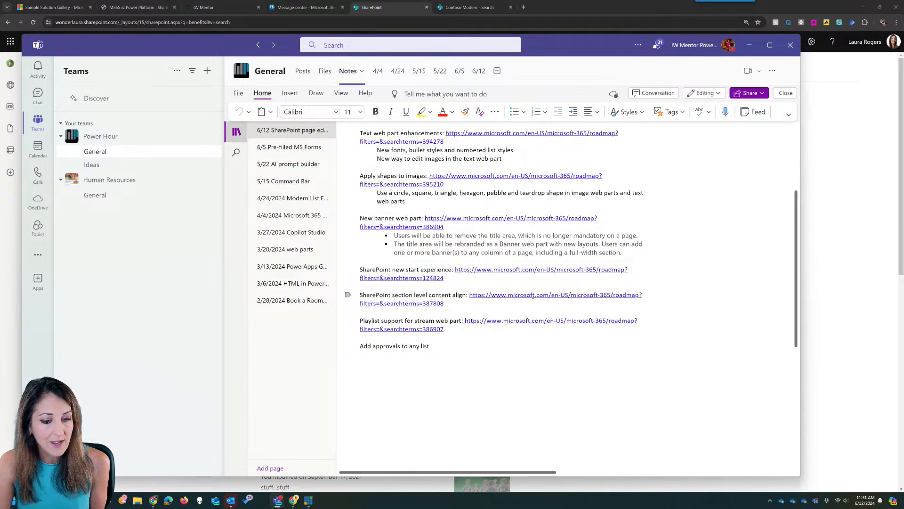
- Search Message center for 'section' and read the 'New Section Level Content Align on pages' post
left_click(310, 7)
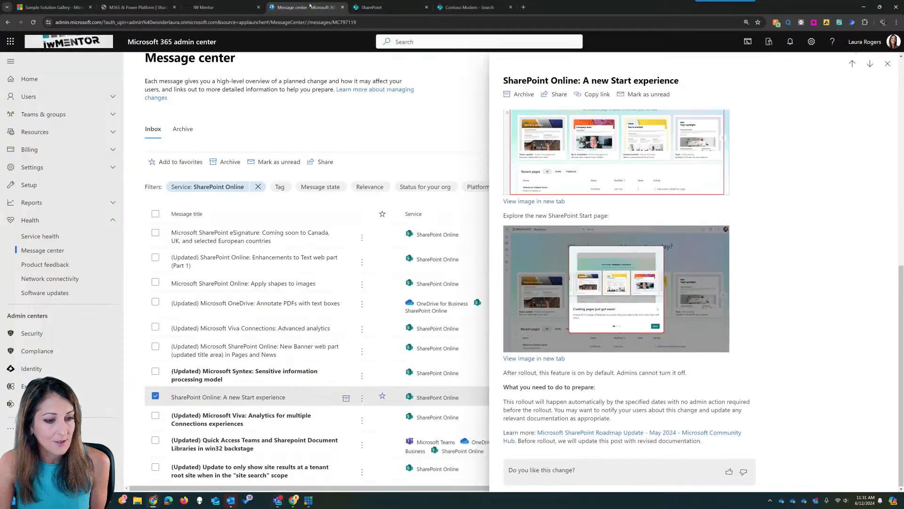
left_click(887, 63)
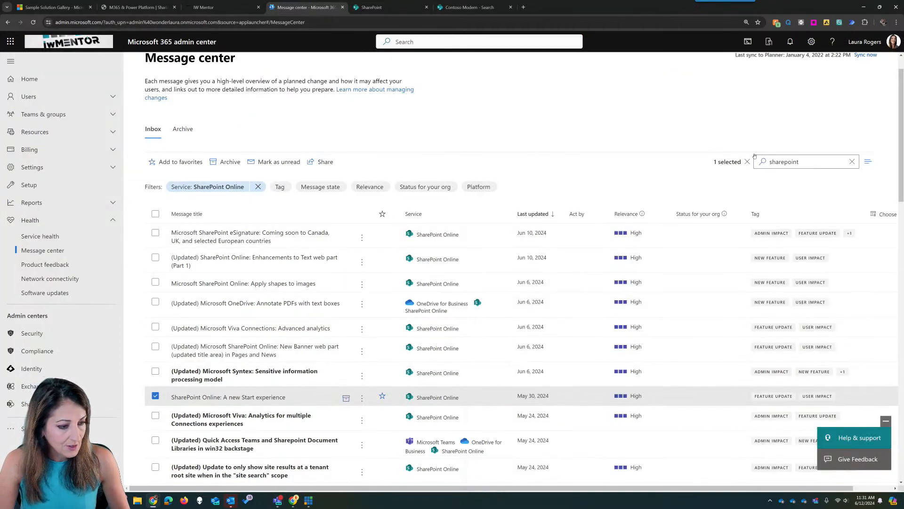
left_click(786, 161)
left_click_drag(786, 161, 749, 163)
type("section")
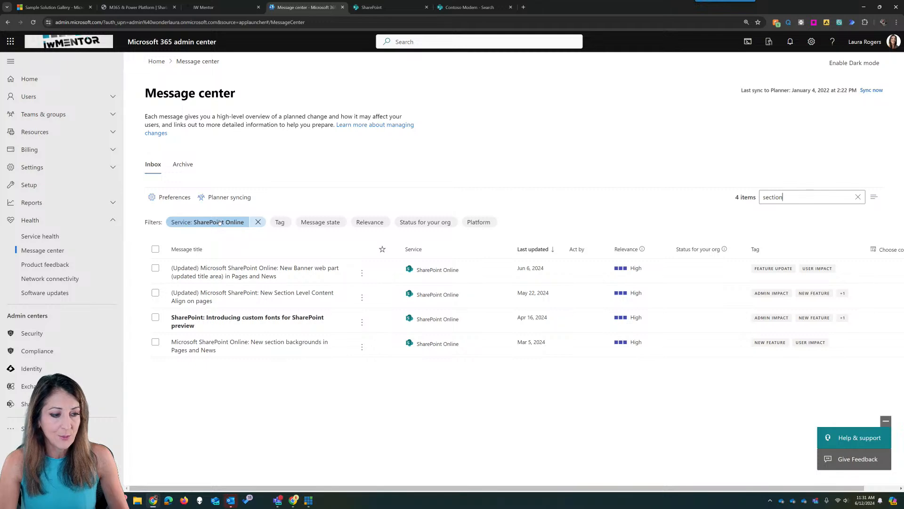
left_click(267, 294)
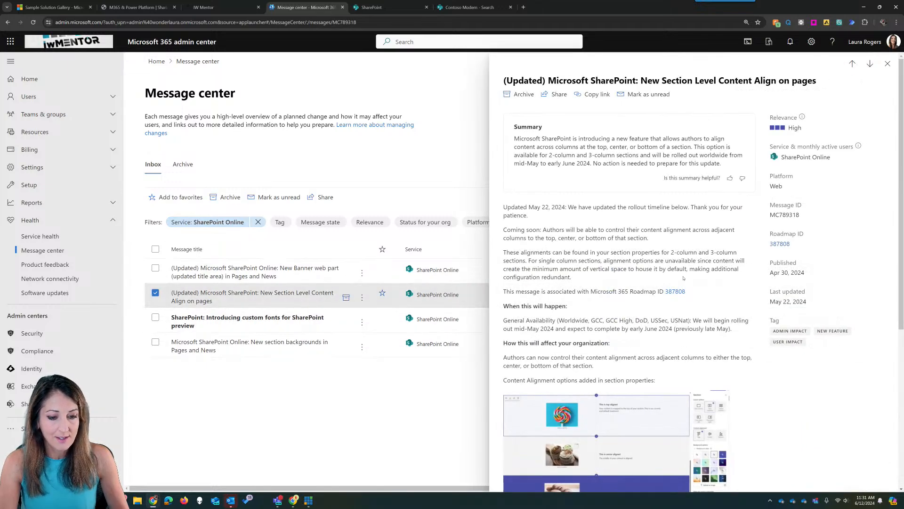
scroll(683, 278, "down", 3)
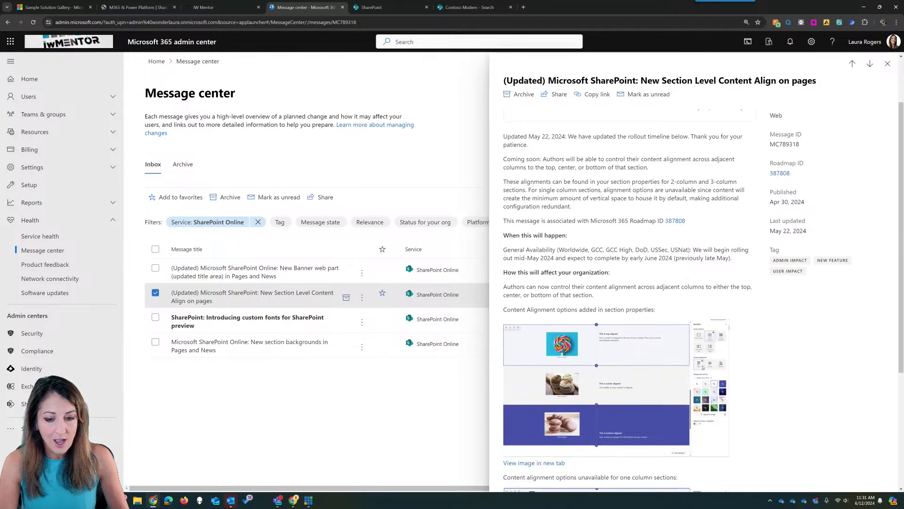
scroll(716, 353, "down", 3)
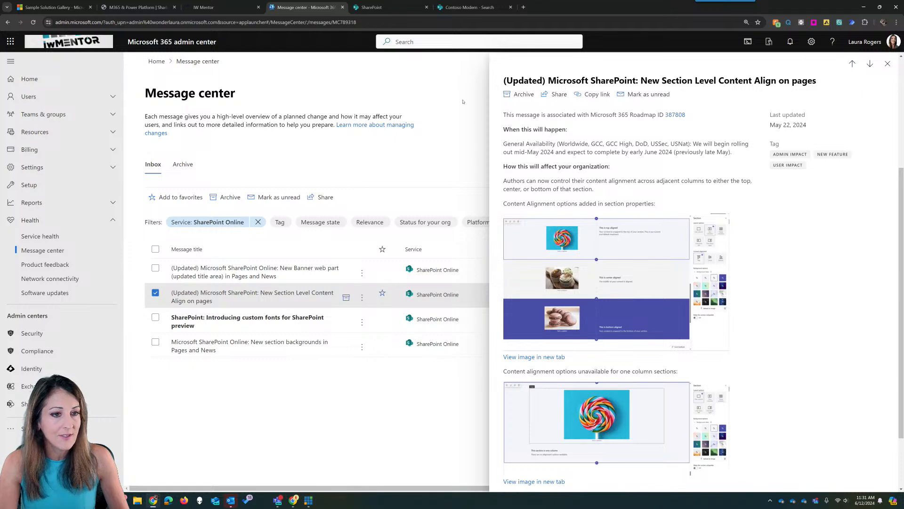
- Go to the Power Hour site in SharePoint and put its home page into edit mode
mouse_move(295, 503)
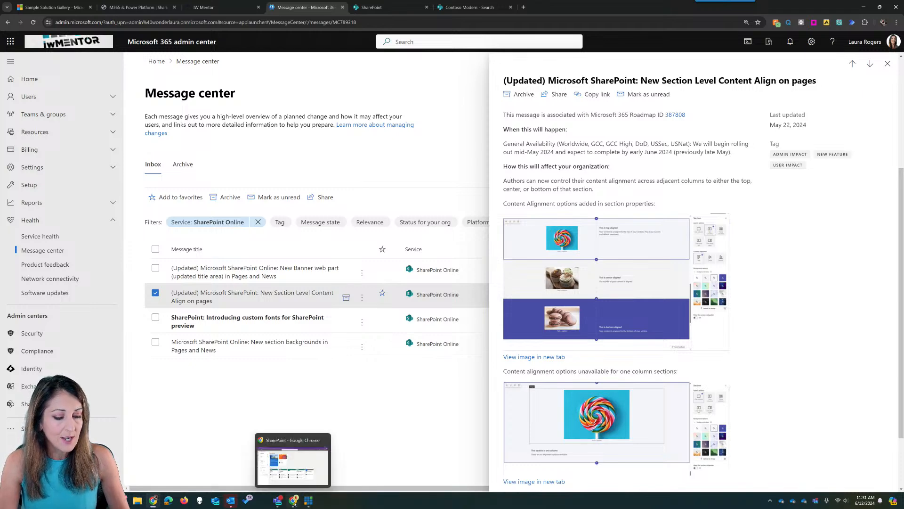
left_click(292, 464)
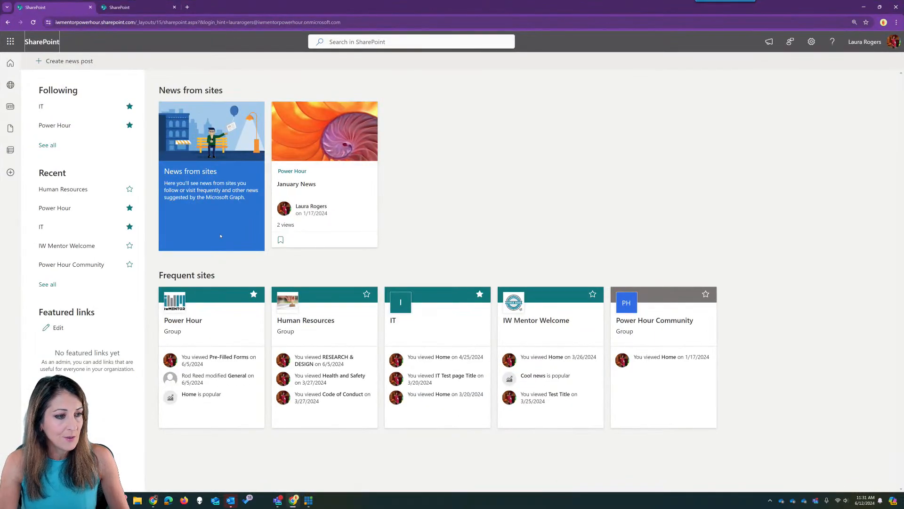
left_click(324, 184)
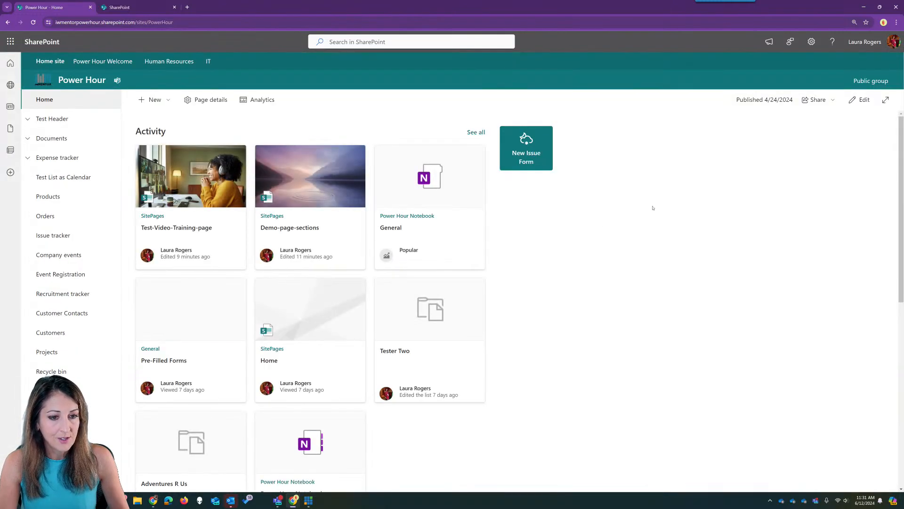
left_click(859, 99)
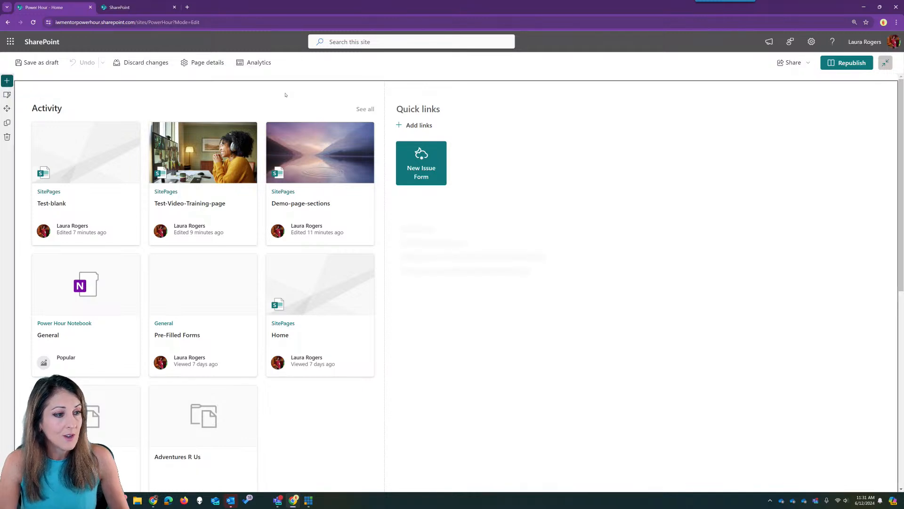
- Try center and bottom alignment on the one-third-right top section, then restore top alignment
left_click(7, 95)
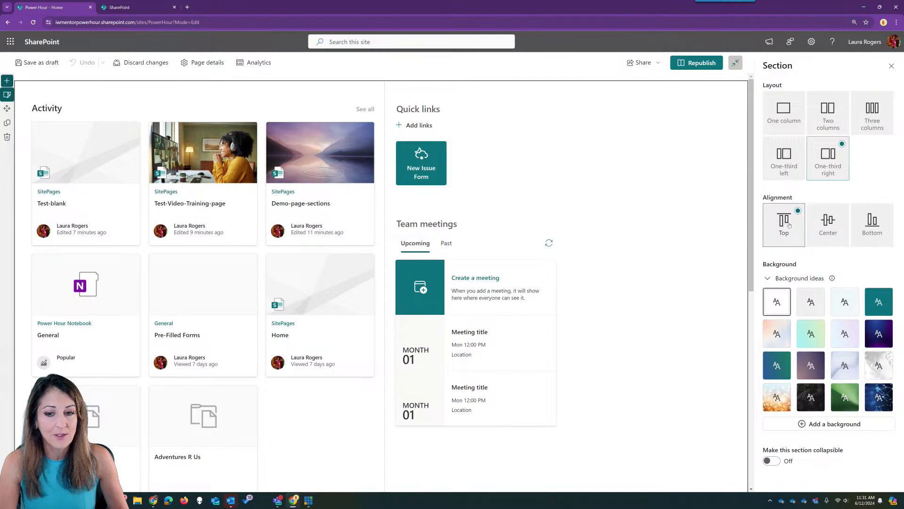
left_click(831, 224)
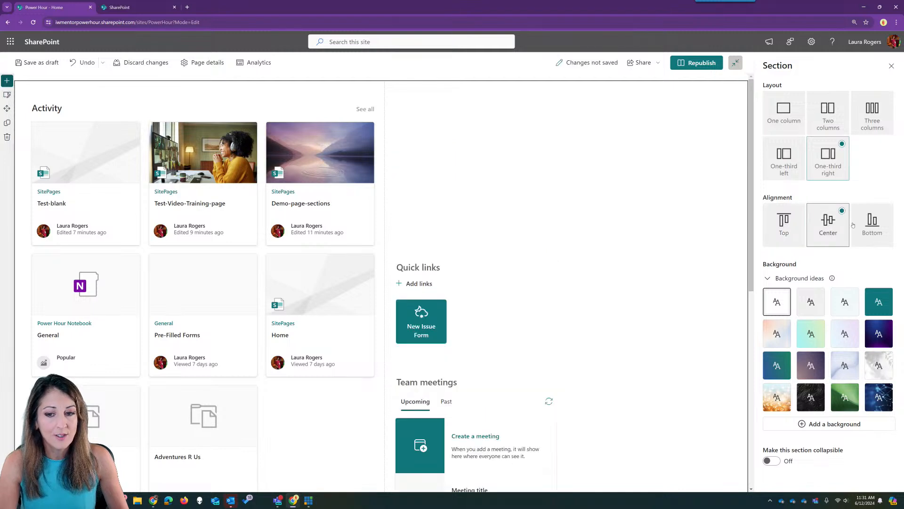
left_click(871, 223)
left_click(784, 222)
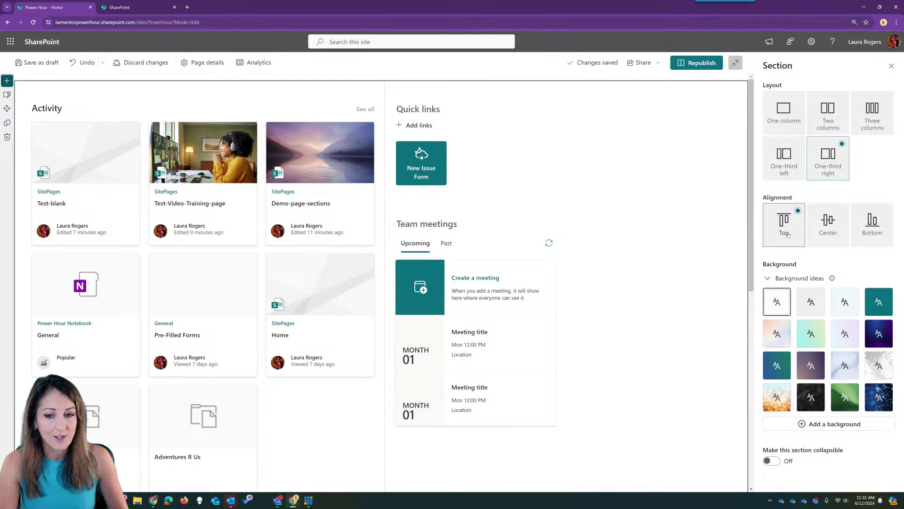
left_click(871, 223)
left_click(802, 231)
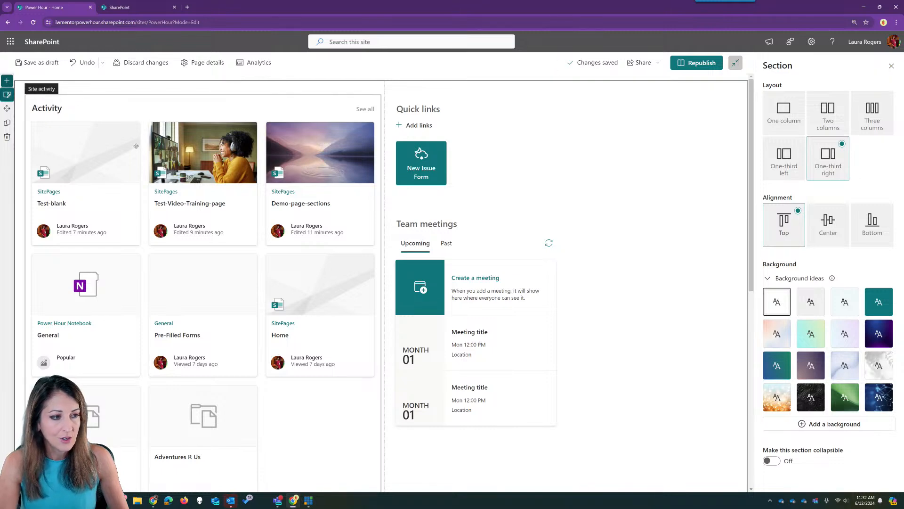
scroll(170, 206, "down", 5)
left_click(828, 222)
left_click(796, 222)
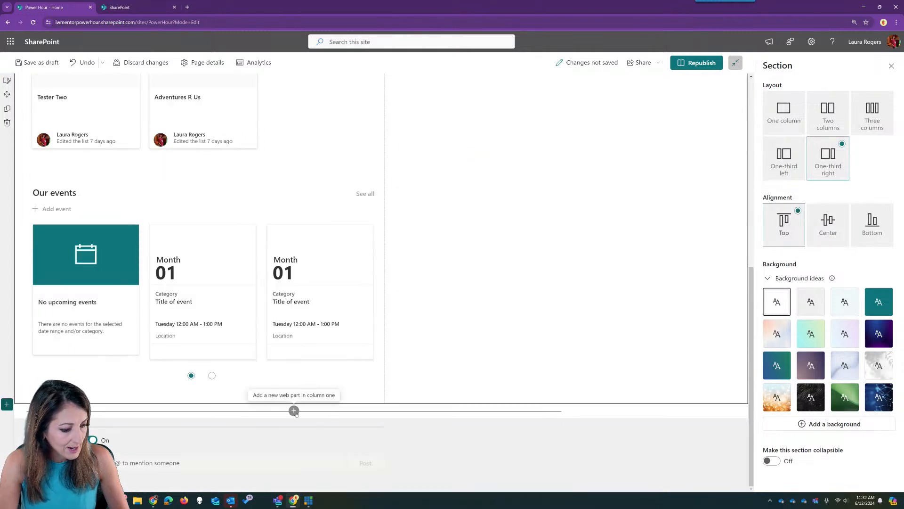
left_click(293, 410)
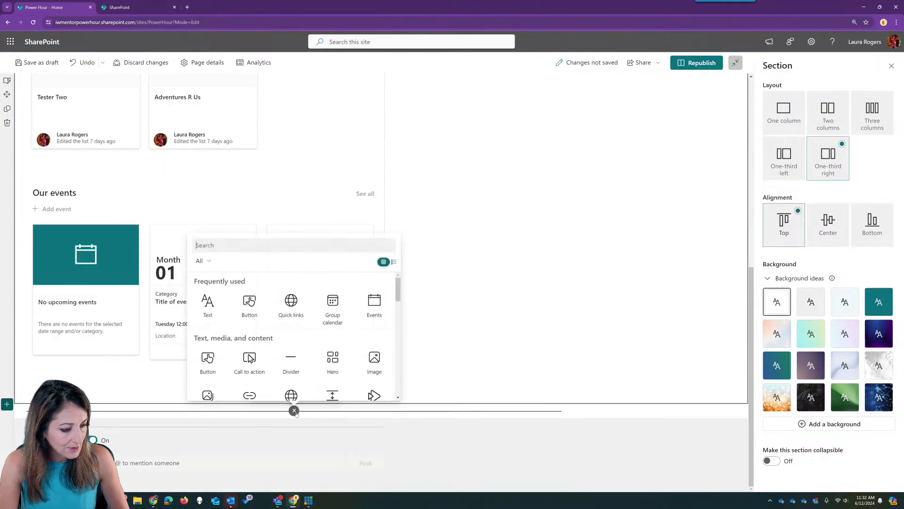
- Add a two-column section with a Button in column one and a Hero in column two
left_click(7, 405)
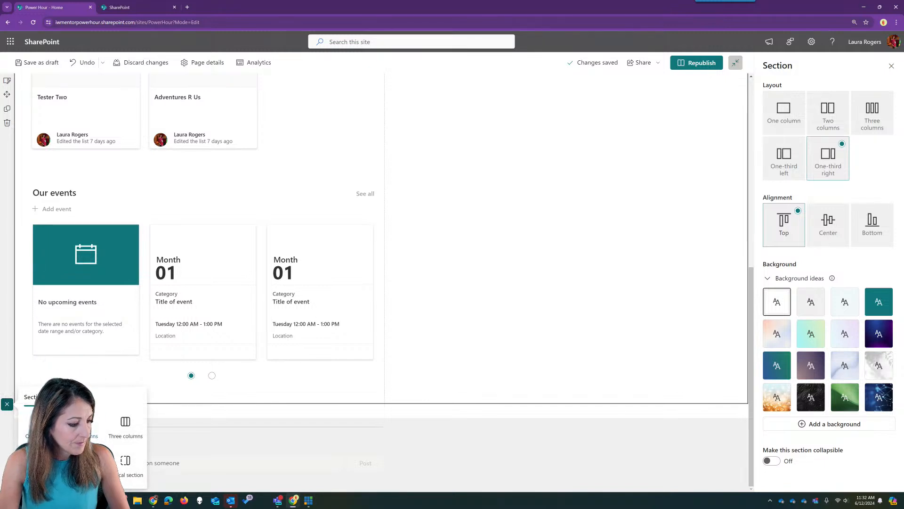
left_click(100, 430)
scroll(283, 391, "down", 2)
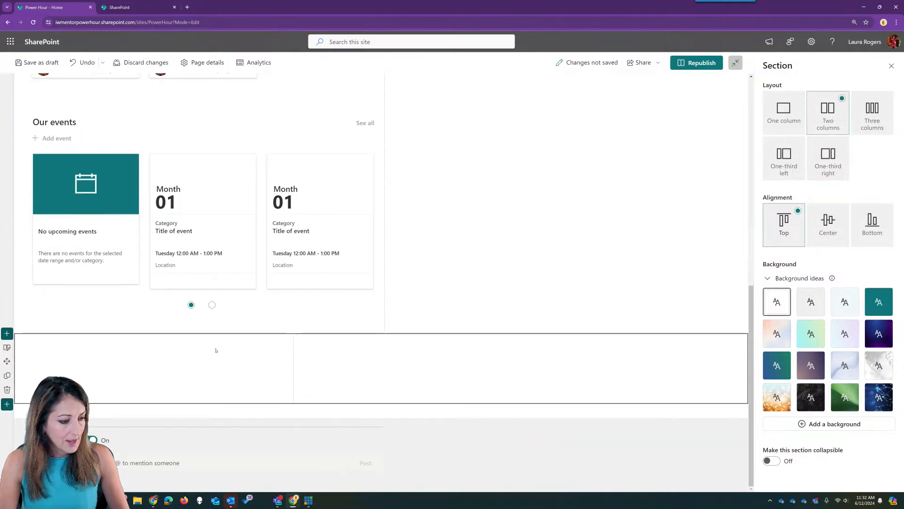
left_click(158, 338)
left_click(113, 236)
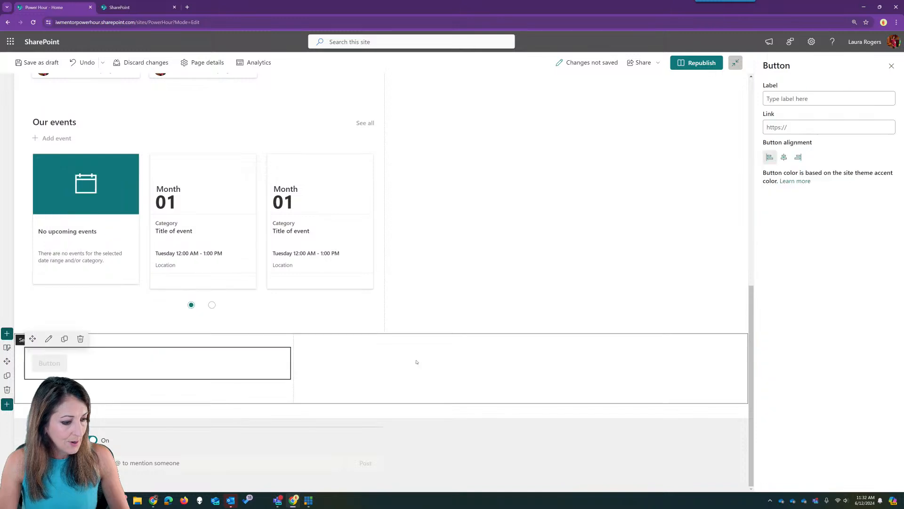
left_click(416, 362)
left_click(430, 339)
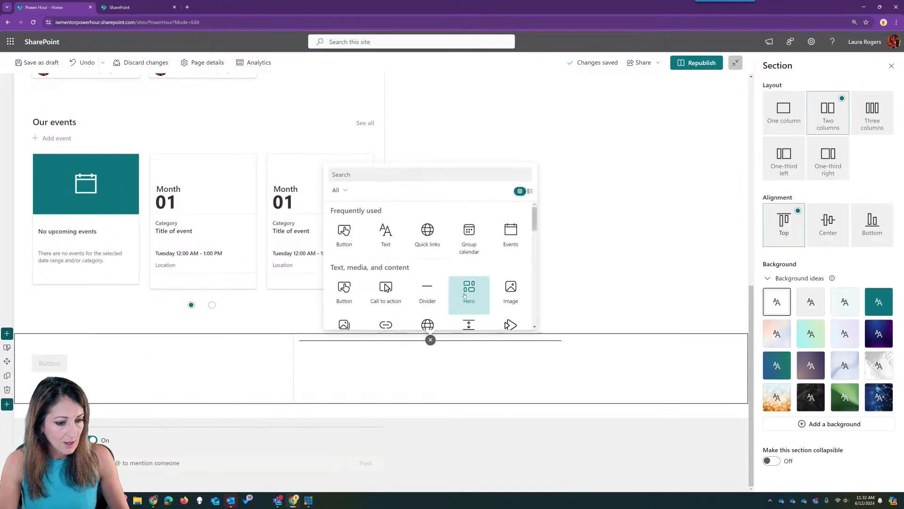
left_click(464, 295)
left_click(226, 386)
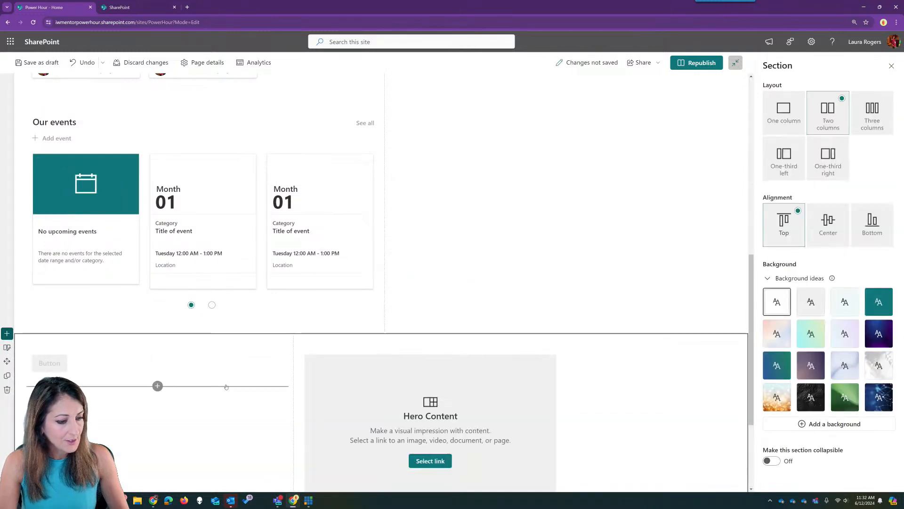
left_click(188, 362)
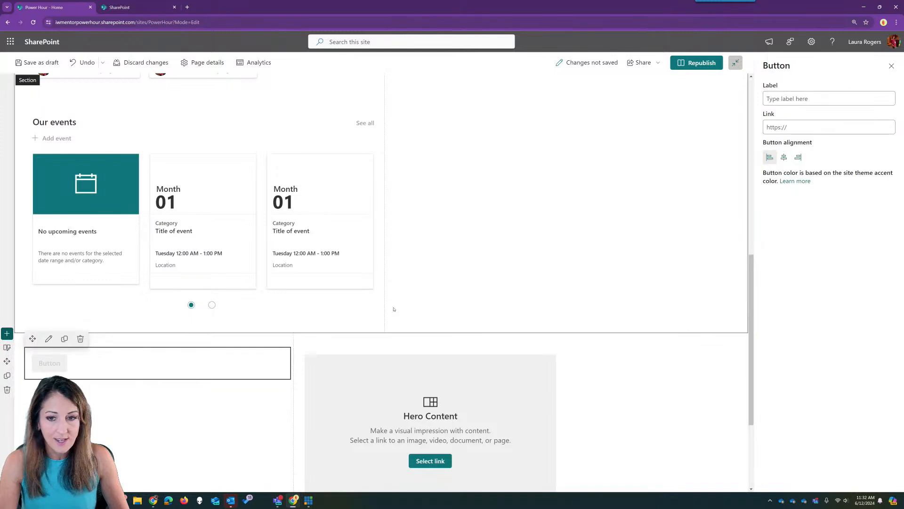
- Test center and bottom alignment on the new section, then leave it top-aligned
left_click(13, 350)
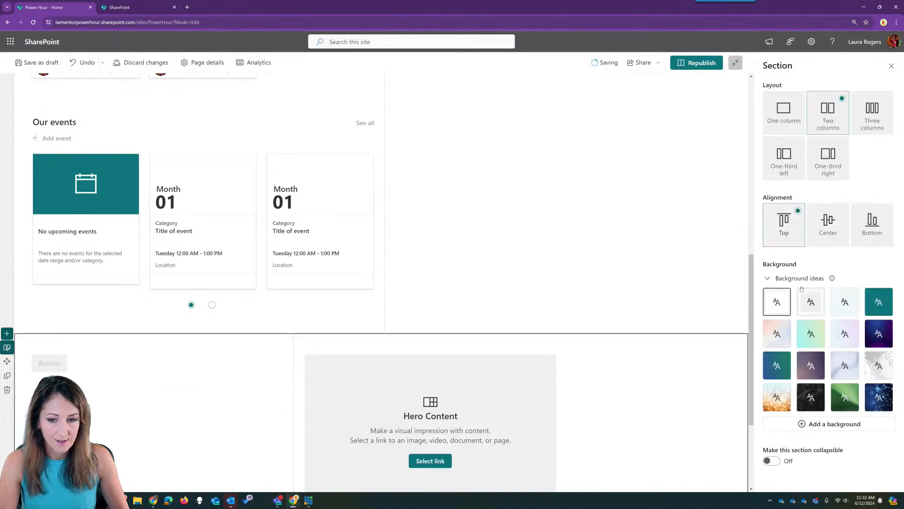
left_click(828, 221)
left_click(890, 231)
left_click(828, 224)
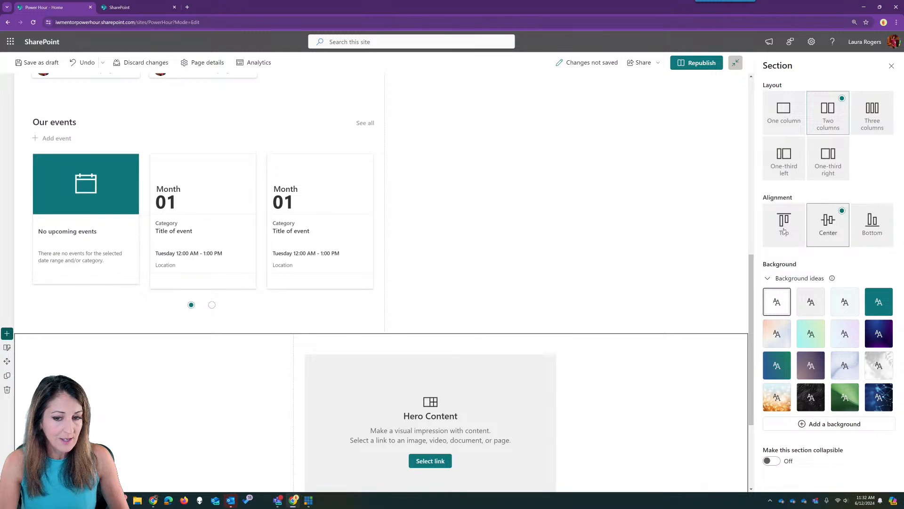
left_click(784, 223)
left_click(819, 228)
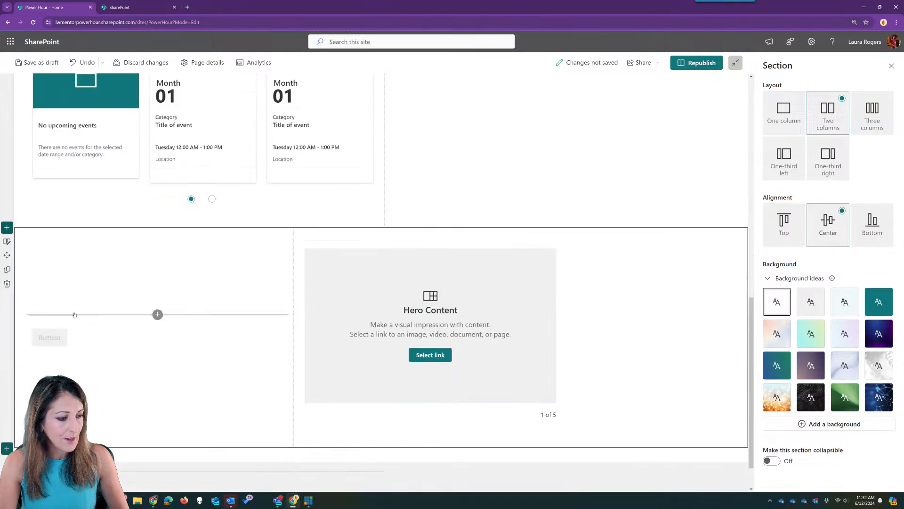
left_click(785, 228)
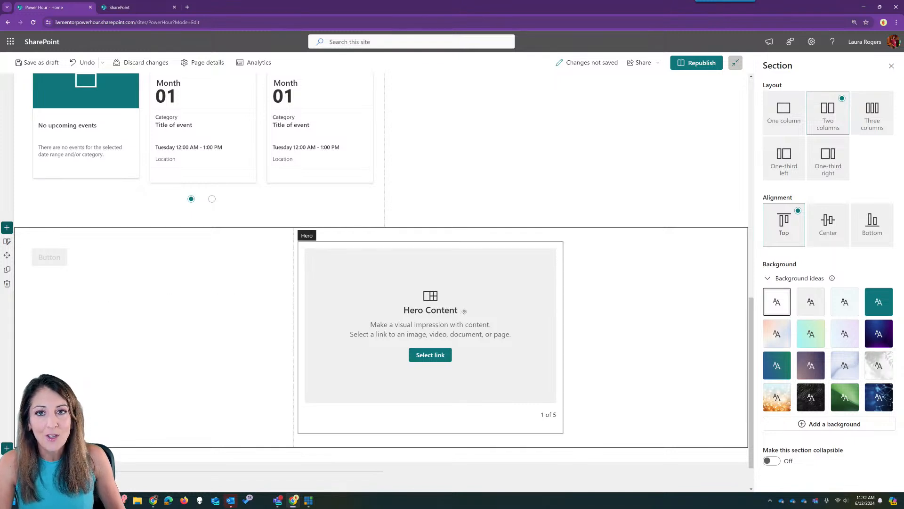
left_click(864, 7)
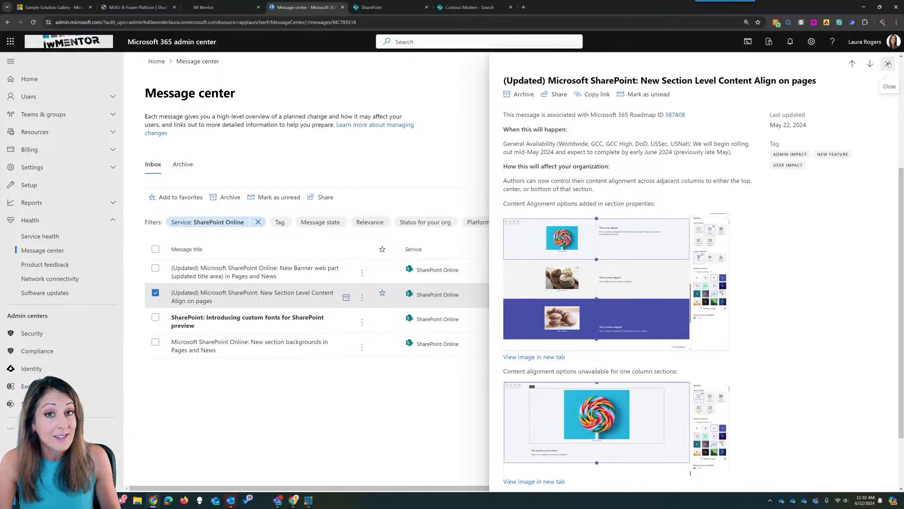
- Open the Brand center (preview) in a new tab and review its three brand fonts
left_click(889, 63)
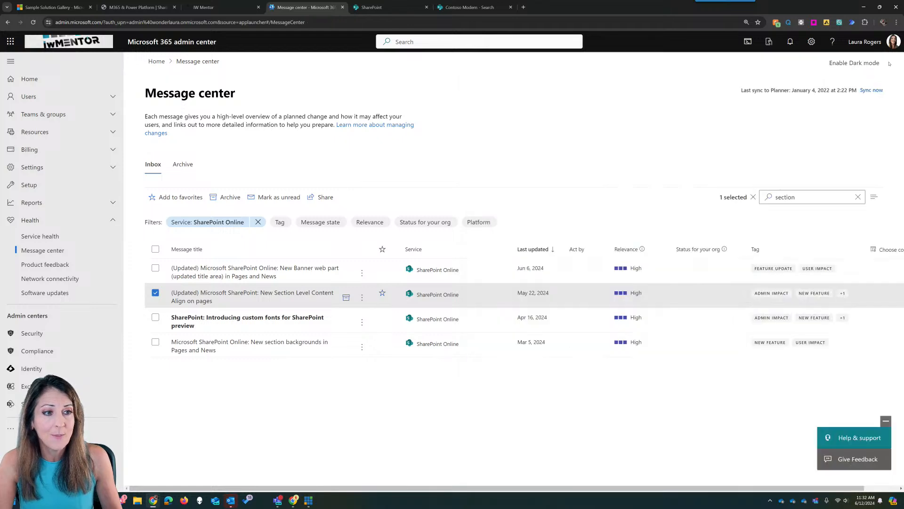
left_click(524, 7)
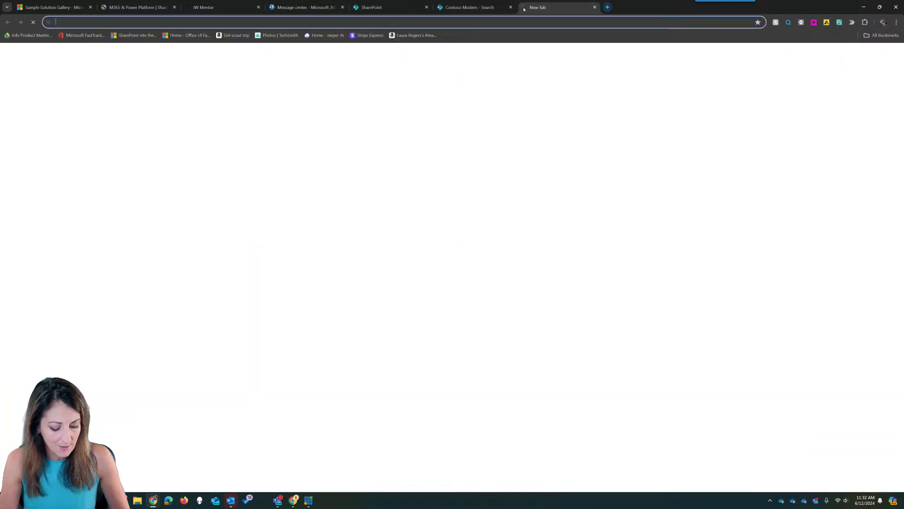
type("brand")
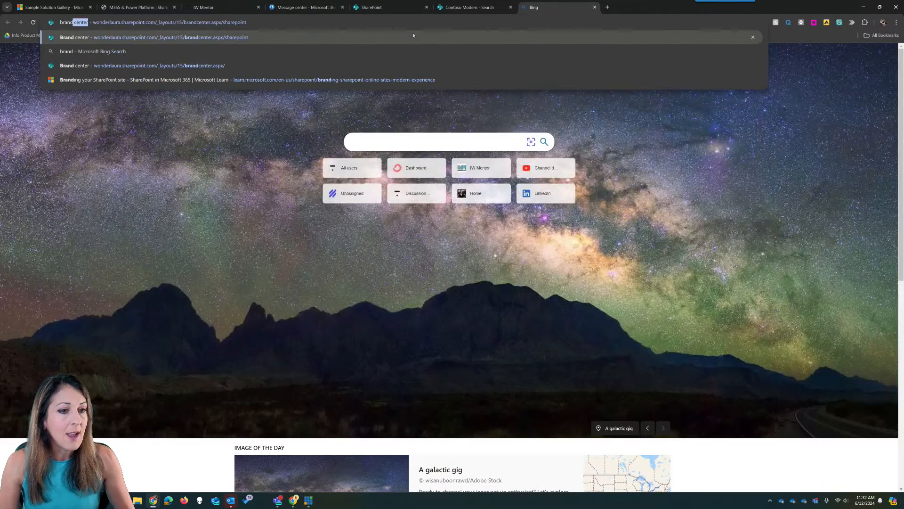
key("Return")
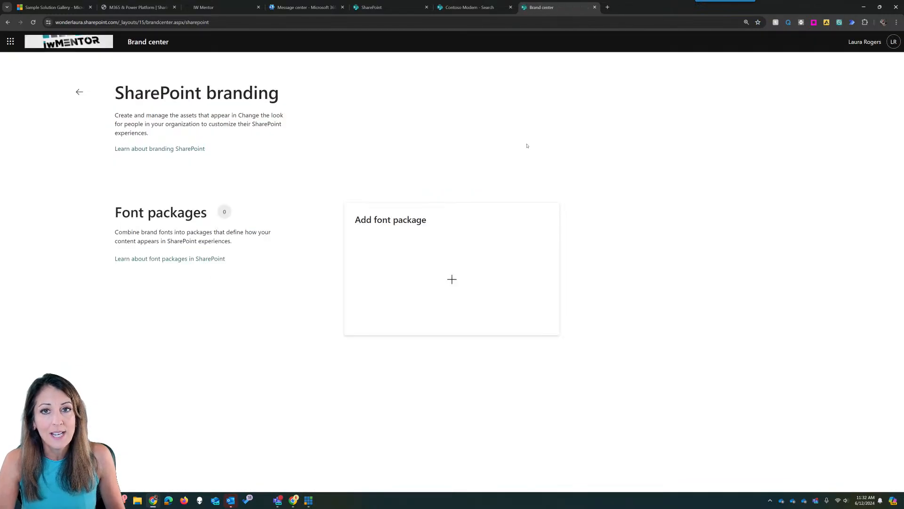
left_click(79, 92)
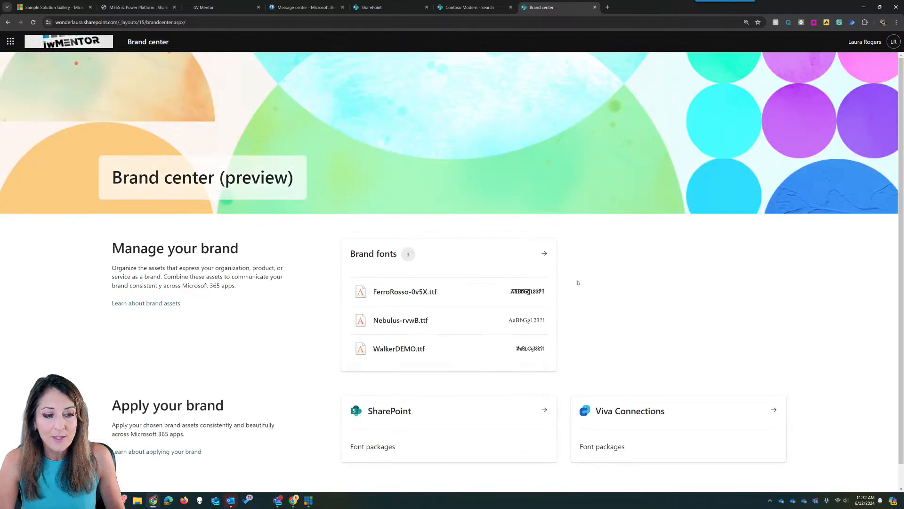
scroll(589, 292, "down", 1)
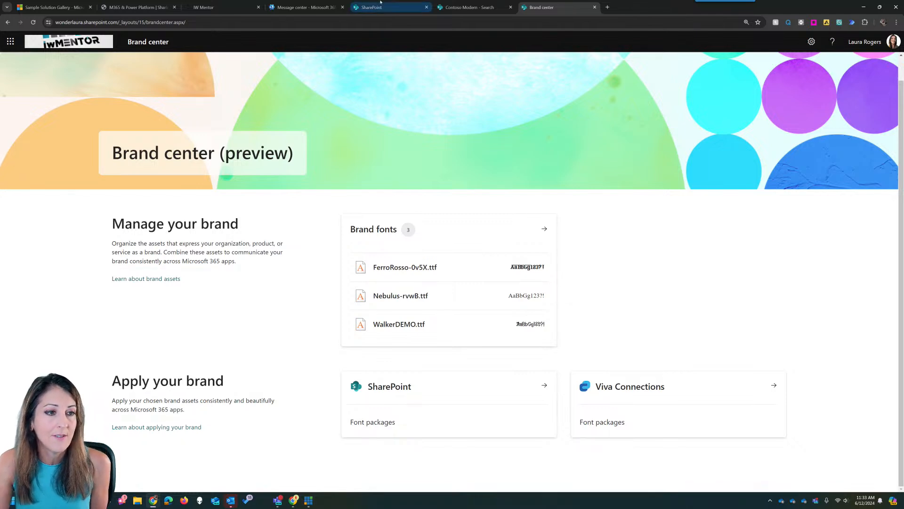
left_click(304, 7)
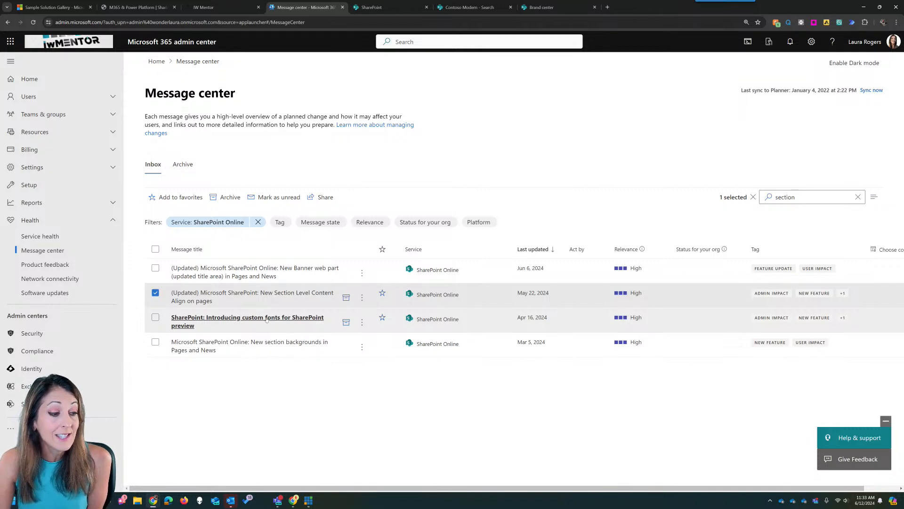
left_click(278, 319)
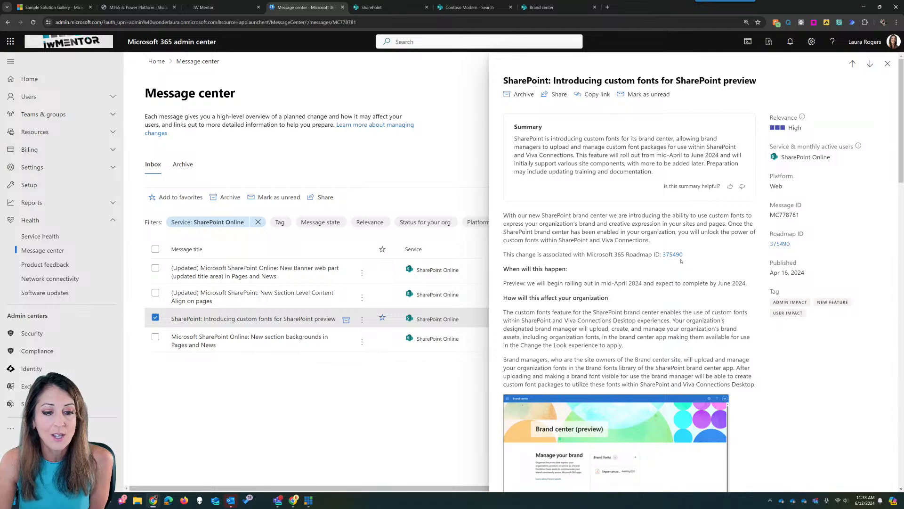
scroll(608, 267, "down", 3)
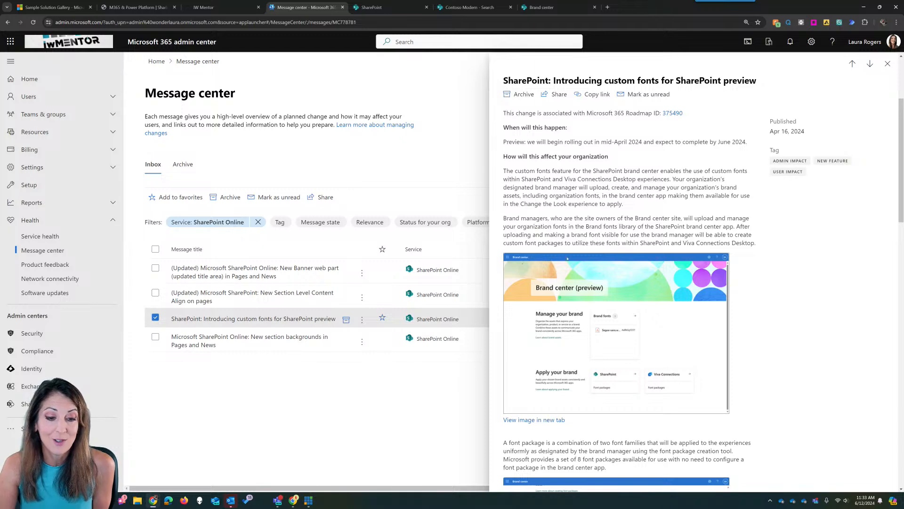
scroll(608, 362, "down", 3)
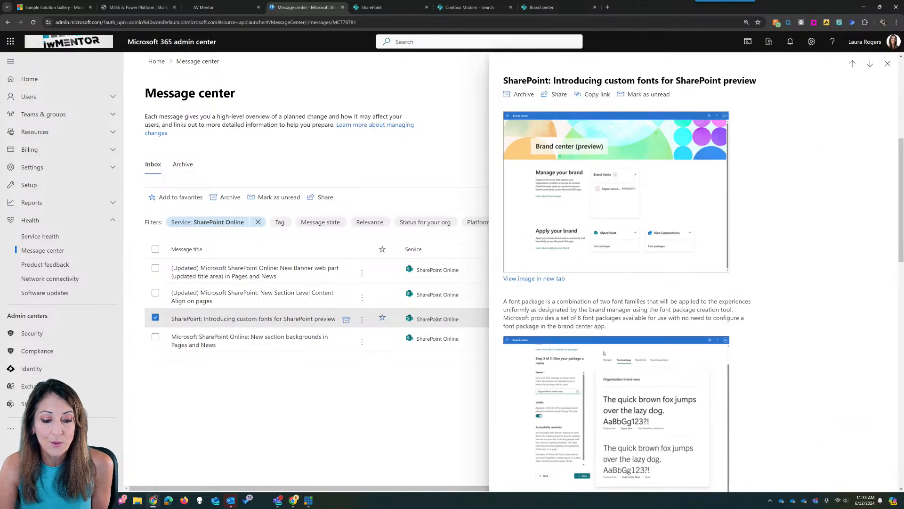
scroll(652, 318, "down", 4)
scroll(645, 322, "down", 10)
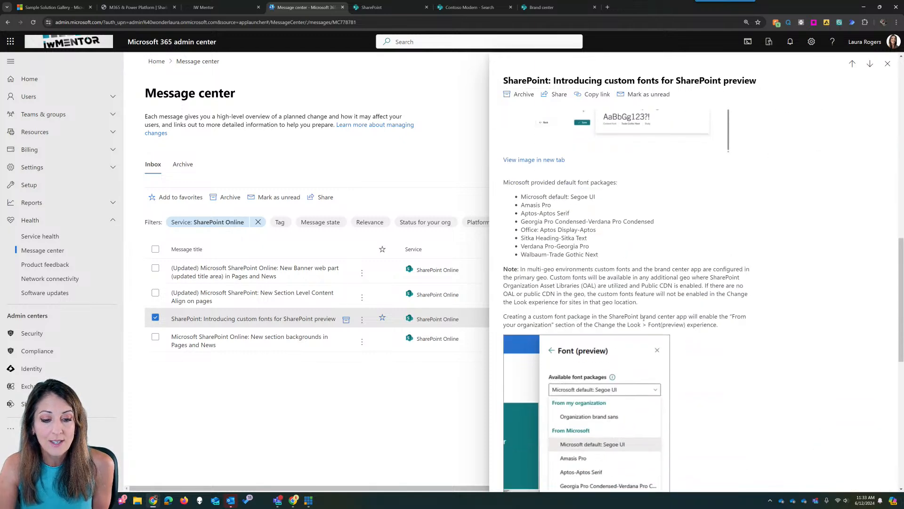
scroll(647, 322, "down", 2)
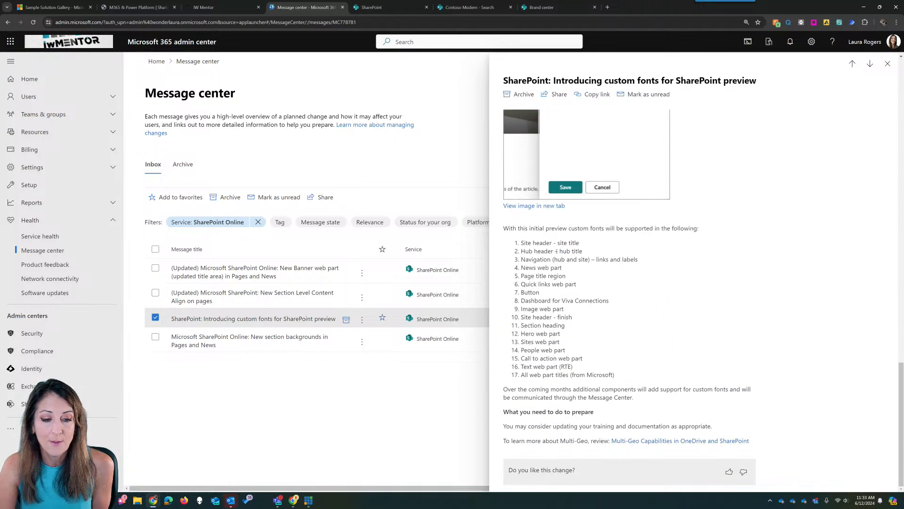
left_click(887, 63)
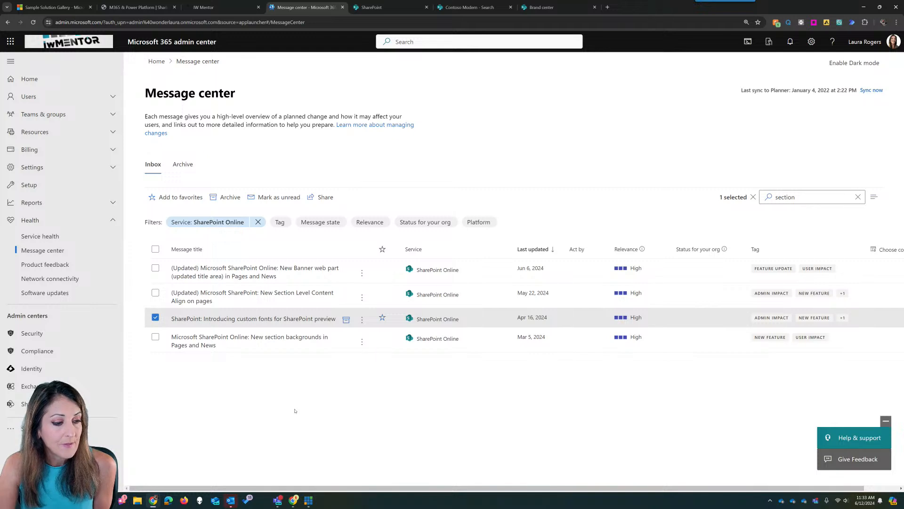
- Change the Message center search from 'section' to 'sharepoint' and scroll through the matching posts
double_click(781, 197)
type("sharepoint")
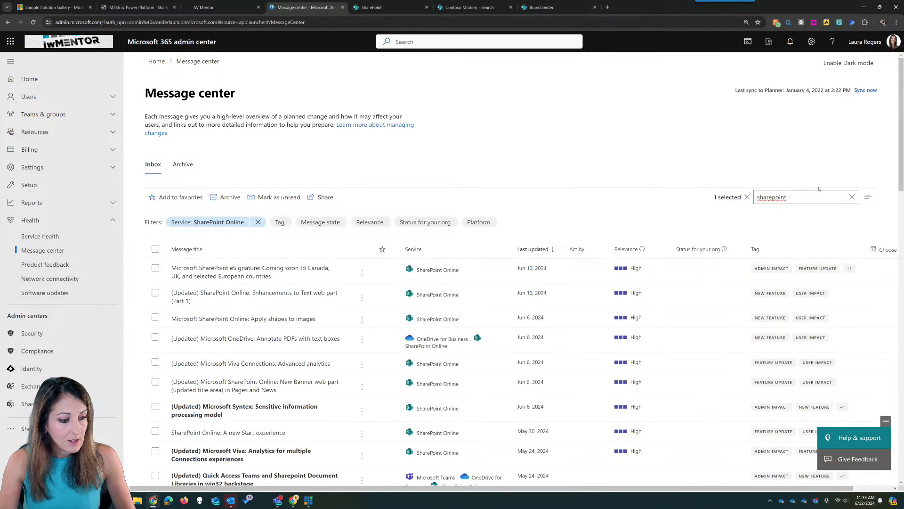
scroll(657, 355, "down", 5)
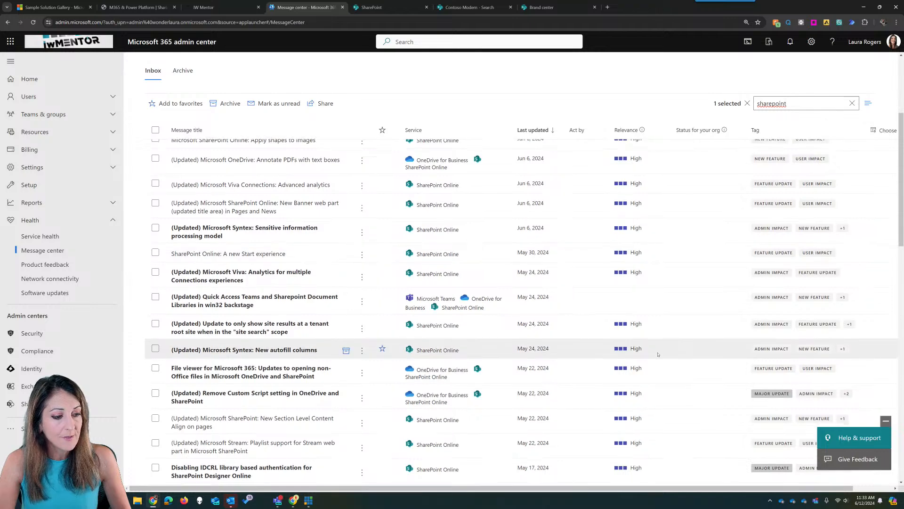
scroll(658, 354, "down", 3)
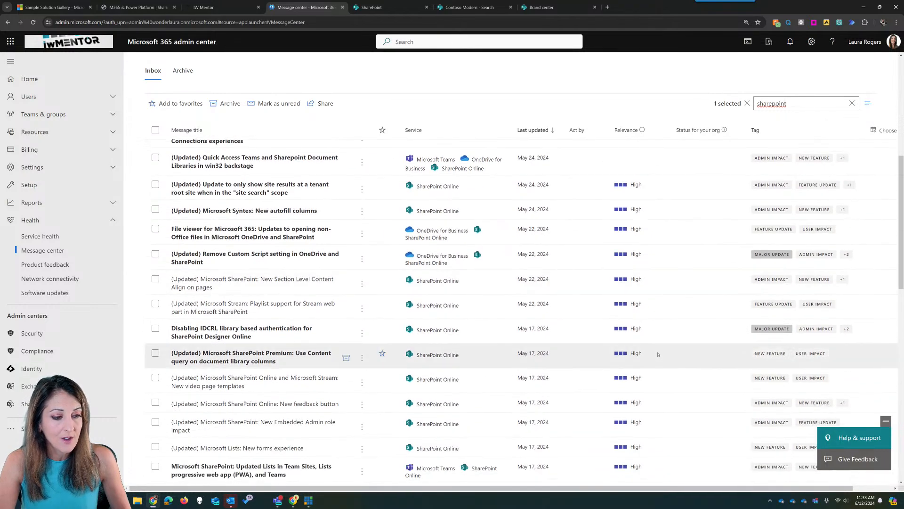
scroll(658, 355, "down", 3)
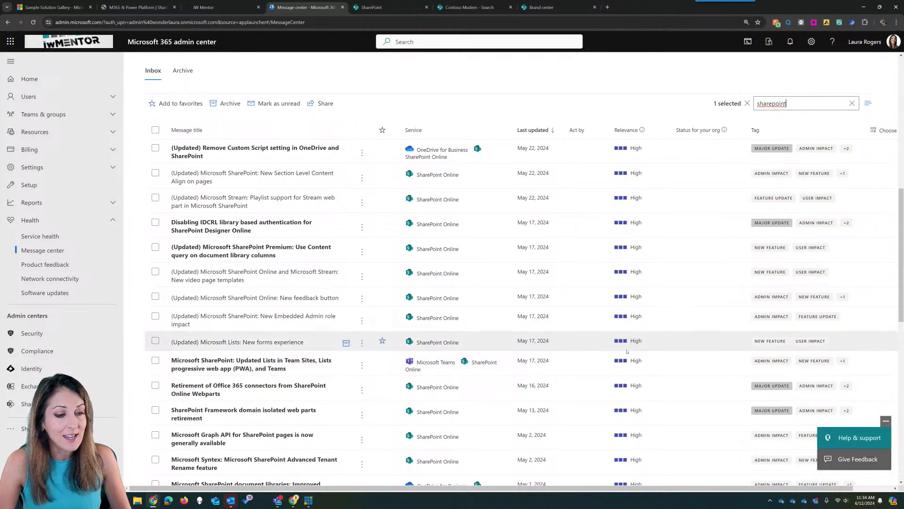
left_click(278, 501)
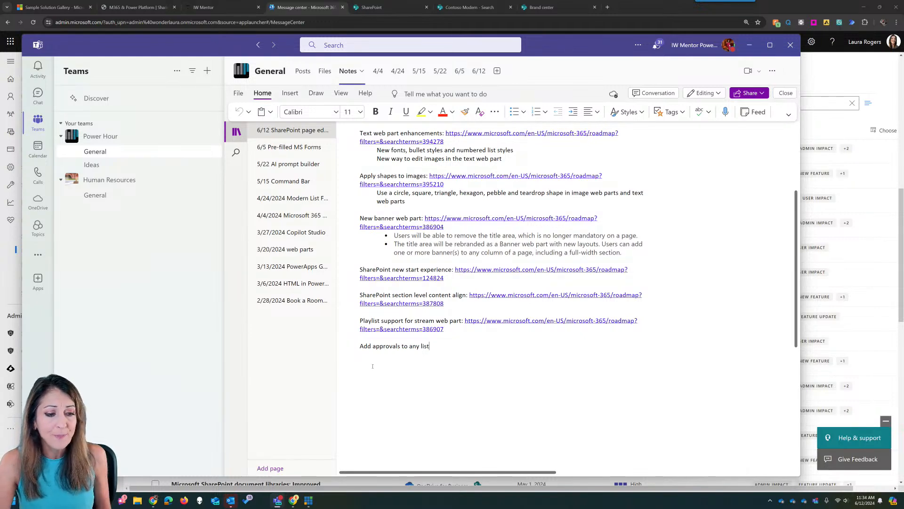
- Highlight 'Add approvals to any list' in the Teams notes, then republish the Power Hour home page
left_click_drag(432, 346, 359, 349)
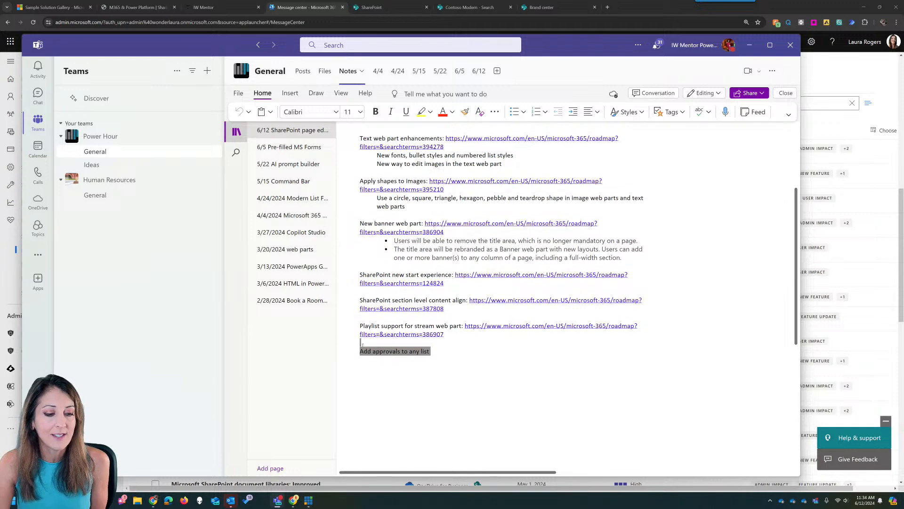
left_click(433, 355)
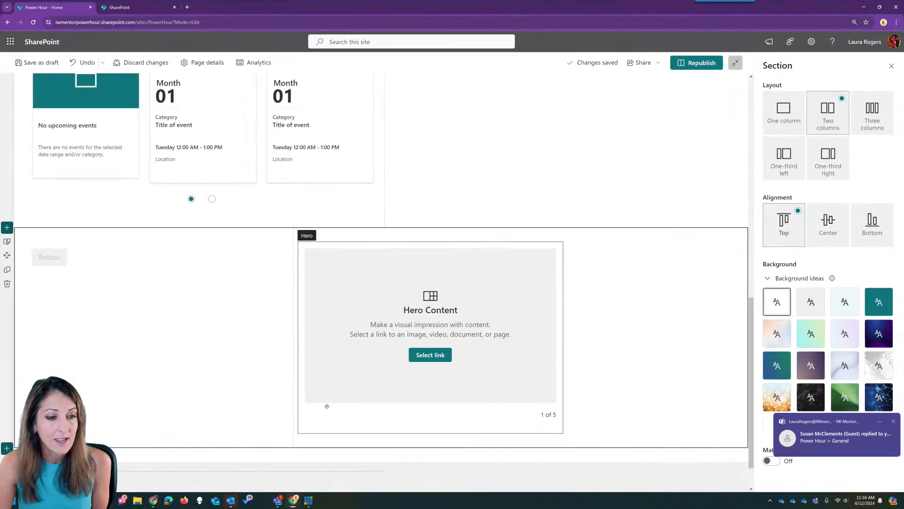
left_click(697, 62)
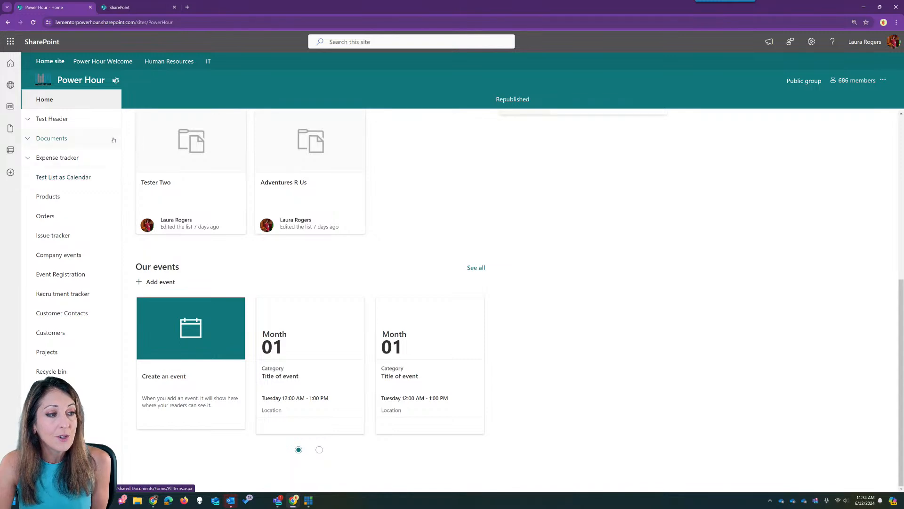
- Start a new list and preview the Recruitment tracker template before returning to all templates
scroll(105, 202, "up", 3)
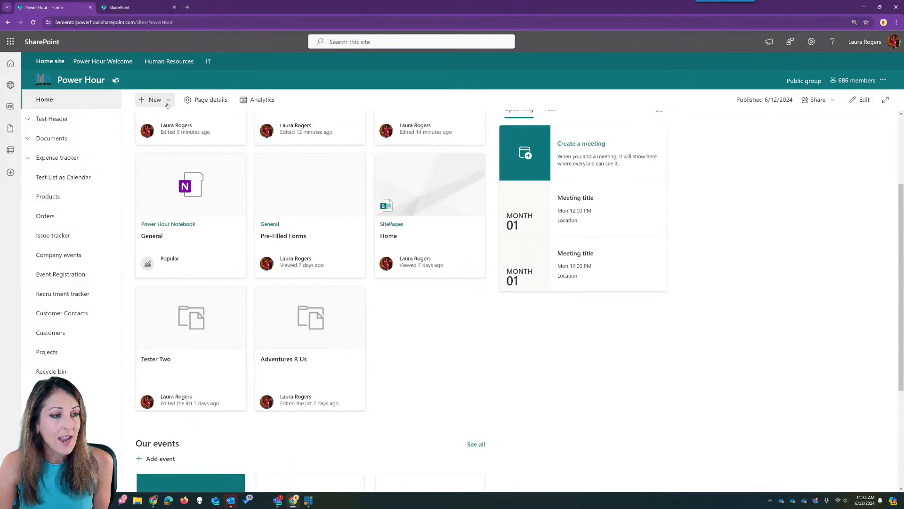
left_click(151, 100)
left_click(171, 122)
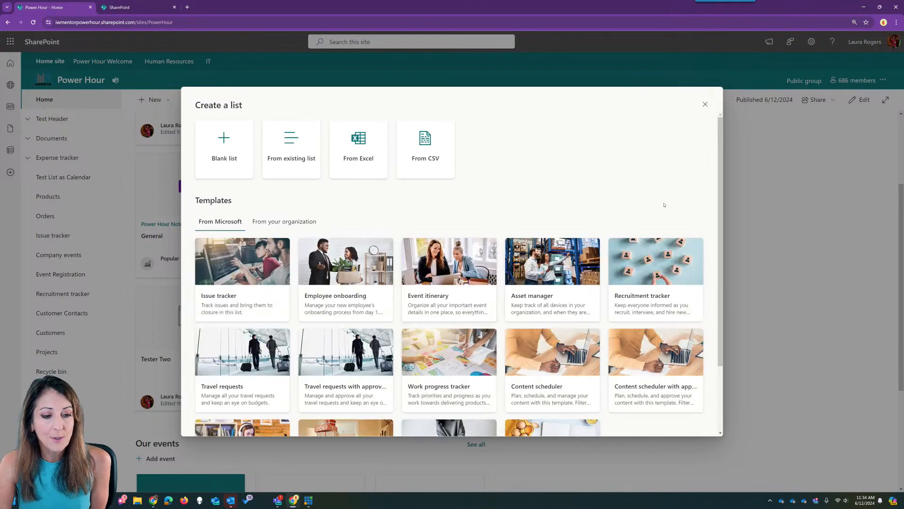
scroll(384, 331, "down", 2)
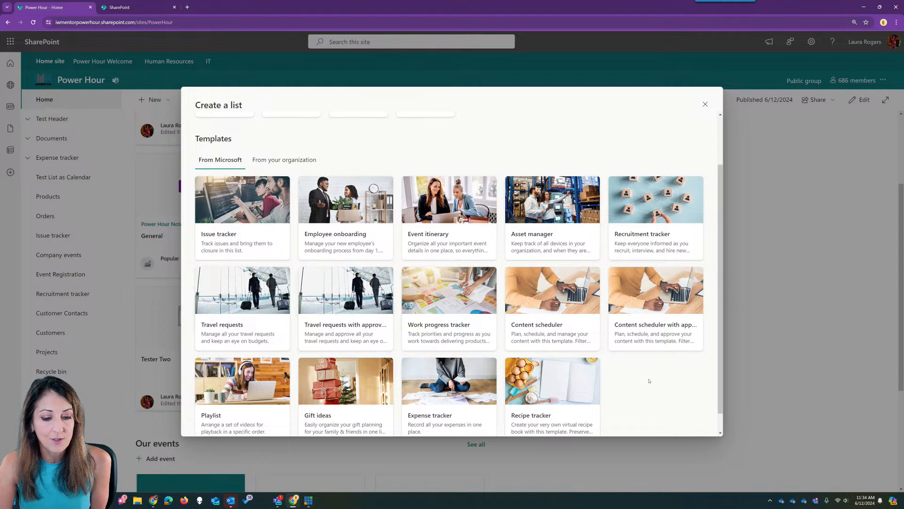
scroll(649, 380, "down", 1)
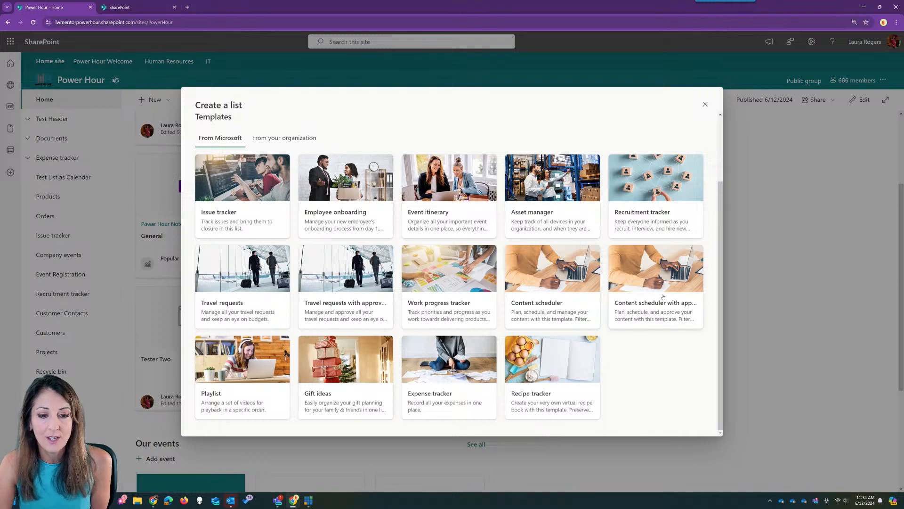
scroll(682, 372, "up", 2)
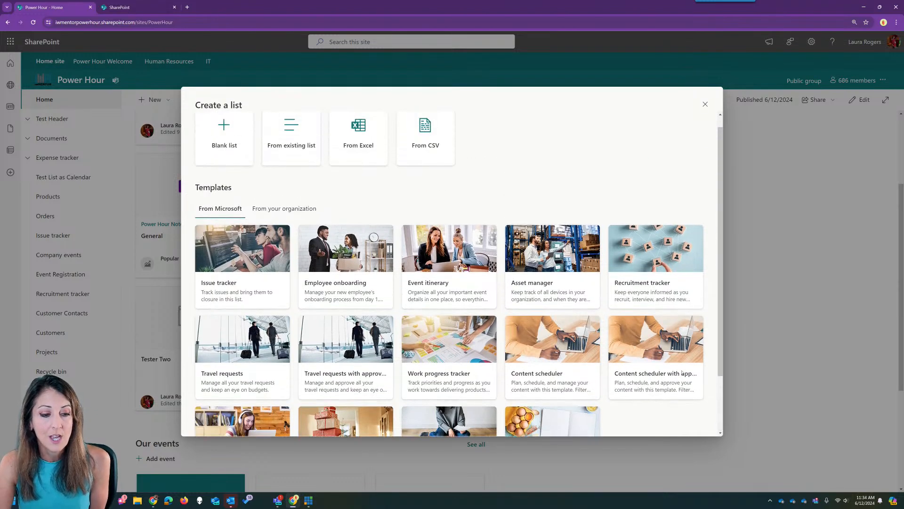
scroll(681, 372, "down", 2)
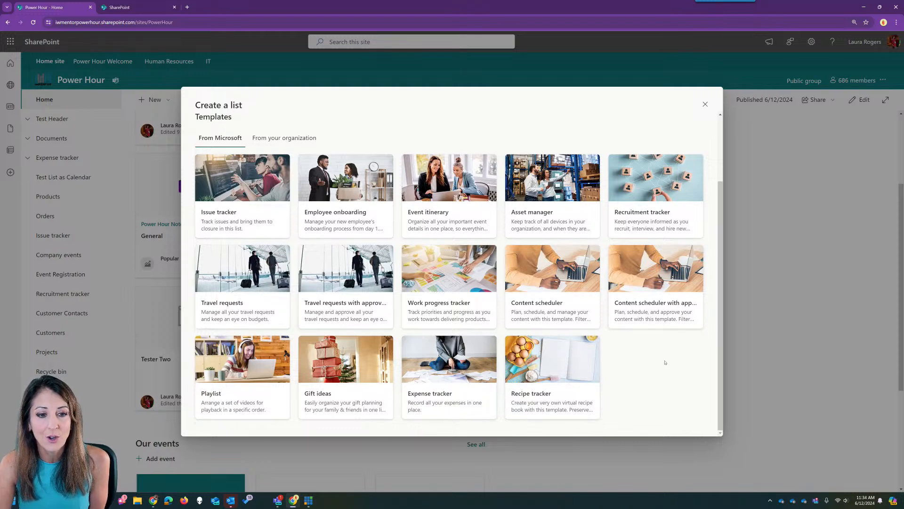
left_click(669, 215)
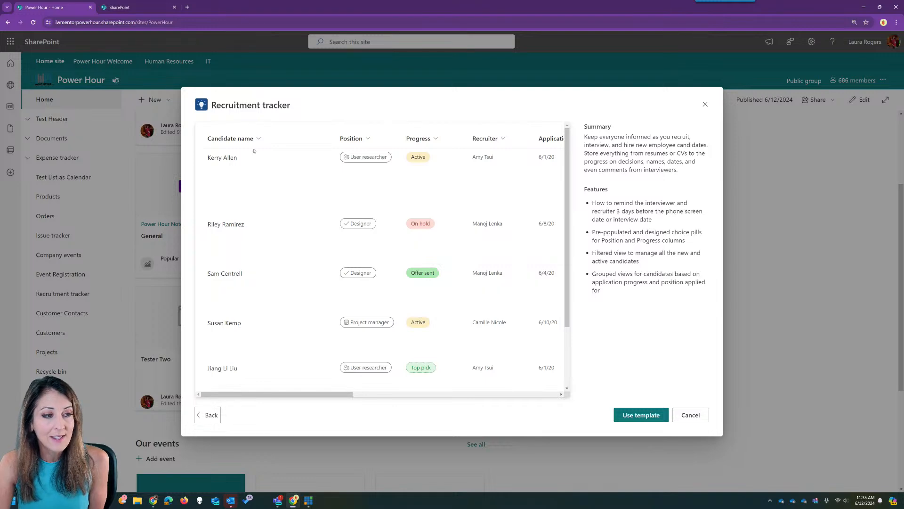
left_click(208, 415)
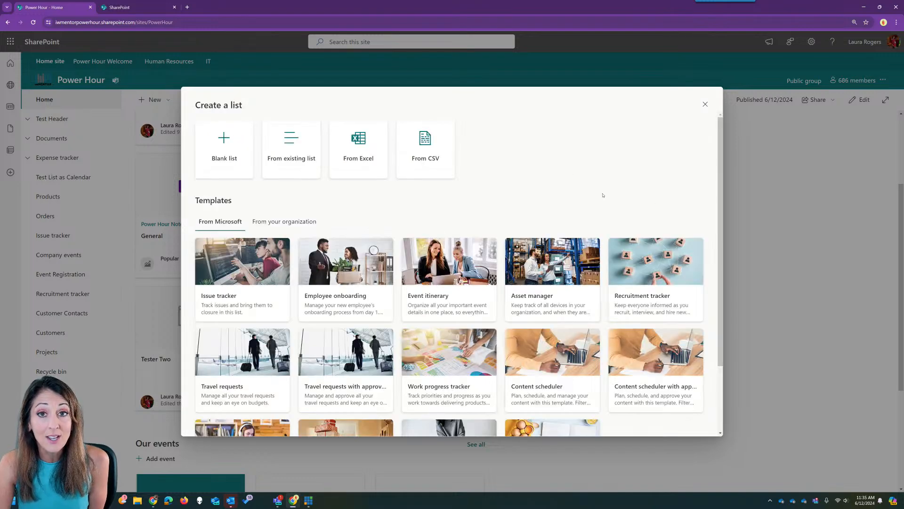
- Preview the Expense tracker template, then close list creation to return to the site
left_click_drag(729, 163, 727, 222)
scroll(591, 169, "up", 2)
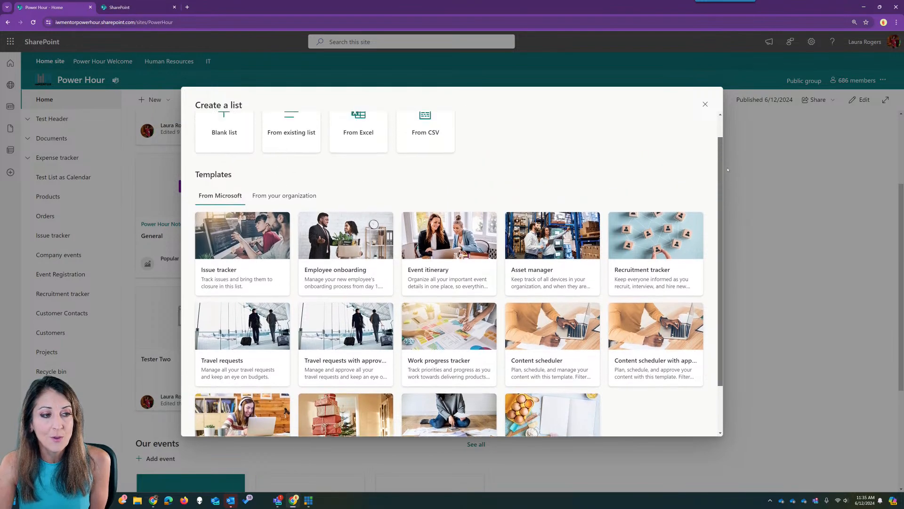
scroll(417, 195, "down", 2)
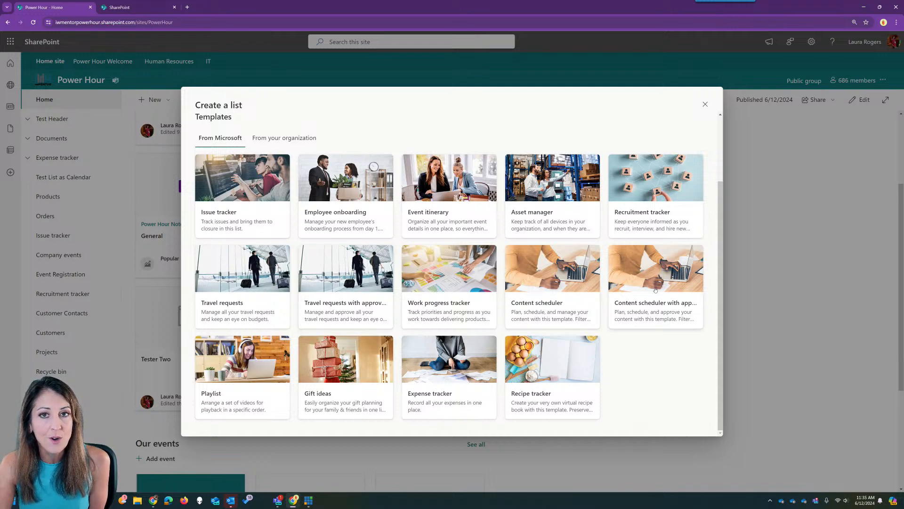
left_click(441, 377)
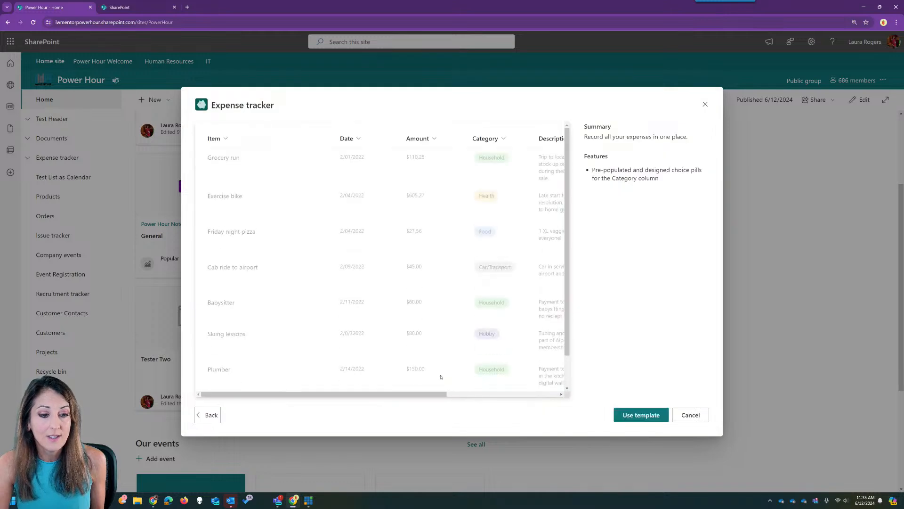
left_click(706, 105)
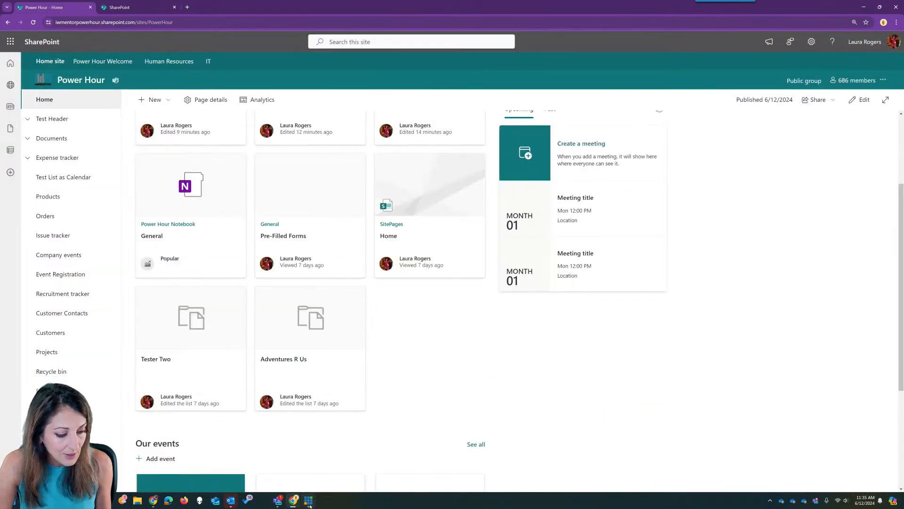
- Search Message center for 'approvals' and read the 'Add approvals to any SharePoint list' post
left_click(154, 502)
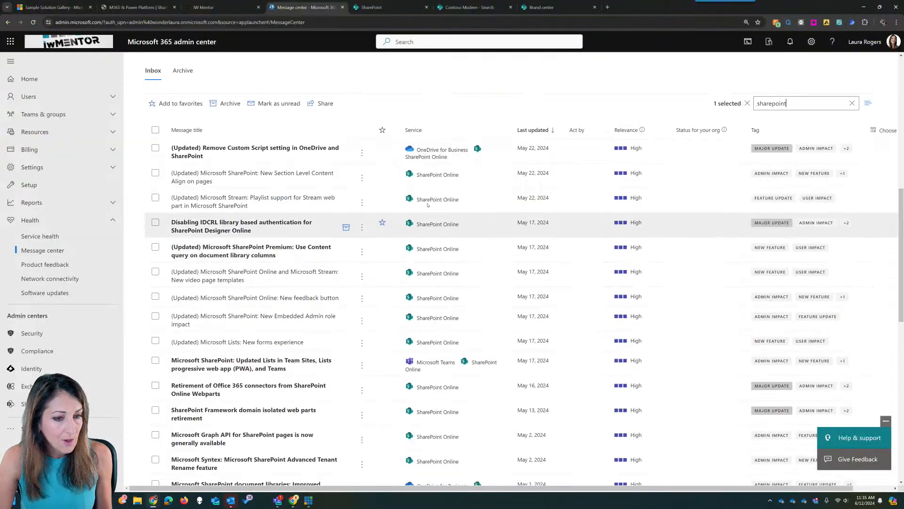
double_click(779, 103)
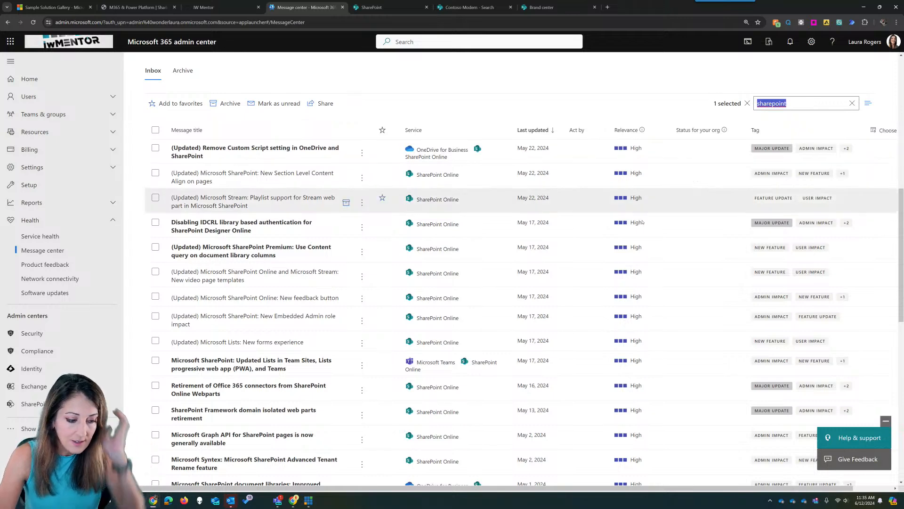
key("alt+Tab")
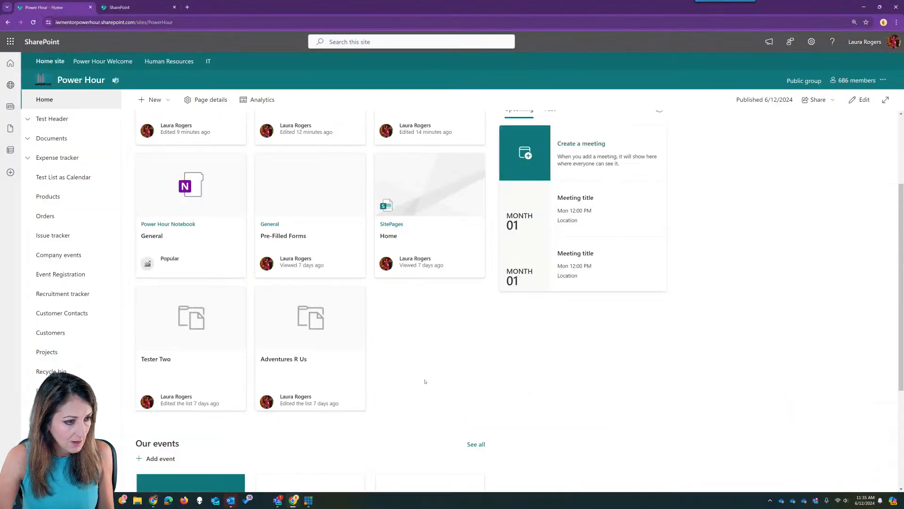
scroll(425, 382, "up", 3)
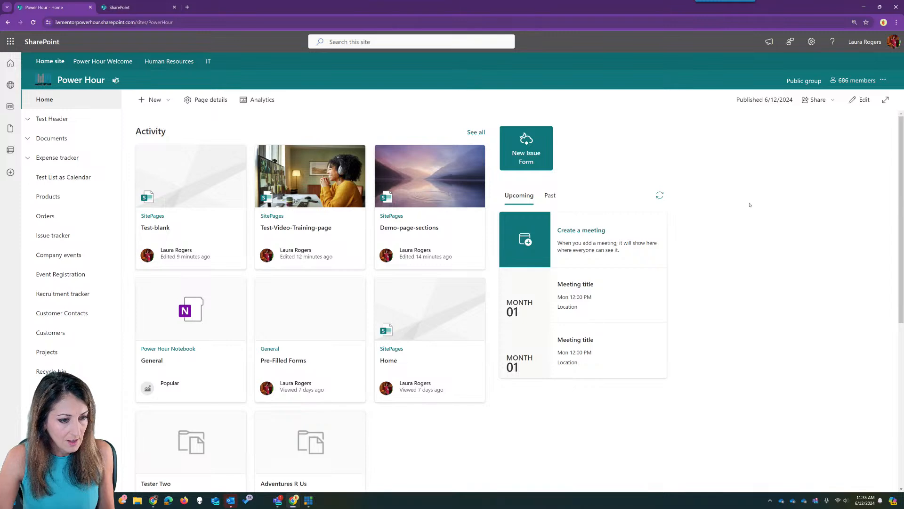
scroll(750, 204, "down", 5)
scroll(750, 205, "up", 5)
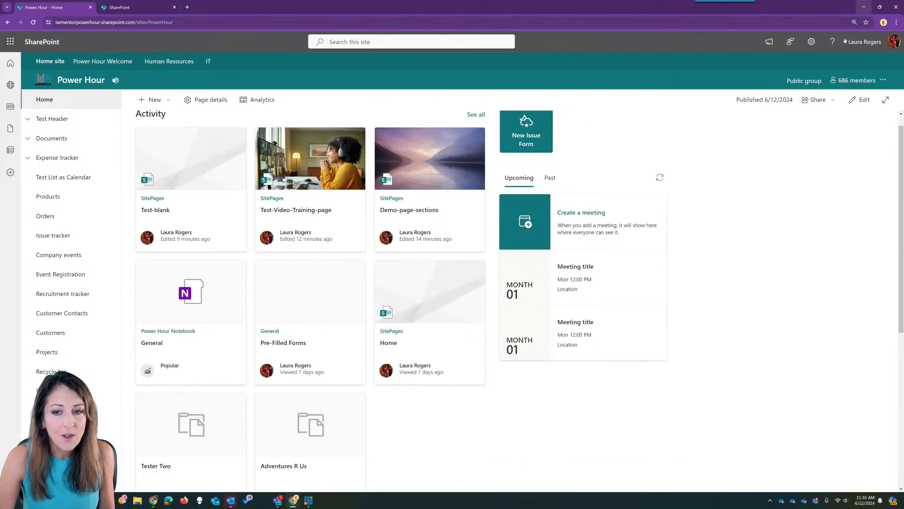
key("alt+Tab")
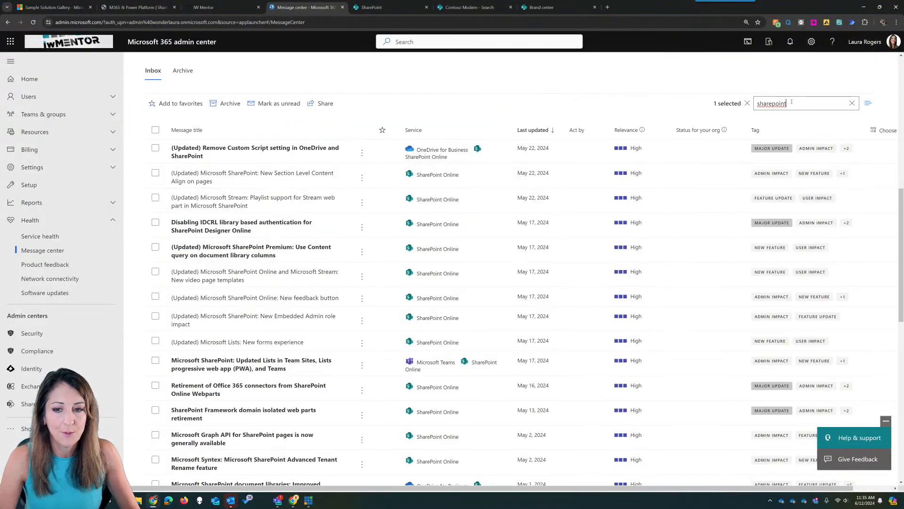
double_click(798, 102)
type("approvals")
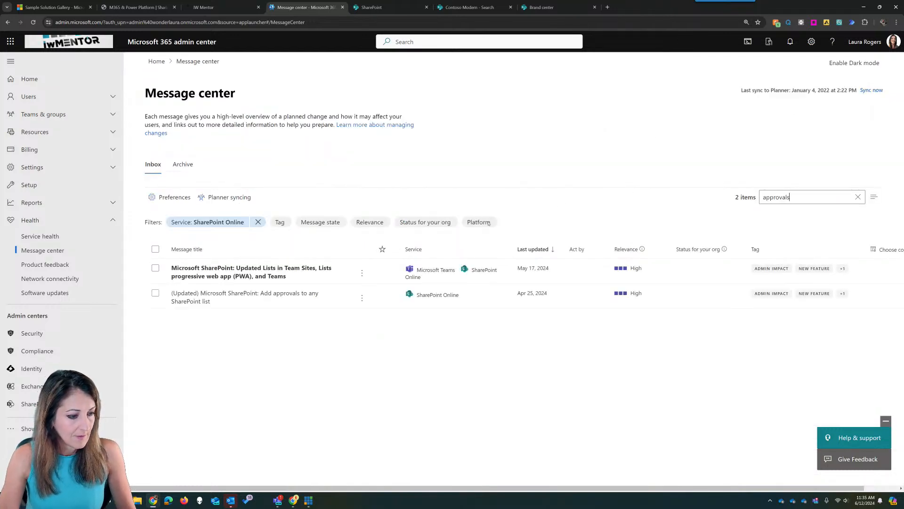
left_click(250, 294)
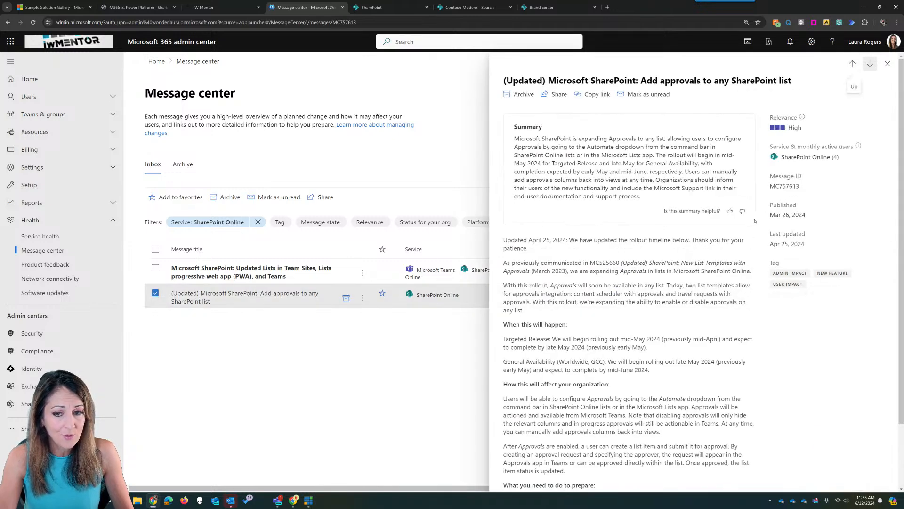
scroll(675, 293, "down", 2)
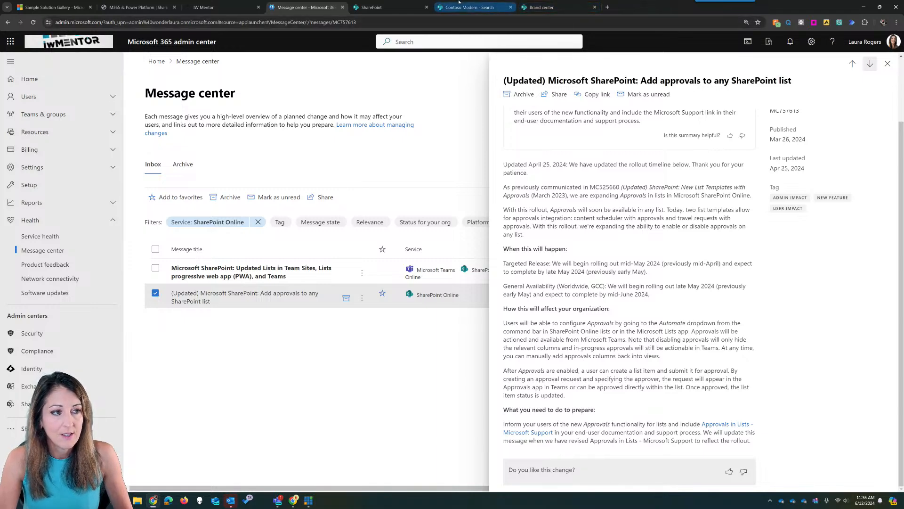
left_click(295, 502)
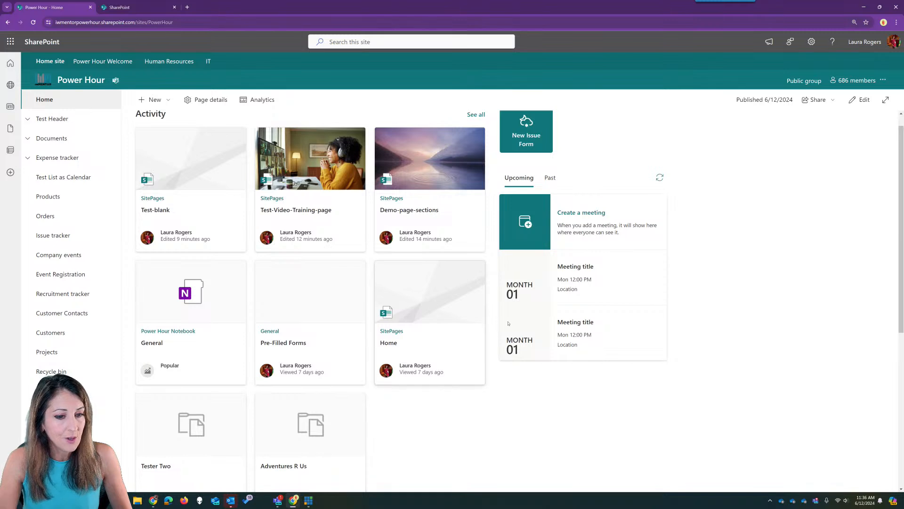
- Show the Issue tracker's Closed Issues view and bring up its Automate options
left_click(60, 235)
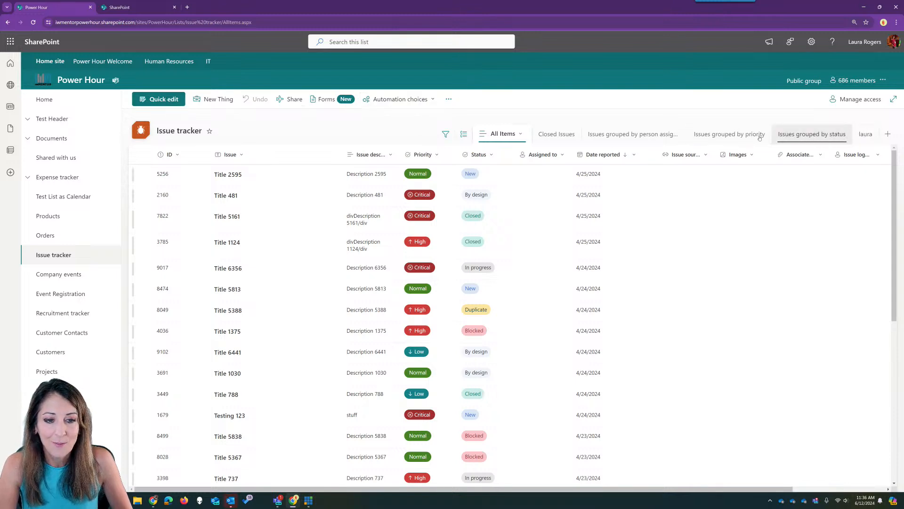
left_click(557, 135)
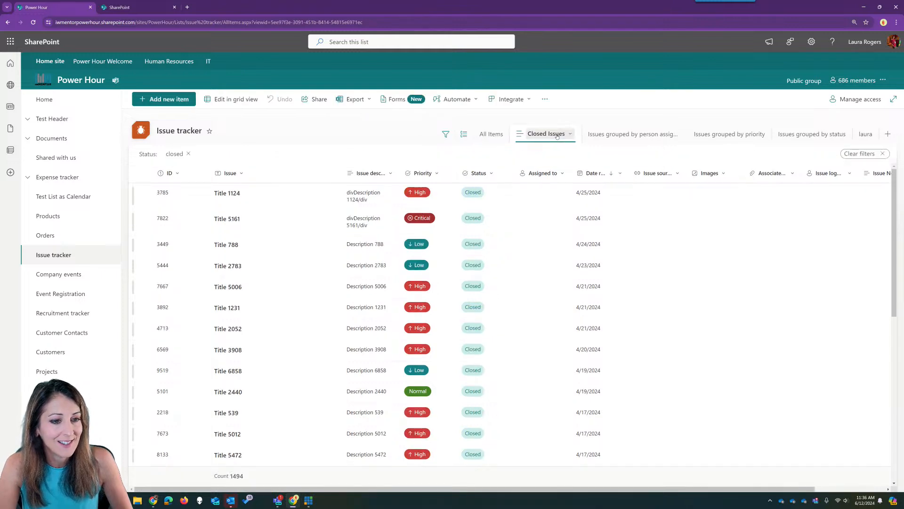
left_click(467, 100)
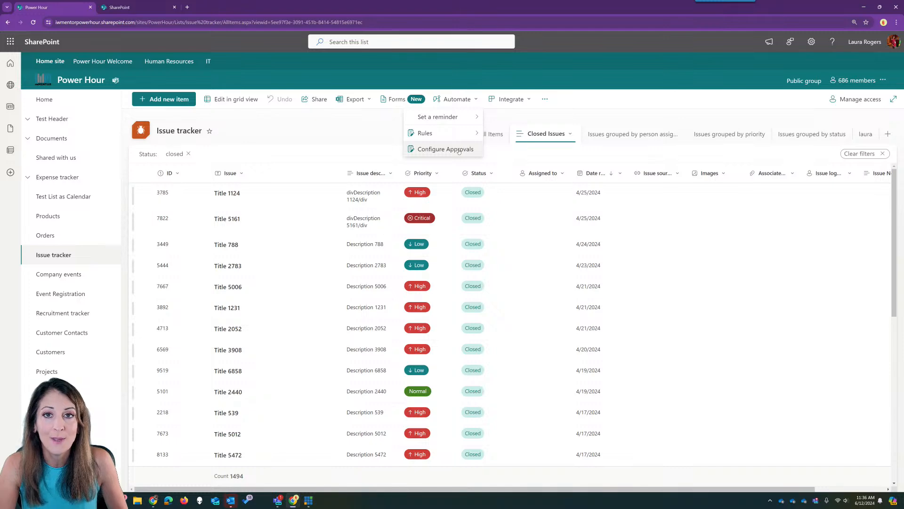
- Enable approvals on the Issue tracker list through Configure Approvals and apply it
left_click(460, 150)
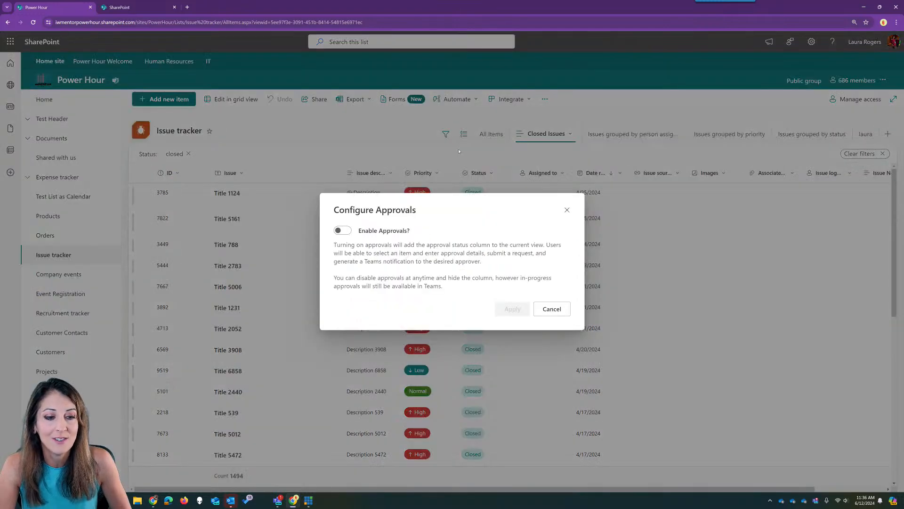
left_click(349, 231)
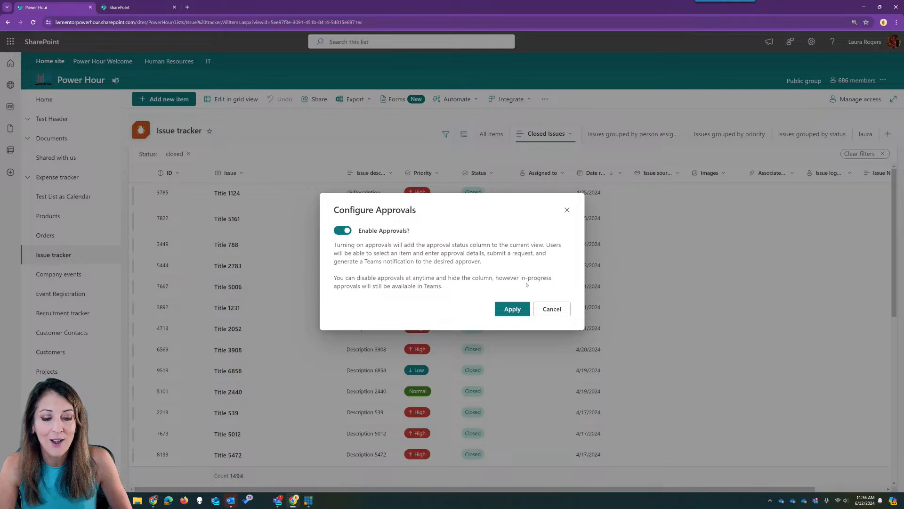
left_click(513, 309)
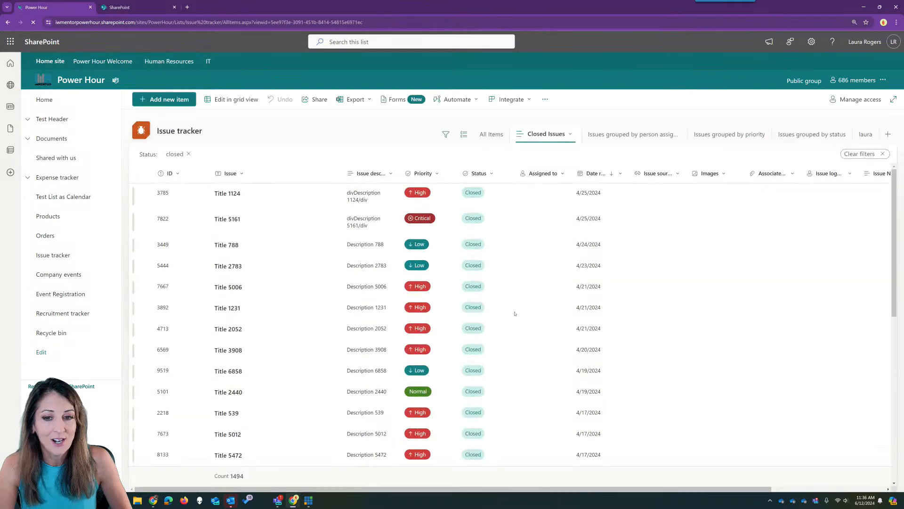
left_click(279, 502)
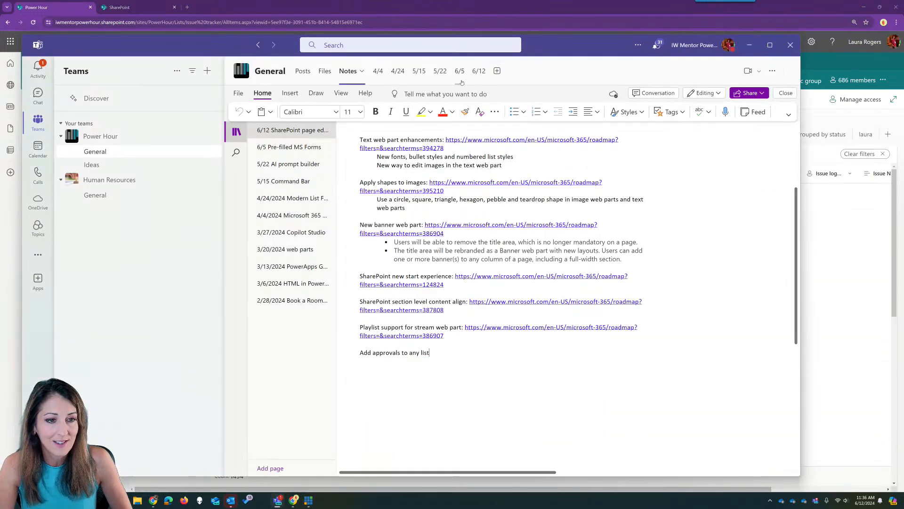
left_click(478, 72)
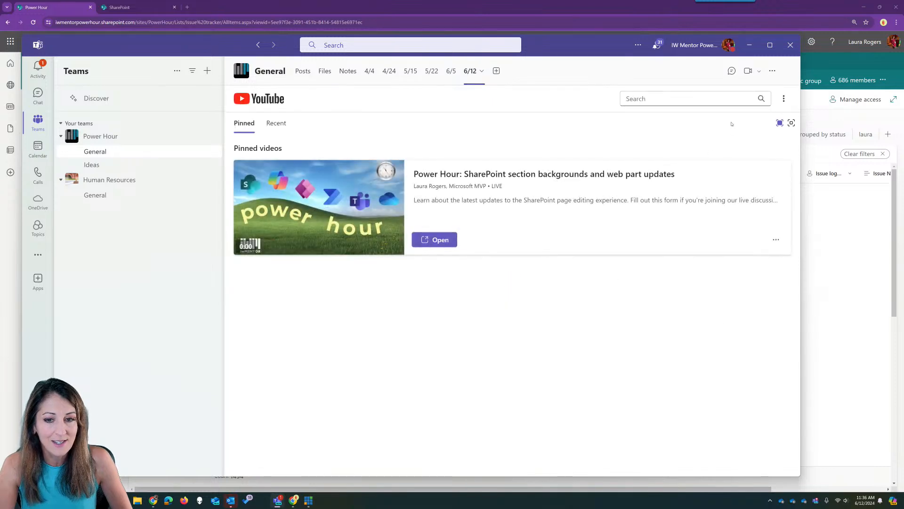
left_click(732, 70)
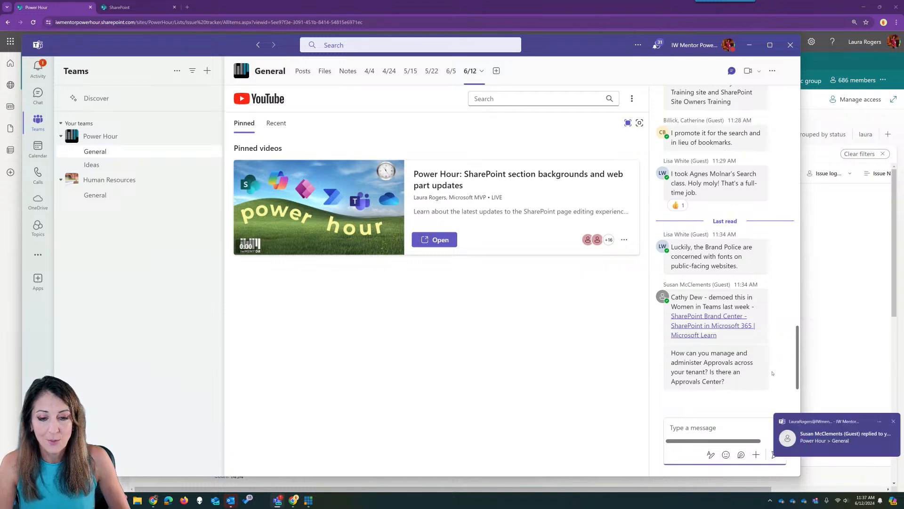
- Back in the Issue tracker, select closed issue Title 5161 (ID 7822) instead of Title 1124
left_click(749, 45)
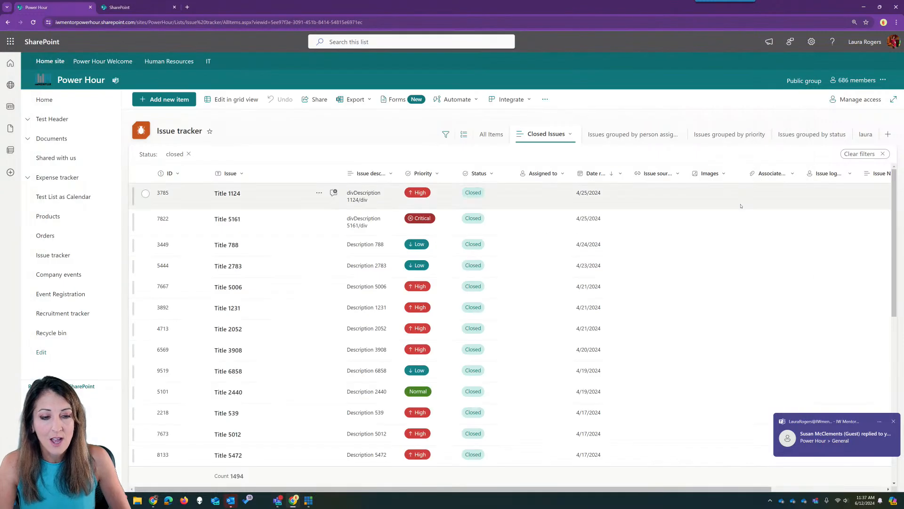
left_click(606, 197)
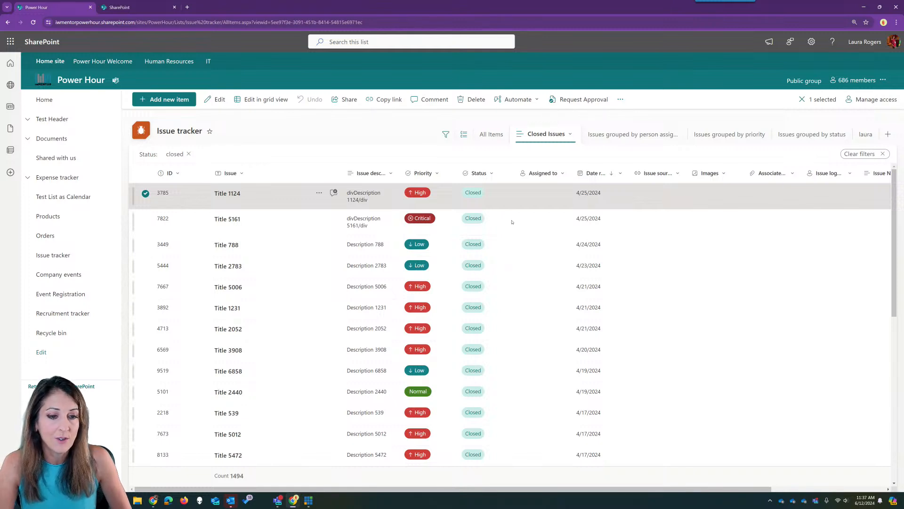
right_click(520, 198)
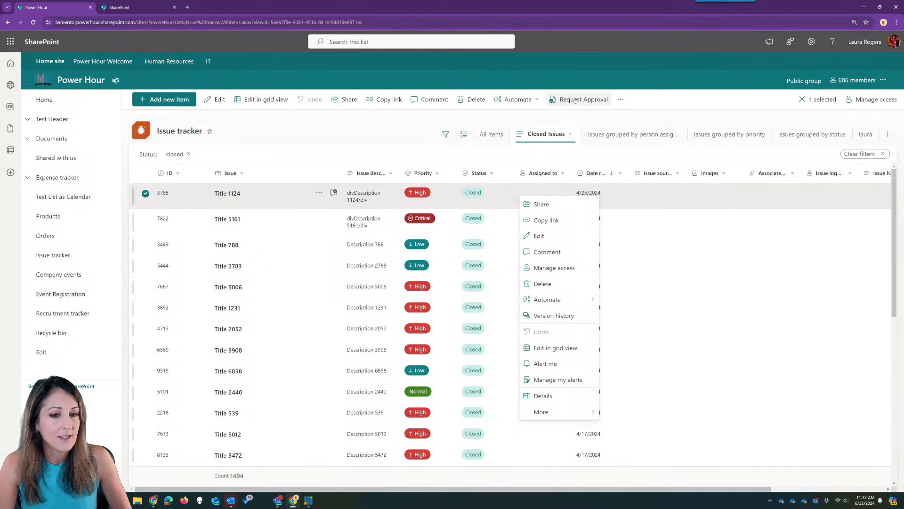
left_click(156, 224)
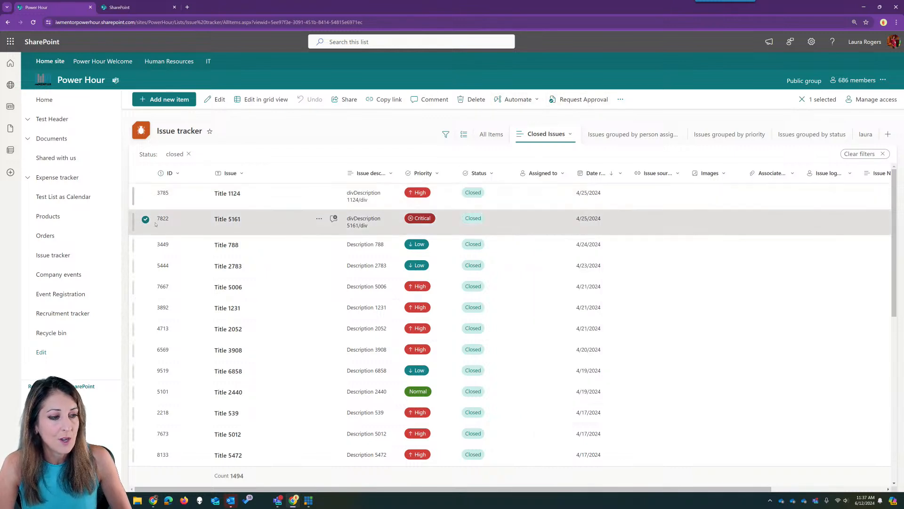
- Request approval for Title 5161 from the suggested colleague with details 'test approval'
left_click(580, 100)
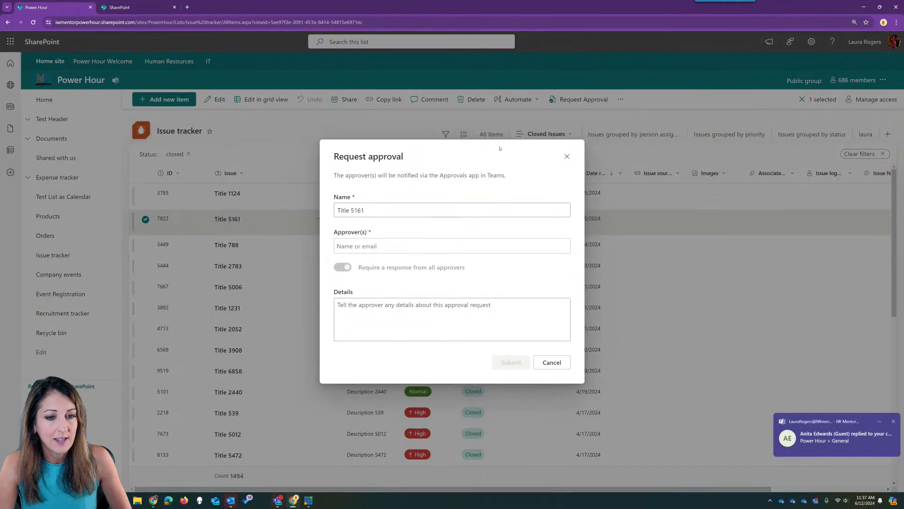
left_click(382, 210)
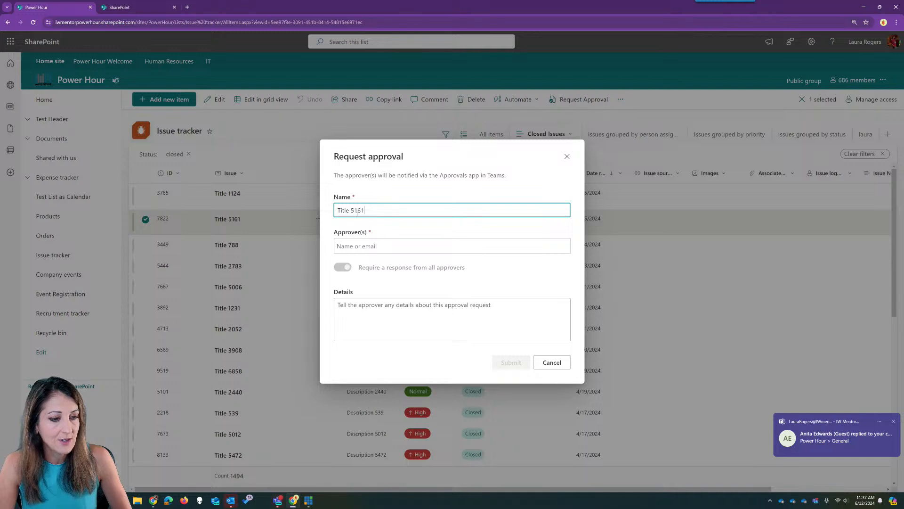
left_click(381, 245)
type("jo")
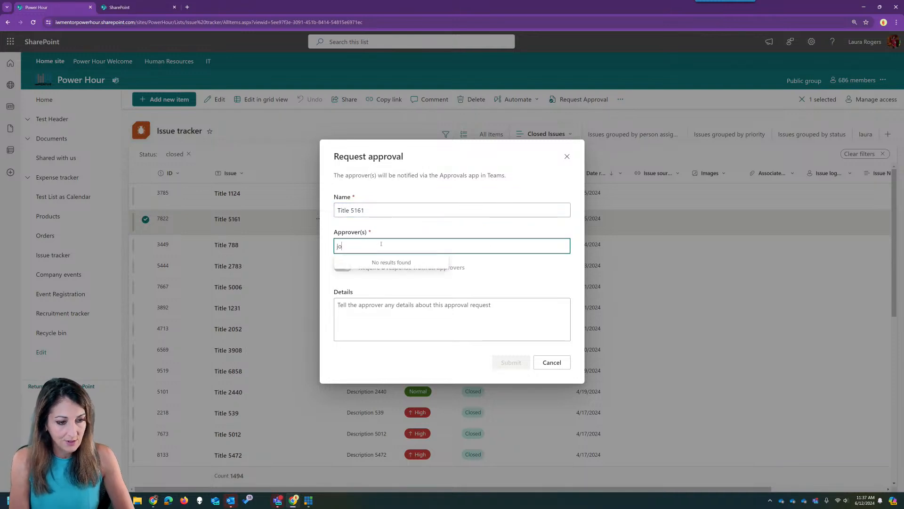
type("elle")
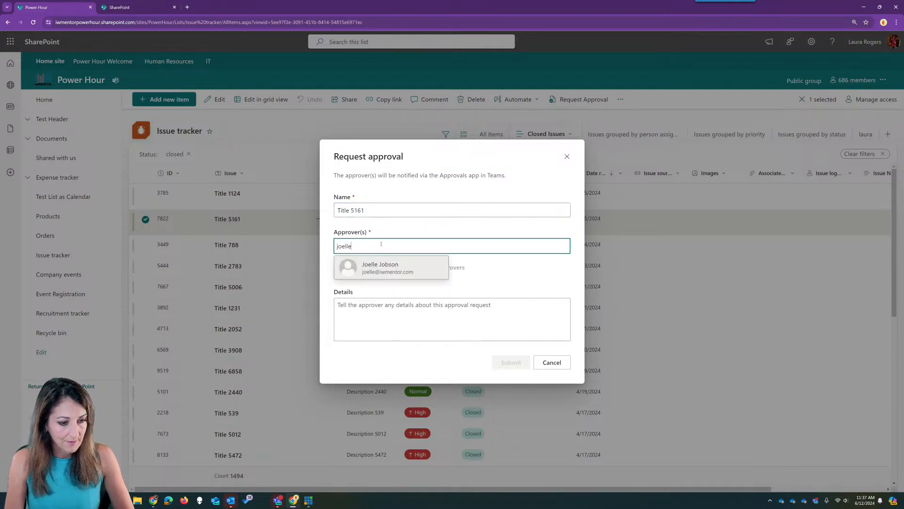
left_click(399, 267)
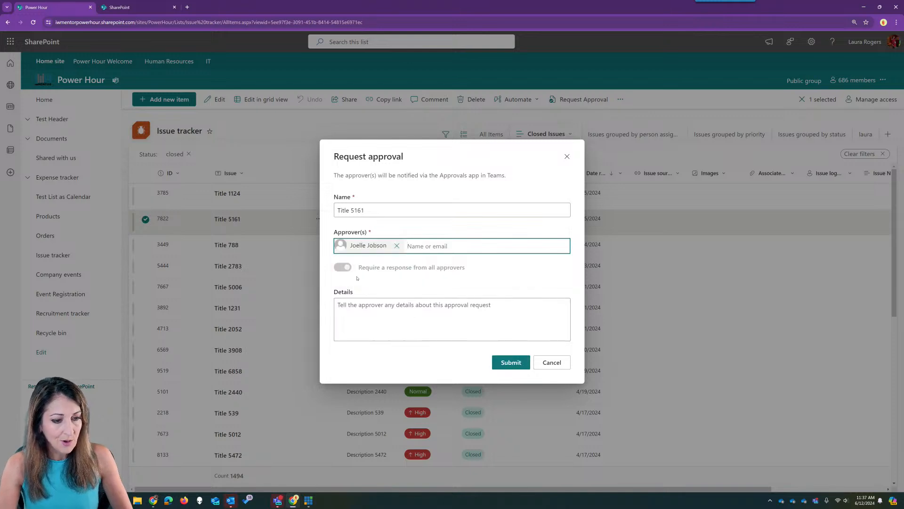
left_click(384, 305)
type("test ")
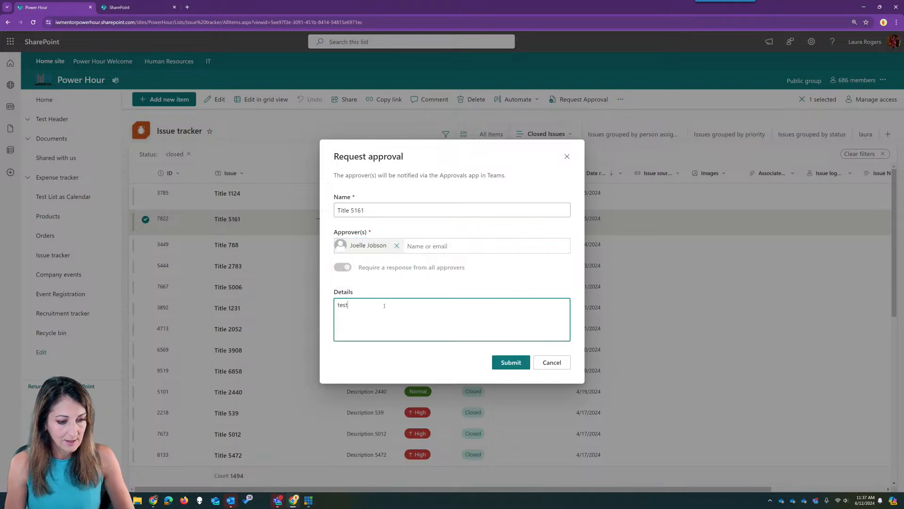
type("approval")
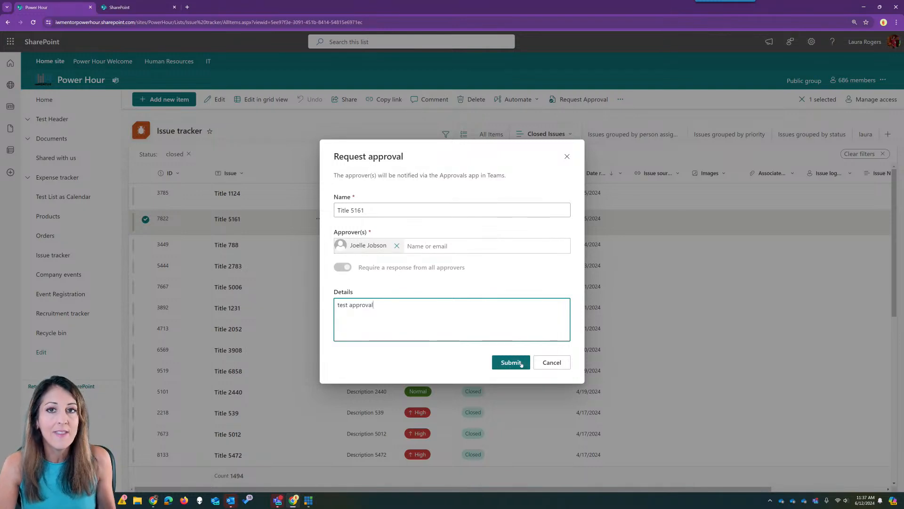
left_click(511, 363)
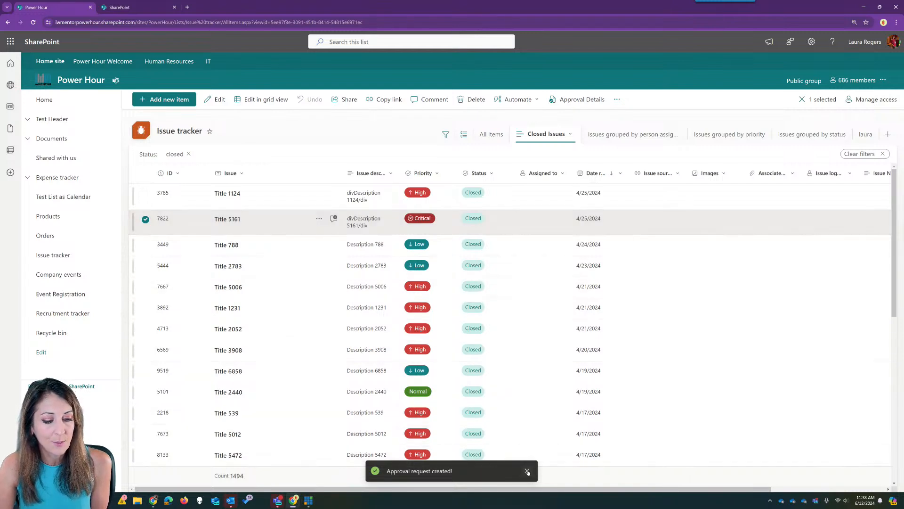
- Dismiss the approval confirmation and go to Site contents from the Settings gear
left_click(527, 471)
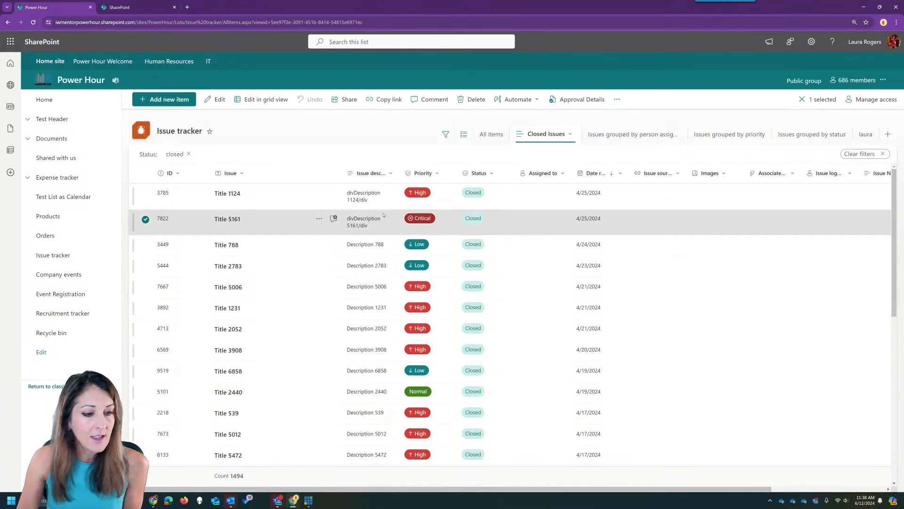
left_click(27, 177)
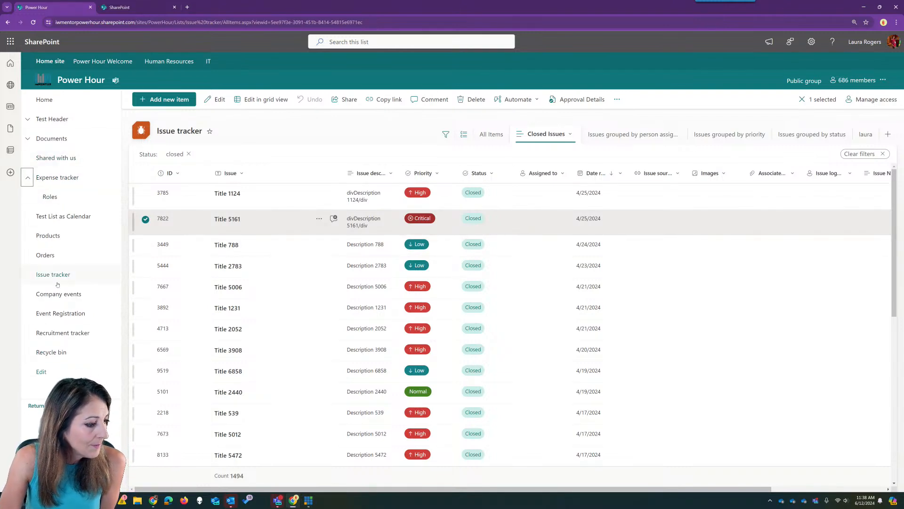
left_click(812, 41)
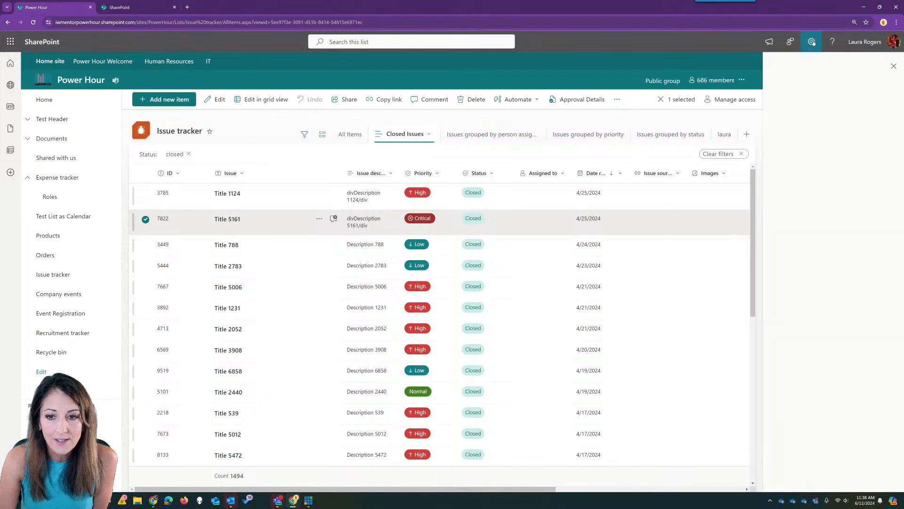
left_click(788, 114)
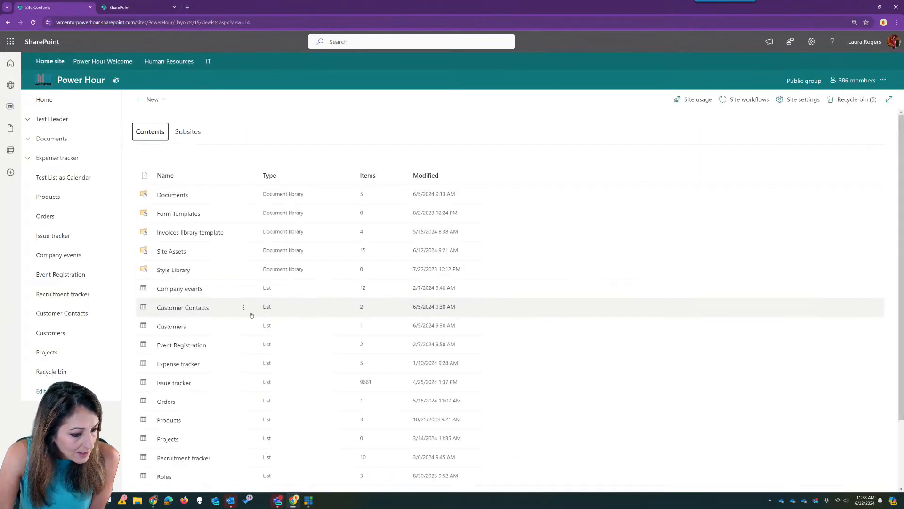
scroll(250, 313, "down", 2)
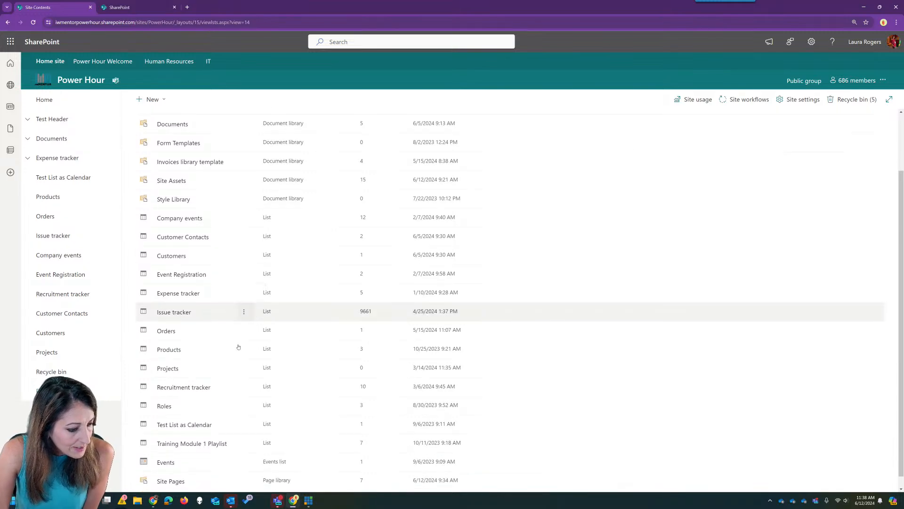
- Open the Recruitment tracker list and enable approvals on it through Configure Approvals
left_click(184, 387)
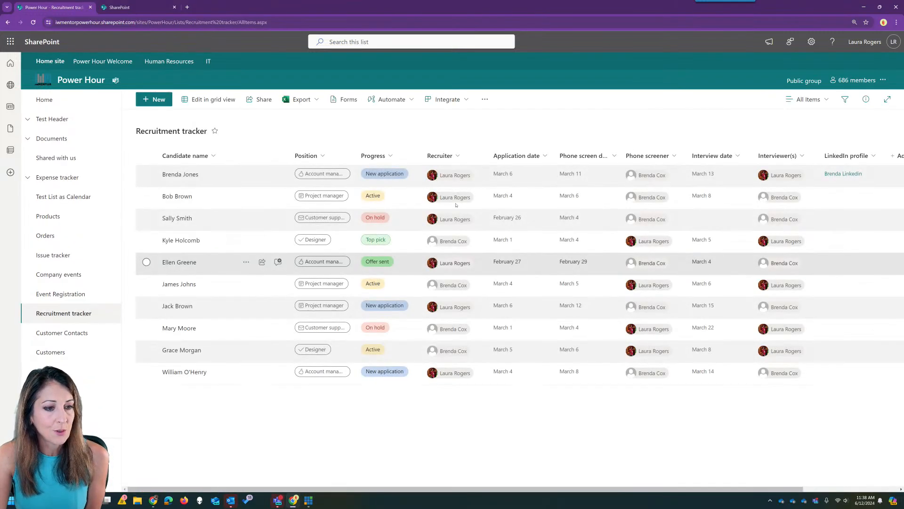
left_click(398, 99)
left_click(406, 149)
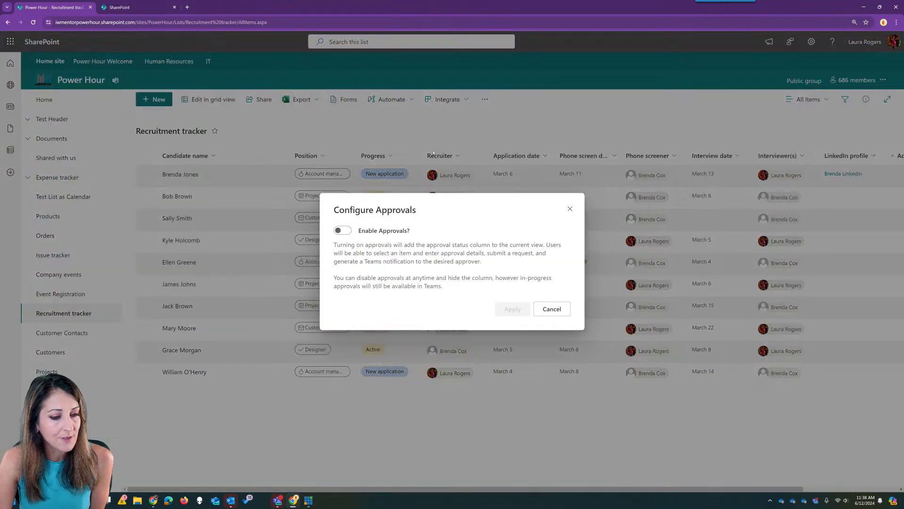
left_click(342, 230)
left_click(511, 309)
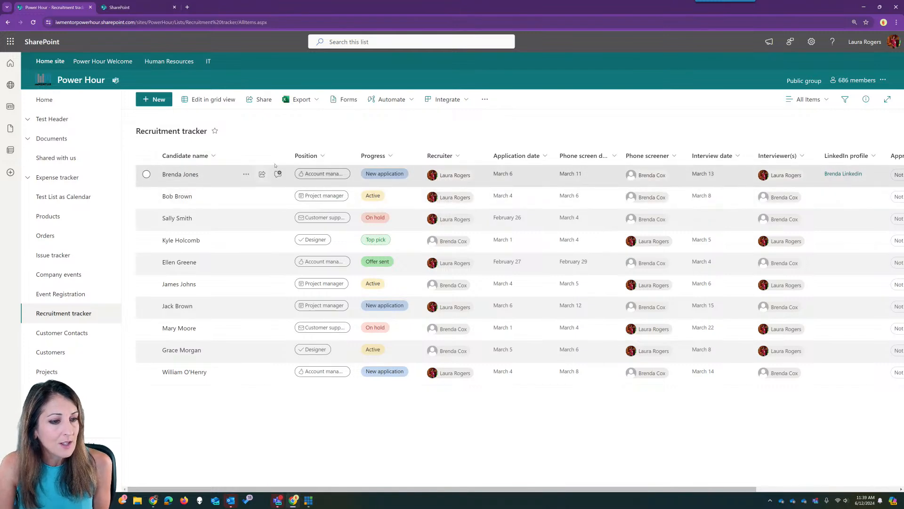
- Start an approval request for the first candidate in the Recruitment tracker
left_click(220, 178)
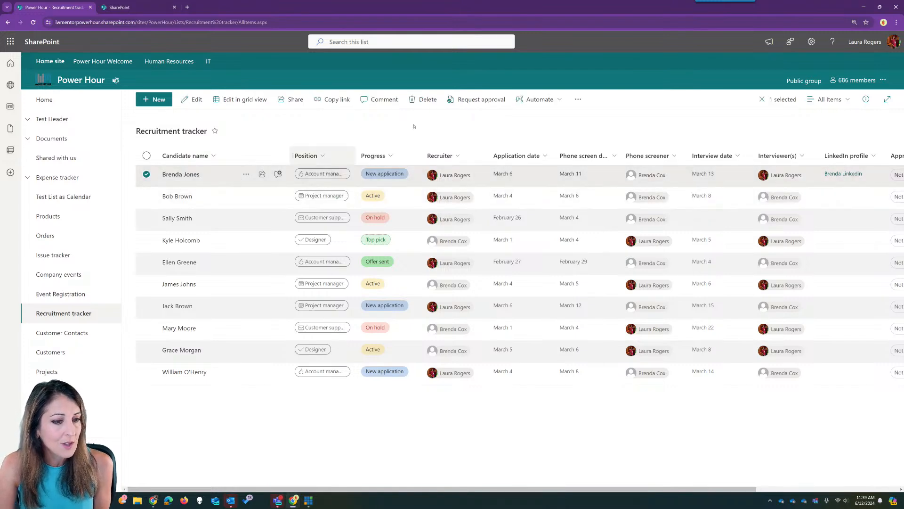
left_click(247, 175)
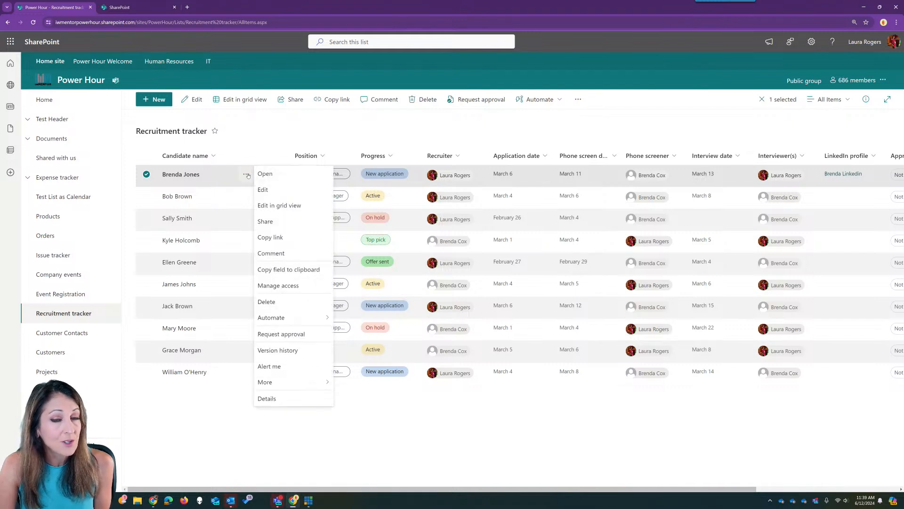
left_click(303, 335)
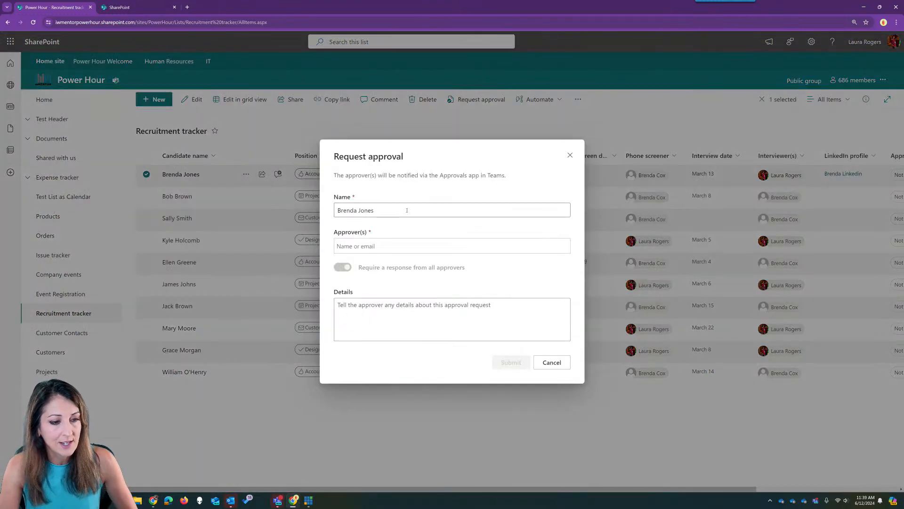
- Add the suggested colleague as approver and submit with details 'testing 123'
left_click(401, 244)
type("laura")
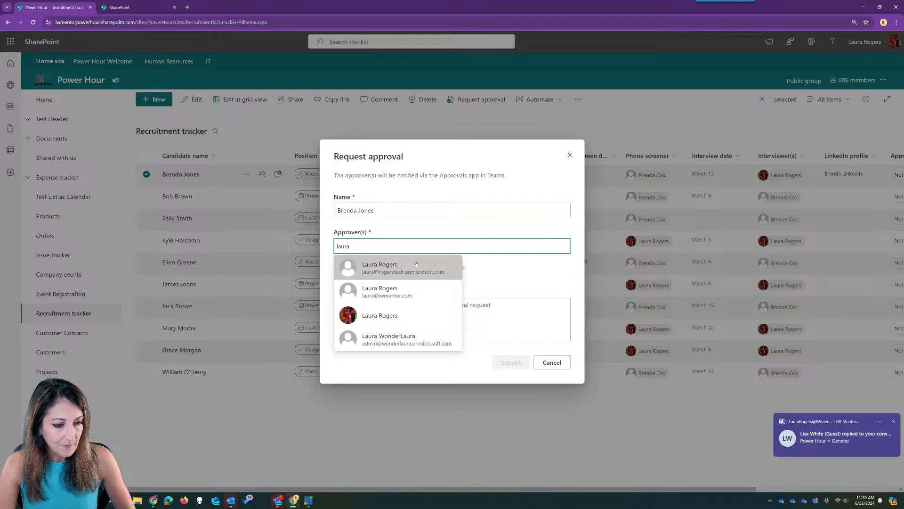
double_click(385, 242)
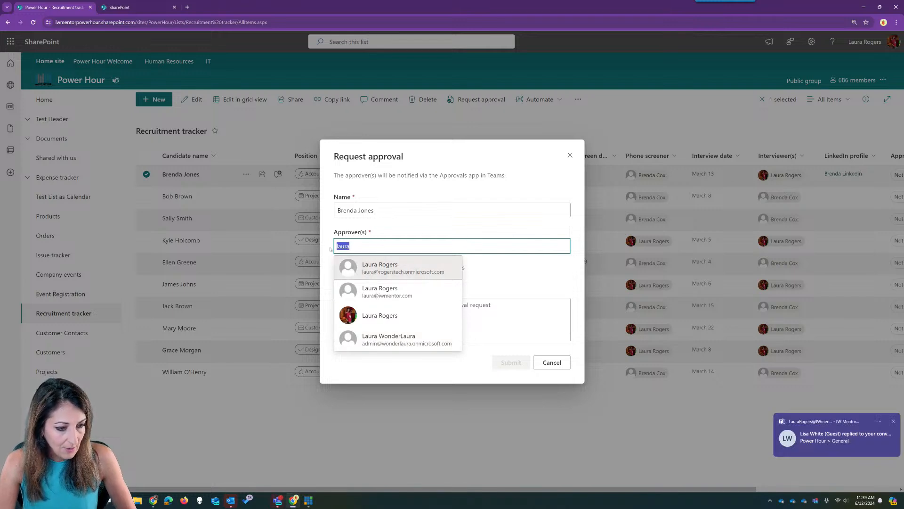
left_click(385, 243)
type("@p")
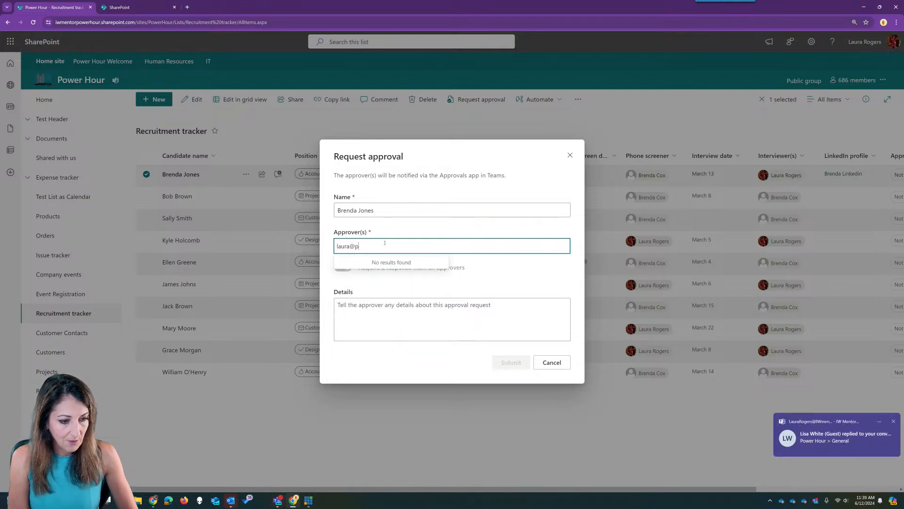
key("BackSpace")
type("iwmentorp")
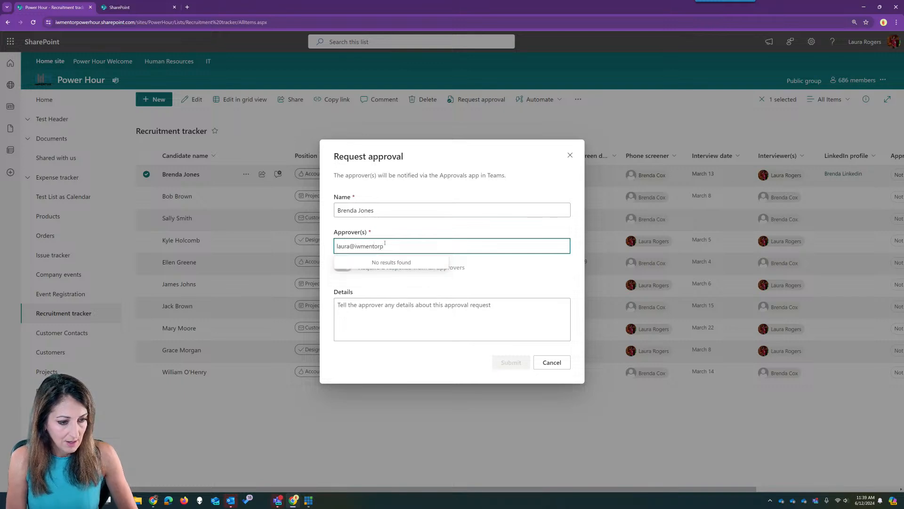
key("BackSpace")
key("BackSpace")
key("BackSpace")
key("BackSpace")
key("BackSpace")
key("BackSpace")
key("BackSpace")
key("BackSpace")
key("BackSpace")
key("BackSpace")
key("BackSpace")
key("BackSpace")
key("BackSpace")
key("BackSpace")
key("BackSpace")
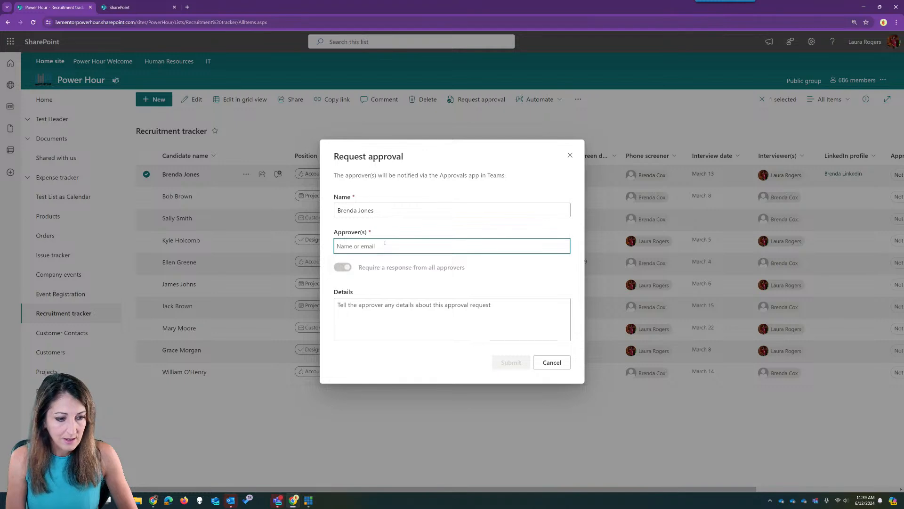
type("laurar")
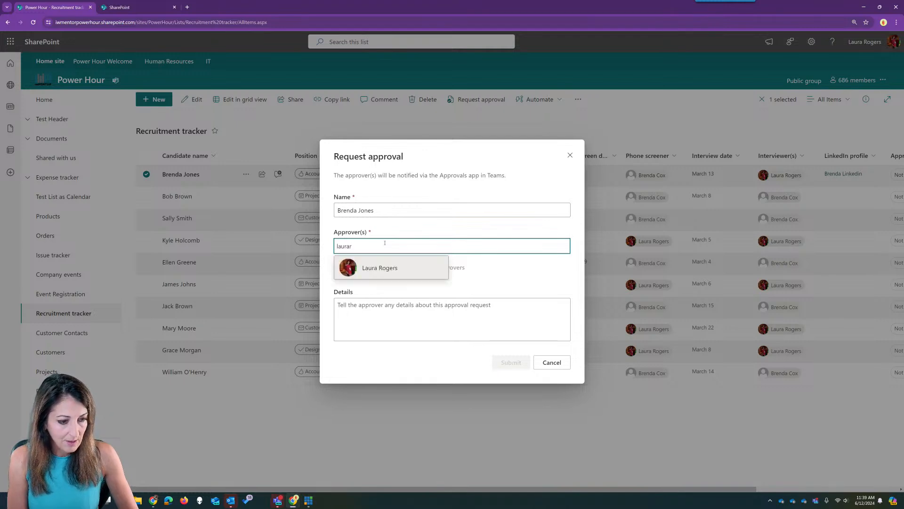
left_click(416, 260)
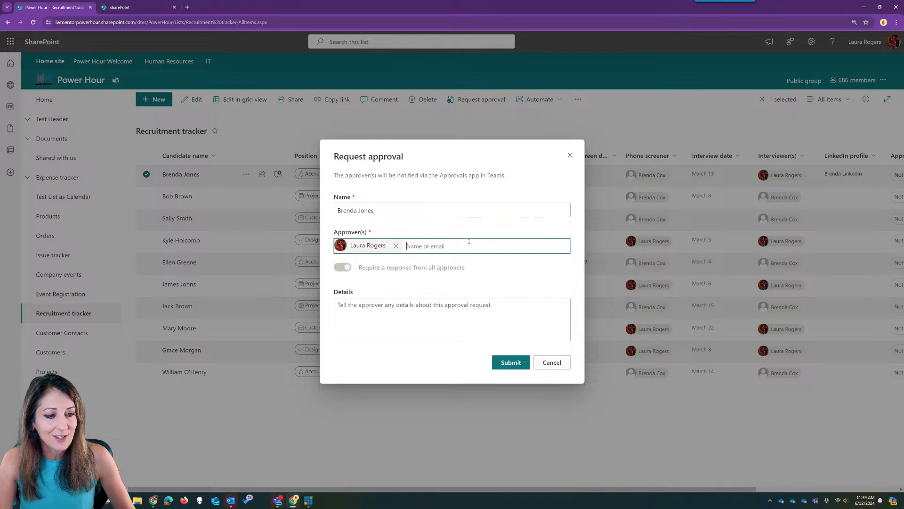
left_click(444, 311)
type("testing 123")
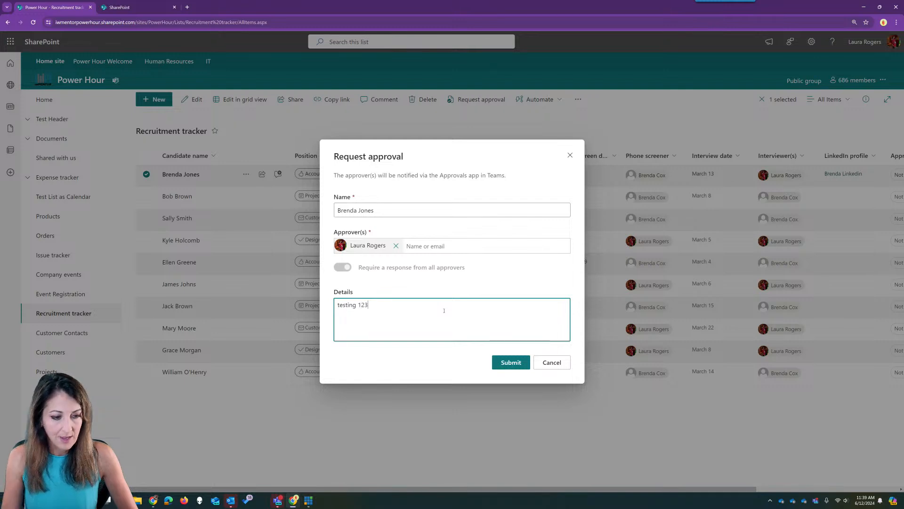
left_click(524, 370)
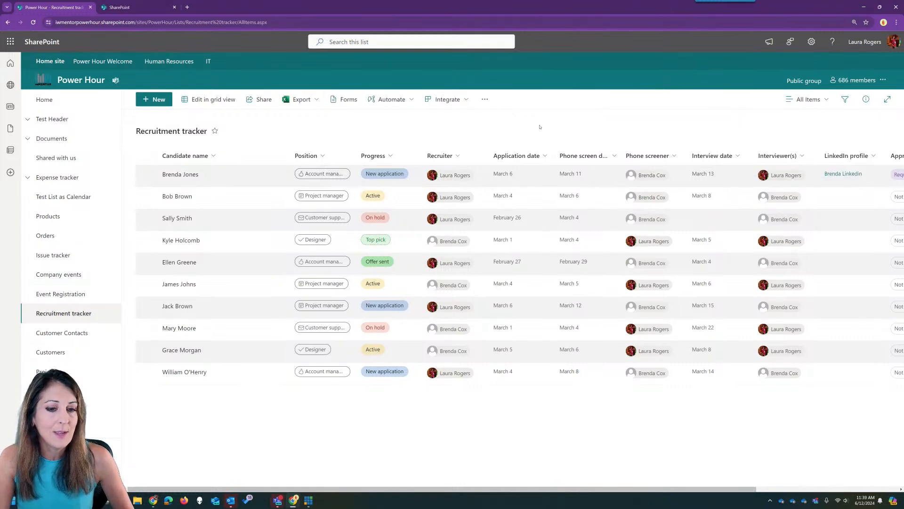
left_click(278, 500)
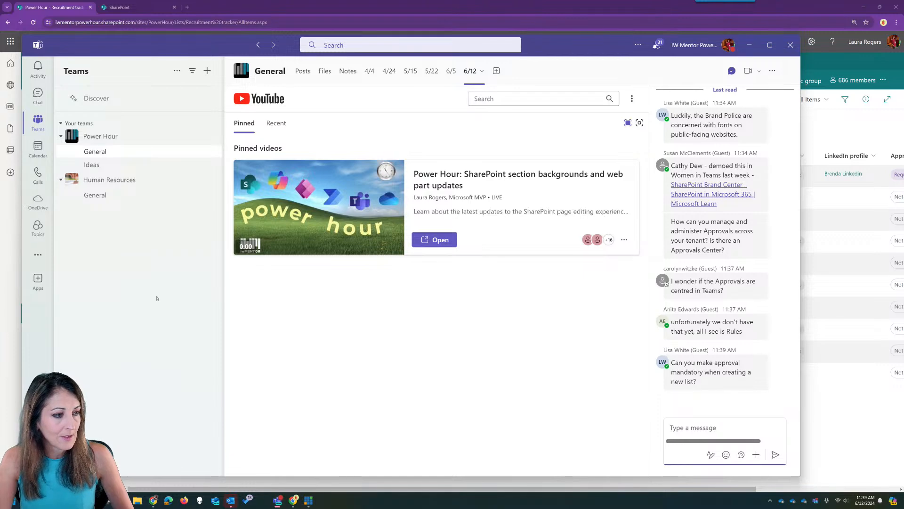
left_click(750, 45)
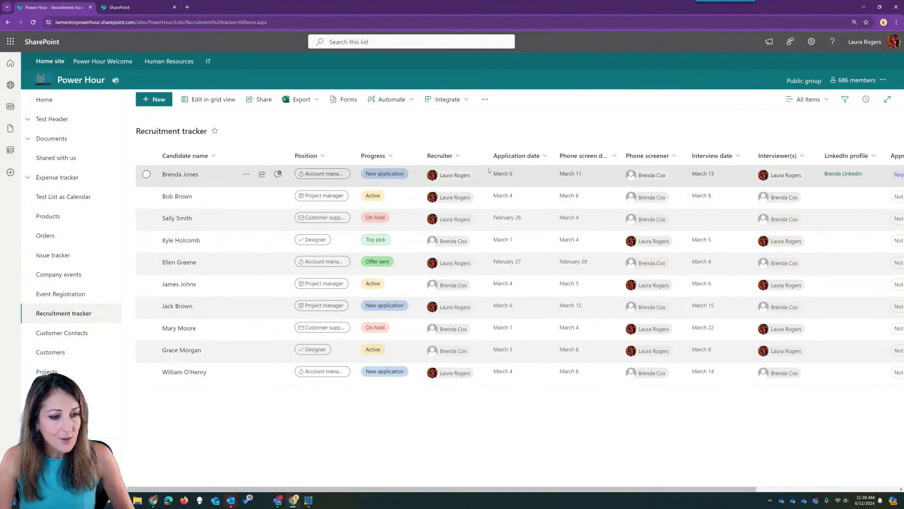
left_click_drag(686, 488, 828, 487)
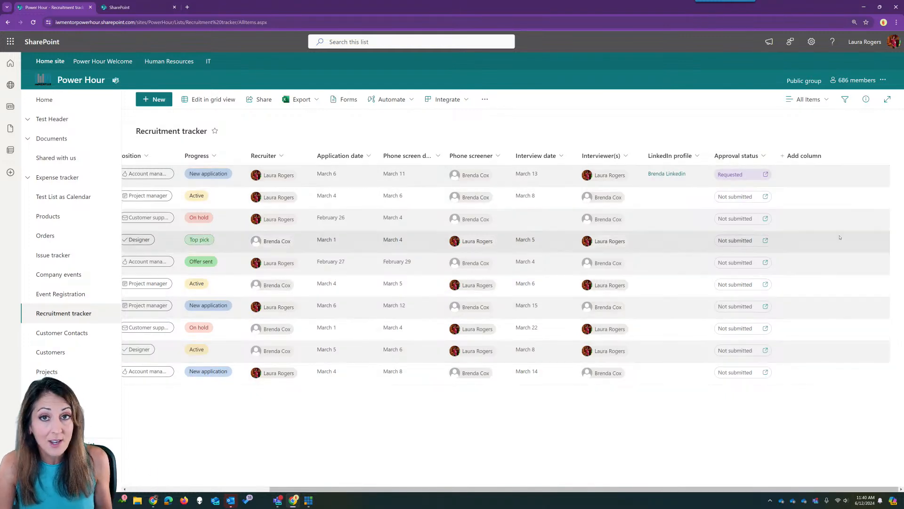
left_click(765, 175)
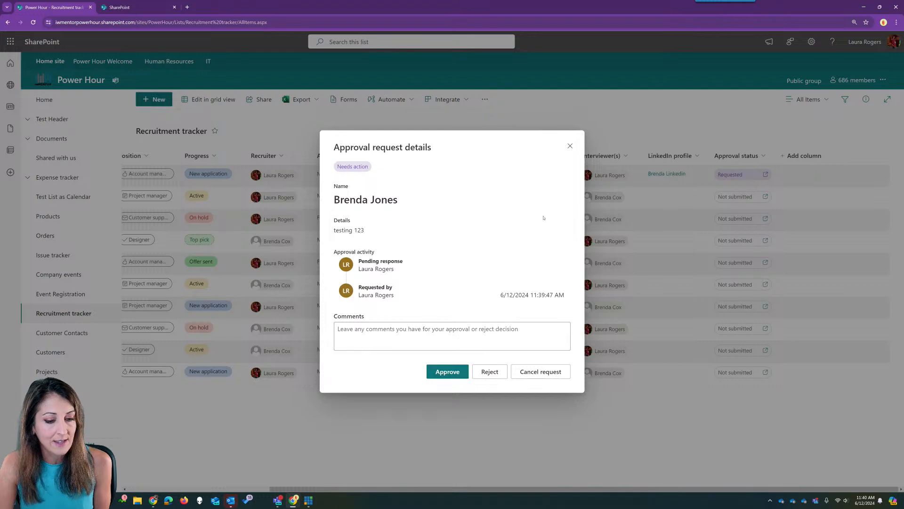
left_click(570, 146)
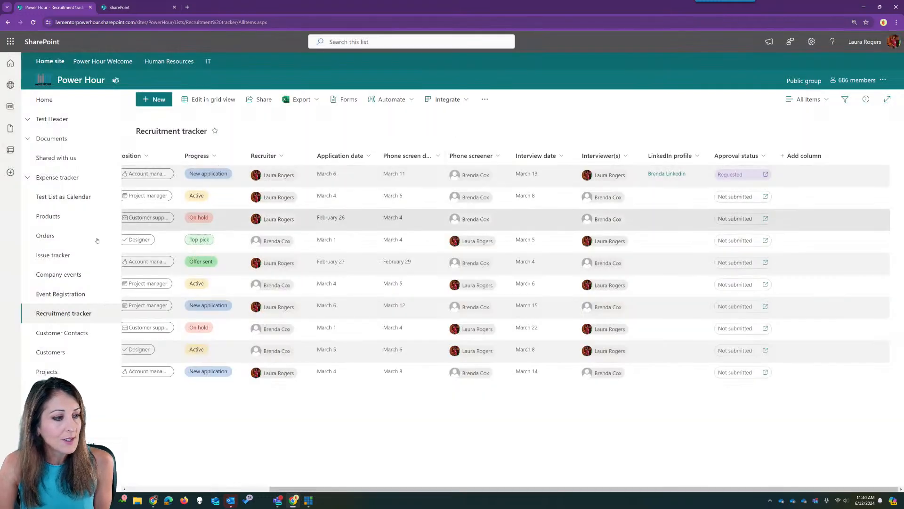
- Switch back to the Issue tracker's Closed Issues view
left_click(69, 255)
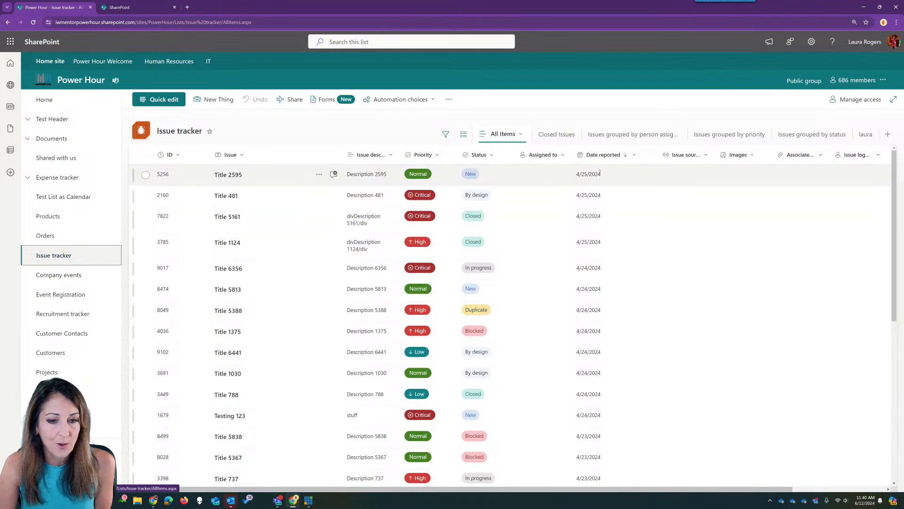
left_click_drag(679, 489, 586, 502)
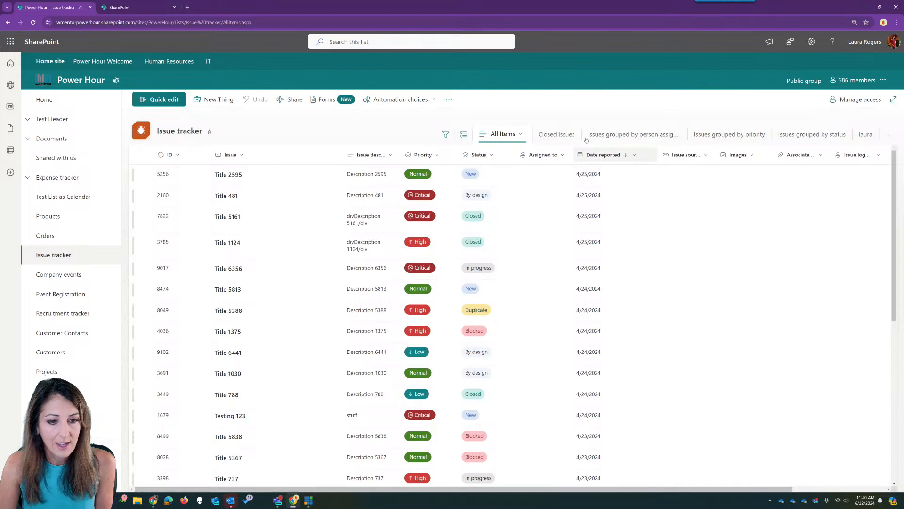
left_click(560, 134)
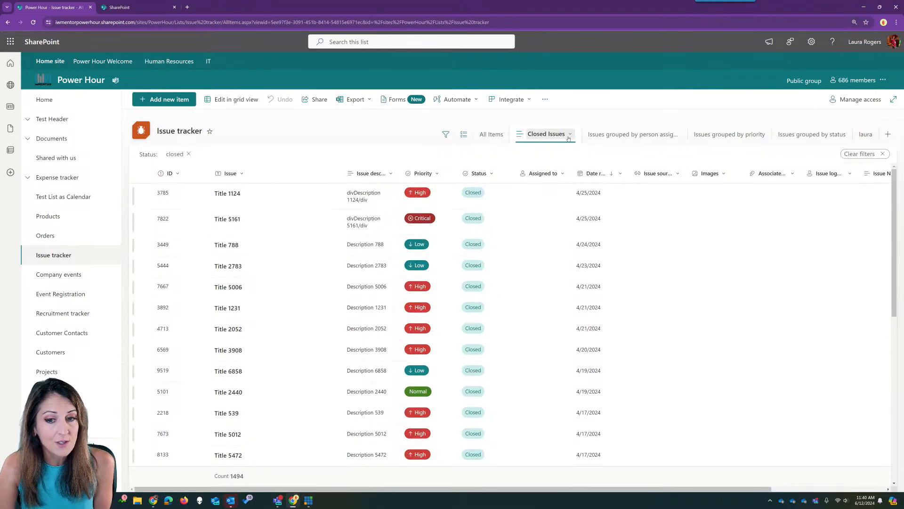
left_click_drag(666, 489, 780, 486)
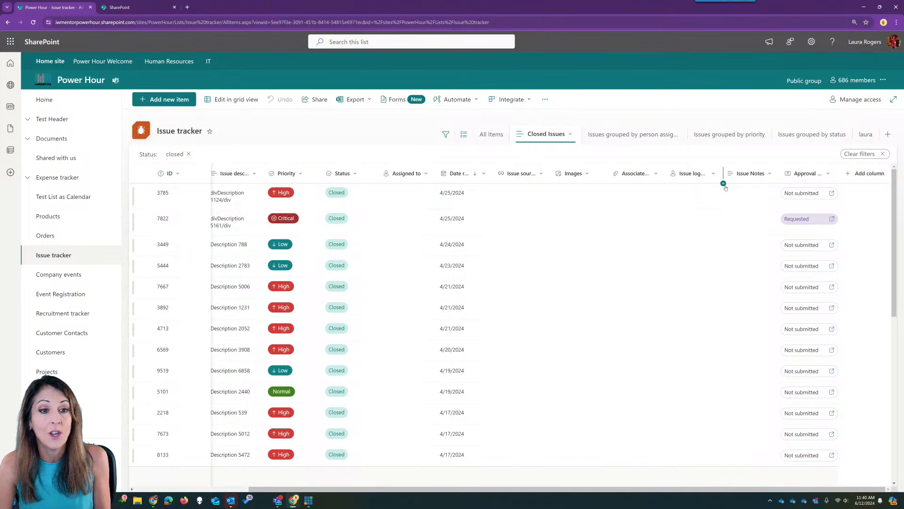
left_click(450, 99)
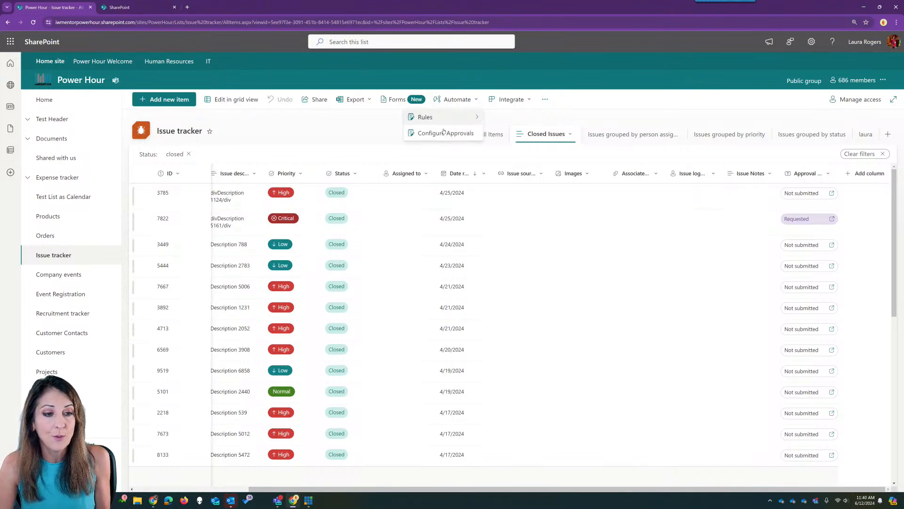
left_click(328, 129)
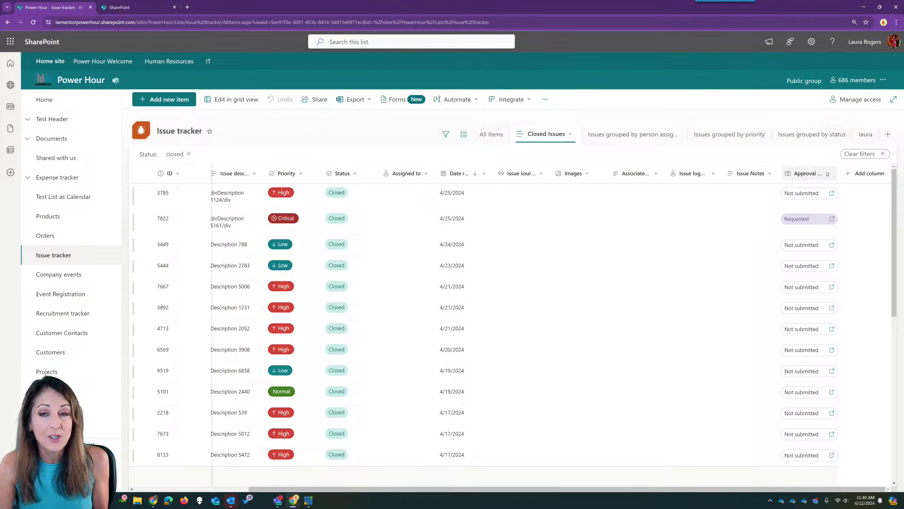
- Hide Issue Notes, Issue logged by, Images and other extra columns, then open Title 5161's approval details
left_click(751, 174)
mouse_move(763, 191)
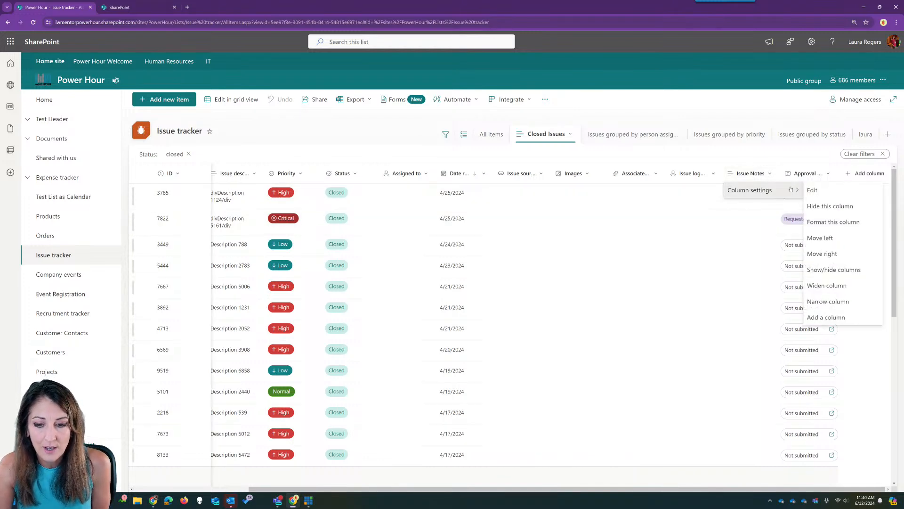
left_click(836, 207)
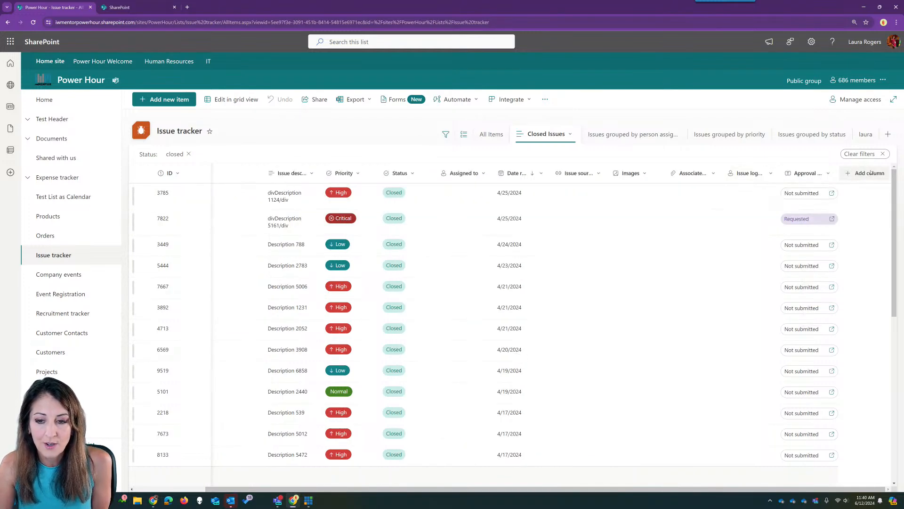
left_click(866, 173)
left_click(696, 333)
left_click(769, 258)
left_click(769, 242)
left_click(769, 227)
left_click(769, 211)
left_click(770, 195)
left_click(781, 478)
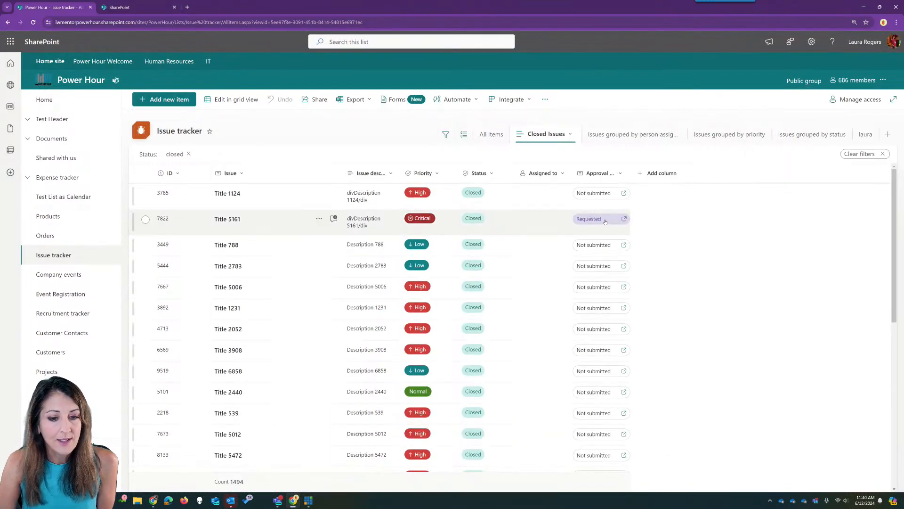
left_click(606, 221)
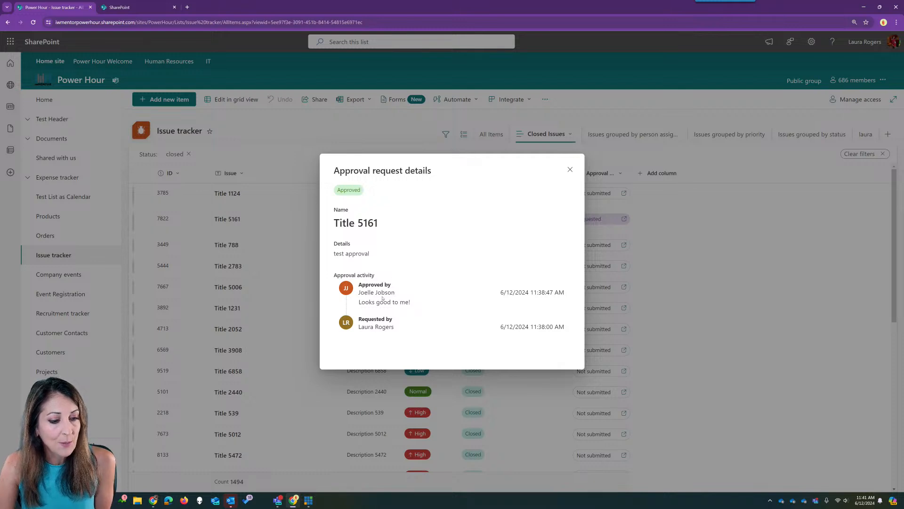
- Refresh the Issue tracker and confirm Title 5161's approval now reads Approved
left_click(570, 170)
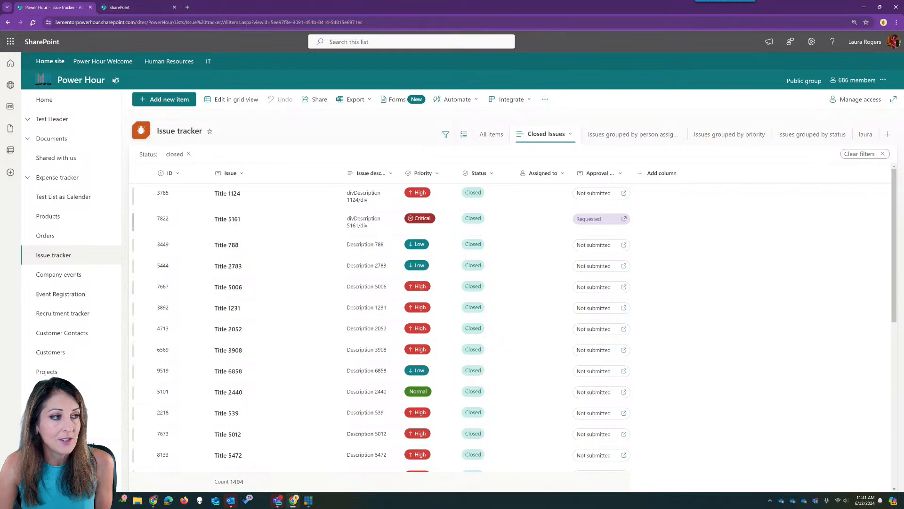
left_click(32, 22)
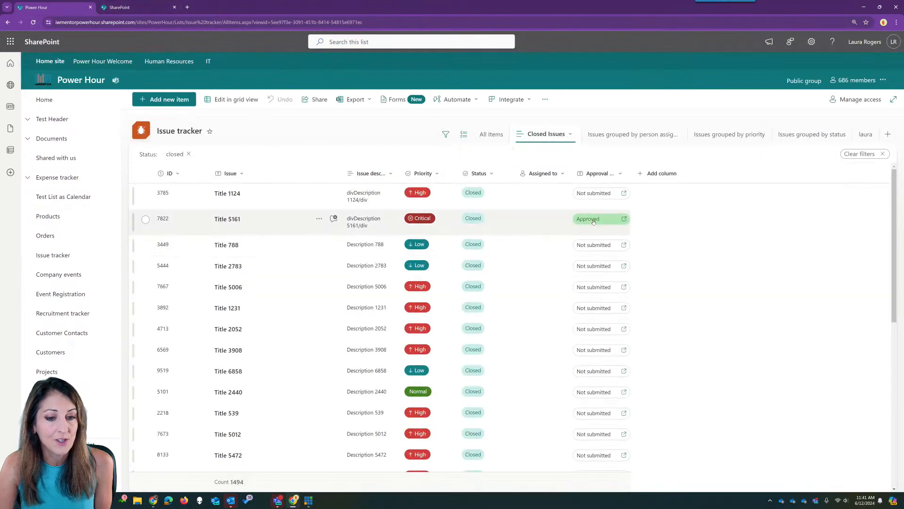
left_click(593, 222)
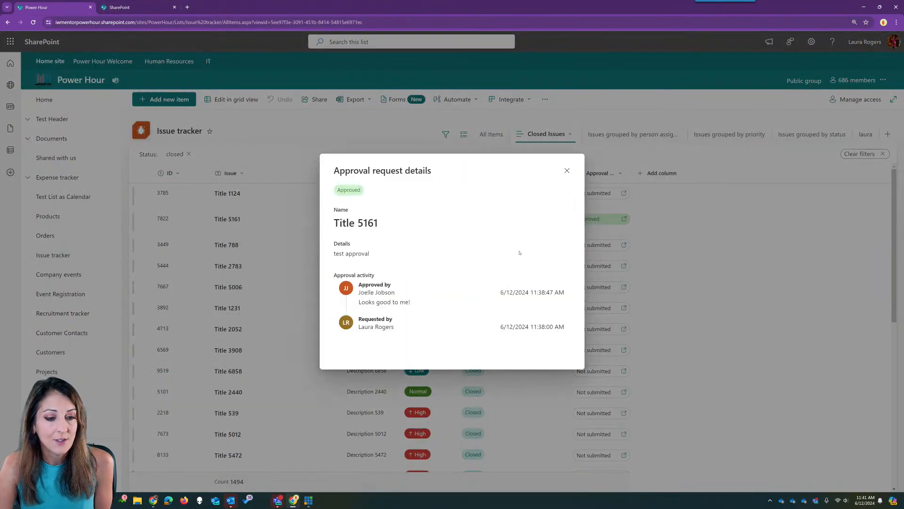
left_click(567, 171)
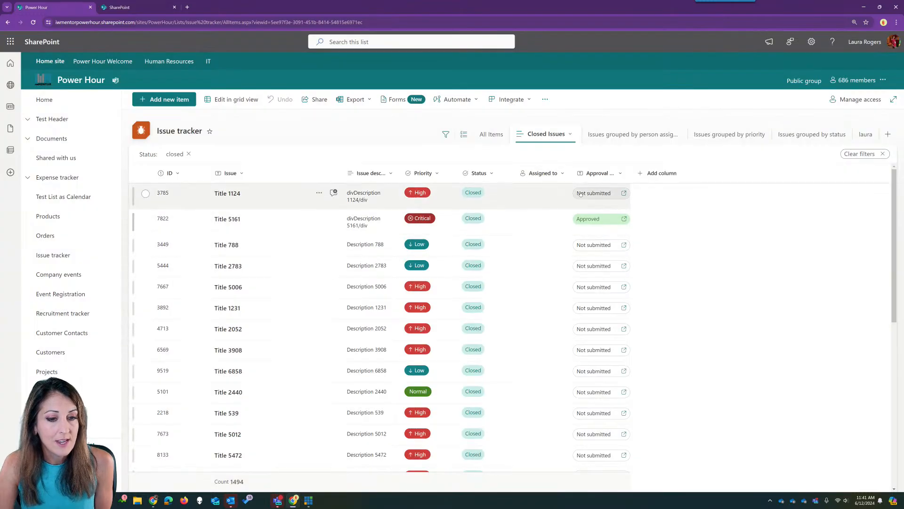
- Request approval for Title 788 from the guest approver with details 'test', then review the request
left_click(595, 245)
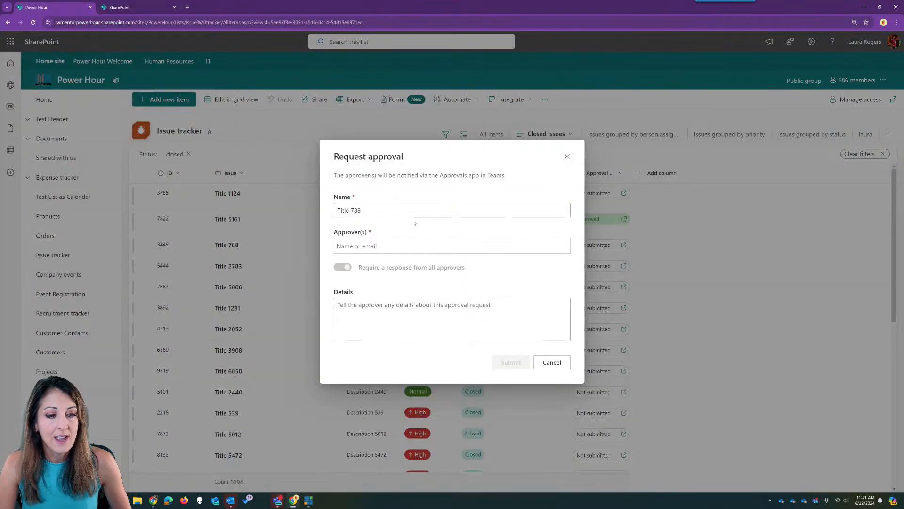
left_click(396, 245)
type("joelle")
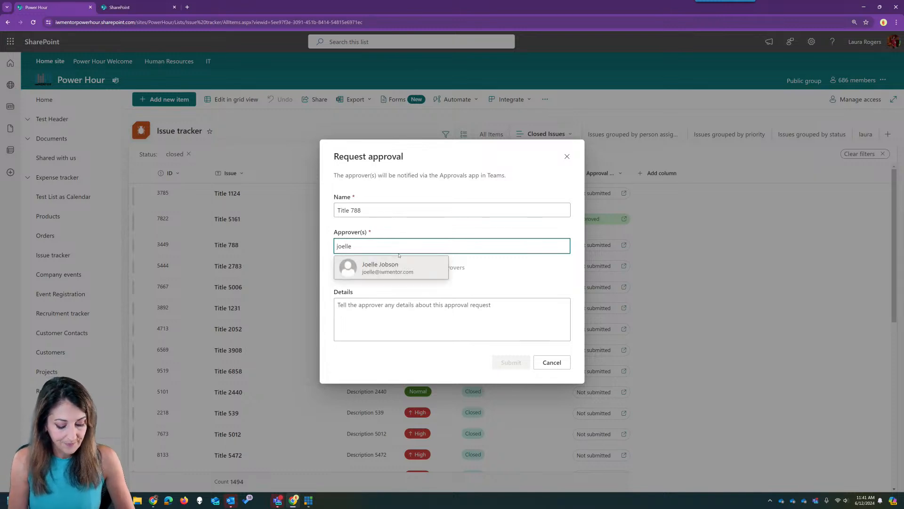
left_click(391, 267)
left_click(477, 322)
type("test")
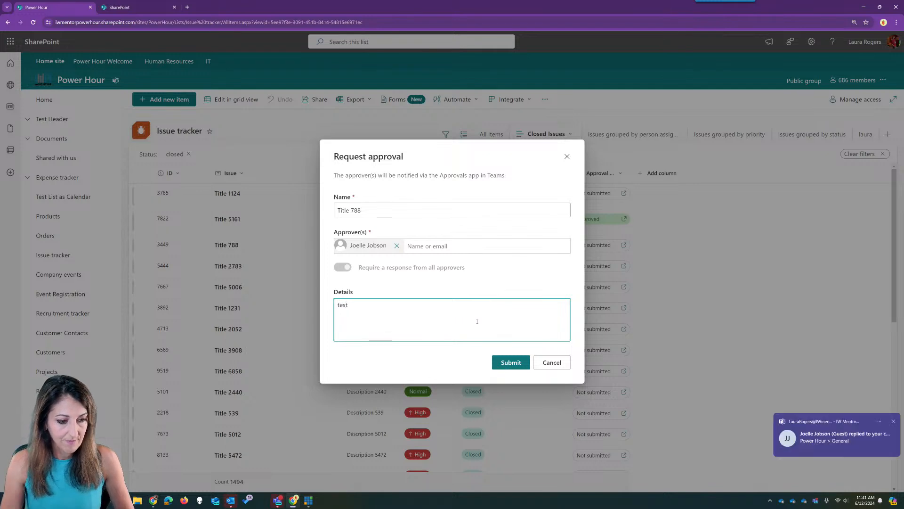
left_click(526, 367)
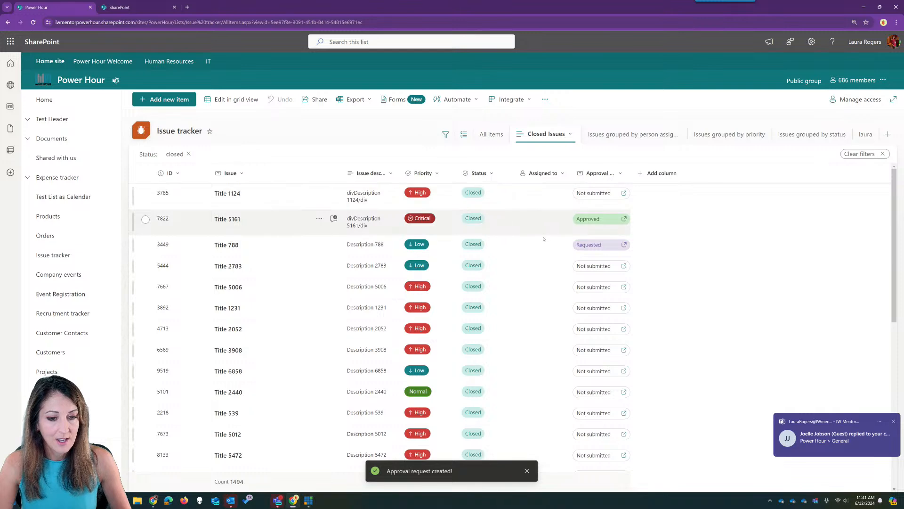
left_click(623, 244)
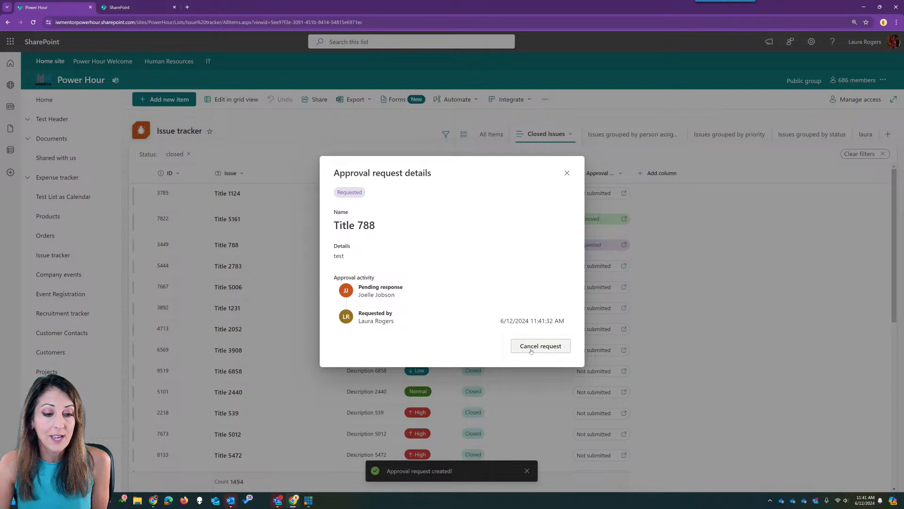
left_click(567, 173)
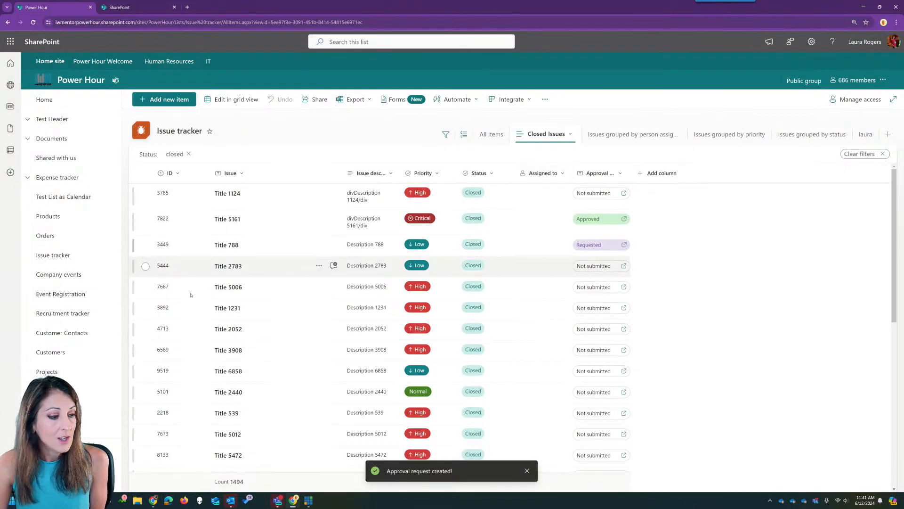
- In Teams, find and open the Approvals app by searching 'approvals'
left_click(277, 501)
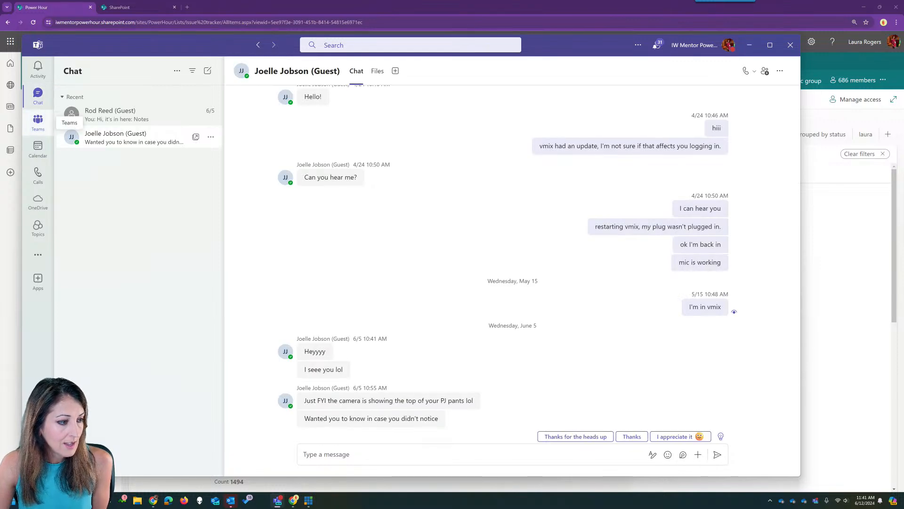
left_click(37, 256)
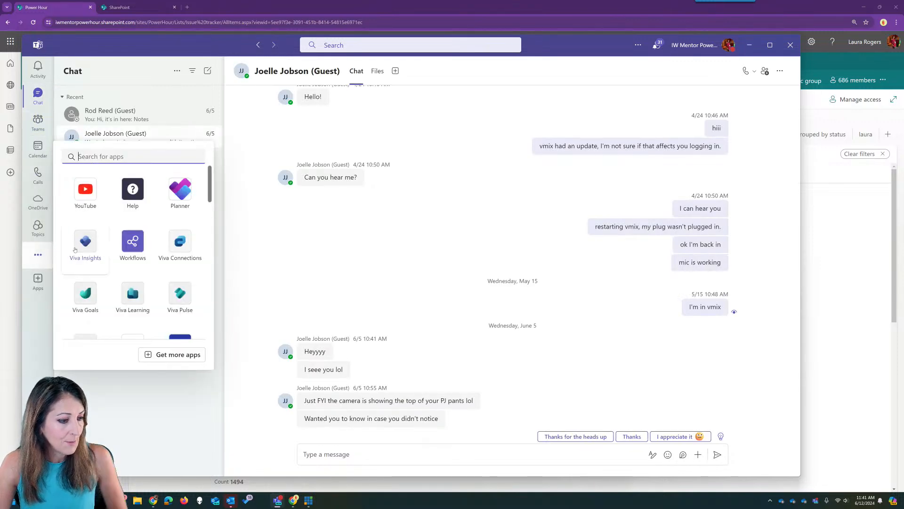
type("app")
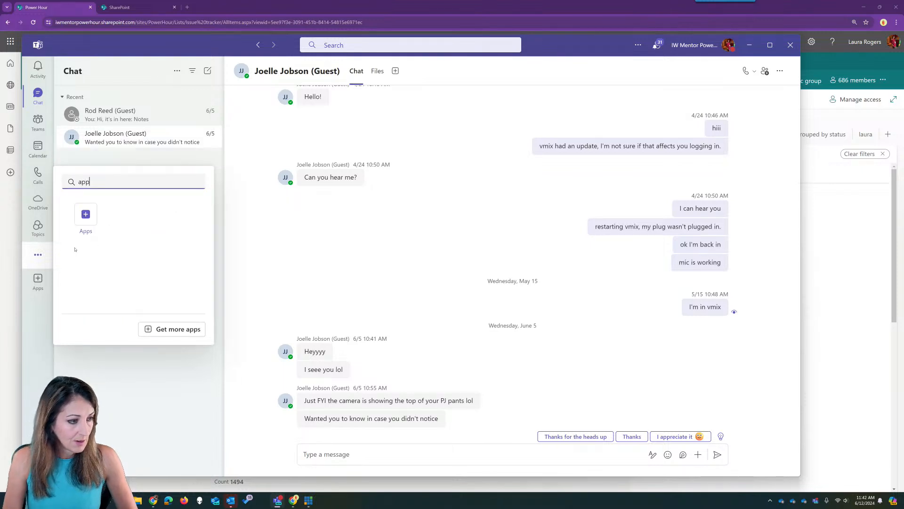
type("rovals")
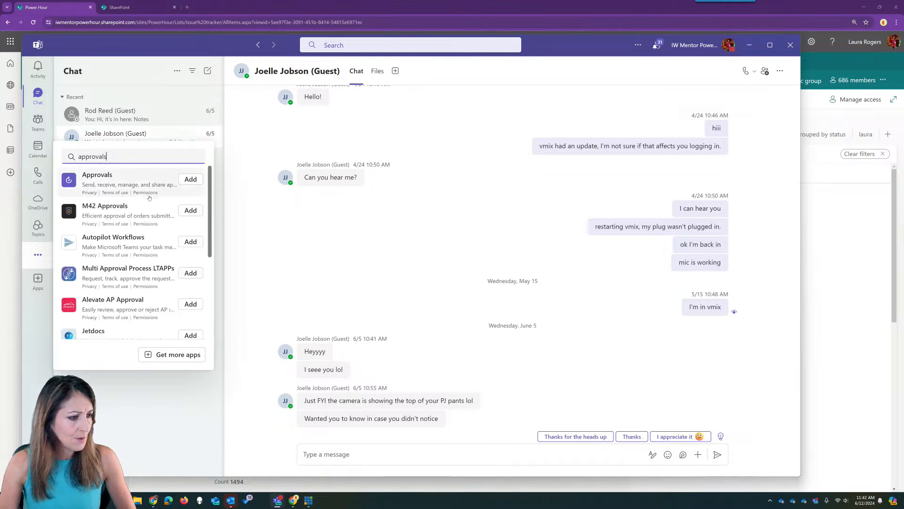
left_click(189, 181)
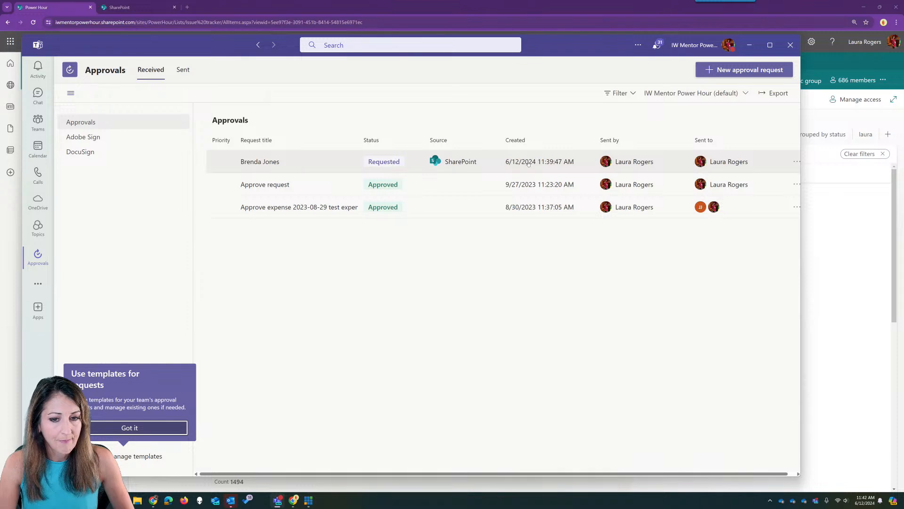
- Review the pending SharePoint request and the candidate's approval details, then close them
left_click(304, 161)
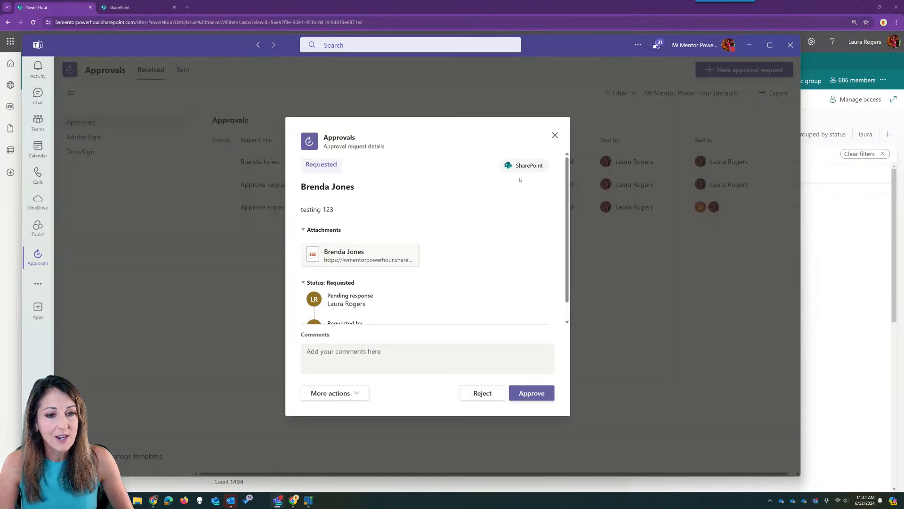
left_click(555, 136)
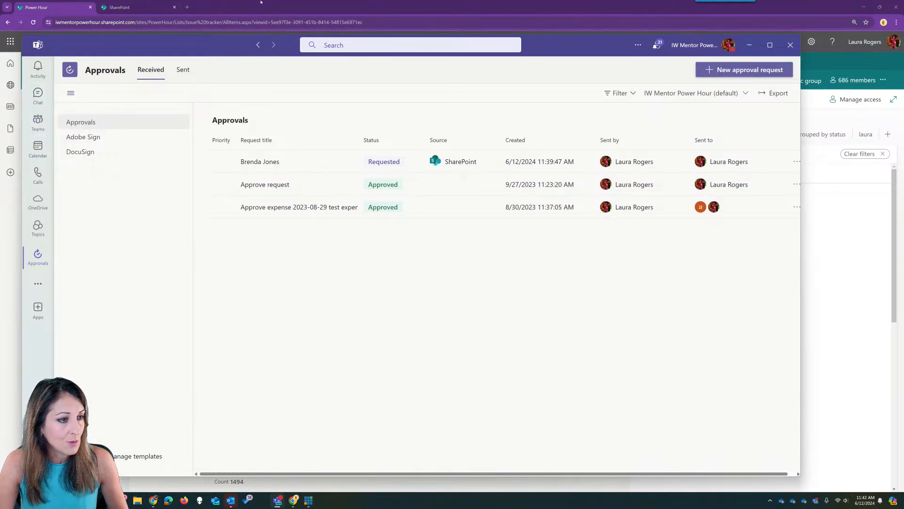
left_click(337, 161)
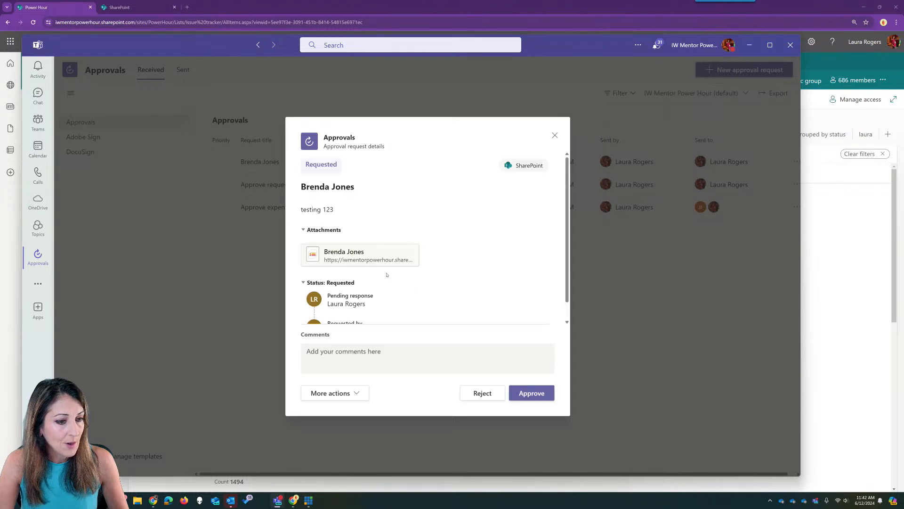
scroll(414, 311, "down", 1)
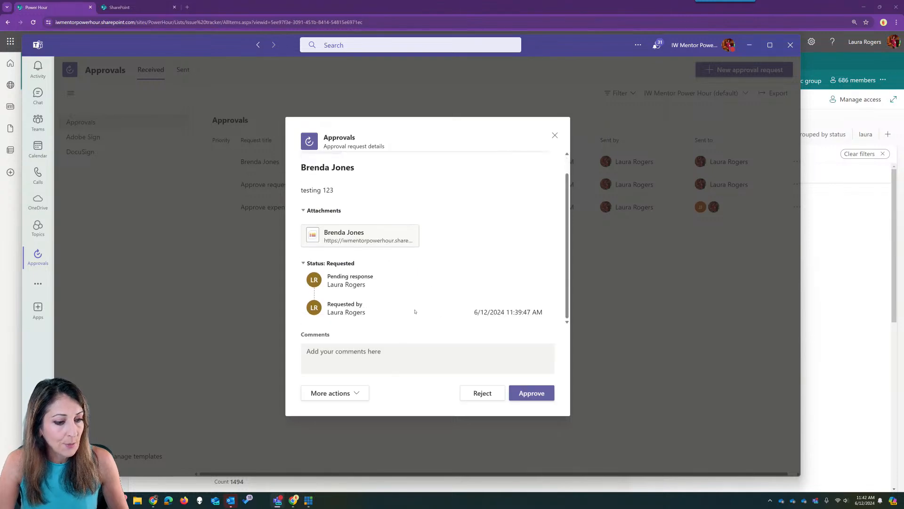
left_click(555, 136)
- Open the Recruitment tracker list on the Power Hour site and scroll to its approval column
left_click(136, 7)
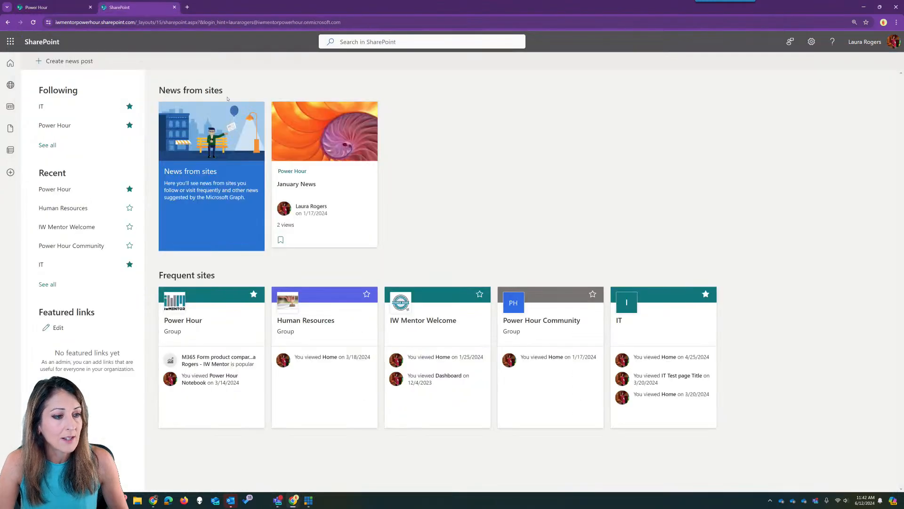
key("alt+Tab")
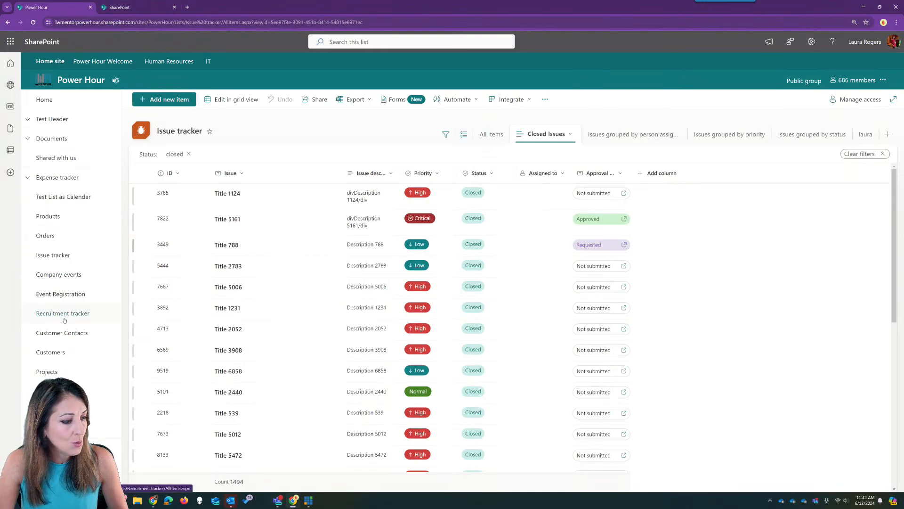
left_click(65, 313)
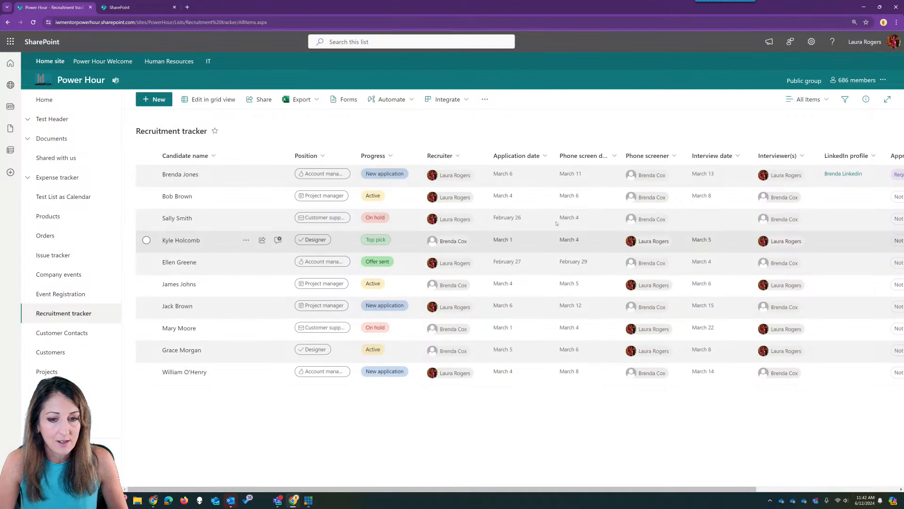
scroll(518, 264, "right", 5)
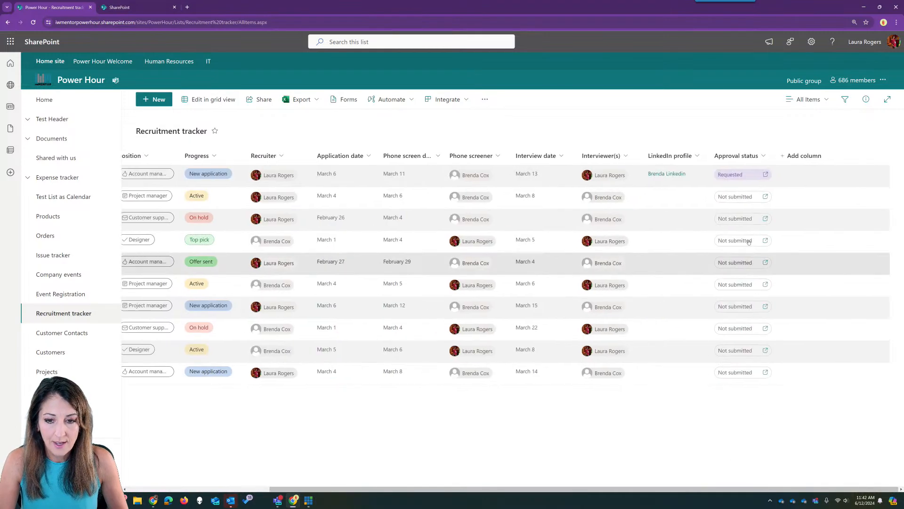
- Approve the first candidate's request with the comment 'coo' and dismiss the Approved notification
left_click(730, 175)
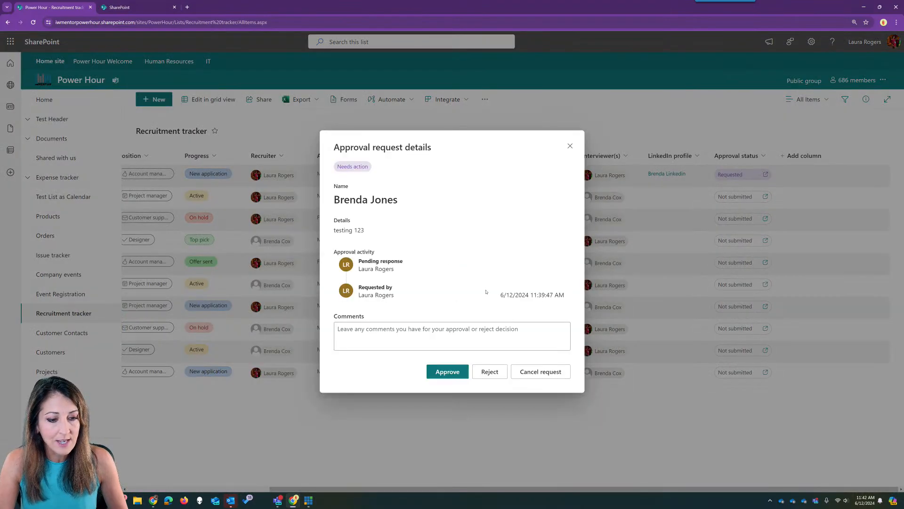
left_click(399, 342)
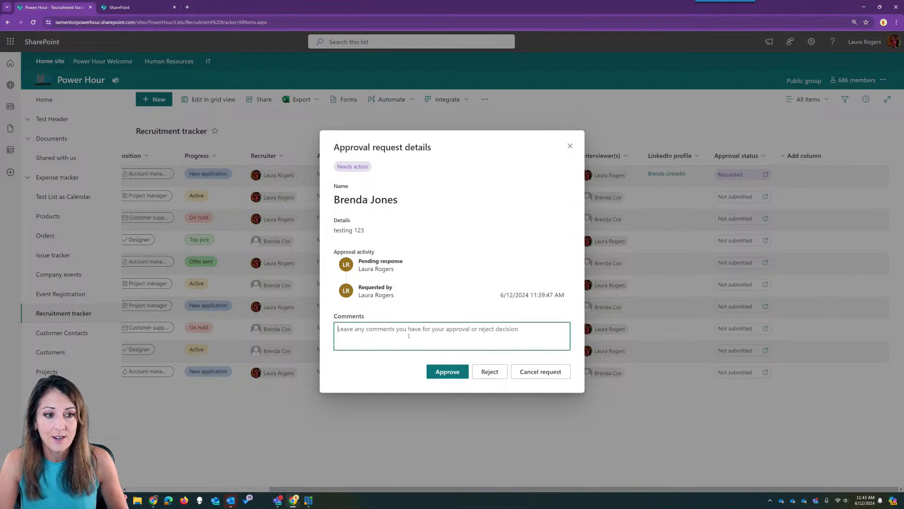
type("cool")
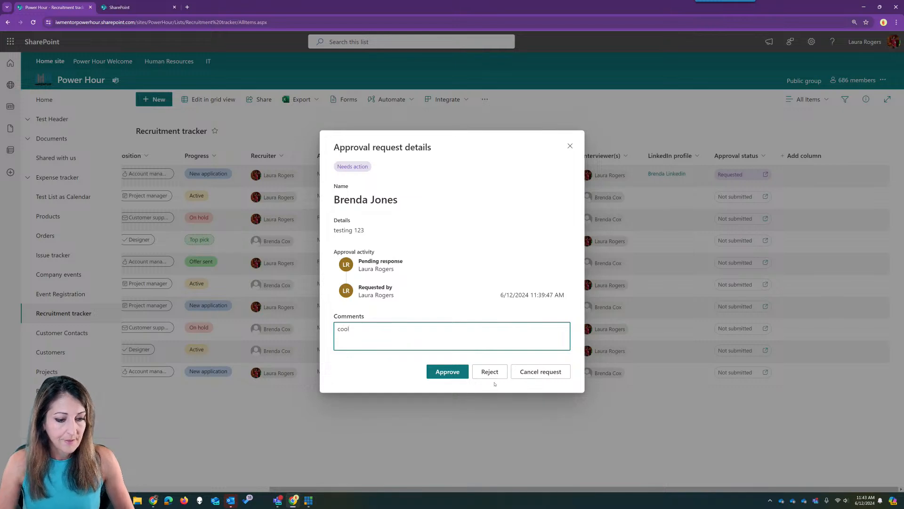
left_click(447, 371)
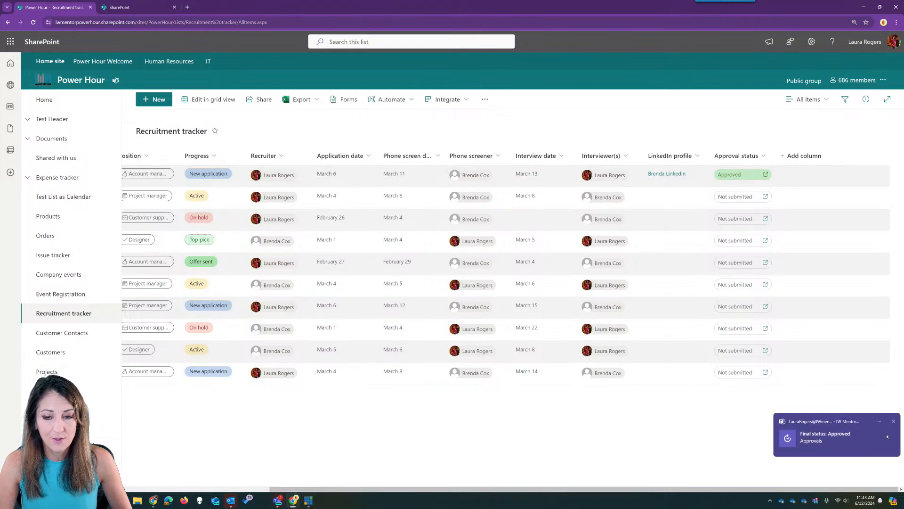
left_click(893, 421)
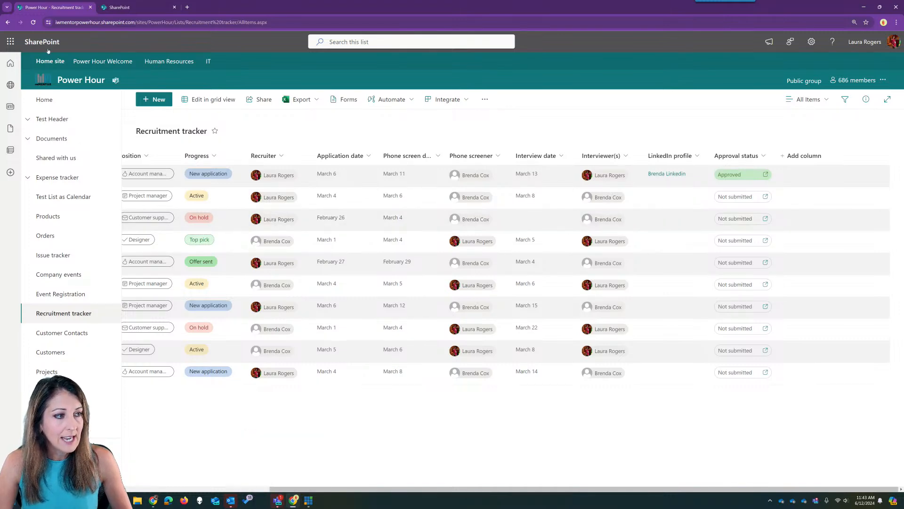
- Glance at Outlook and the Teams Approvals app, dismissing the signature requests tip
left_click(231, 504)
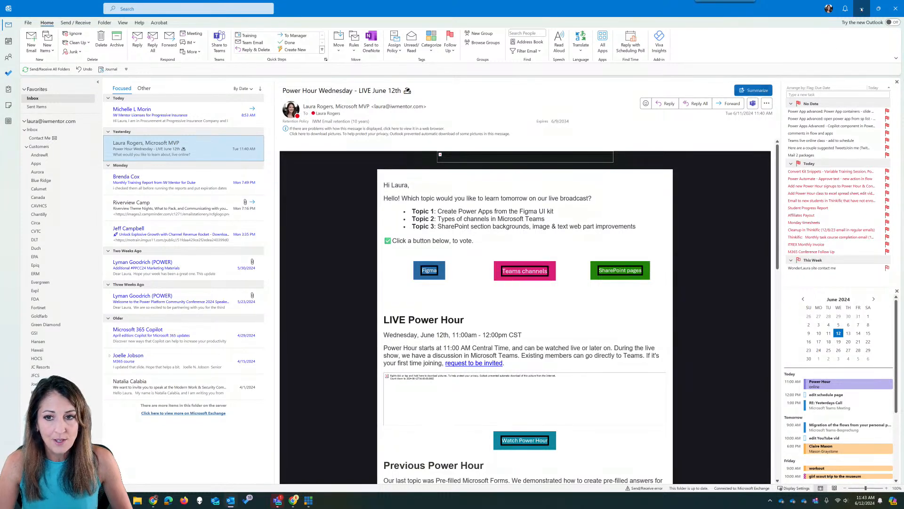
left_click(862, 8)
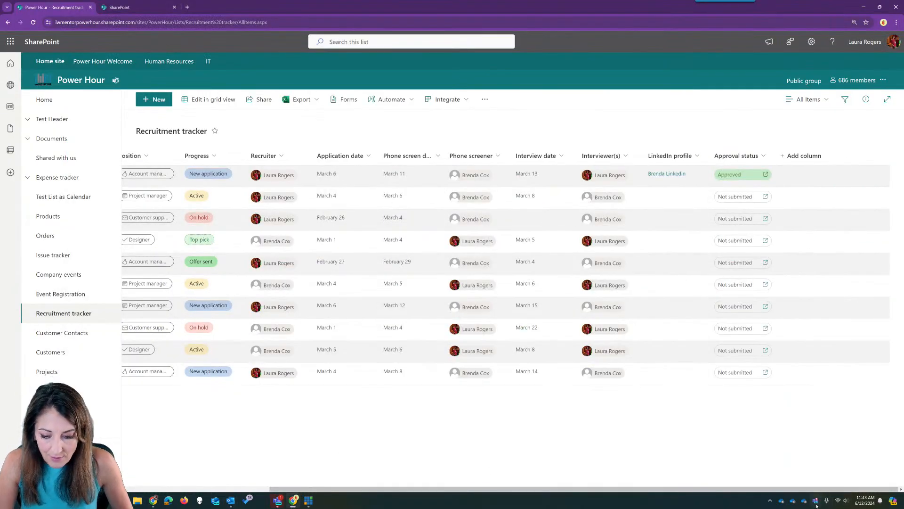
left_click(278, 500)
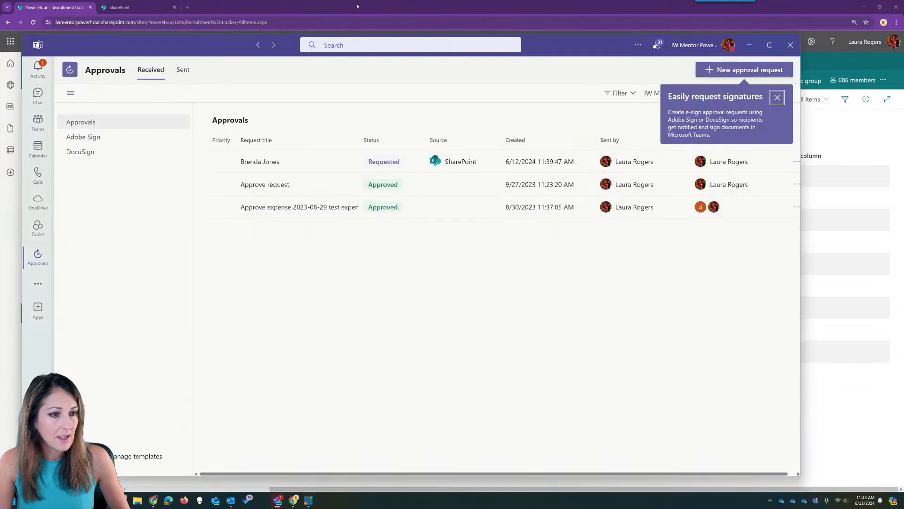
left_click(777, 98)
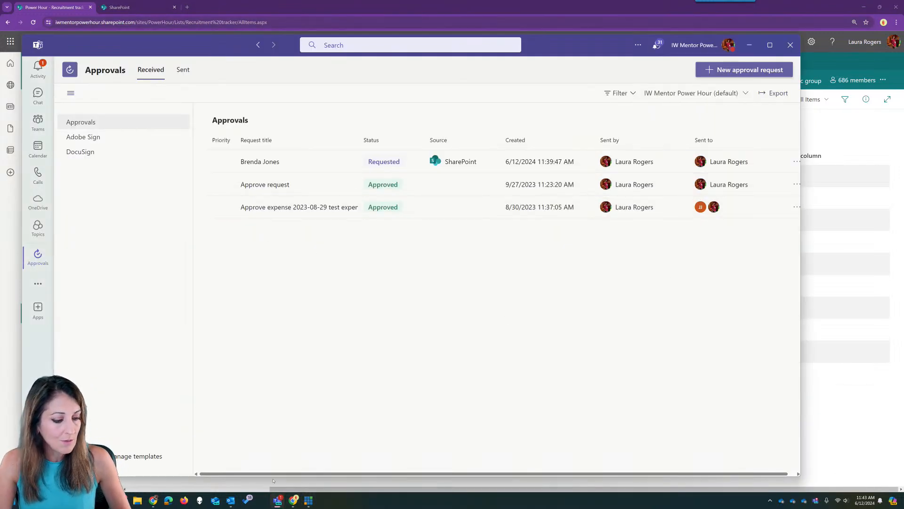
left_click(278, 500)
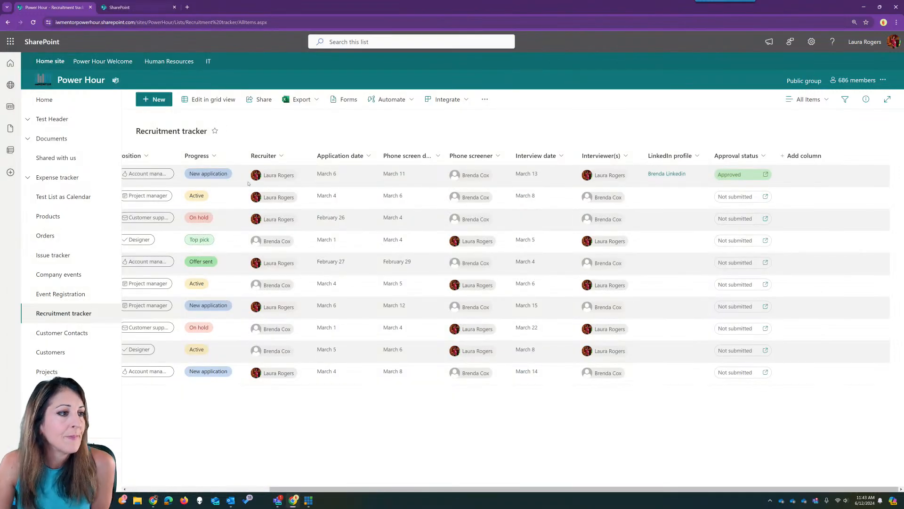
- Go to the Power Hour site home page and check the new Teams channel reply
left_click(44, 100)
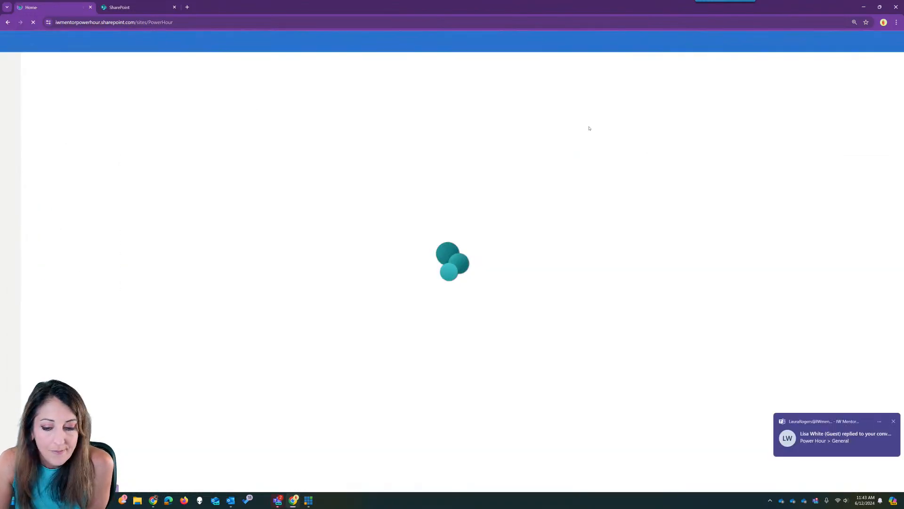
left_click(844, 436)
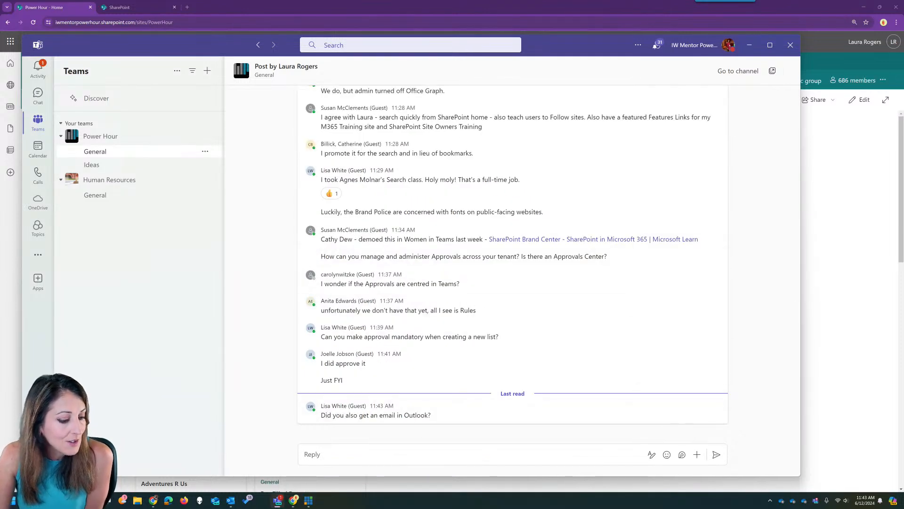
left_click(281, 500)
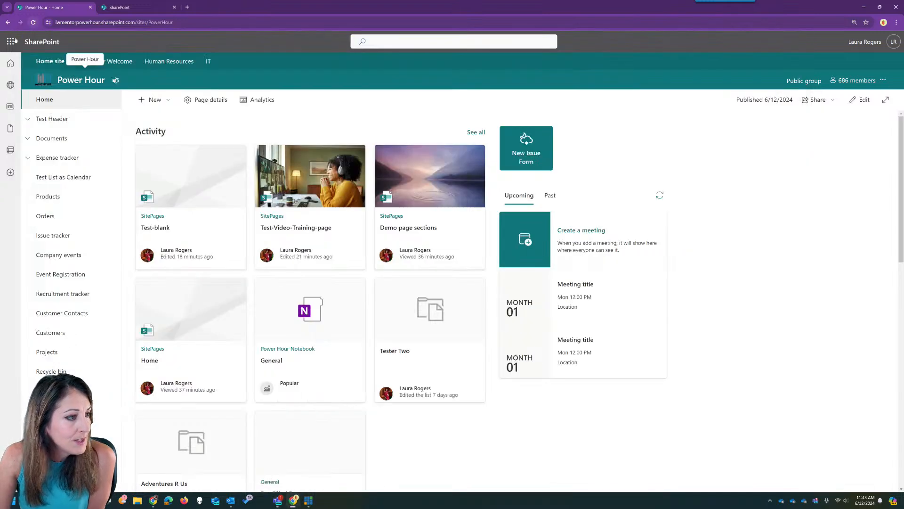
- Open Outlook on the web and read the newest Power Apps Team email in Other
left_click(12, 41)
left_click(70, 97)
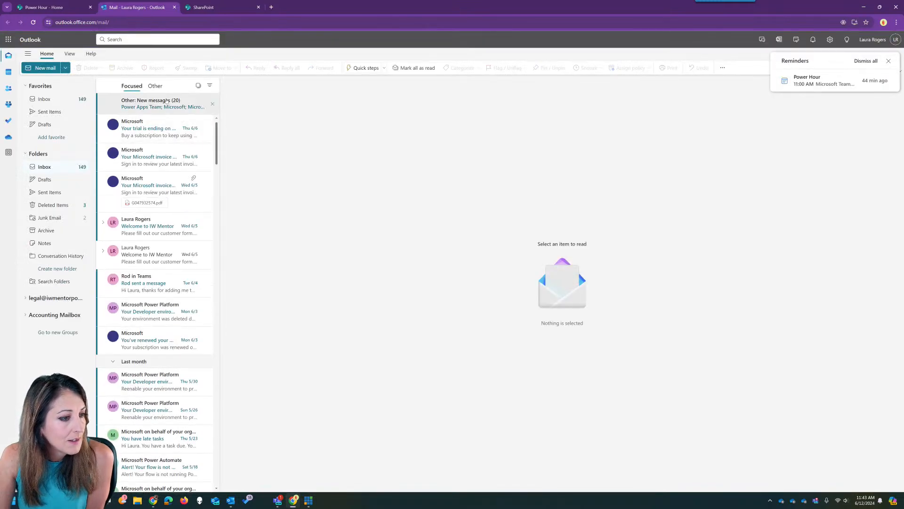
left_click(164, 102)
left_click(135, 108)
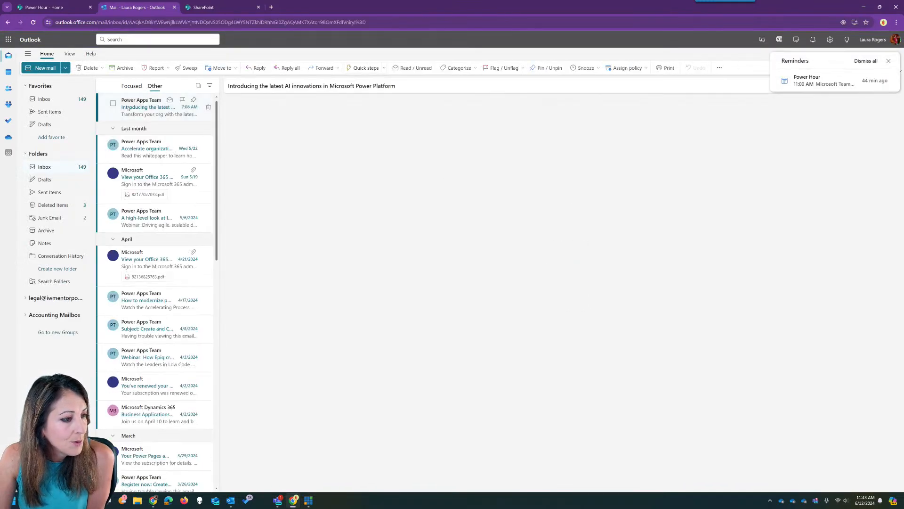
- Recheck the Focused and Other mail, then start a reply to the Teams channel post
left_click(130, 85)
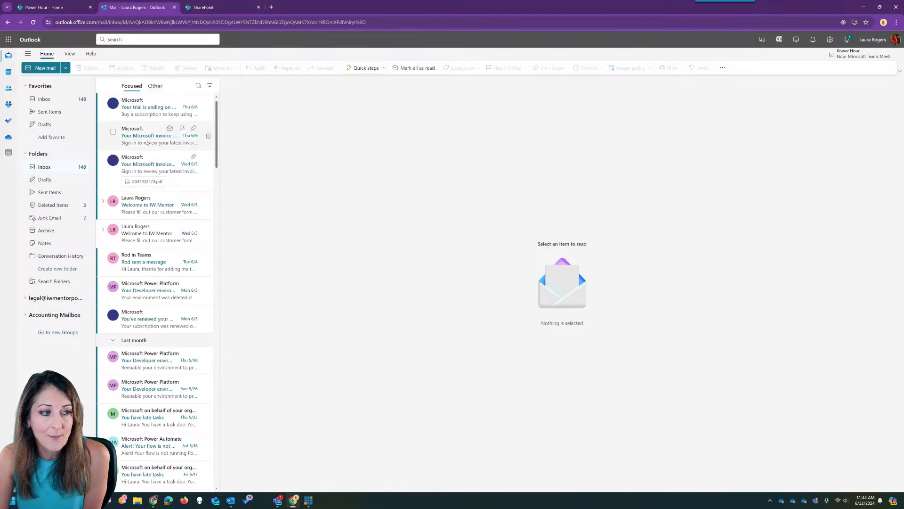
left_click(155, 87)
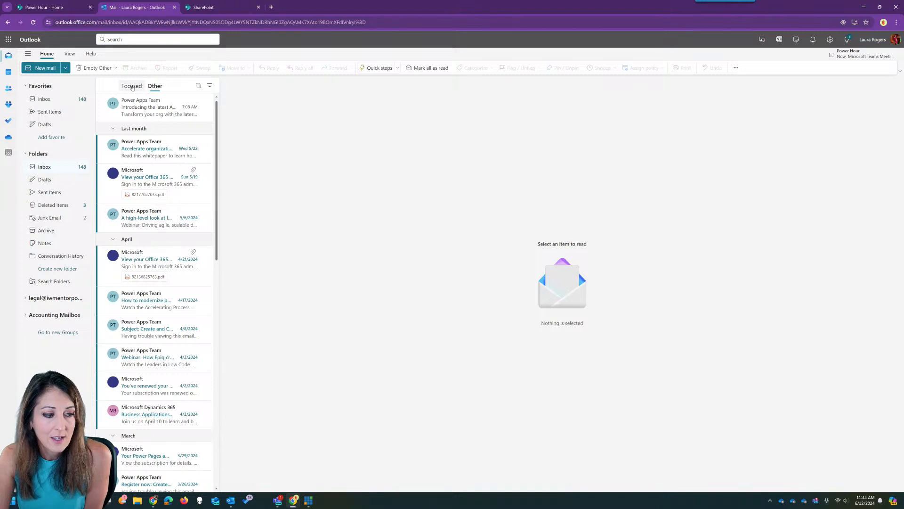
left_click(132, 86)
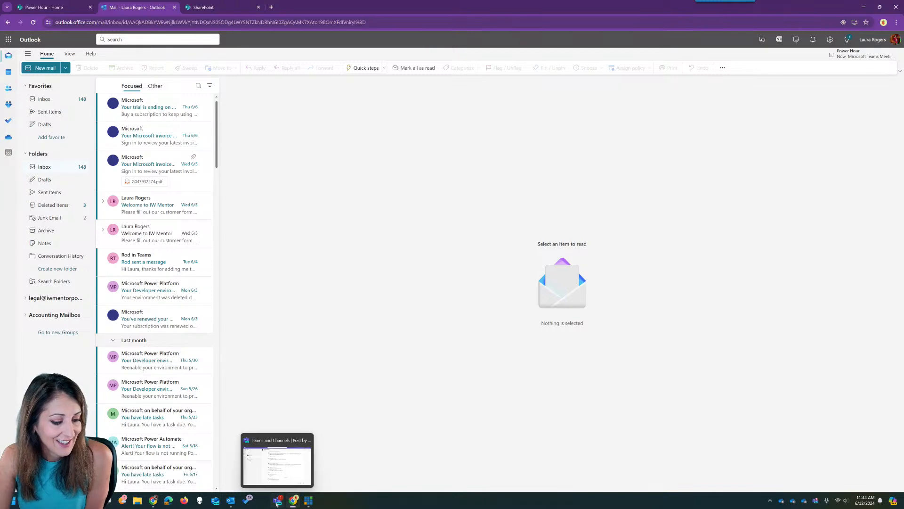
left_click(277, 501)
left_click(370, 457)
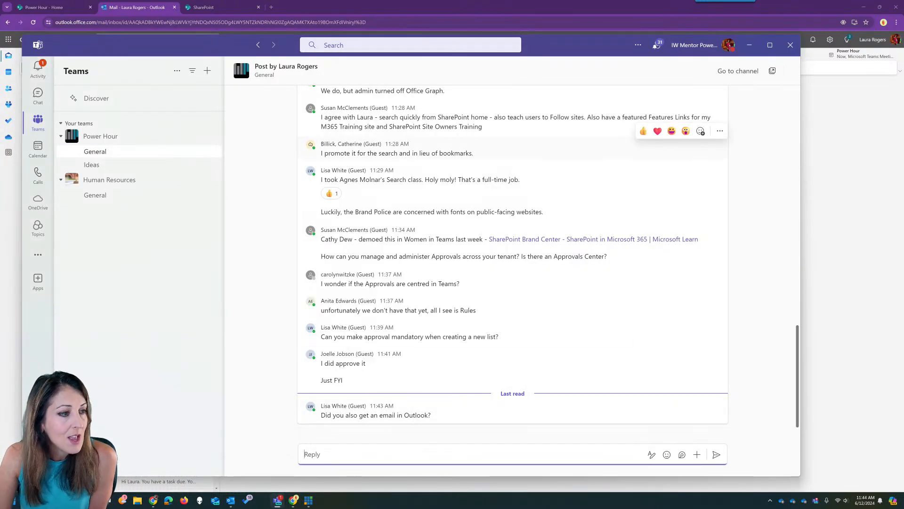